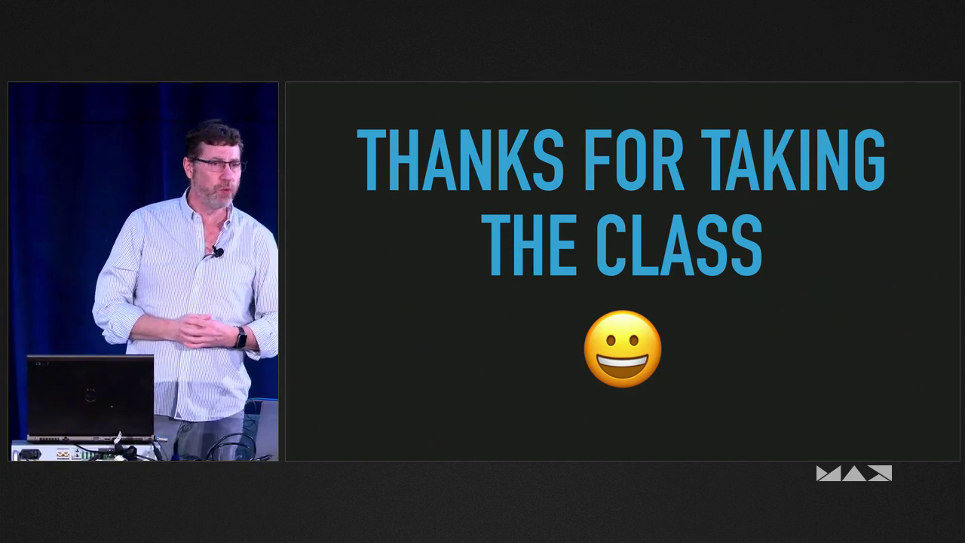
Step: Advance the Keynote slides to 'The Accent Grave Key', then switch to Premiere Pro
{"action": "key", "text": "Right"}
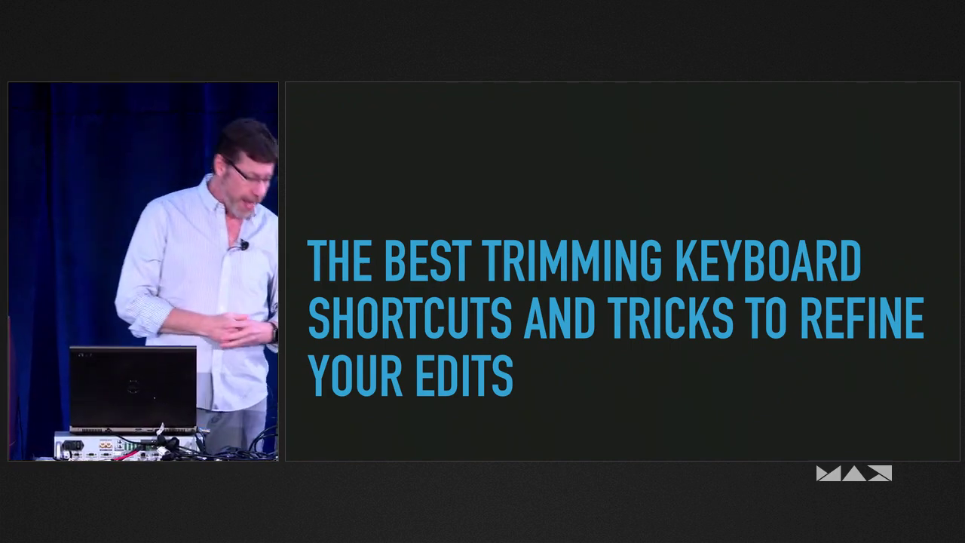
{"action": "key", "text": "Right"}
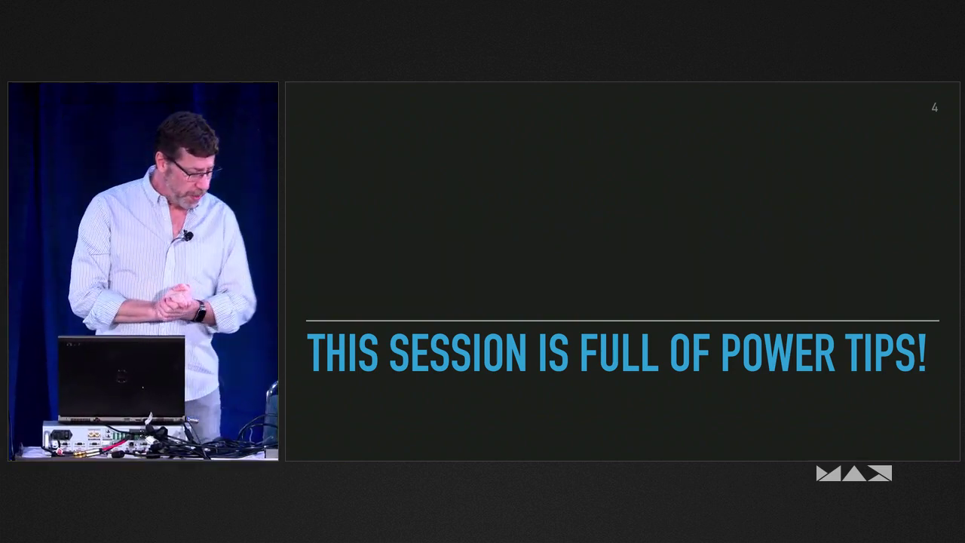
{"action": "key", "text": "Right"}
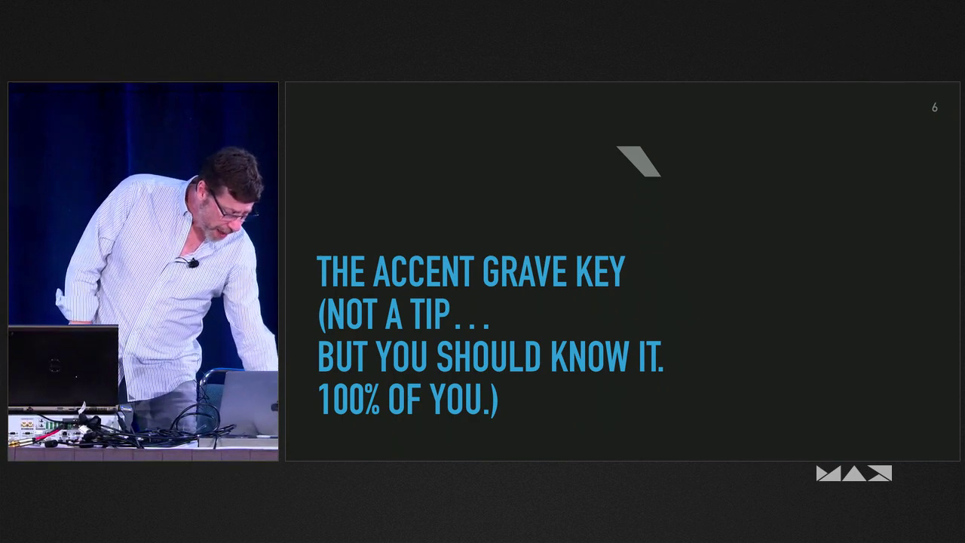
{"action": "key", "text": "super+Tab"}
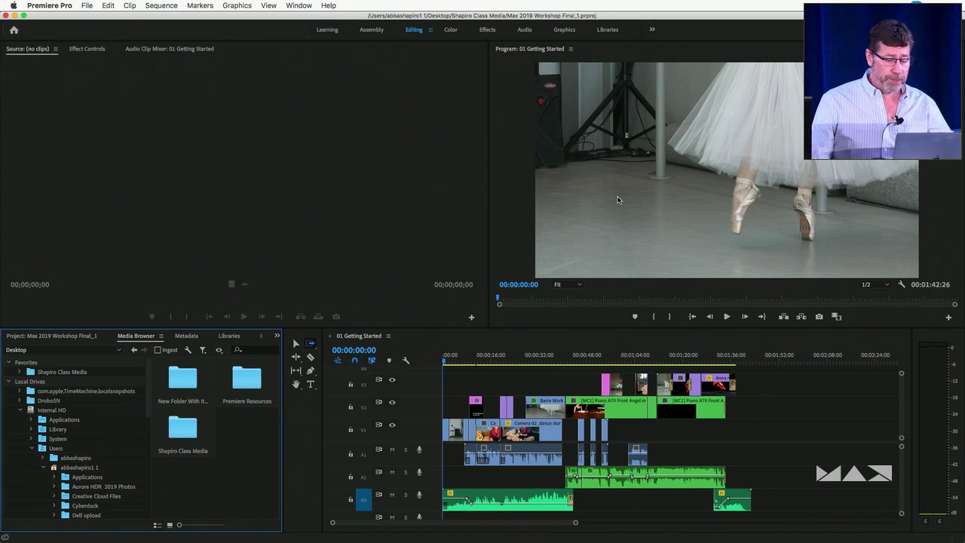
Step: Maximize and restore the Program monitor and Project panel with `, then show footage full screen
{"action": "key", "text": "grave"}
{"action": "key", "text": "grave"}
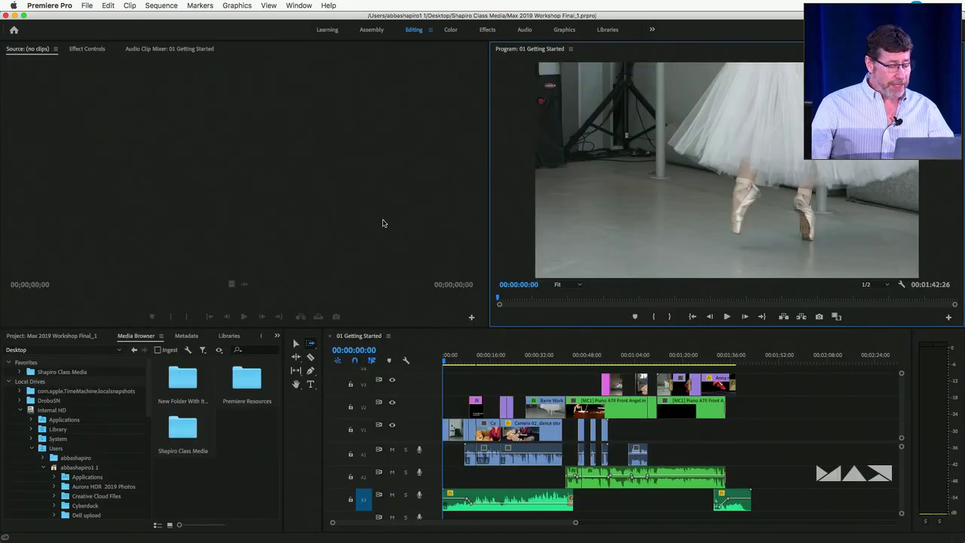
{"action": "key", "text": "grave"}
{"action": "key", "text": "grave"}
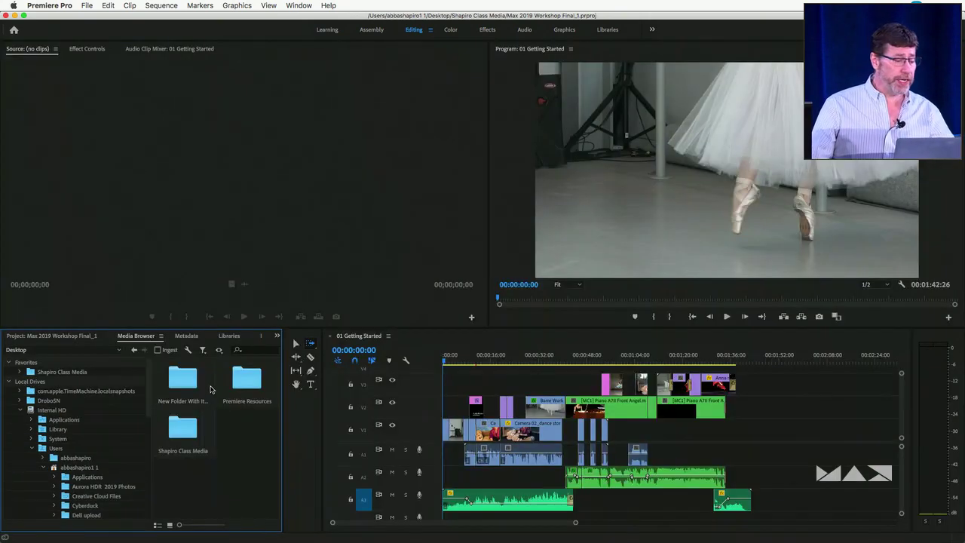
{"action": "left_click", "coordinate": [24, 337]}
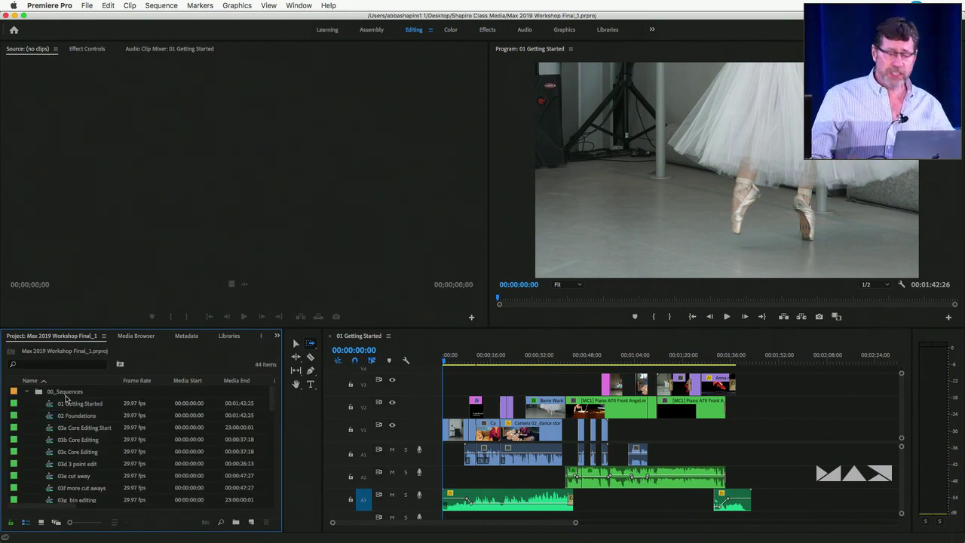
{"action": "key", "text": "grave"}
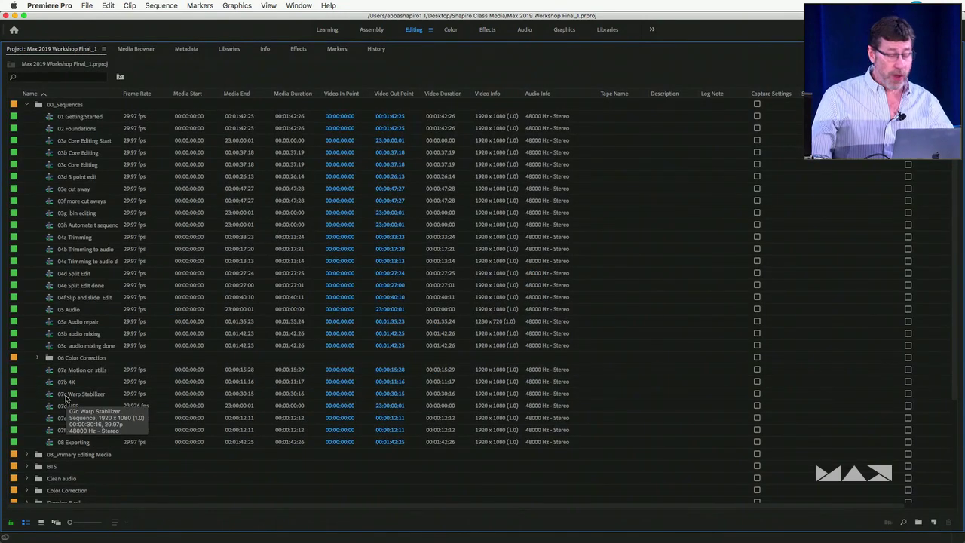
{"action": "key", "text": "grave"}
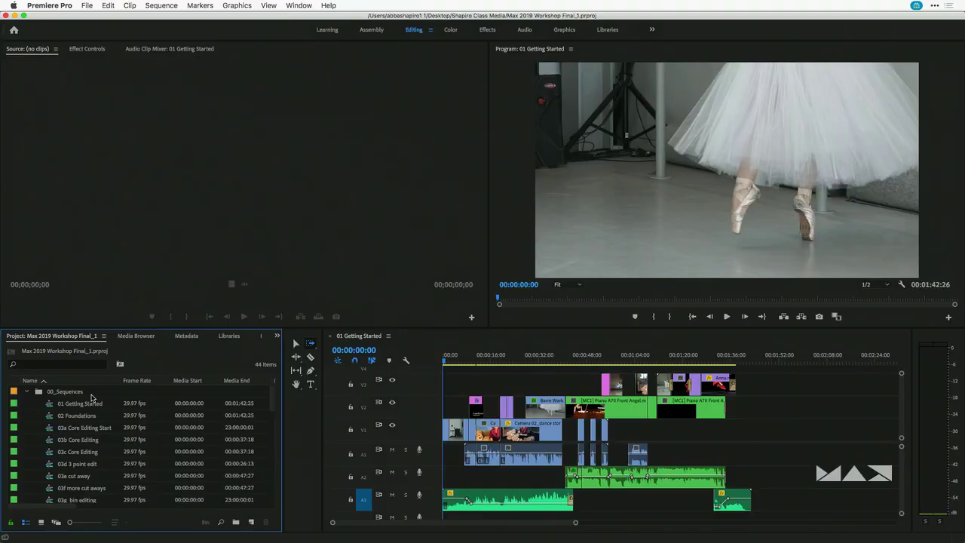
{"action": "key", "text": "ctrl+grave"}
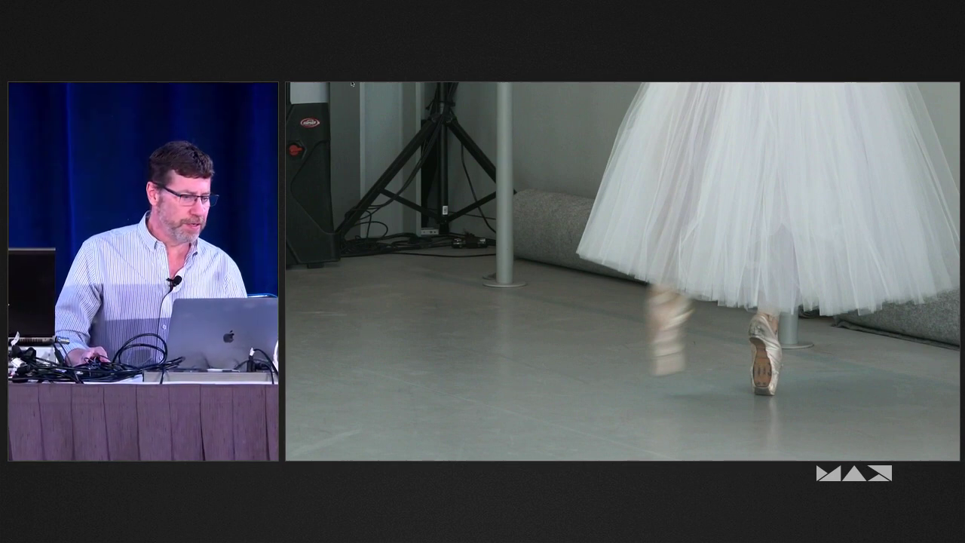
Step: Exit full screen and present the Keynote slides through the Move Playhead to Cursor tip
{"action": "key", "text": "Escape"}
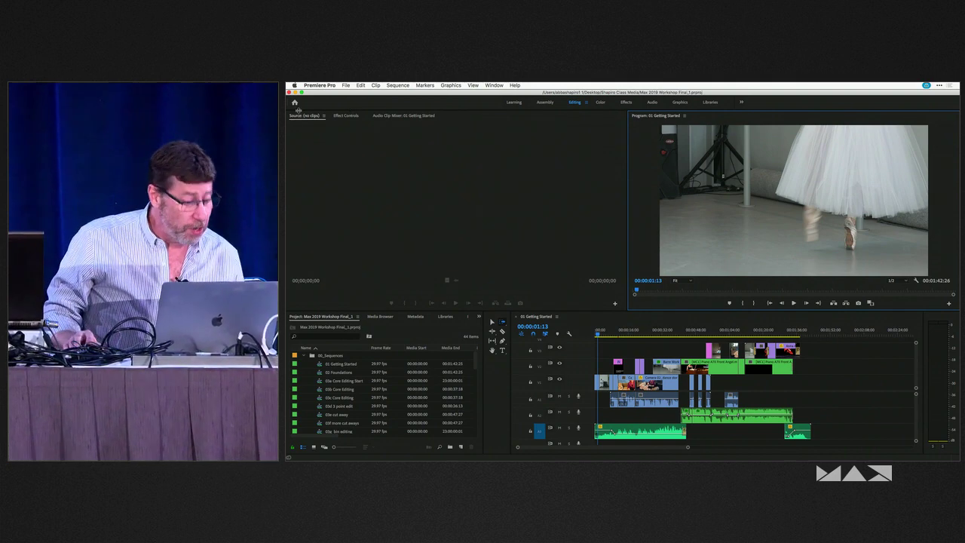
{"action": "key", "text": "super+Tab"}
{"action": "key", "text": "super+Tab"}
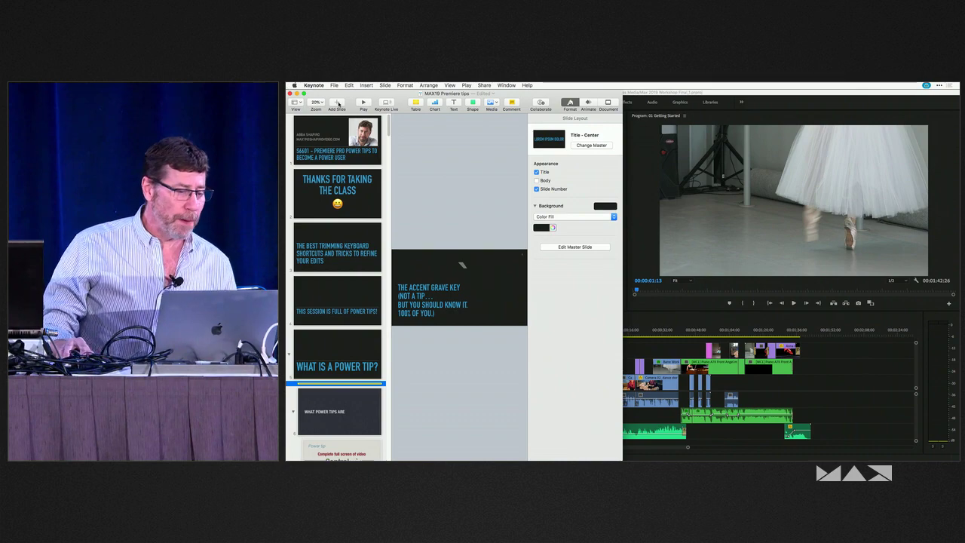
{"action": "left_click", "coordinate": [363, 103]}
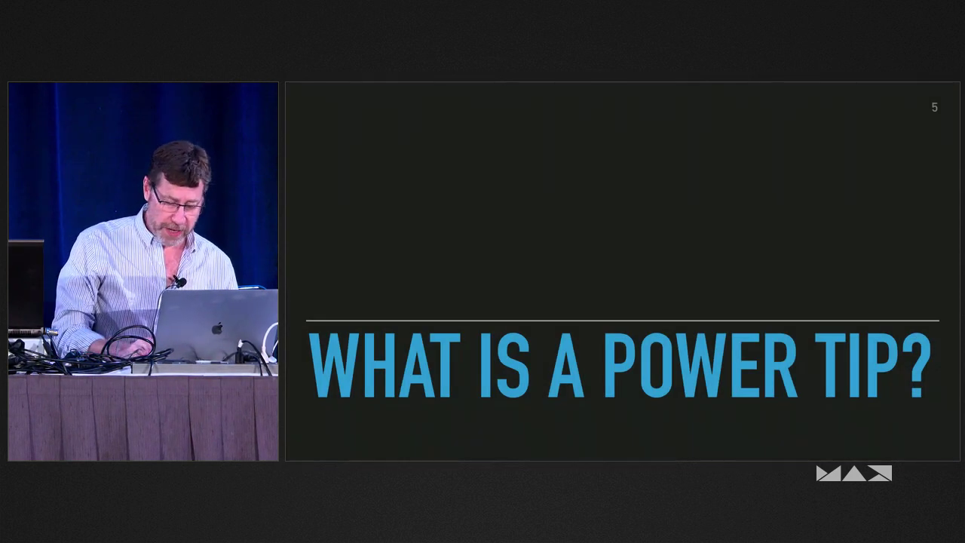
{"action": "key", "text": "Right"}
{"action": "key", "text": "Right"}
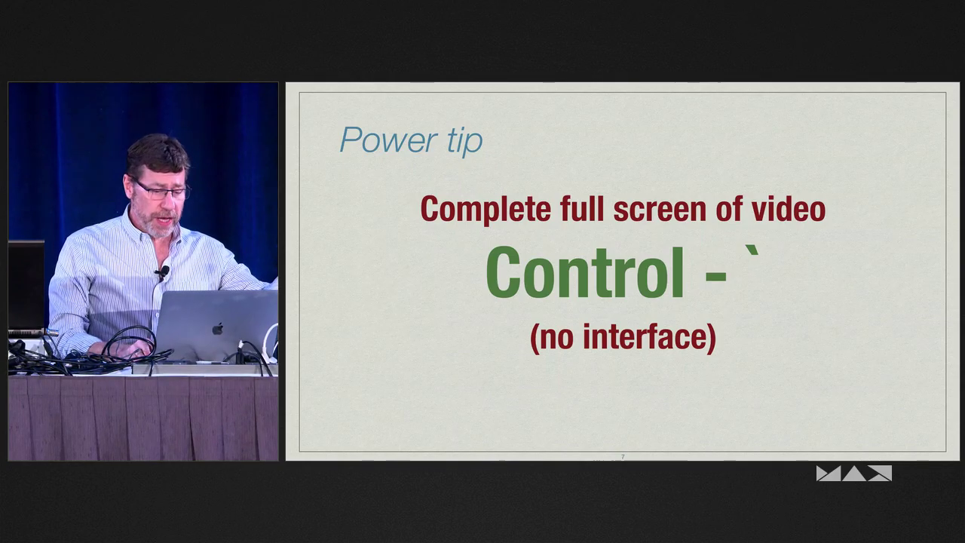
{"action": "key", "text": "Right"}
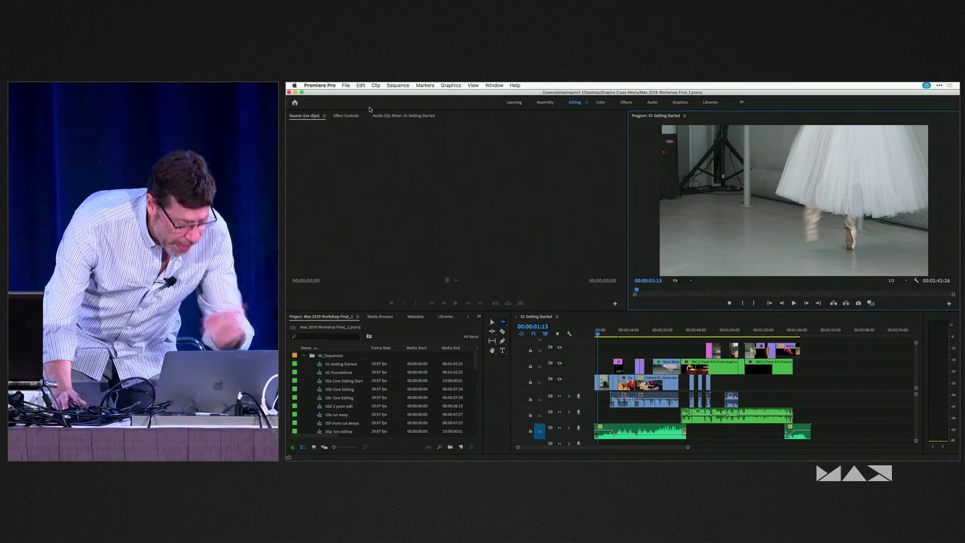
Step: Scrub the playhead through the sequence to about one minute
{"action": "left_click", "coordinate": [311, 86]}
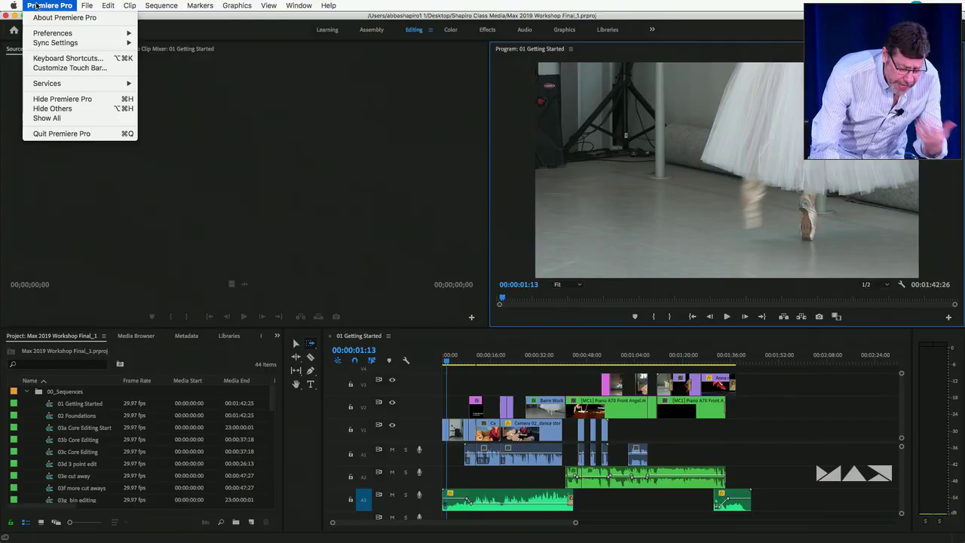
{"action": "left_click", "coordinate": [483, 368]}
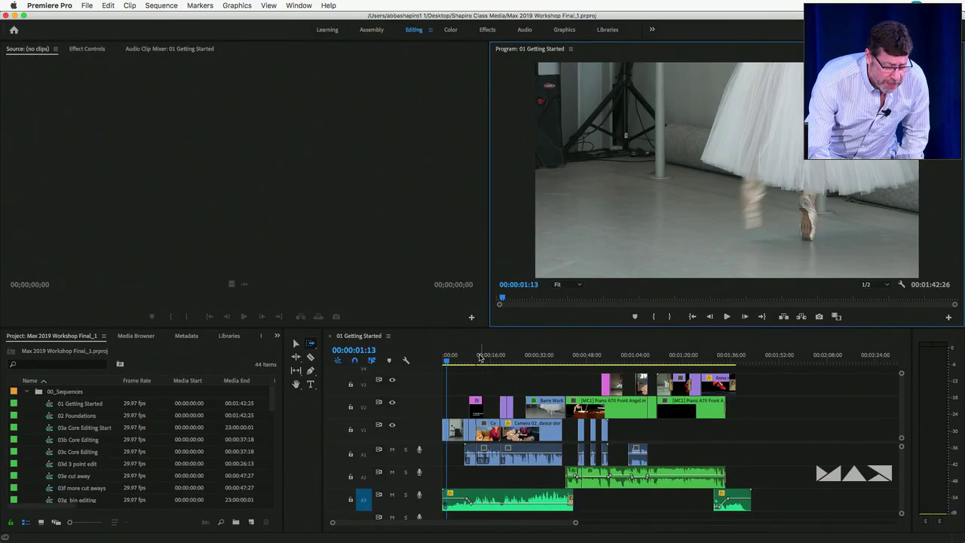
{"action": "left_click_drag", "start_coordinate": [449, 363], "coordinate": [541, 366]}
Step: Assign the 1 key to Move Playhead to Cursor in Keyboard Shortcuts
{"action": "left_click", "coordinate": [198, 119]}
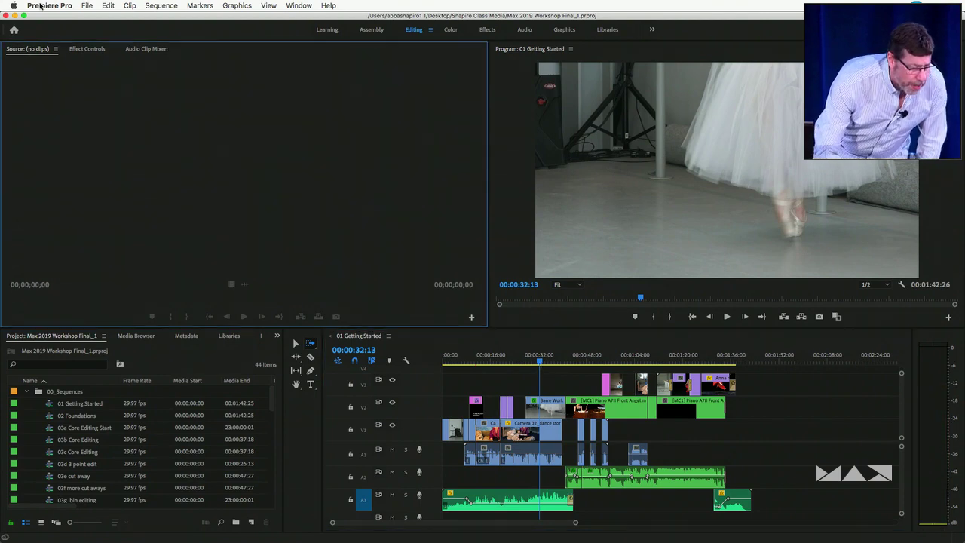
{"action": "left_click", "coordinate": [47, 5]}
{"action": "mouse_move", "coordinate": [45, 33]}
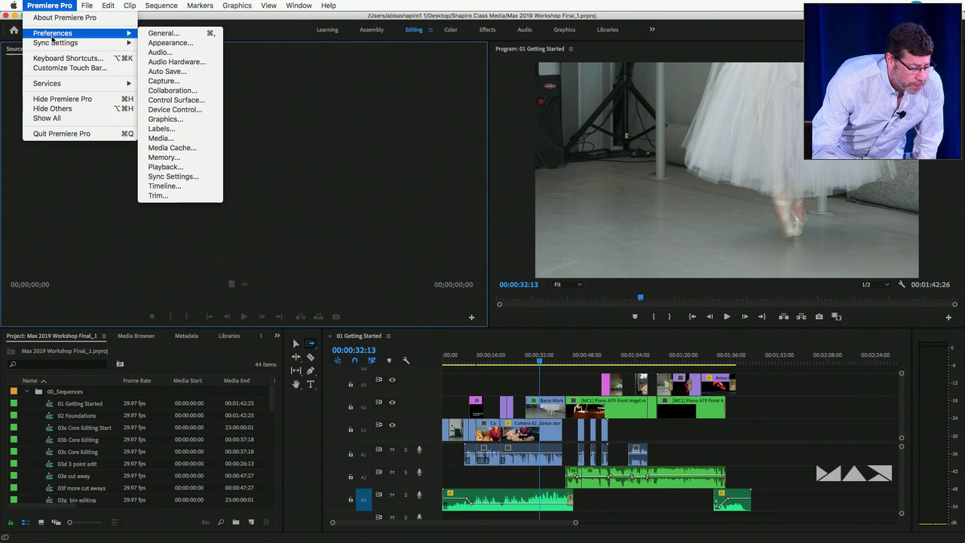
{"action": "left_click", "coordinate": [64, 58]}
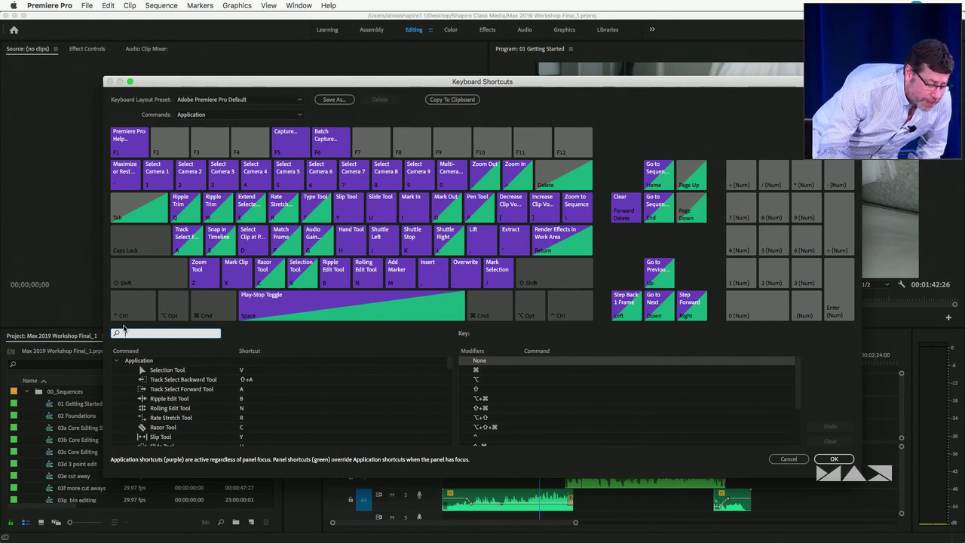
{"action": "type", "text": "movwe"}
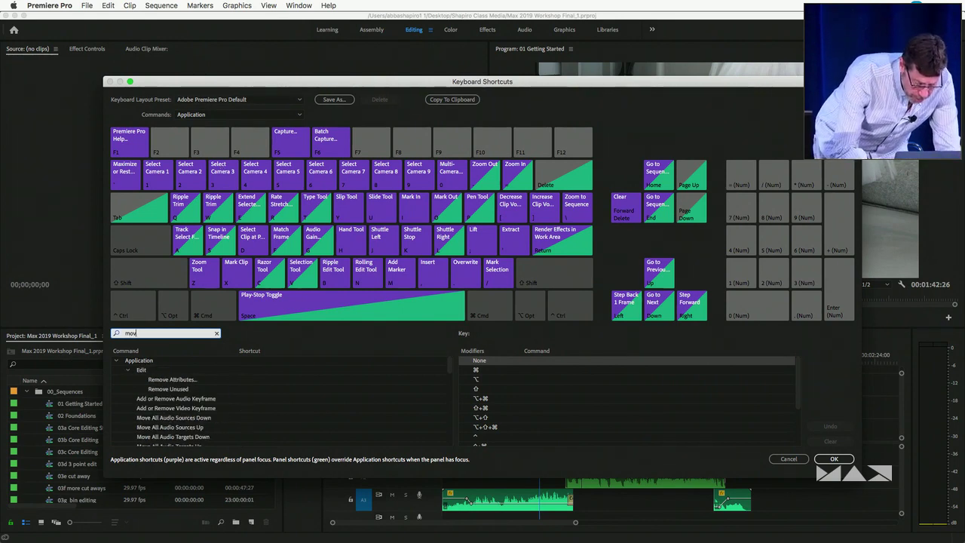
{"action": "key", "text": "BackSpace"}
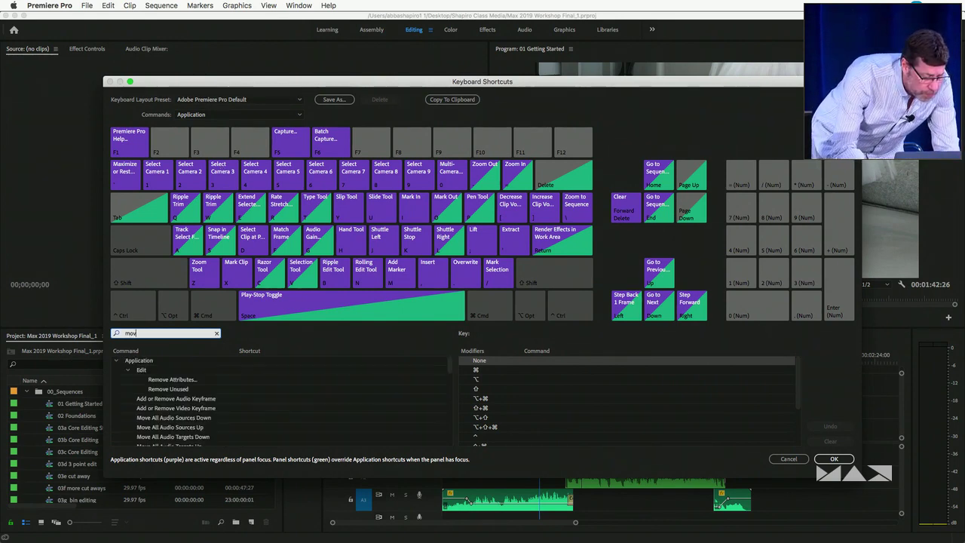
{"action": "type", "text": "e play"}
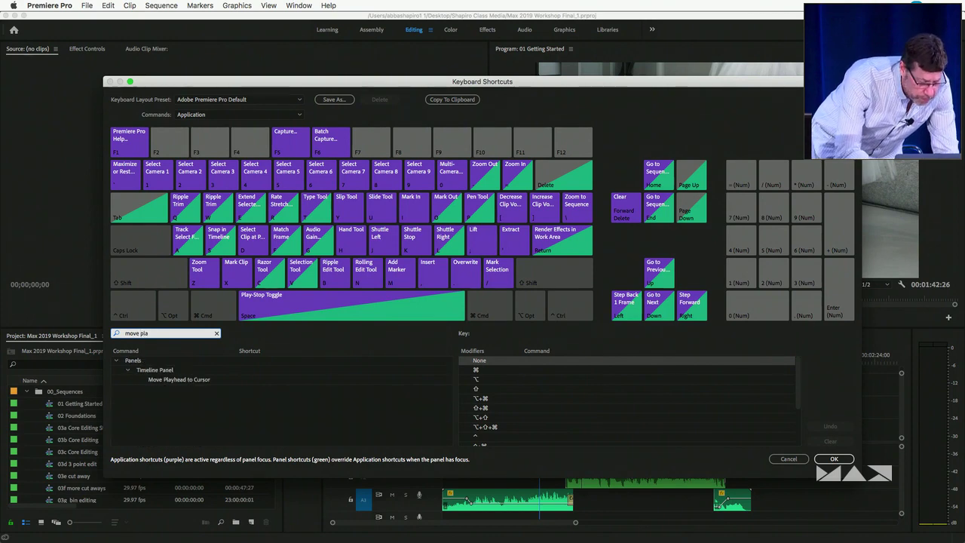
{"action": "left_click", "coordinate": [181, 383]}
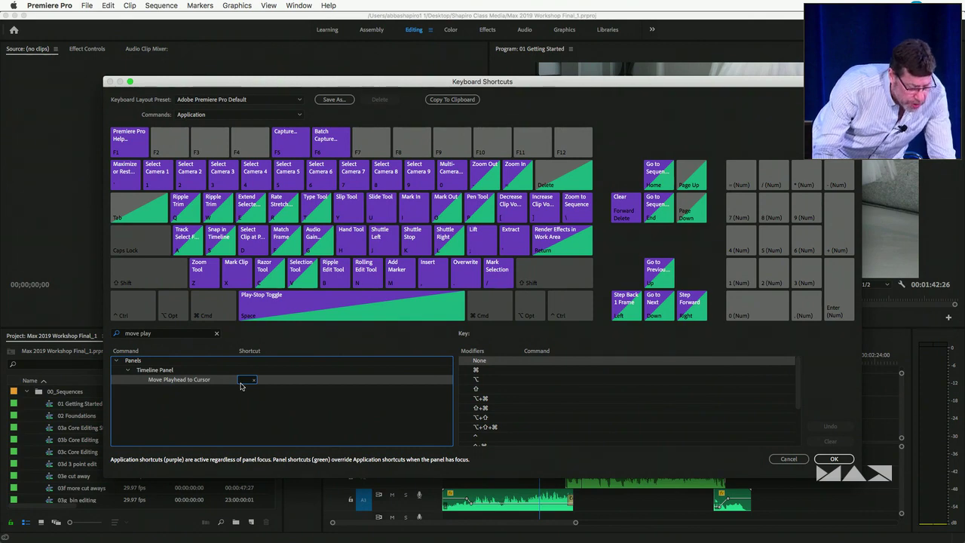
{"action": "key", "text": "1"}
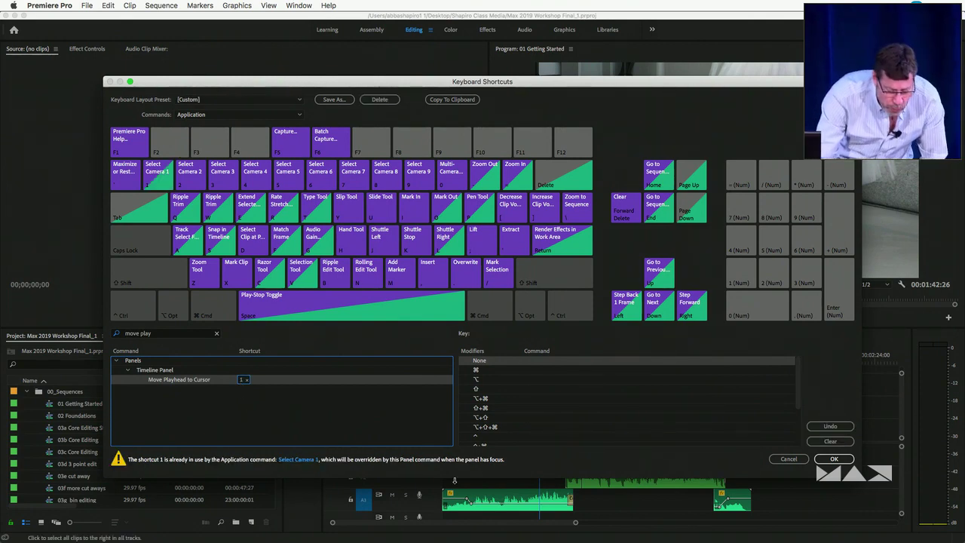
Step: Save the shortcut and test 1, moving the playhead to 00:00:38:29, then play briefly
{"action": "left_click", "coordinate": [835, 459]}
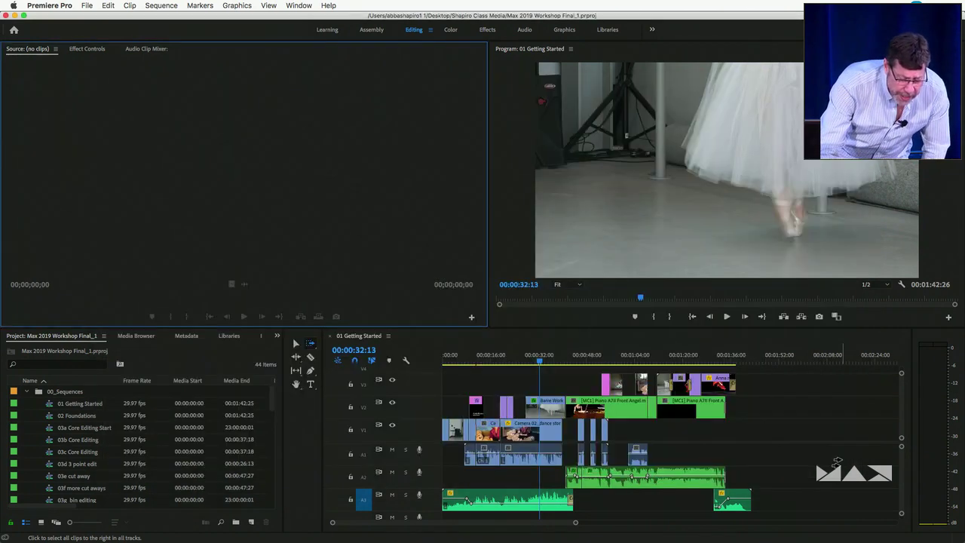
{"action": "key", "text": "1"}
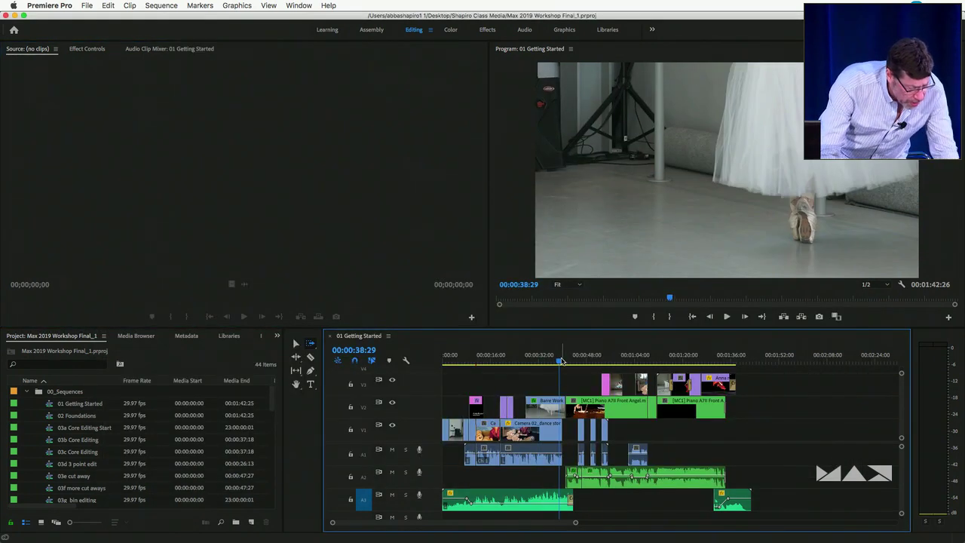
{"action": "key", "text": "space"}
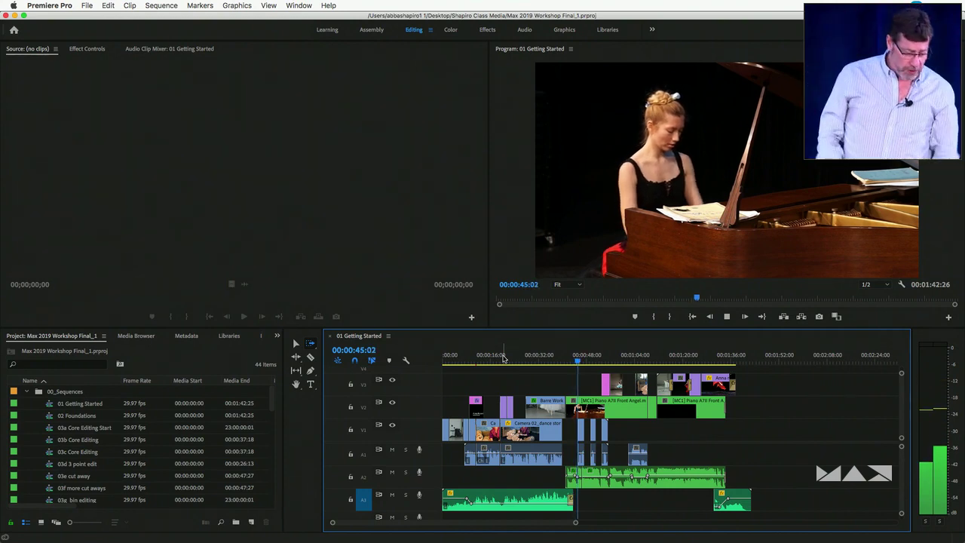
{"action": "key", "text": "space"}
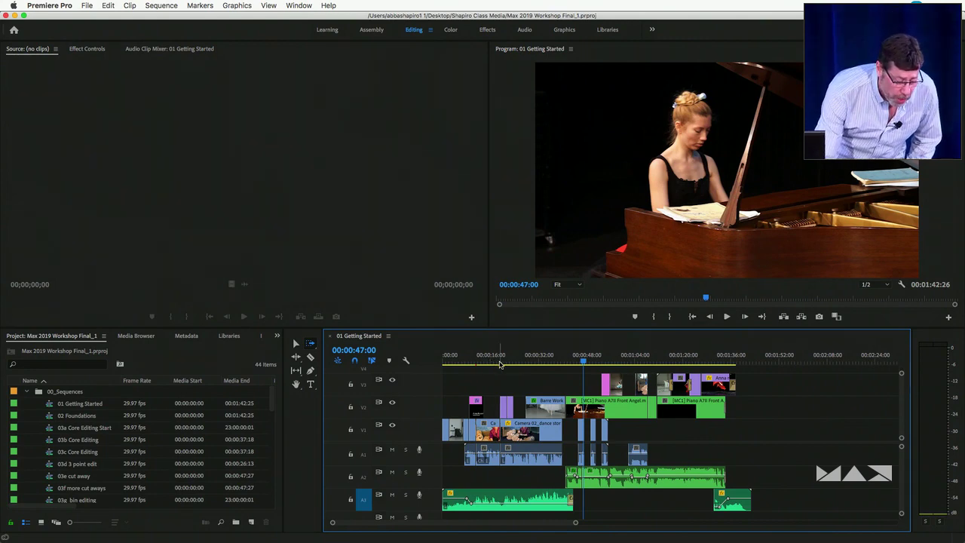
Step: Jump the playhead to 00:00:18:02 and the sequence end, then switch to Keynote
{"action": "left_click", "coordinate": [497, 363]}
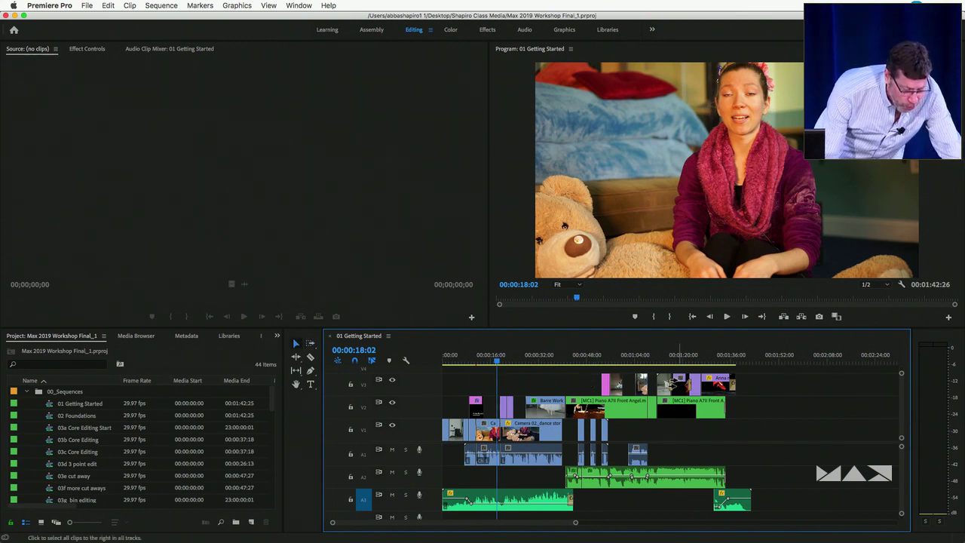
{"action": "left_click", "coordinate": [750, 357]}
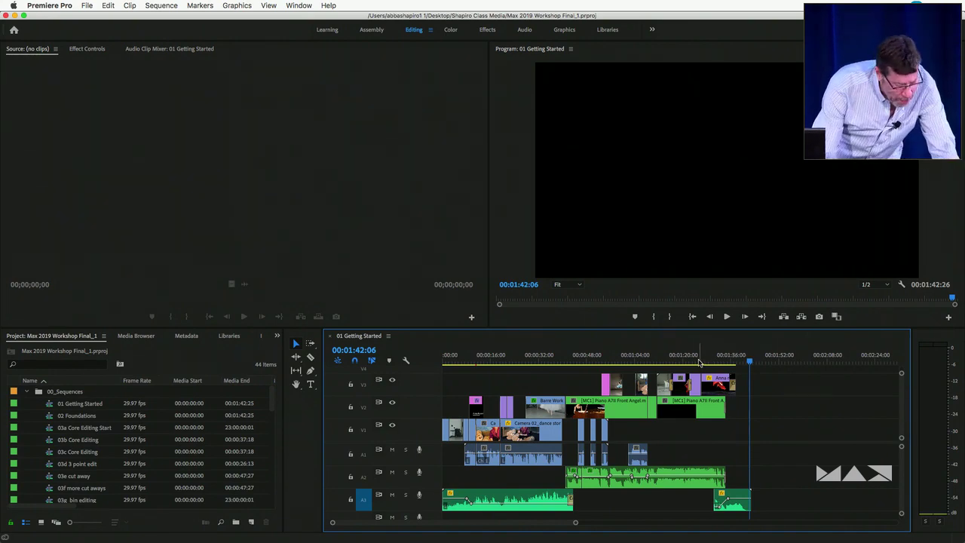
{"action": "key", "text": "super+Tab"}
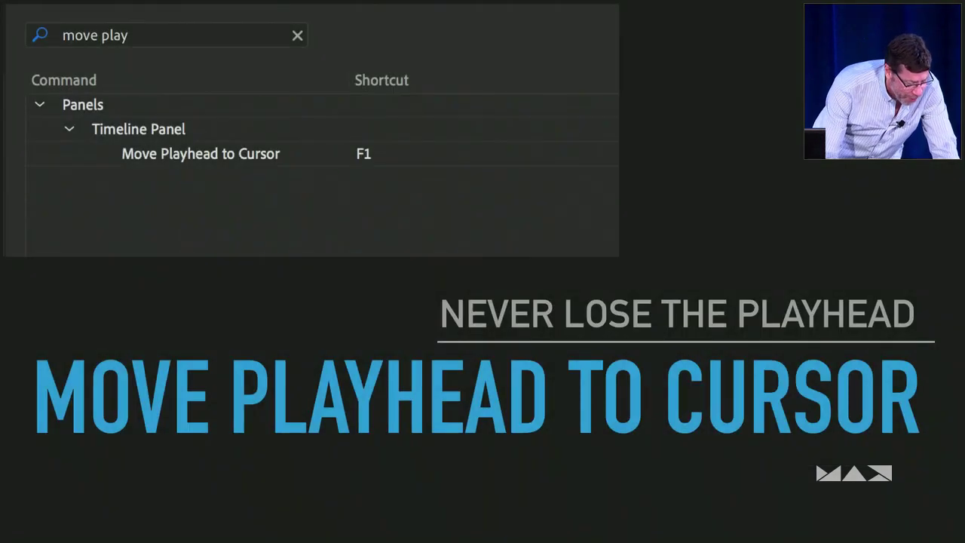
Step: Show the Smooth Scroll slide in Keynote, then return to Premiere Pro
{"action": "key", "text": "Right"}
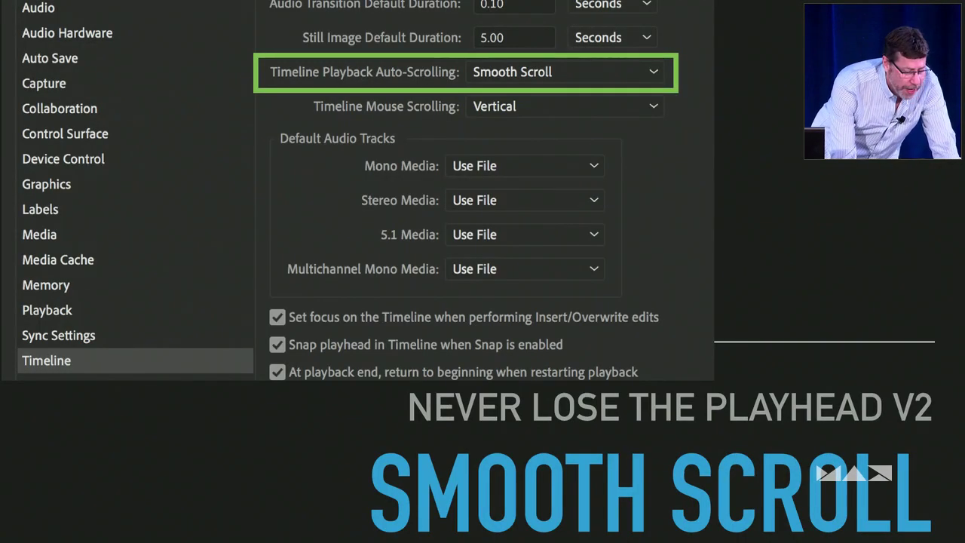
{"action": "key", "text": "Right"}
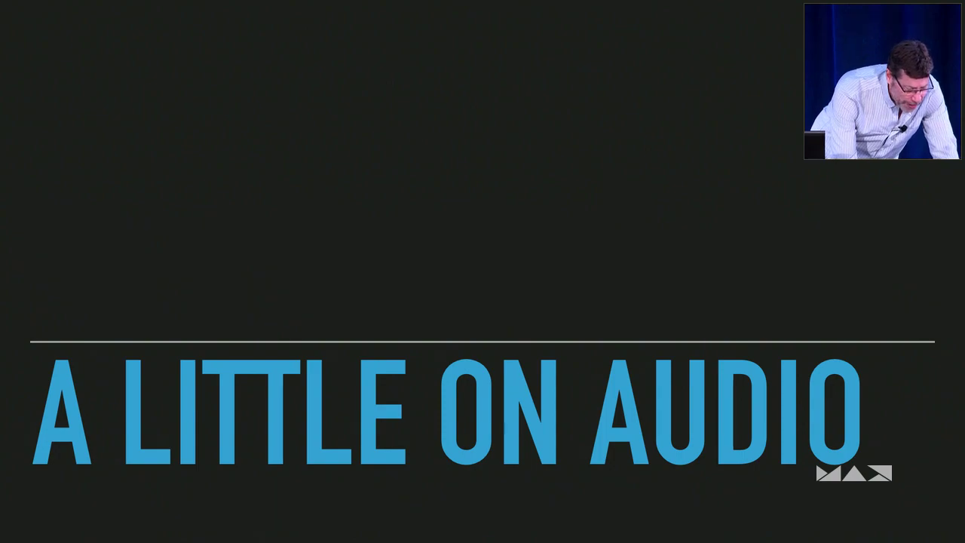
{"action": "key", "text": "Left"}
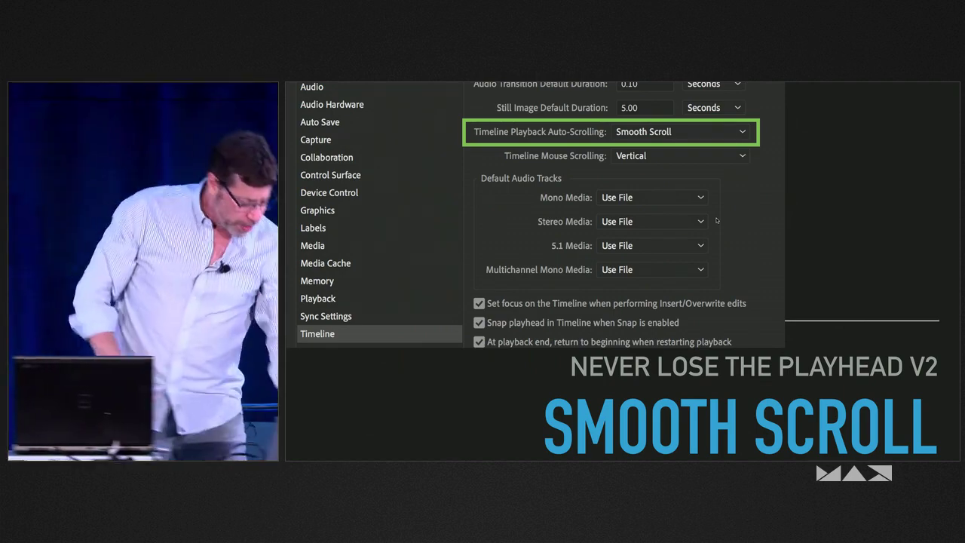
{"action": "key", "text": "super+Tab"}
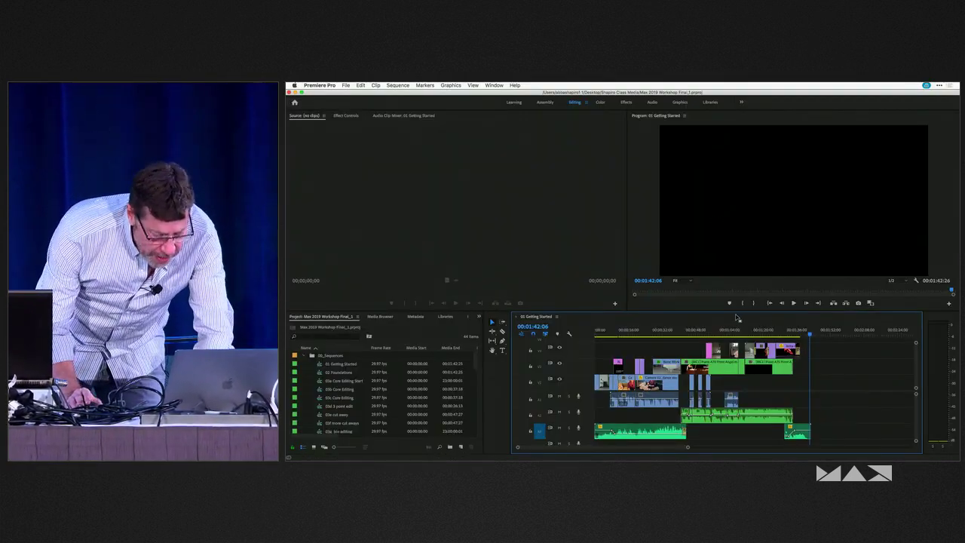
Step: Zoom the timeline, play from an earlier point and stop at 00:00:54:14 on the interview shot
{"action": "key", "text": "="}
{"action": "key", "text": "="}
{"action": "key", "text": "="}
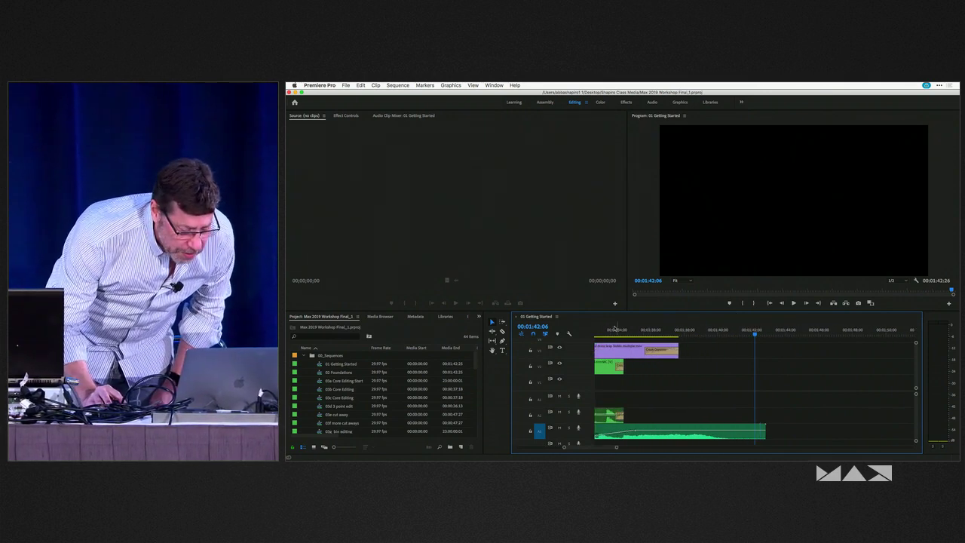
{"action": "left_click_drag", "start_coordinate": [615, 329], "coordinate": [574, 336]}
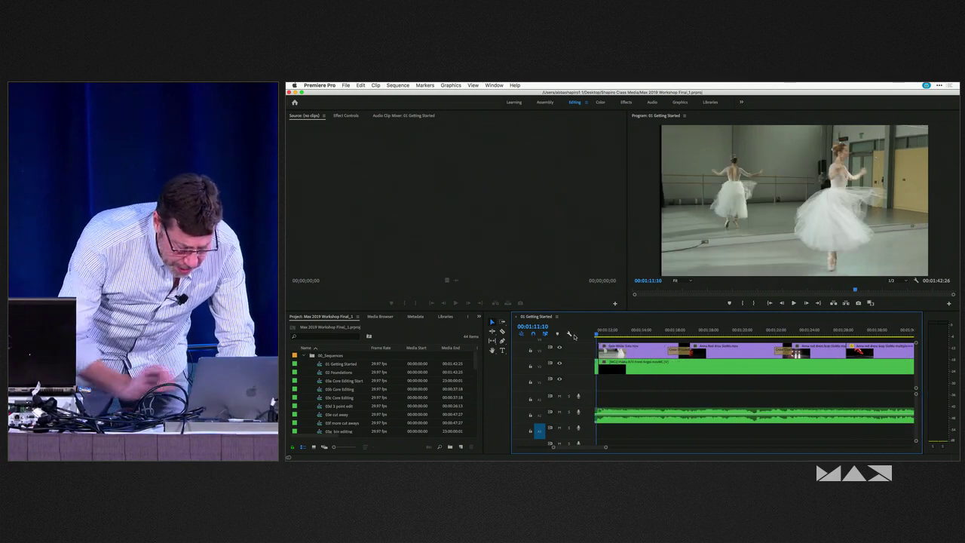
{"action": "key", "text": "Up"}
{"action": "key", "text": "Up"}
{"action": "key", "text": "Up"}
{"action": "key", "text": "space"}
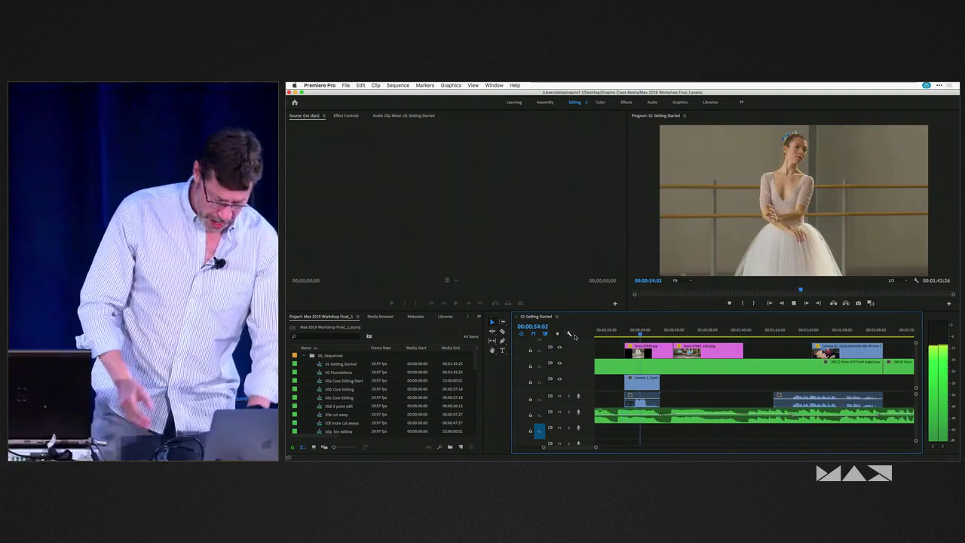
{"action": "key", "text": "space"}
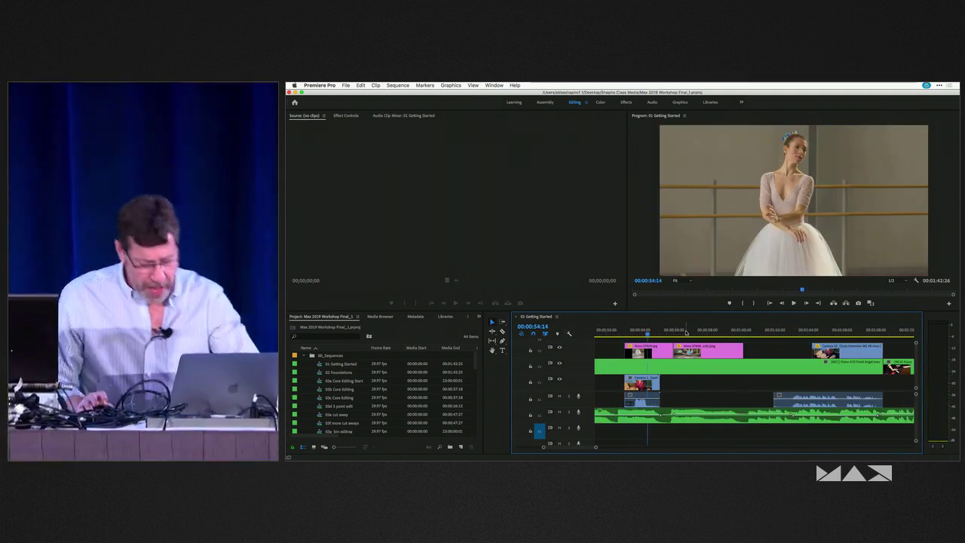
{"action": "key", "text": "="}
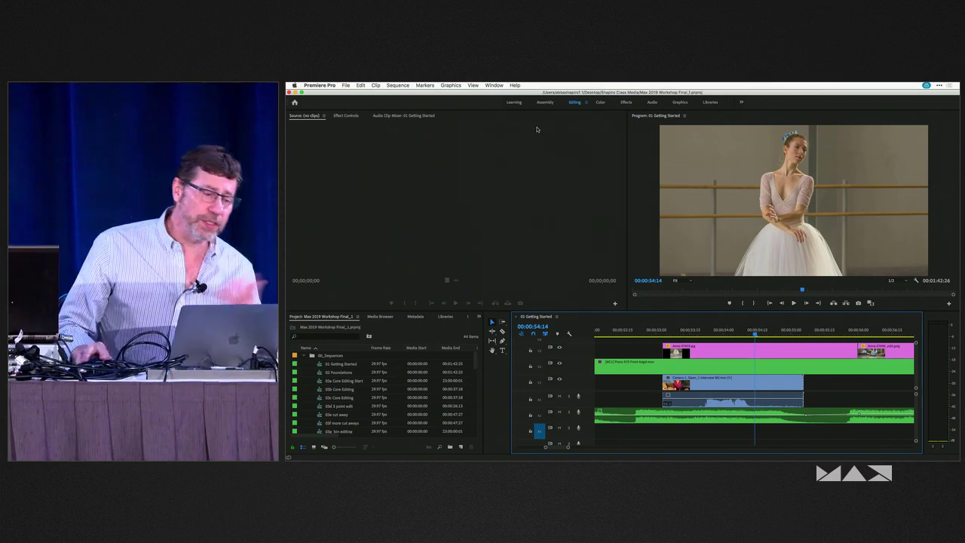
Step: Set Timeline Playback Auto-Scrolling to Smooth Scroll in the Timeline preferences
{"action": "left_click", "coordinate": [320, 85]}
{"action": "mouse_move", "coordinate": [324, 112]}
{"action": "mouse_move", "coordinate": [59, 34]}
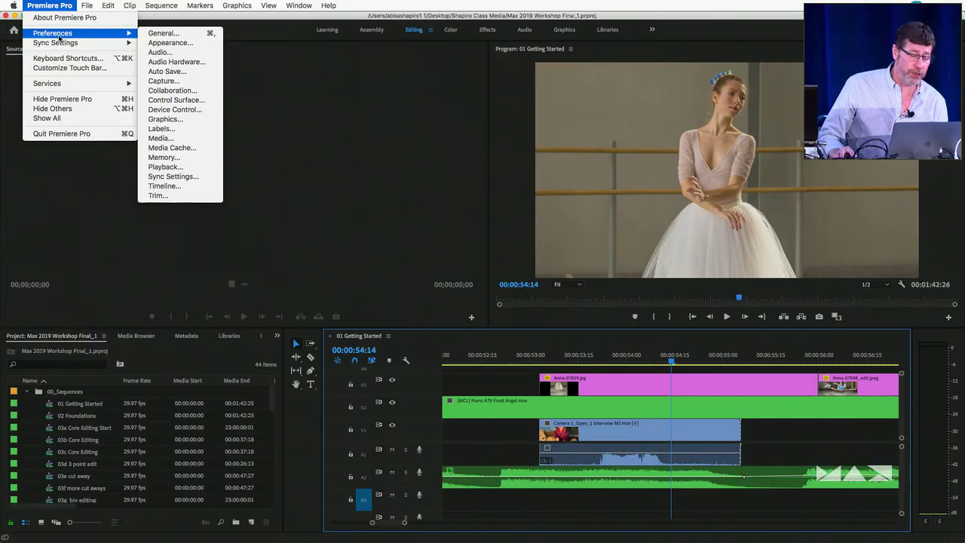
{"action": "left_click", "coordinate": [160, 33]}
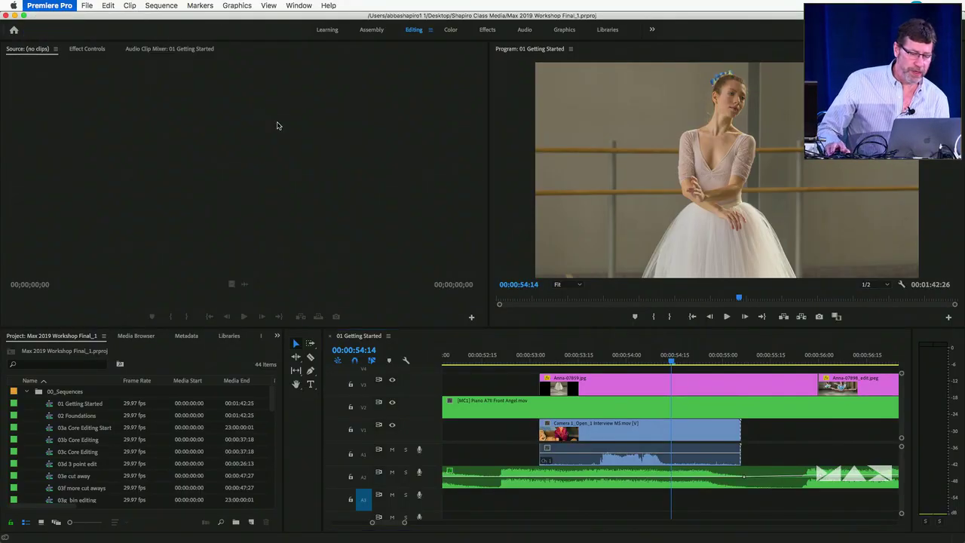
{"action": "left_click", "coordinate": [311, 299]}
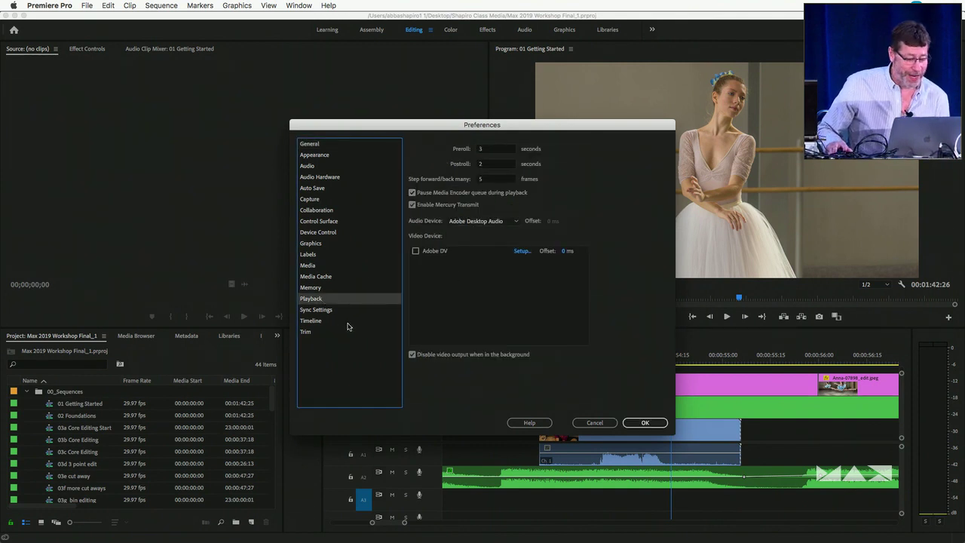
{"action": "left_click", "coordinate": [310, 144]}
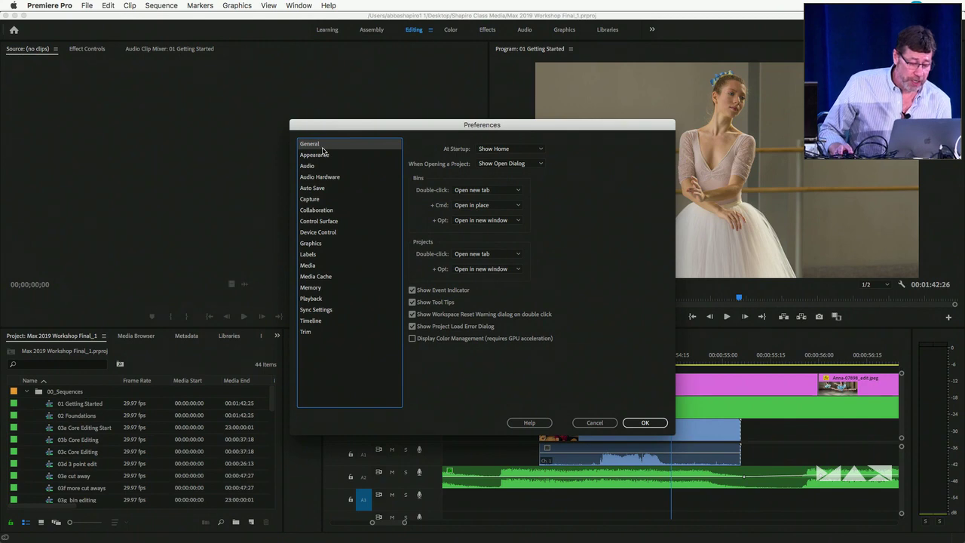
{"action": "left_click", "coordinate": [331, 301]}
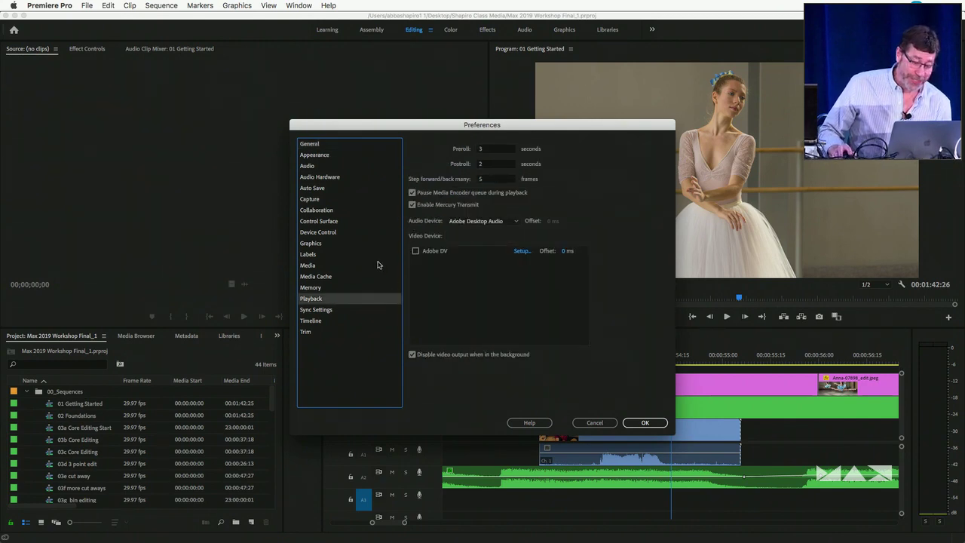
{"action": "left_click", "coordinate": [326, 319]}
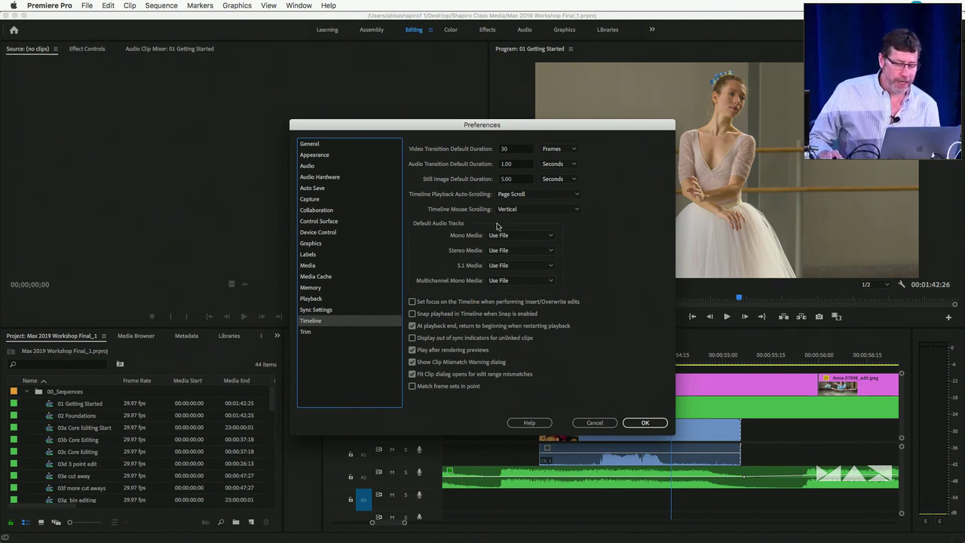
{"action": "left_click", "coordinate": [532, 196]}
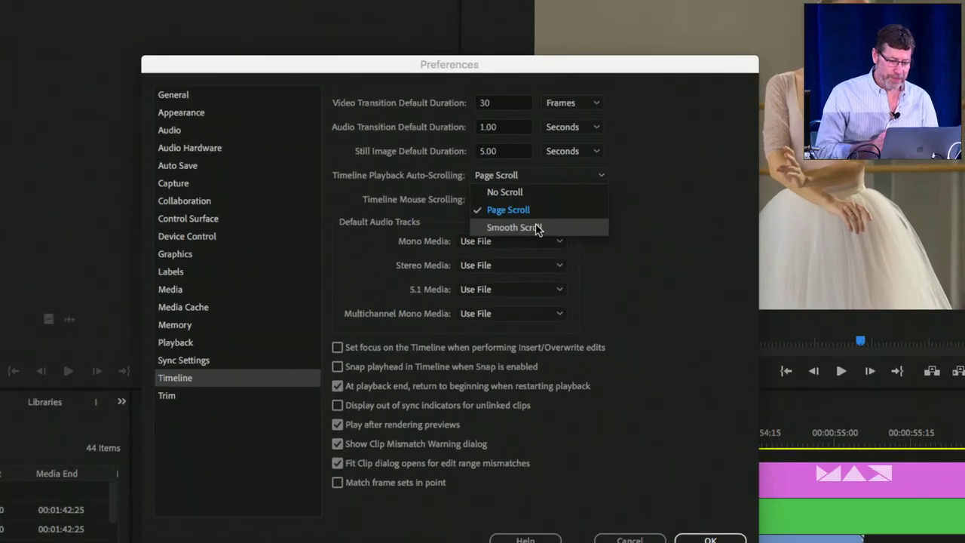
{"action": "left_click", "coordinate": [537, 228]}
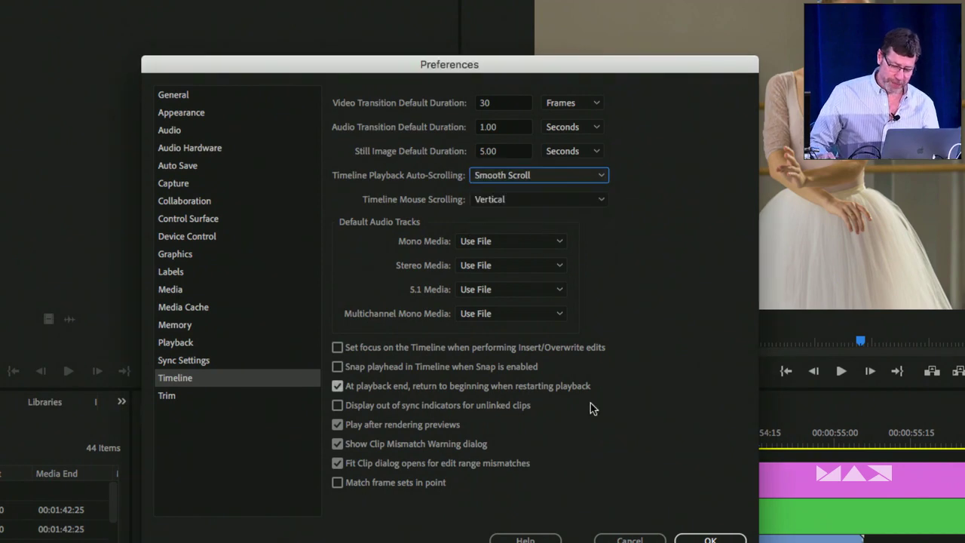
{"action": "left_click", "coordinate": [698, 540]}
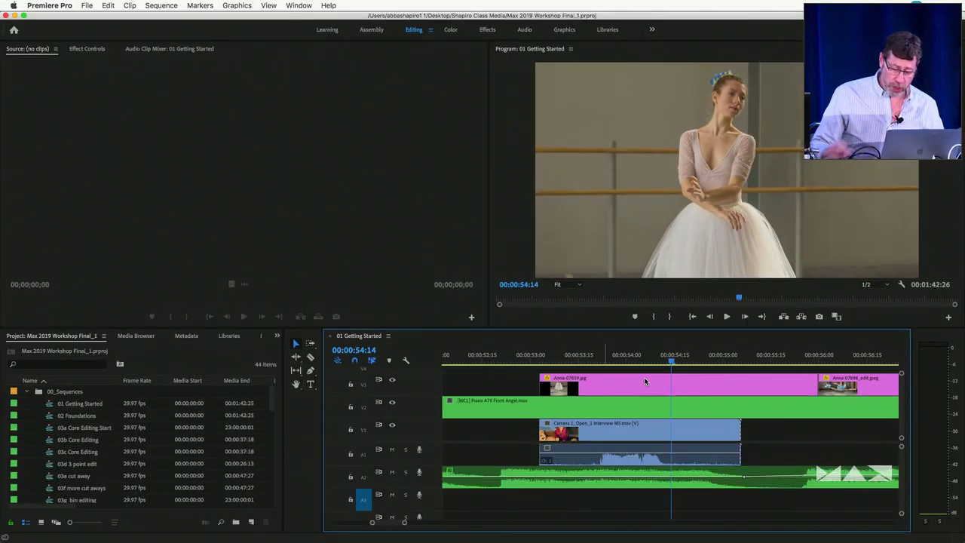
Step: Play from 00:00:54:22 to 00:01:07:09, zoomed out to watch smooth scrolling, then switch to Keynote
{"action": "left_click", "coordinate": [695, 353]}
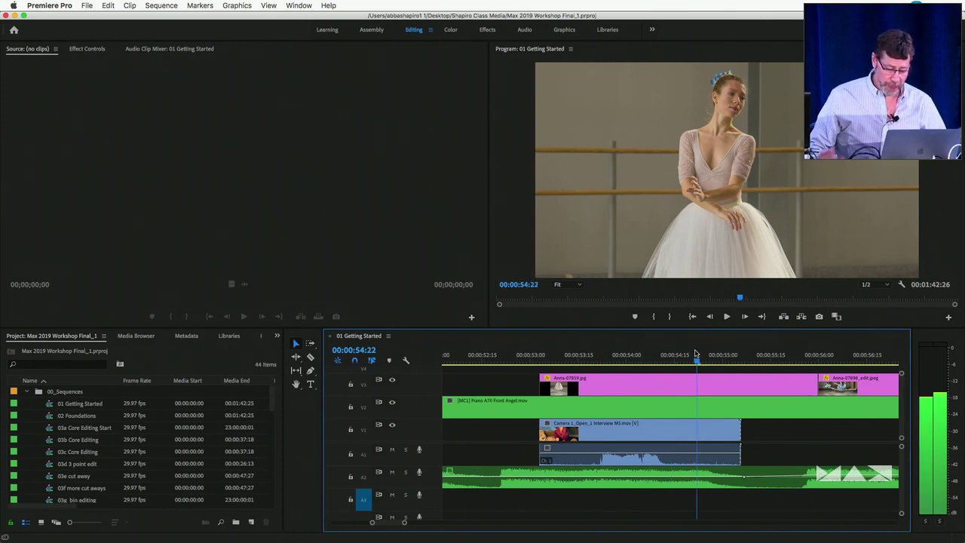
{"action": "key", "text": "space"}
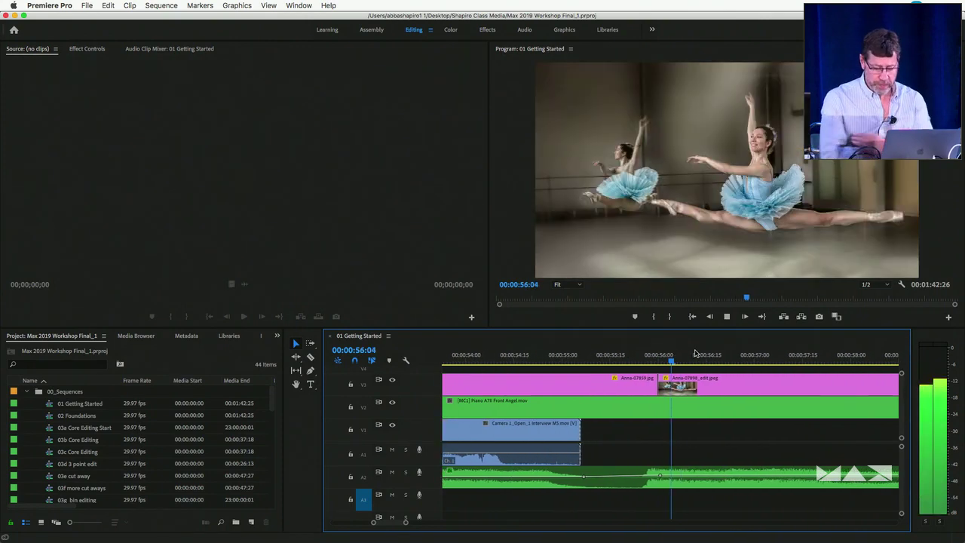
{"action": "key", "text": "minus"}
{"action": "key", "text": "minus"}
{"action": "key", "text": "minus"}
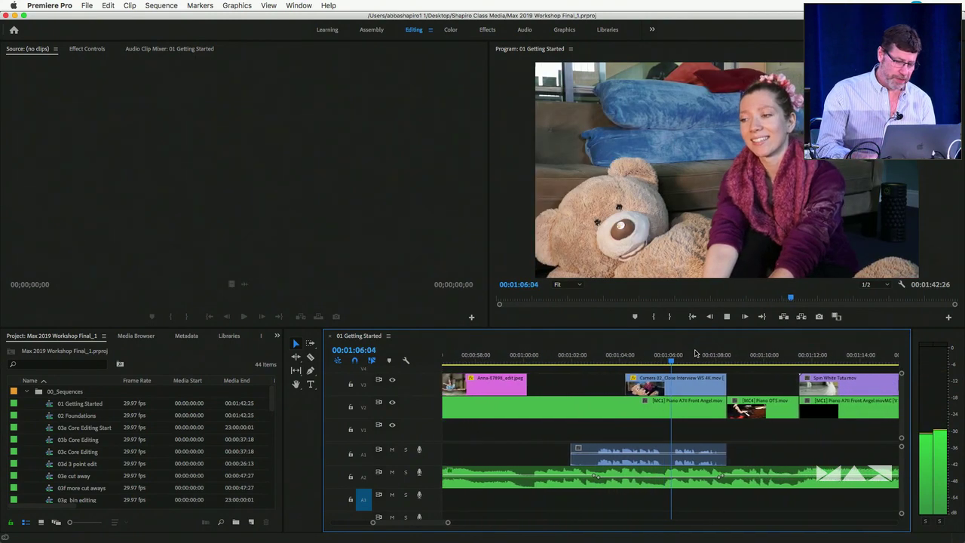
{"action": "key", "text": "space"}
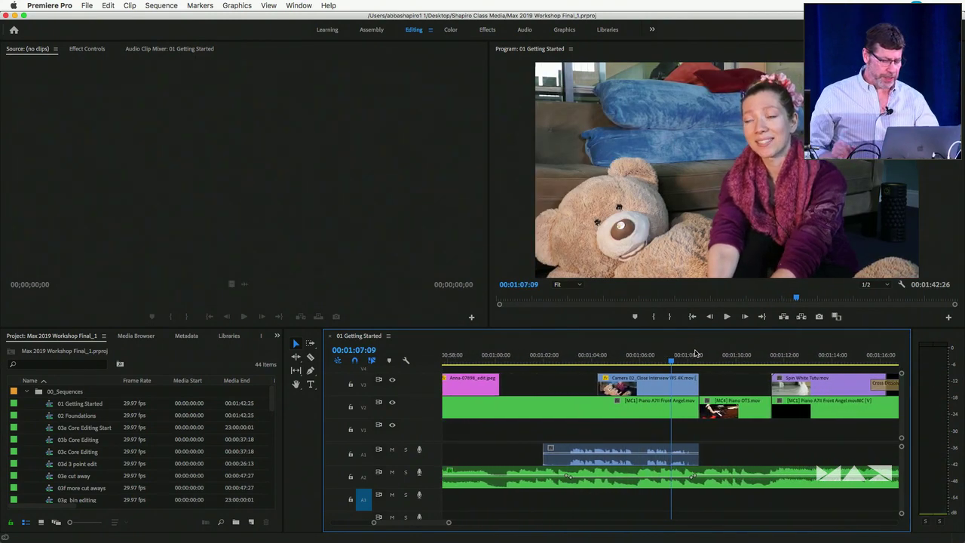
{"action": "key", "text": "super+Tab"}
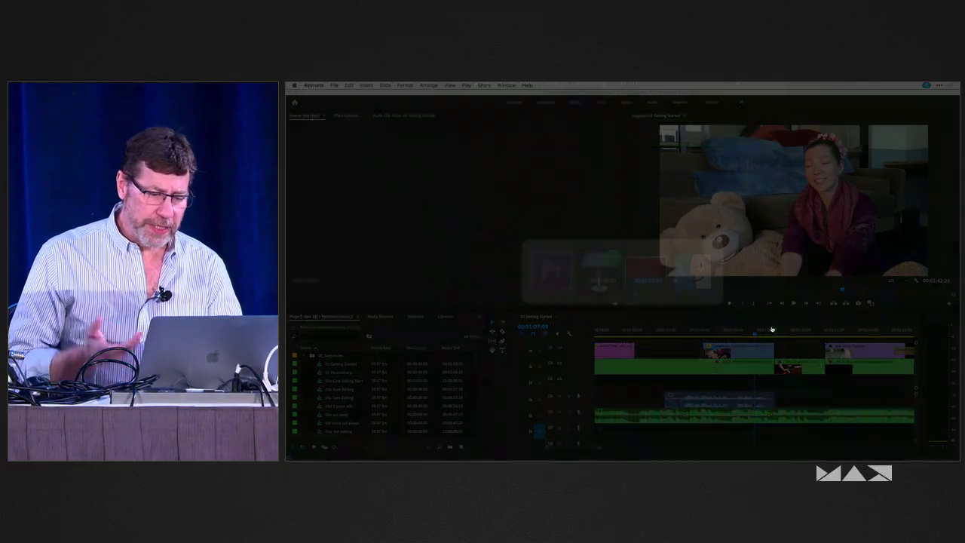
Step: Advance through the music-danger slides to the Gain slide, then return to Premiere Pro
{"action": "key", "text": "Right"}
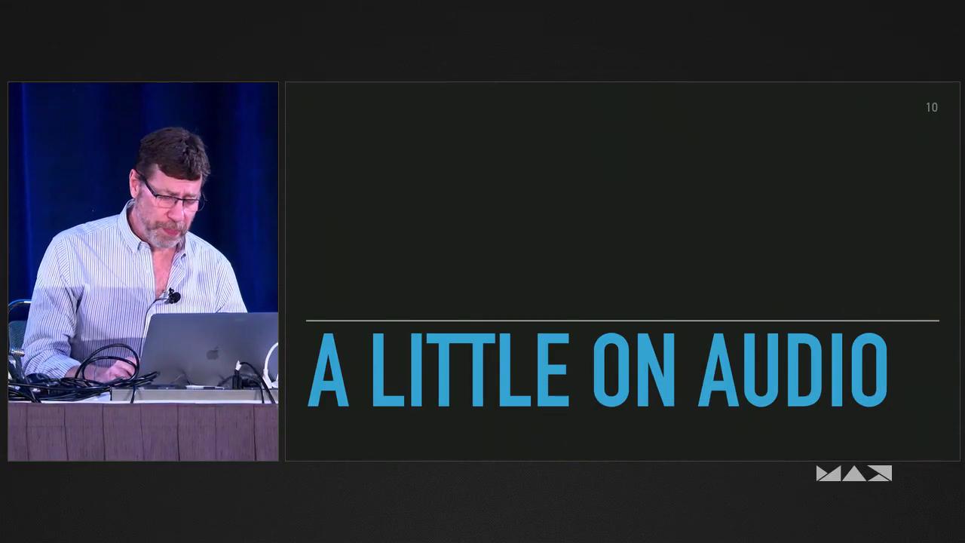
{"action": "key", "text": "Right"}
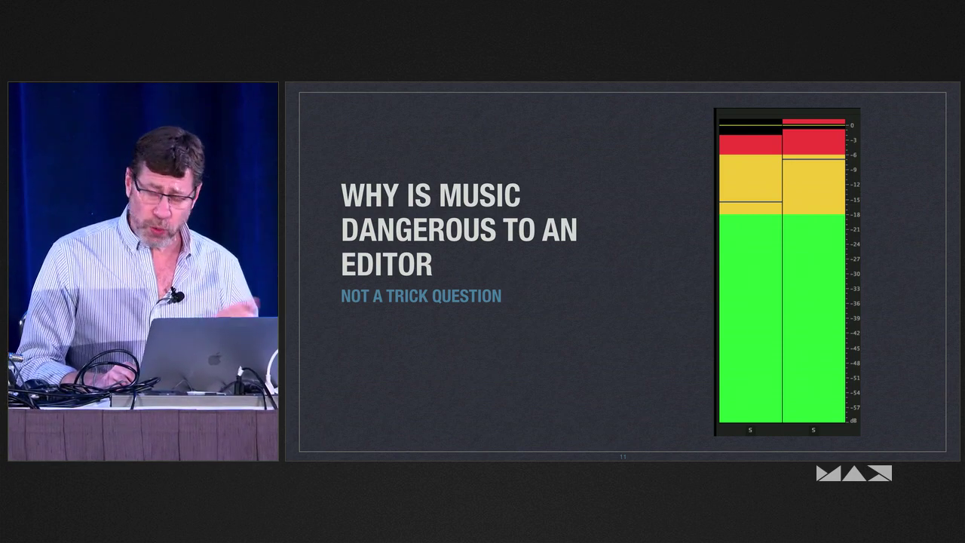
{"action": "key", "text": "Right"}
{"action": "key", "text": "Right"}
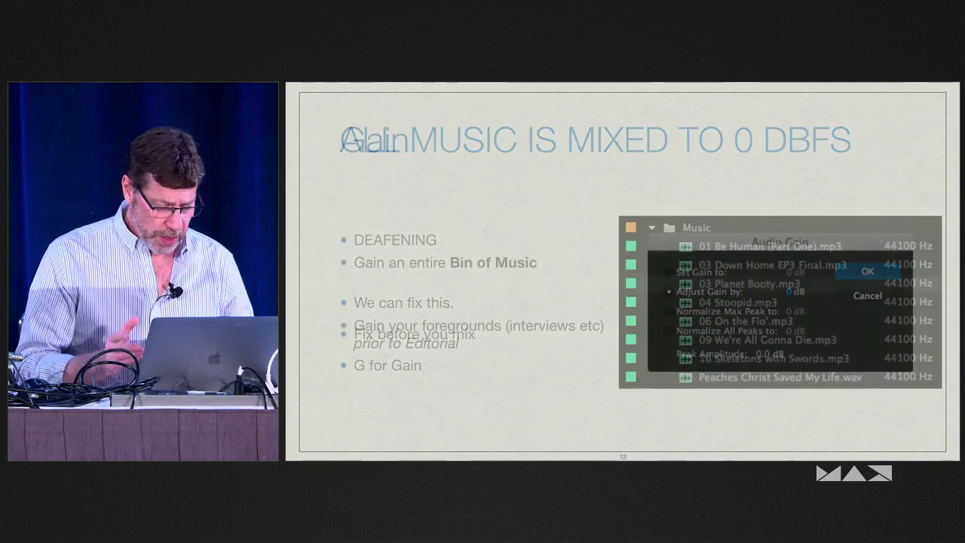
{"action": "key", "text": "super+Tab"}
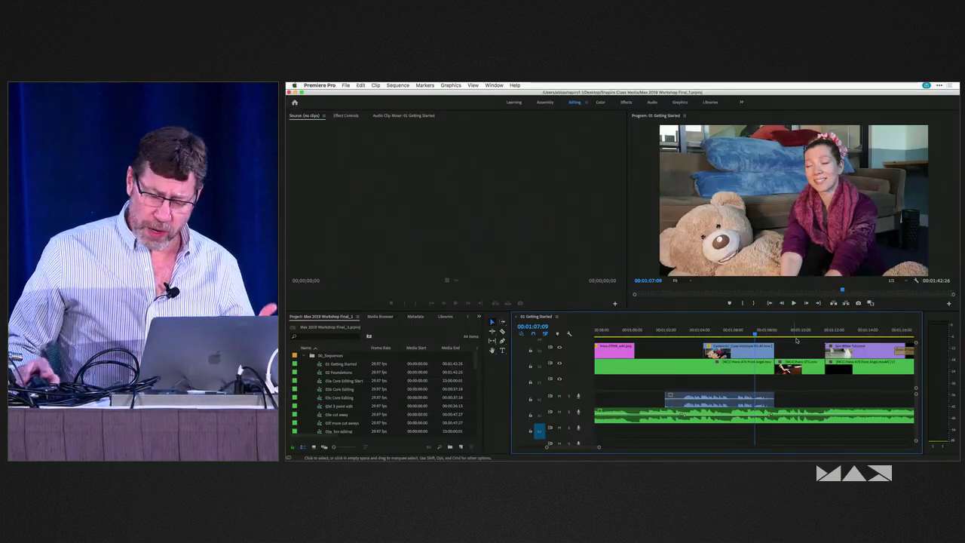
Step: Focus the audio meters and briefly play the 01 Getting Started sequence to watch levels
{"action": "left_click", "coordinate": [932, 354]}
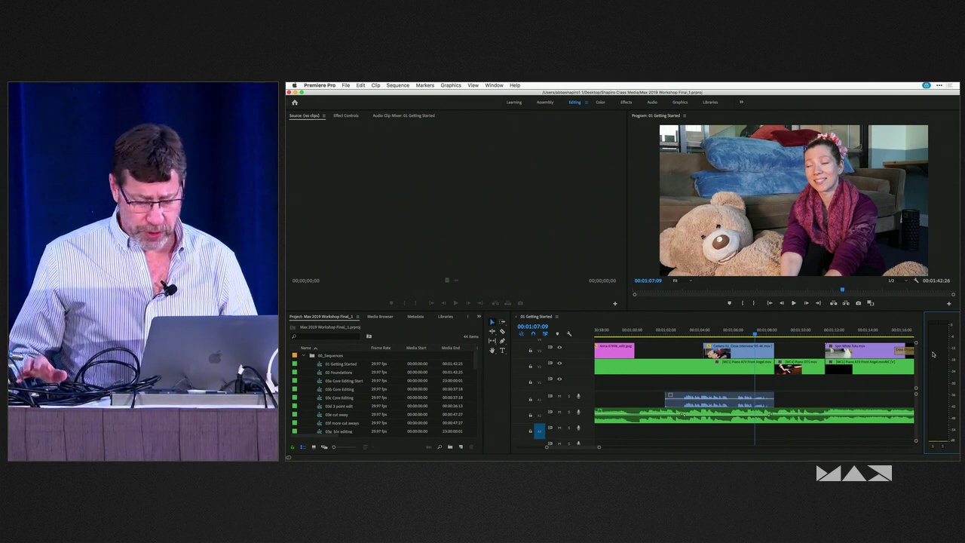
{"action": "key", "text": "space"}
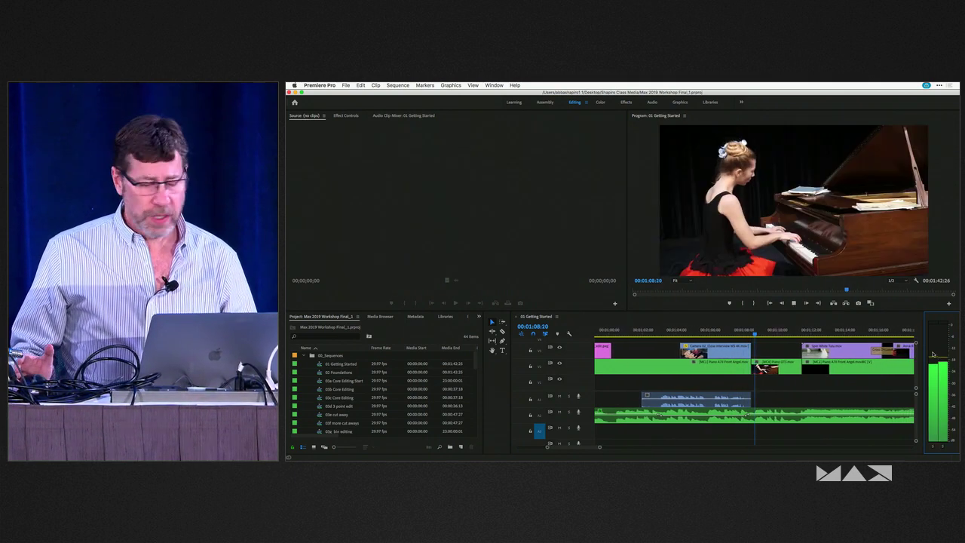
{"action": "key", "text": "space"}
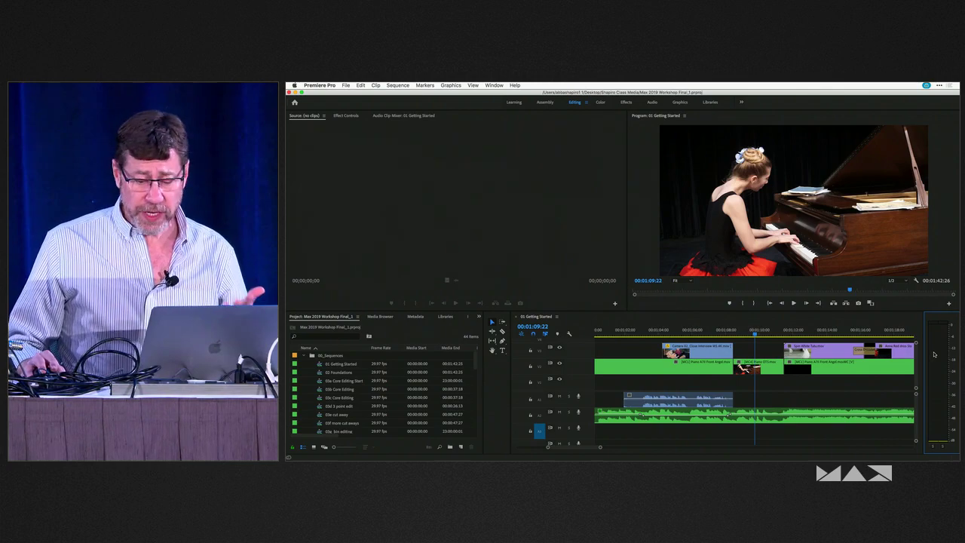
Step: Set the audio meters to no color gradient, show valleys and static peaks, then play
{"action": "right_click", "coordinate": [934, 354]}
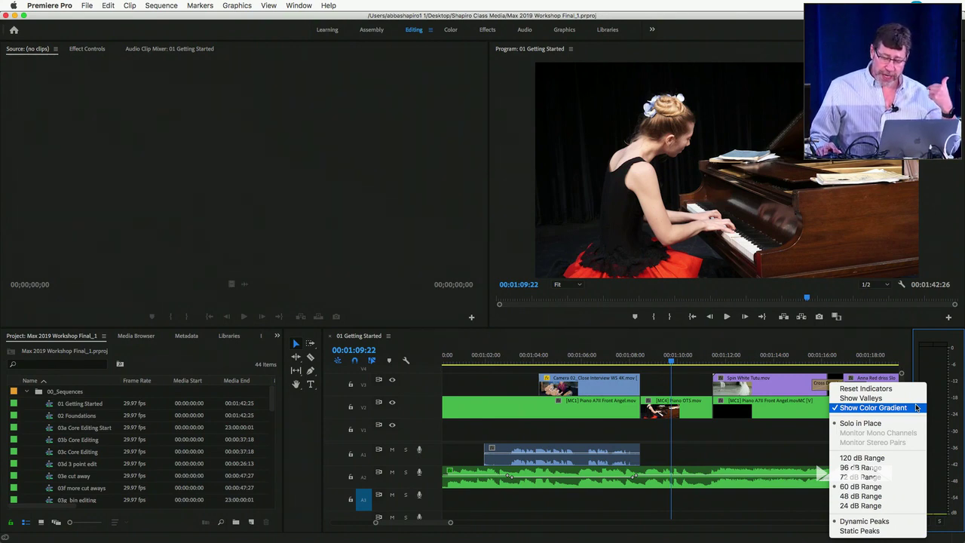
{"action": "left_click", "coordinate": [916, 407]}
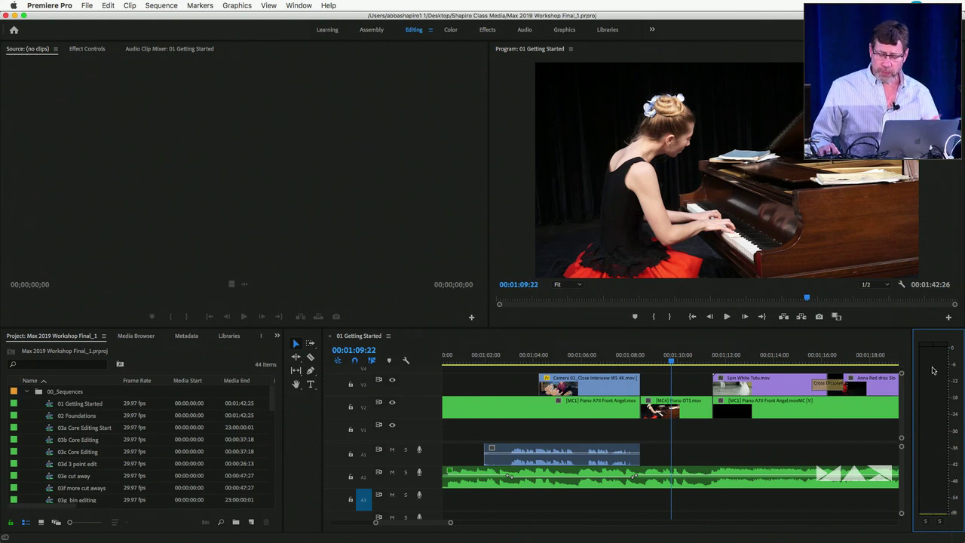
{"action": "right_click", "coordinate": [932, 371]}
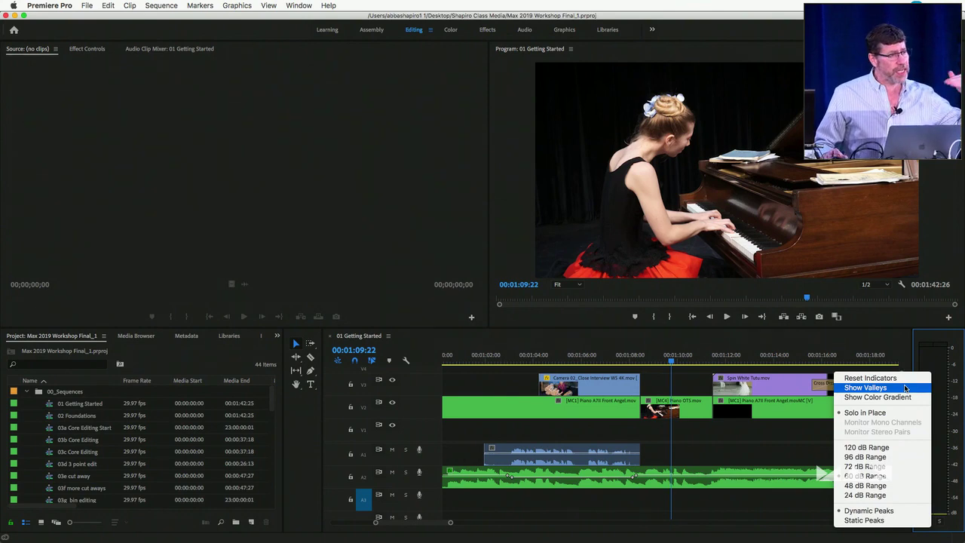
{"action": "left_click", "coordinate": [906, 388]}
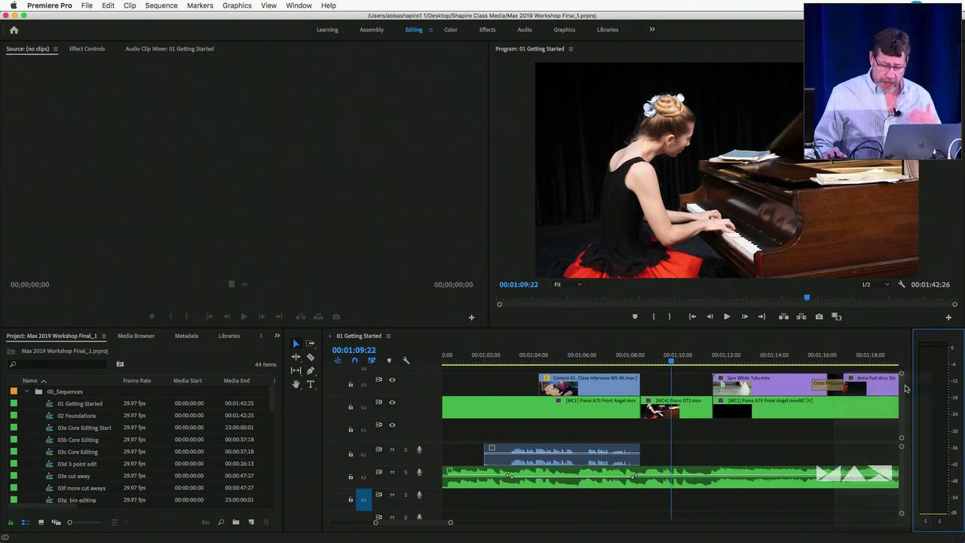
{"action": "right_click", "coordinate": [922, 384]}
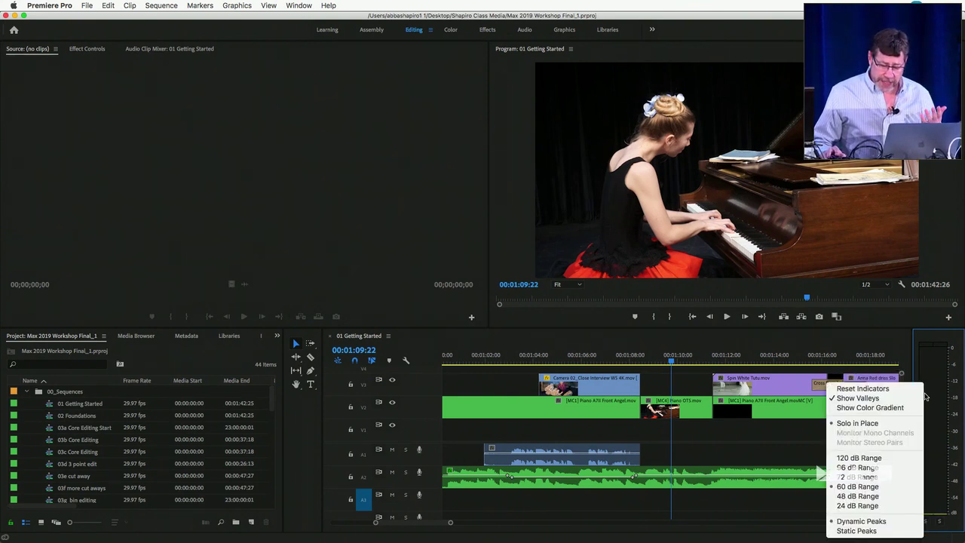
{"action": "left_click", "coordinate": [870, 530]}
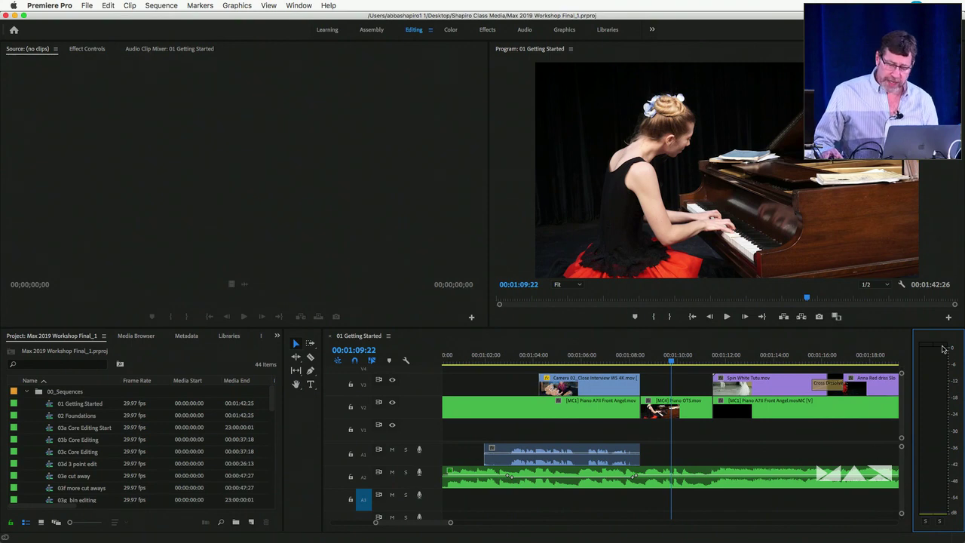
{"action": "key", "text": "space"}
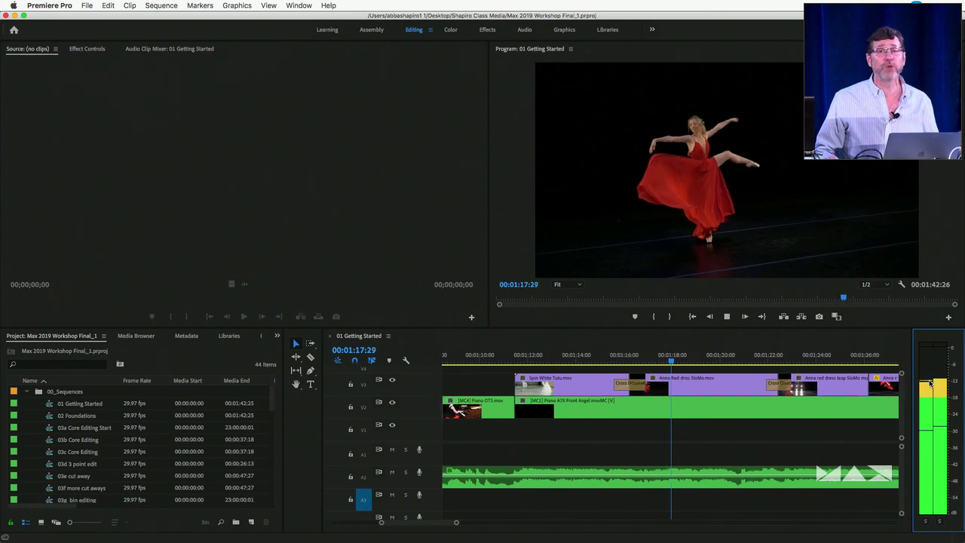
Step: Stop playback at 00:01:19:05
{"action": "key", "text": "space"}
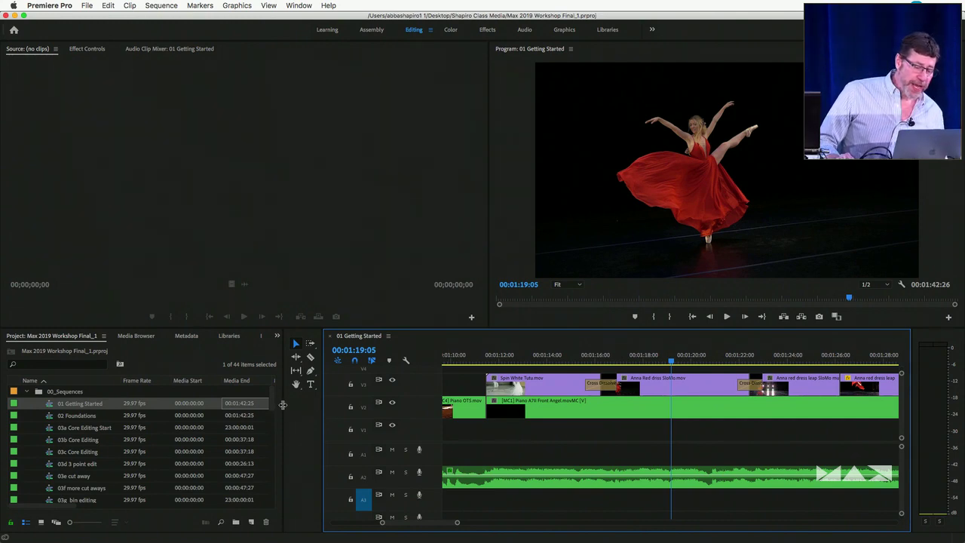
Step: Narrow the Project and Tools panels to widen the timeline; open and dismiss the workspace menu
{"action": "left_click_drag", "start_coordinate": [280, 409], "coordinate": [186, 391]}
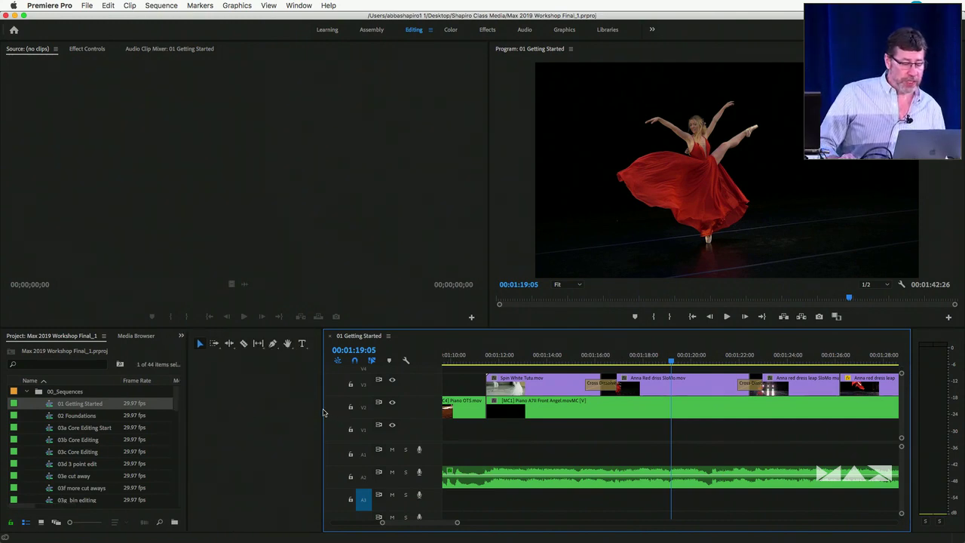
{"action": "left_click_drag", "start_coordinate": [322, 410], "coordinate": [217, 407]}
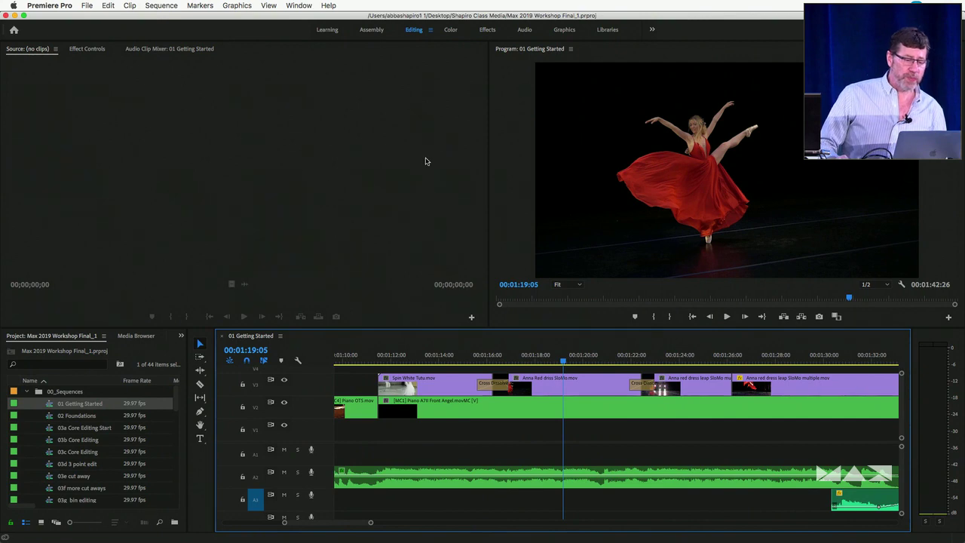
{"action": "left_click", "coordinate": [429, 30]}
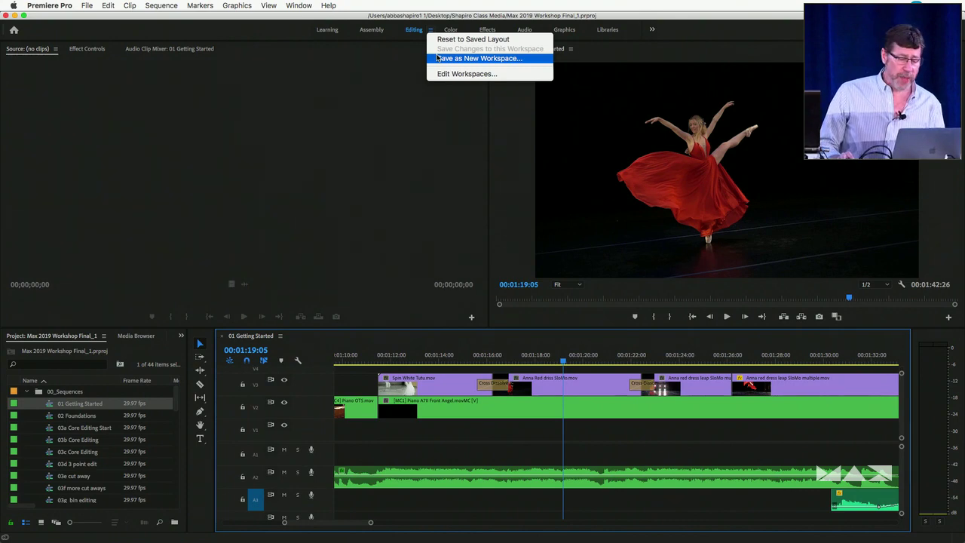
{"action": "left_click", "coordinate": [285, 211]}
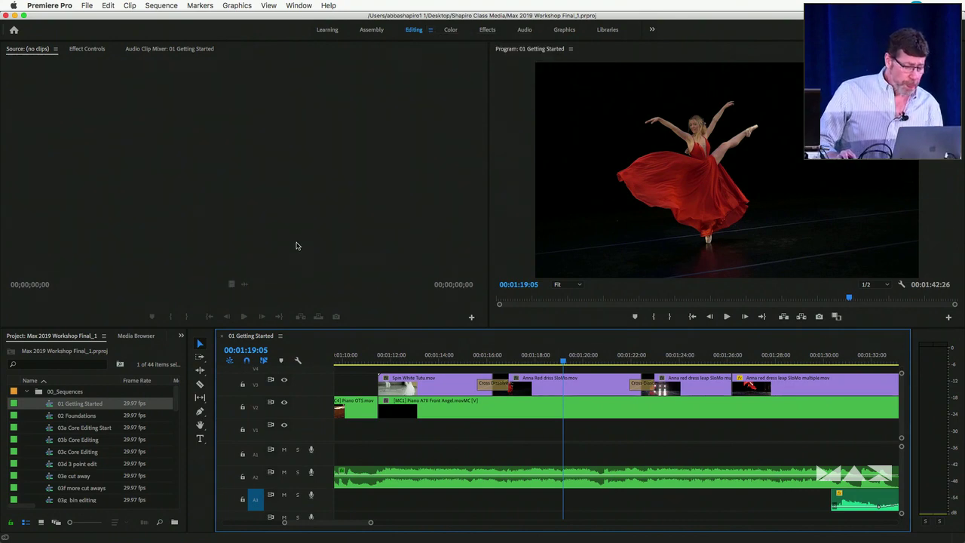
{"action": "left_click", "coordinate": [298, 311]}
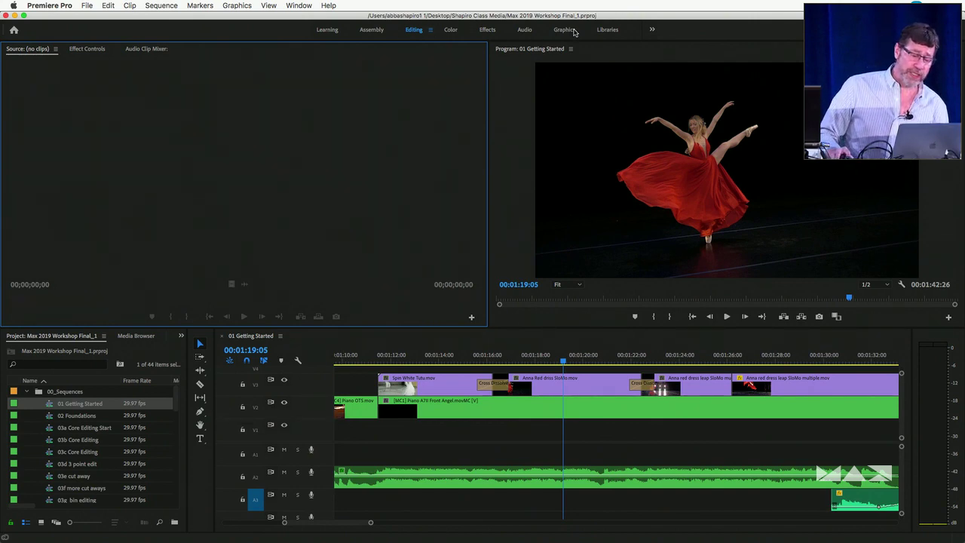
Step: Switch to the Effects workspace and raise the timeline border to shrink the program monitor
{"action": "left_click", "coordinate": [451, 31]}
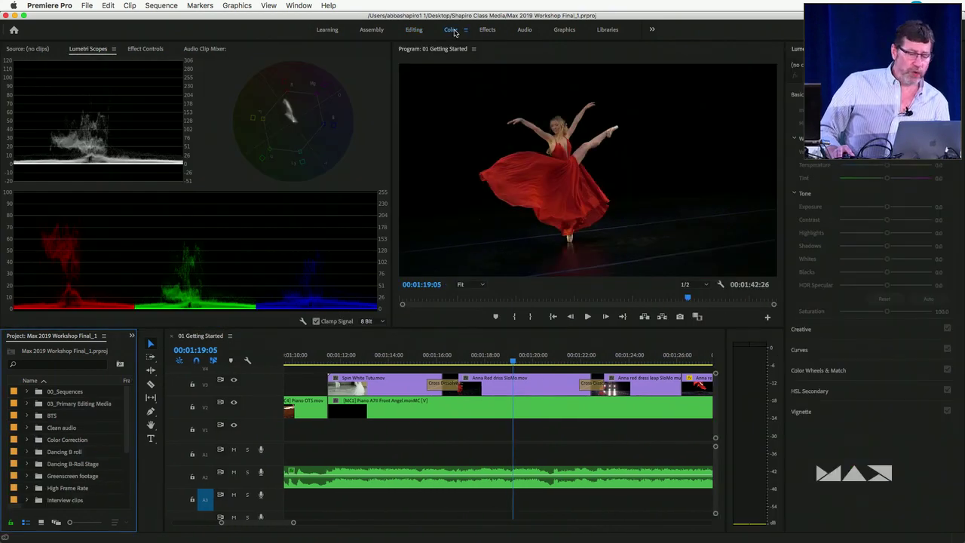
{"action": "left_click", "coordinate": [486, 30]}
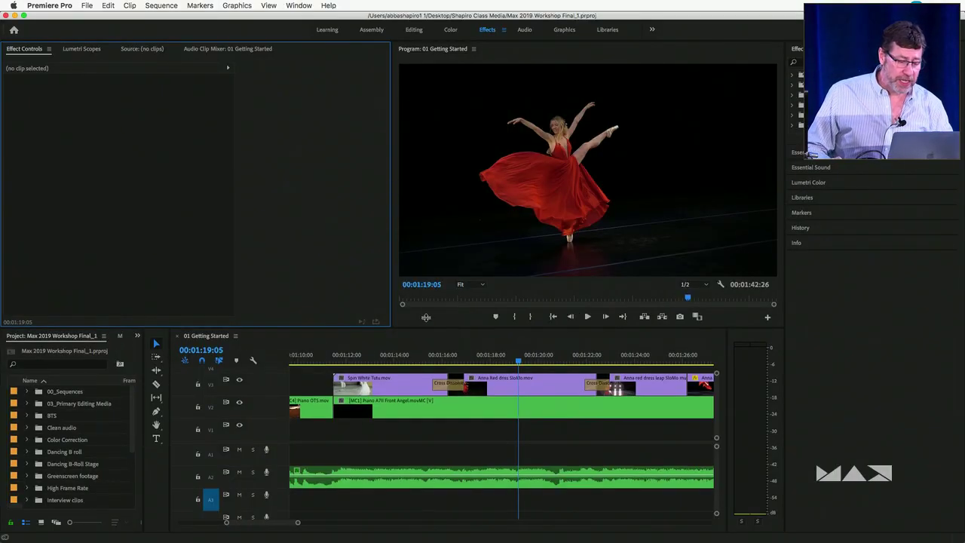
{"action": "left_click_drag", "start_coordinate": [425, 327], "coordinate": [426, 196]}
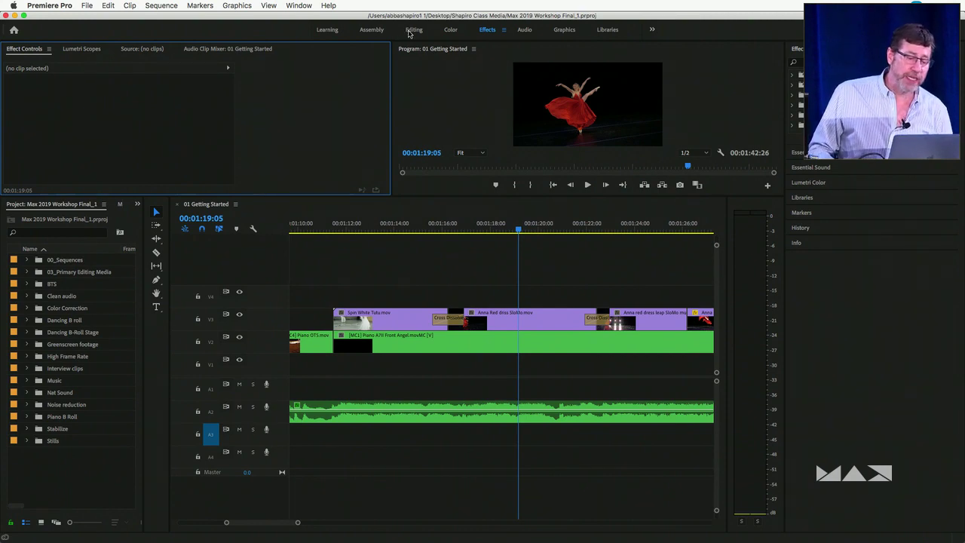
Step: Confirm a reset of the Effects workspace layout, then switch back to the Editing workspace
{"action": "double_click", "coordinate": [488, 30]}
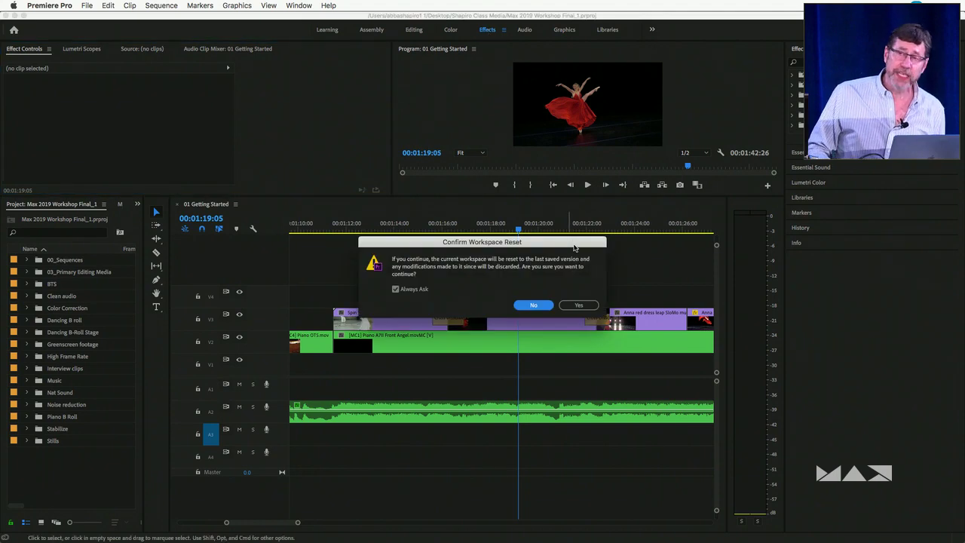
{"action": "left_click", "coordinate": [578, 306]}
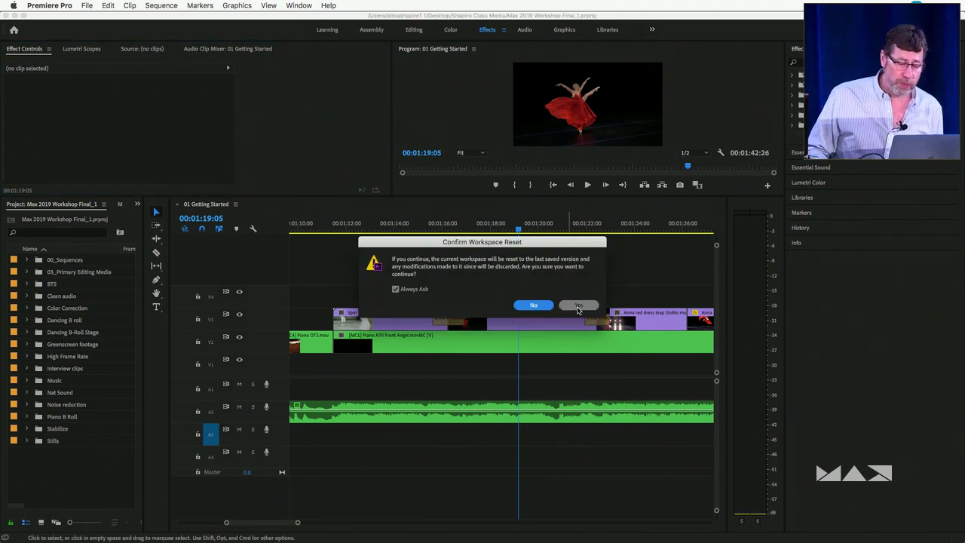
{"action": "left_click", "coordinate": [578, 306]}
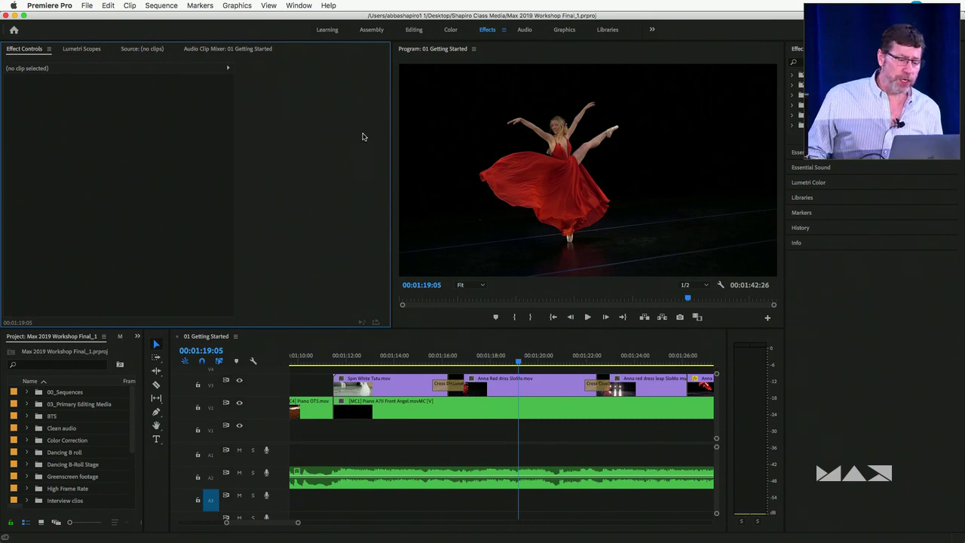
{"action": "left_click", "coordinate": [413, 30]}
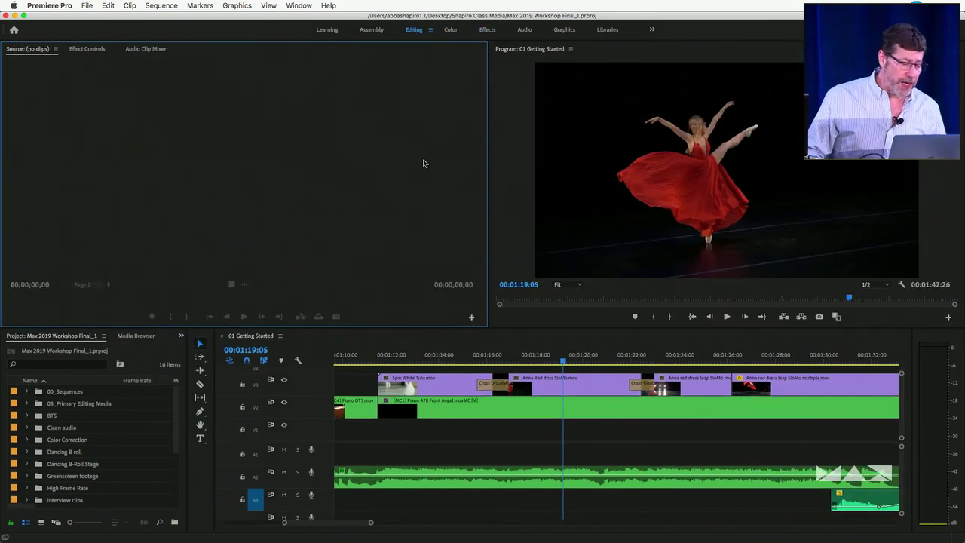
Step: Dock the Media Browser as its own panel above the Source monitor, then request an Editing reset
{"action": "left_click", "coordinate": [133, 414]}
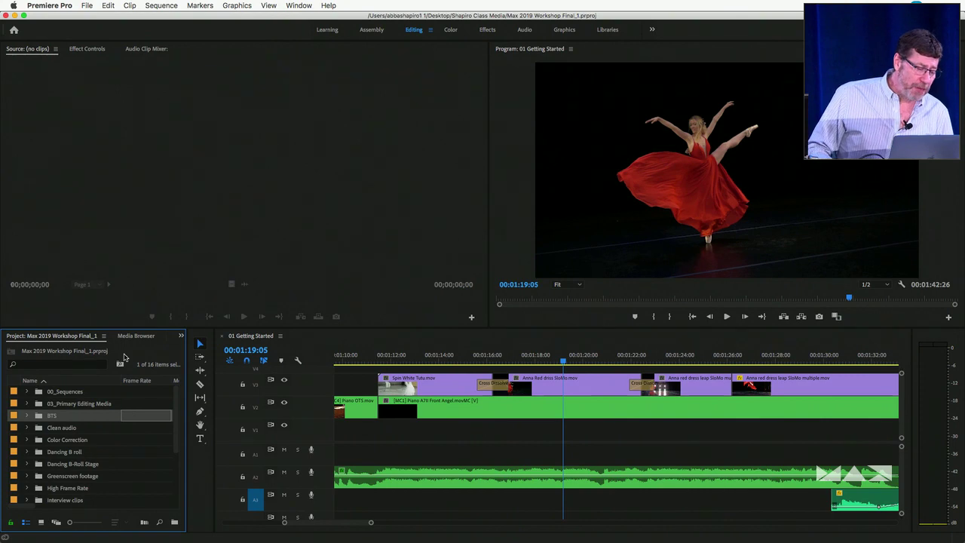
{"action": "left_click", "coordinate": [135, 337]}
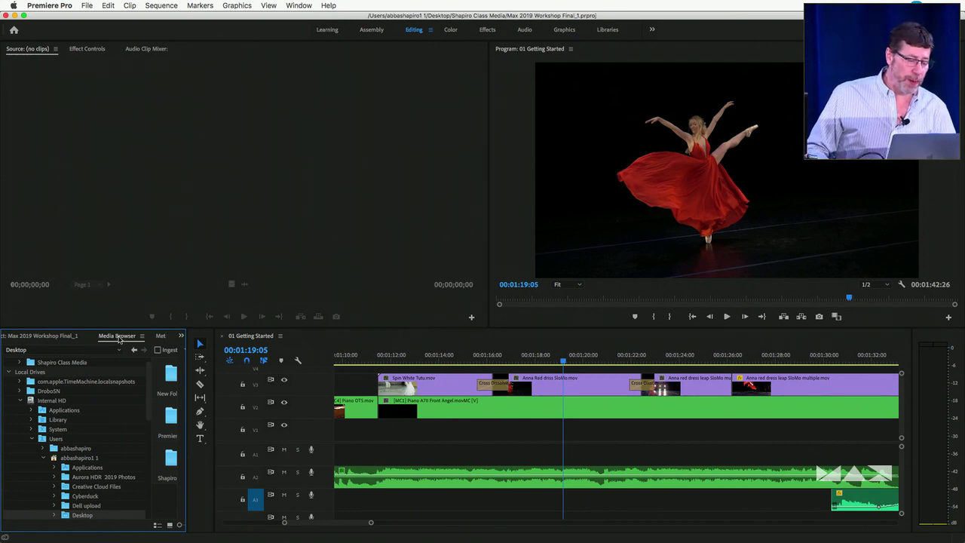
{"action": "left_click_drag", "start_coordinate": [119, 336], "coordinate": [148, 95]}
{"action": "left_click_drag", "start_coordinate": [157, 138], "coordinate": [175, 116]}
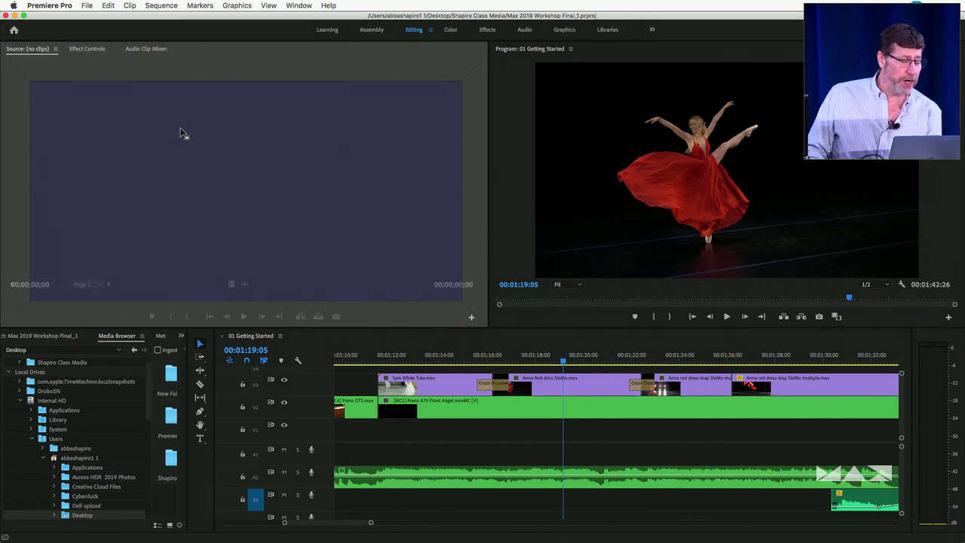
{"action": "left_click_drag", "start_coordinate": [181, 133], "coordinate": [306, 61]}
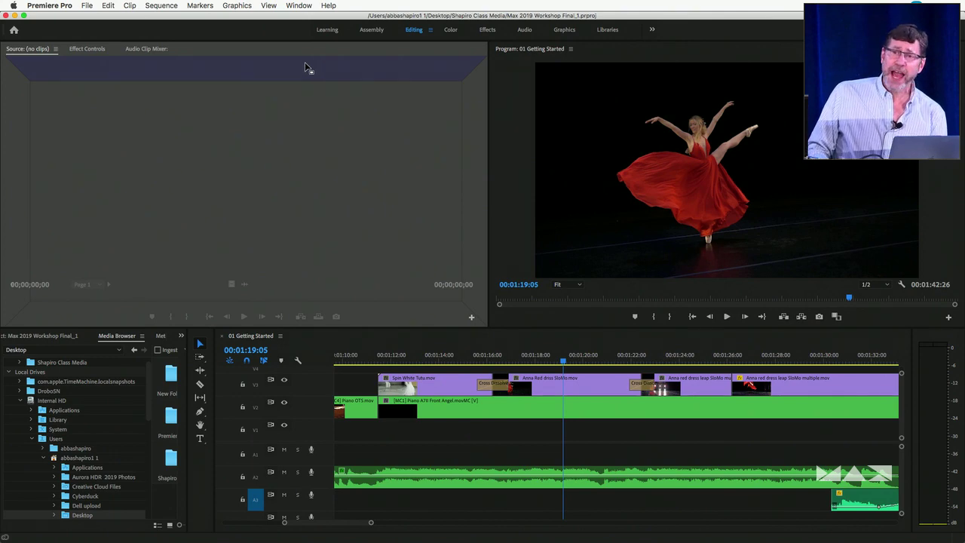
{"action": "left_click_drag", "start_coordinate": [304, 62], "coordinate": [269, 120]}
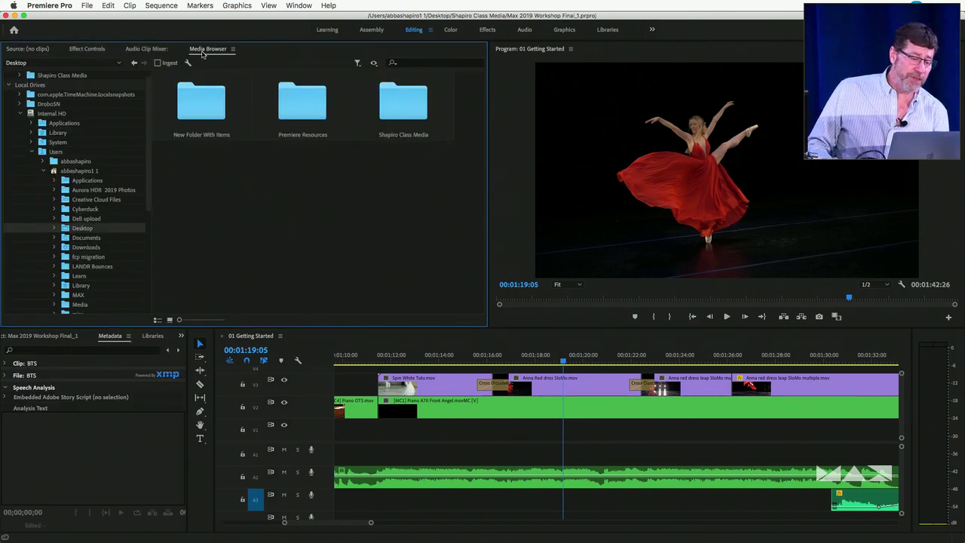
{"action": "left_click_drag", "start_coordinate": [203, 52], "coordinate": [231, 69]}
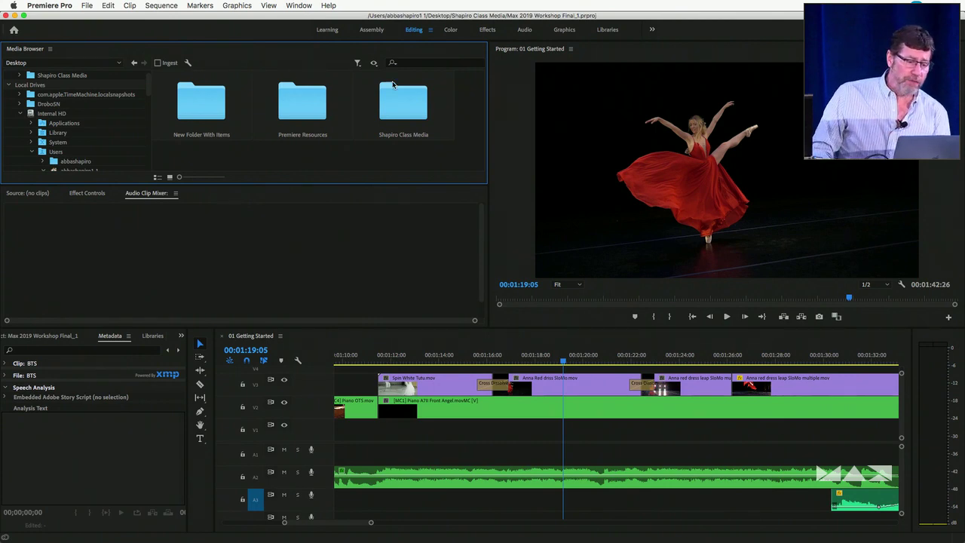
{"action": "double_click", "coordinate": [413, 31]}
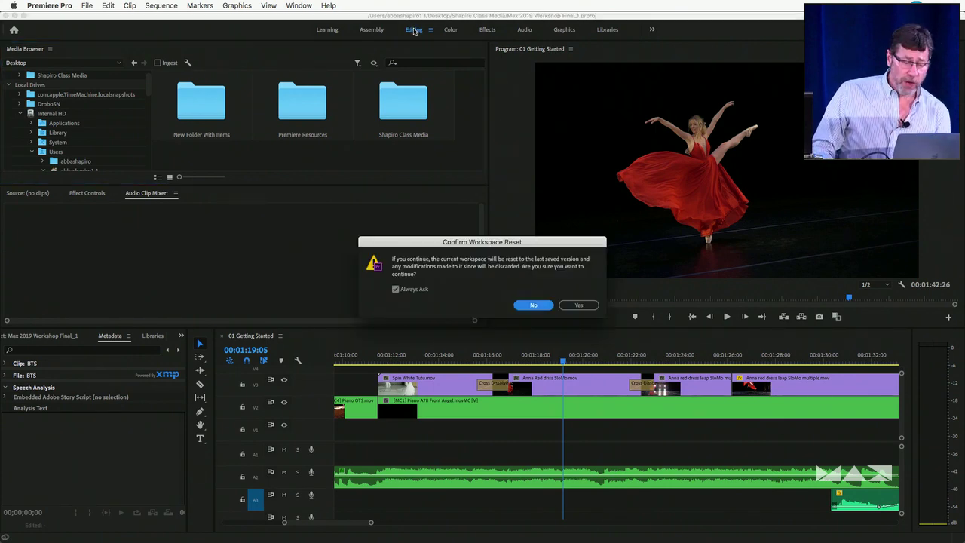
Step: Confirm the Editing workspace reset and focus the Audio Meters panel
{"action": "left_click", "coordinate": [583, 305]}
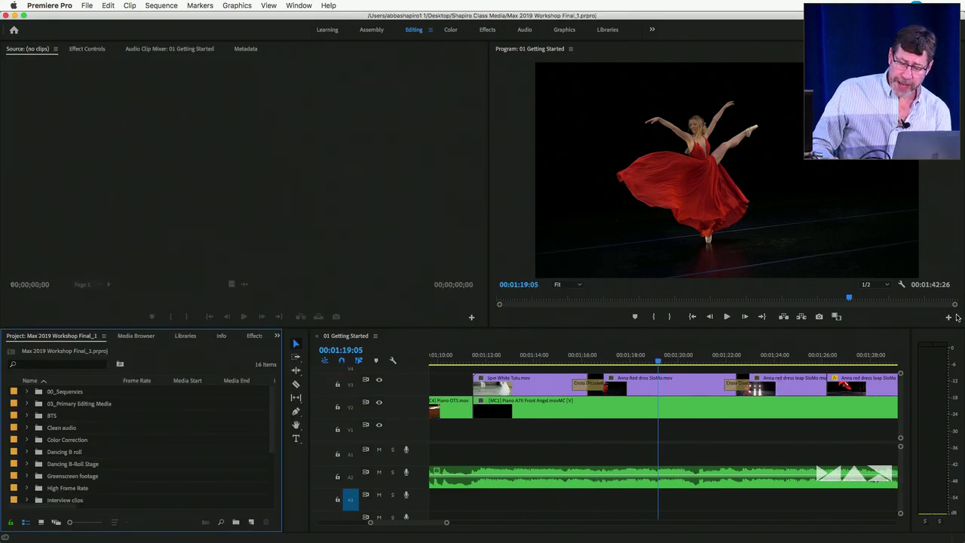
{"action": "left_click", "coordinate": [915, 338]}
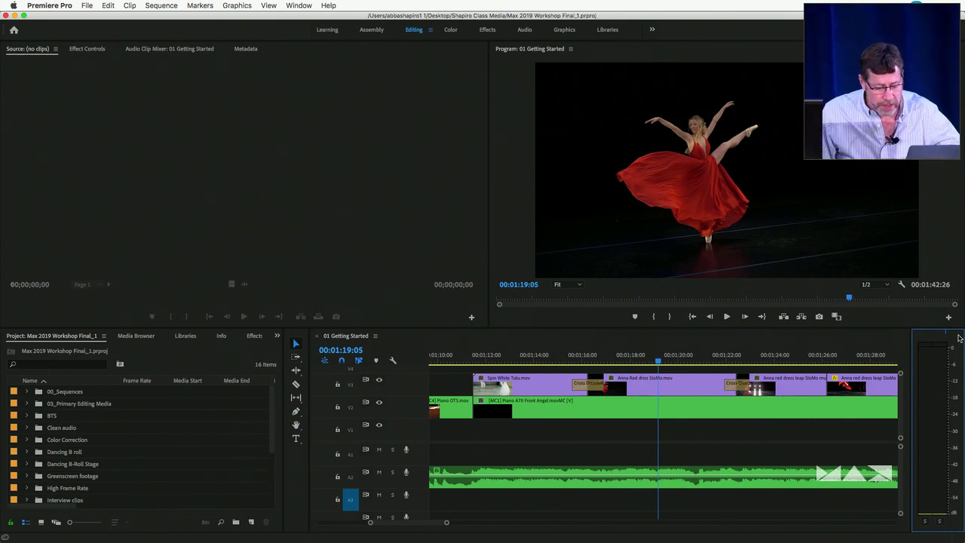
Step: Maximize the Audio Meters panel with the grave key while playing the sequence
{"action": "key", "text": "space"}
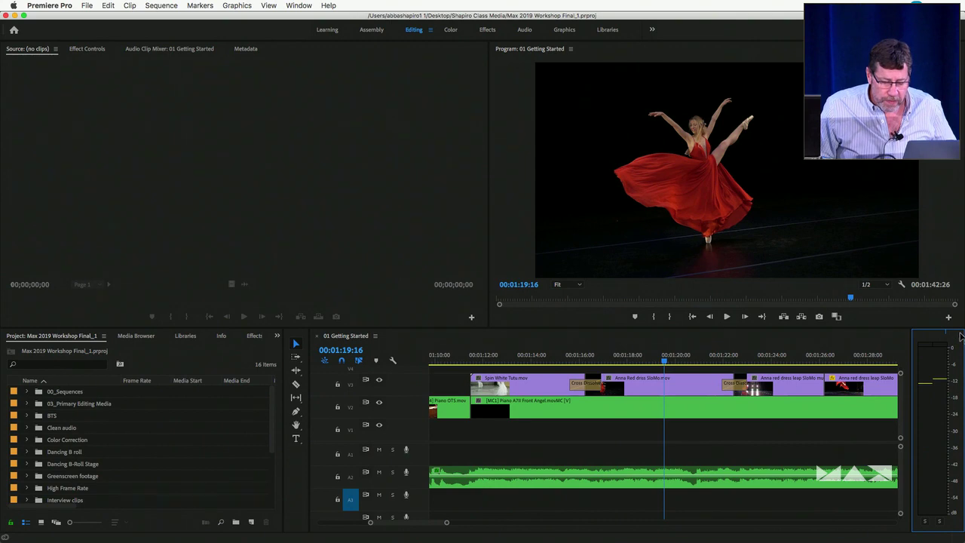
{"action": "key", "text": "grave"}
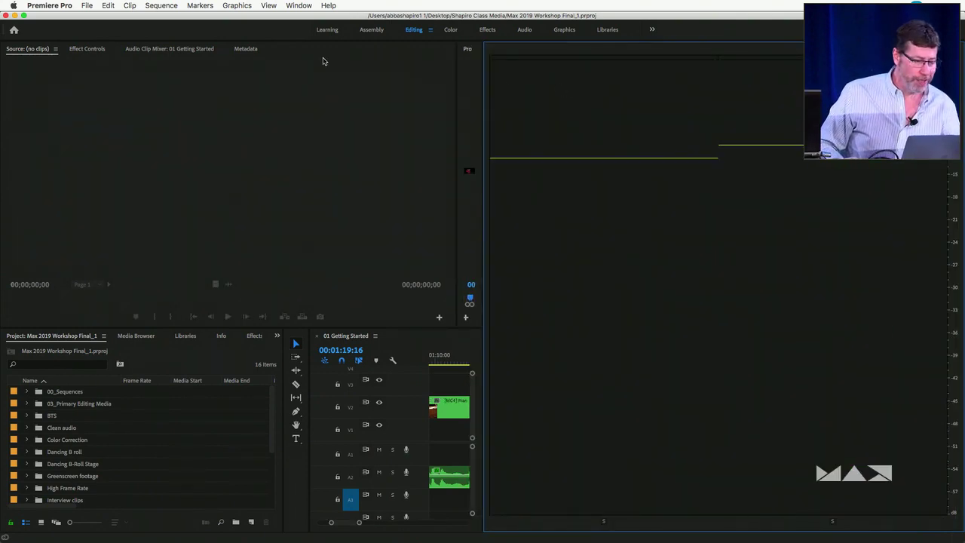
{"action": "key", "text": "space"}
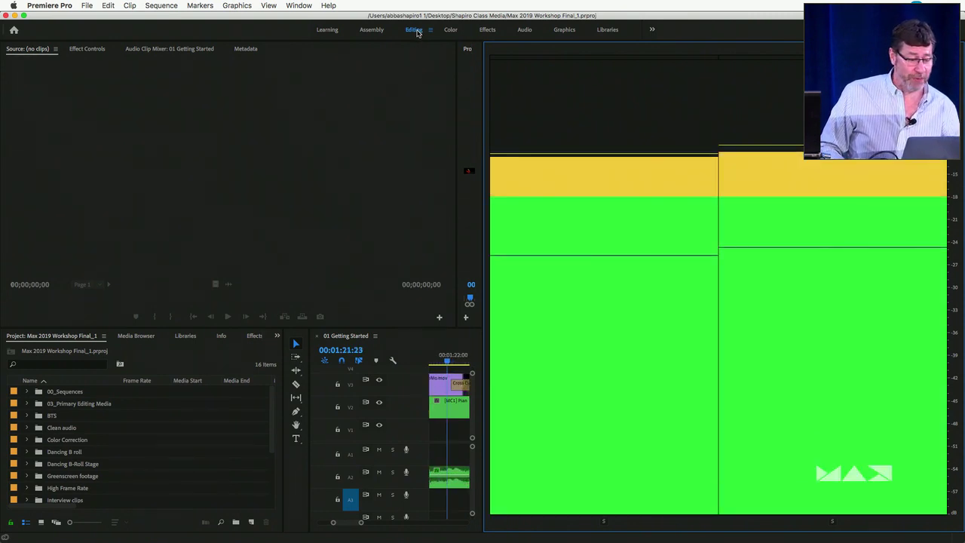
Step: Reset the Editing workspace again and refocus the Audio Meters and Program panels
{"action": "double_click", "coordinate": [417, 32]}
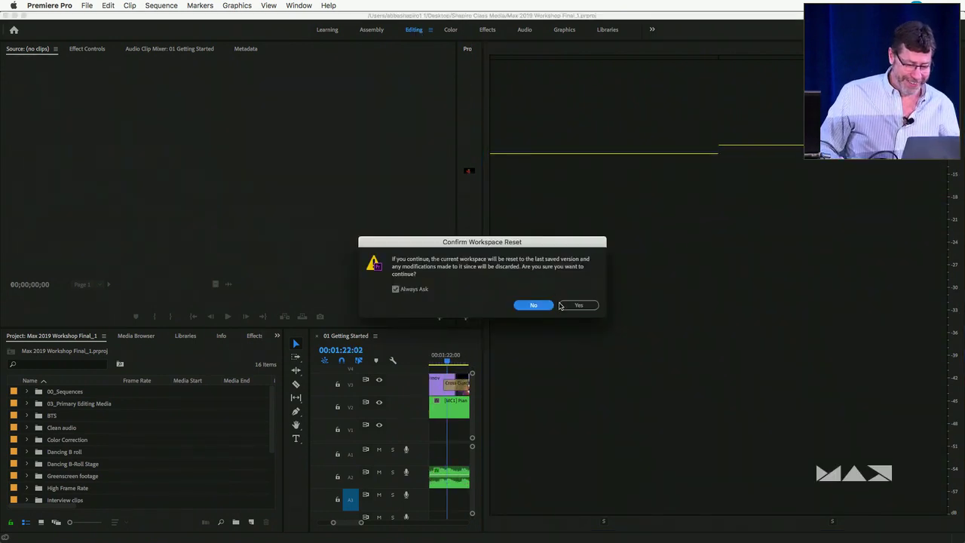
{"action": "left_click", "coordinate": [570, 306]}
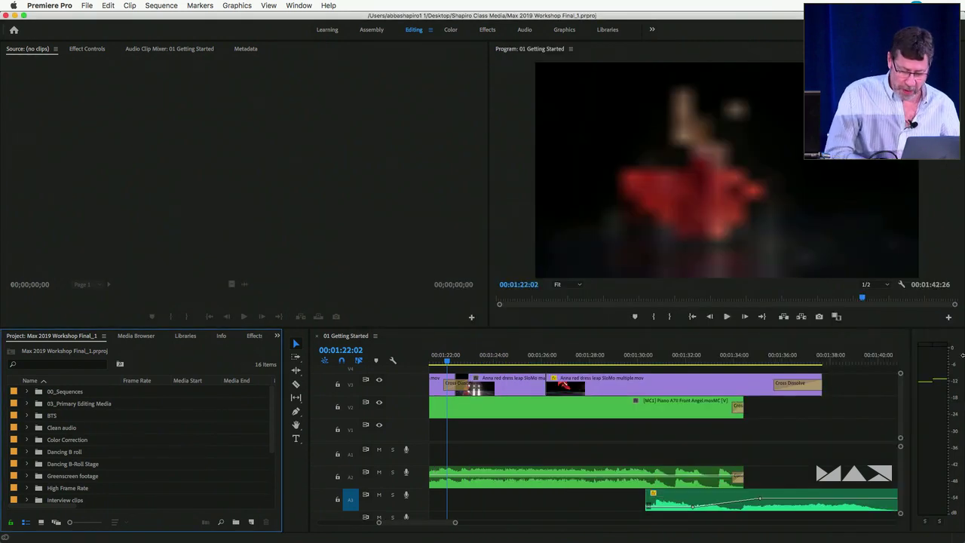
{"action": "left_click", "coordinate": [951, 337]}
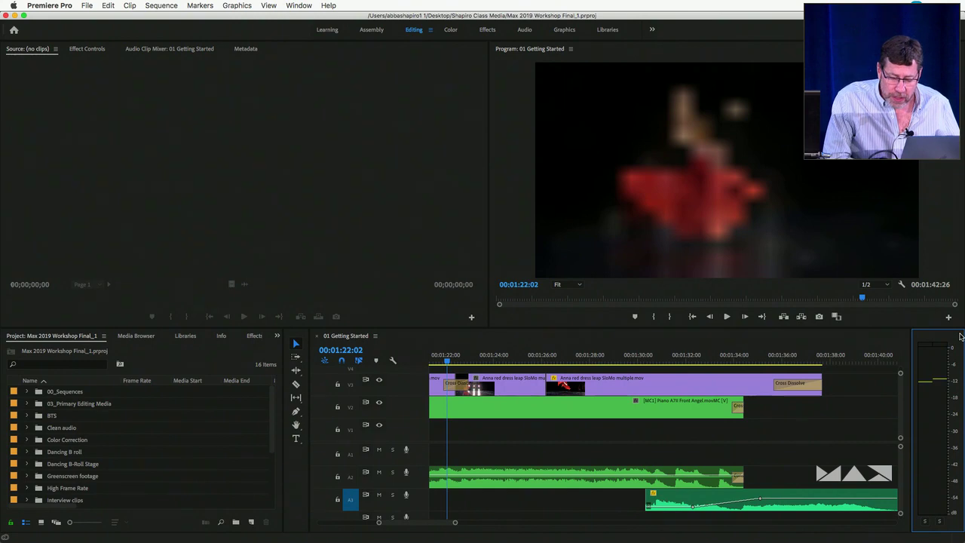
{"action": "left_click", "coordinate": [892, 309]}
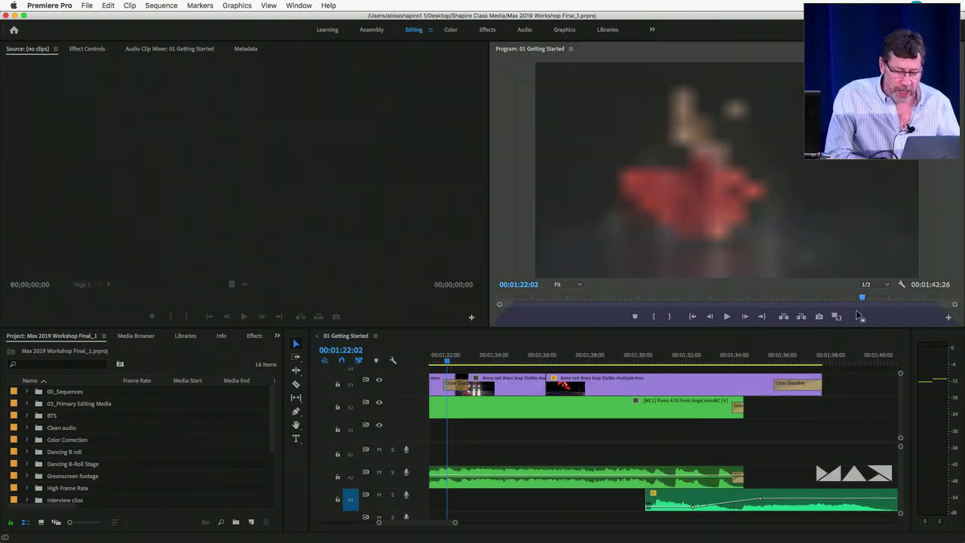
Step: Stretch the audio meters into a wide strip above the timeline, play, and request a workspace reset
{"action": "left_click", "coordinate": [837, 339]}
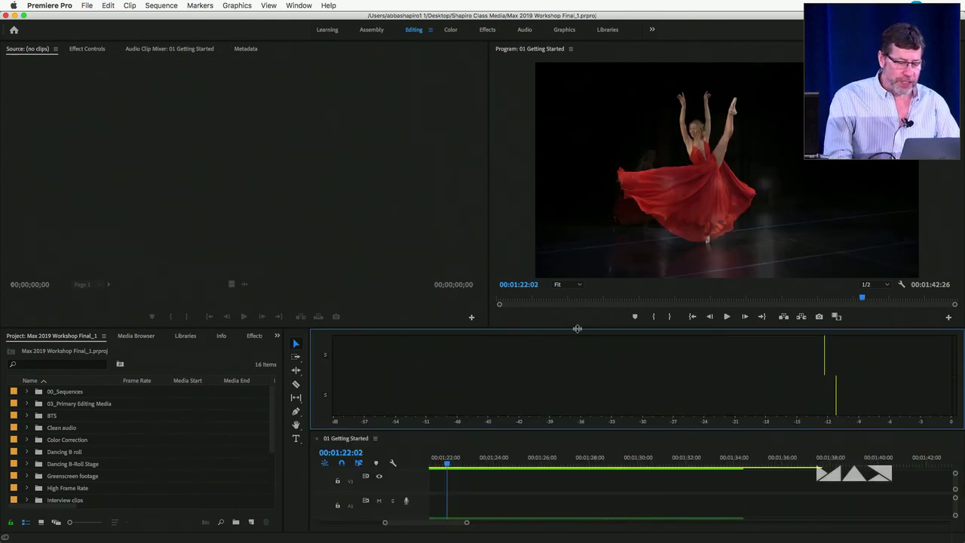
{"action": "left_click_drag", "start_coordinate": [576, 329], "coordinate": [585, 185]}
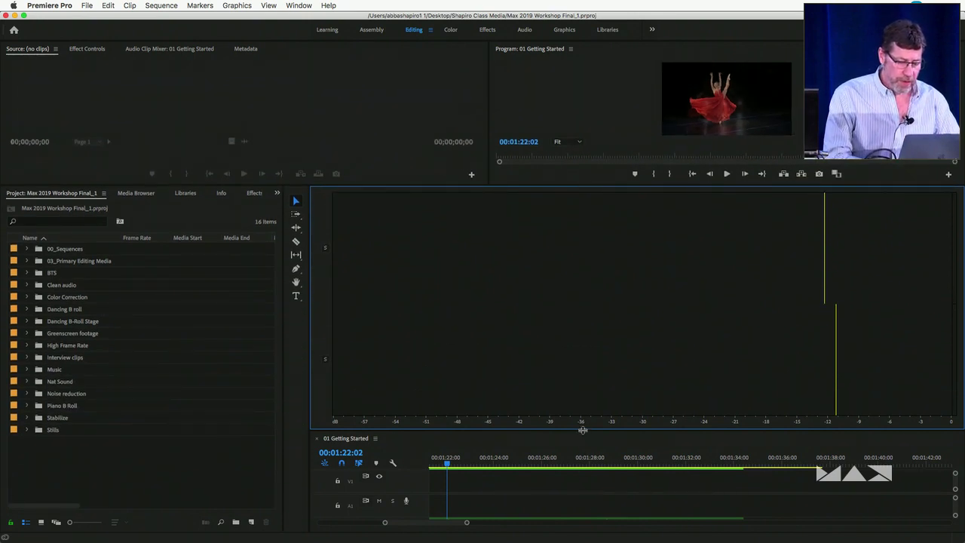
{"action": "left_click_drag", "start_coordinate": [583, 429], "coordinate": [593, 246]}
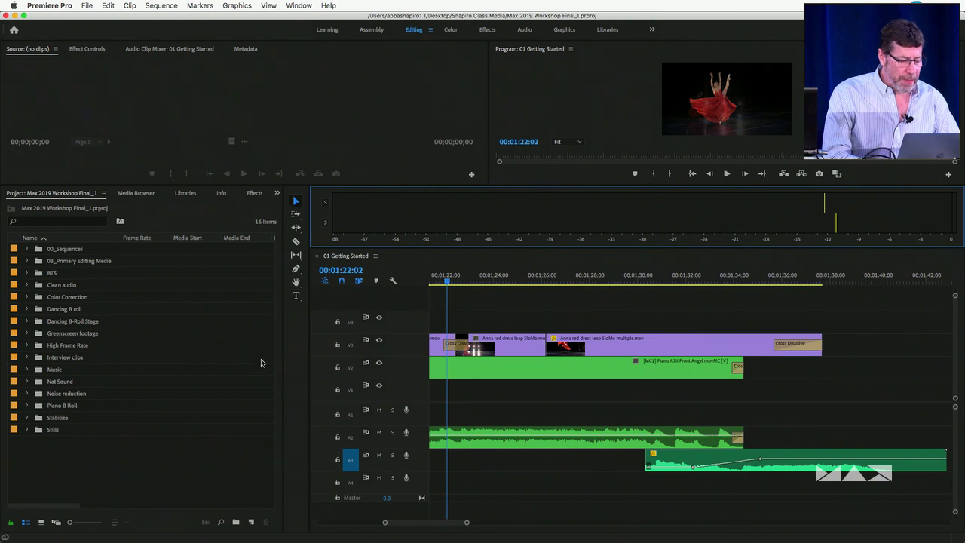
{"action": "key", "text": "space"}
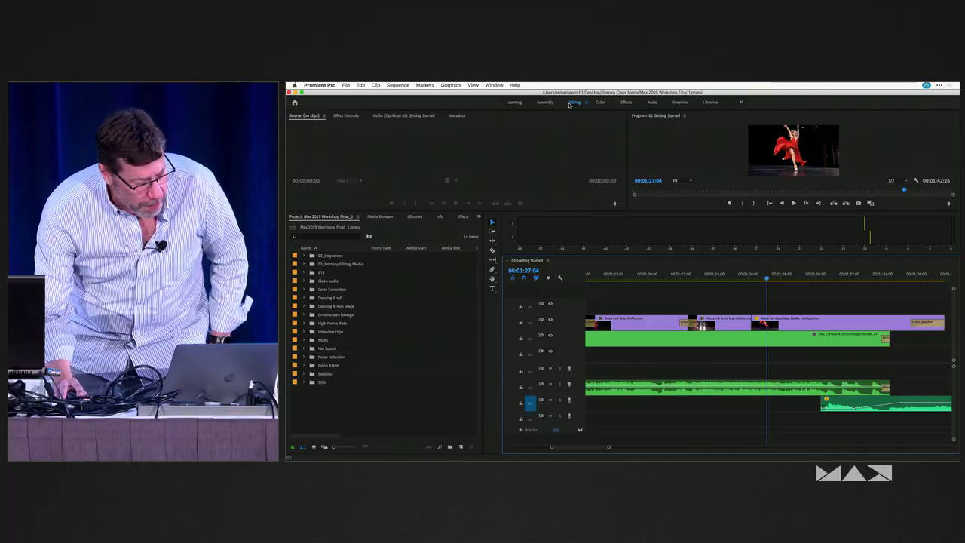
{"action": "double_click", "coordinate": [570, 105]}
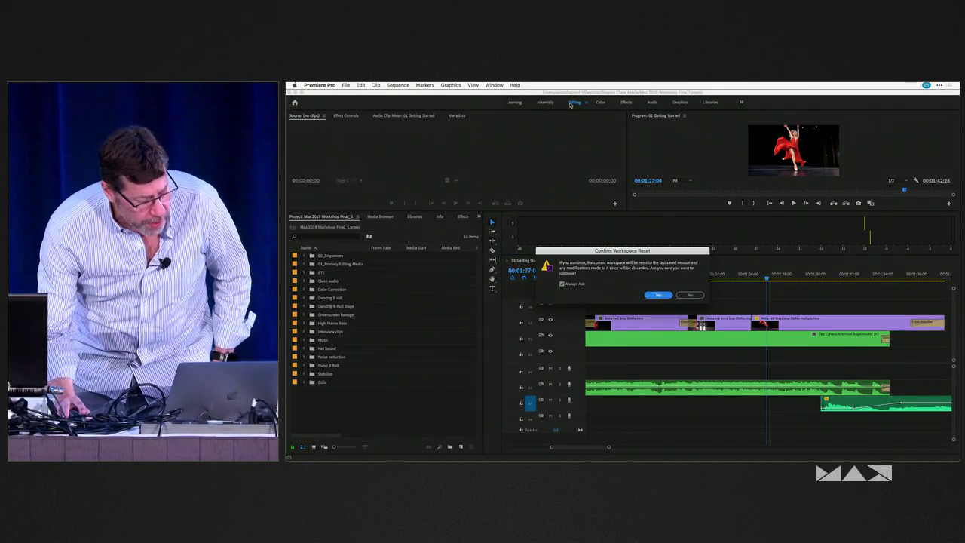
Step: Confirm the reset so the Editing workspace returns to its saved layout
{"action": "left_click", "coordinate": [690, 295]}
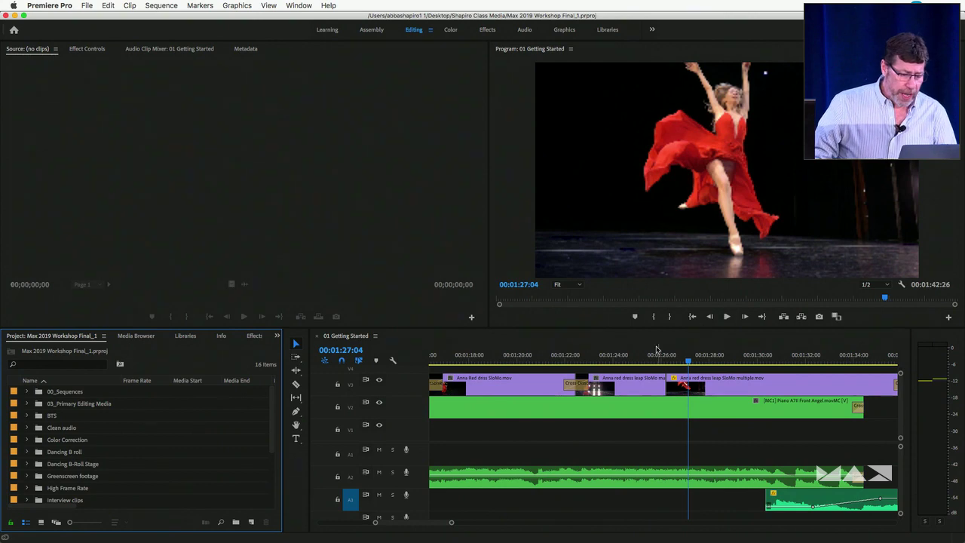
{"action": "left_click", "coordinate": [524, 362]}
{"action": "key", "text": "space"}
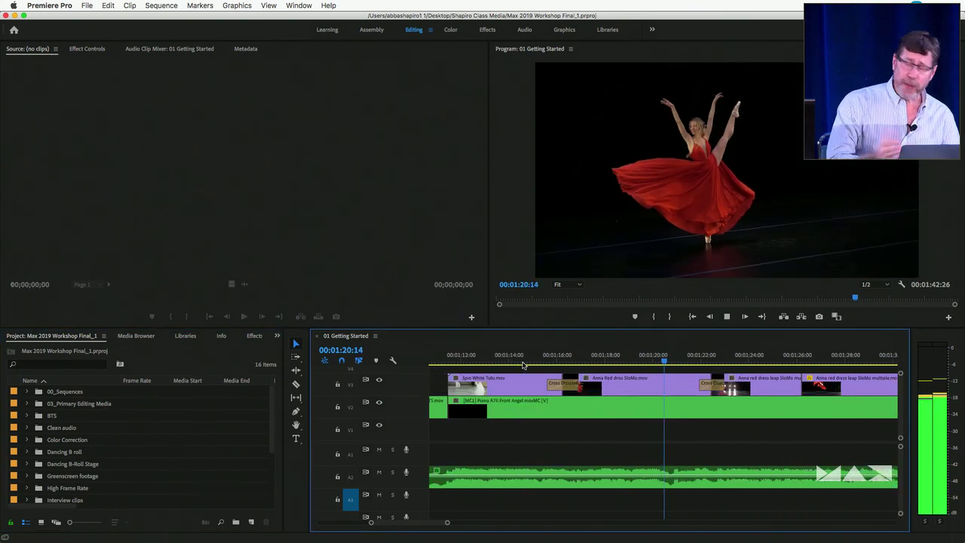
{"action": "key", "text": "space"}
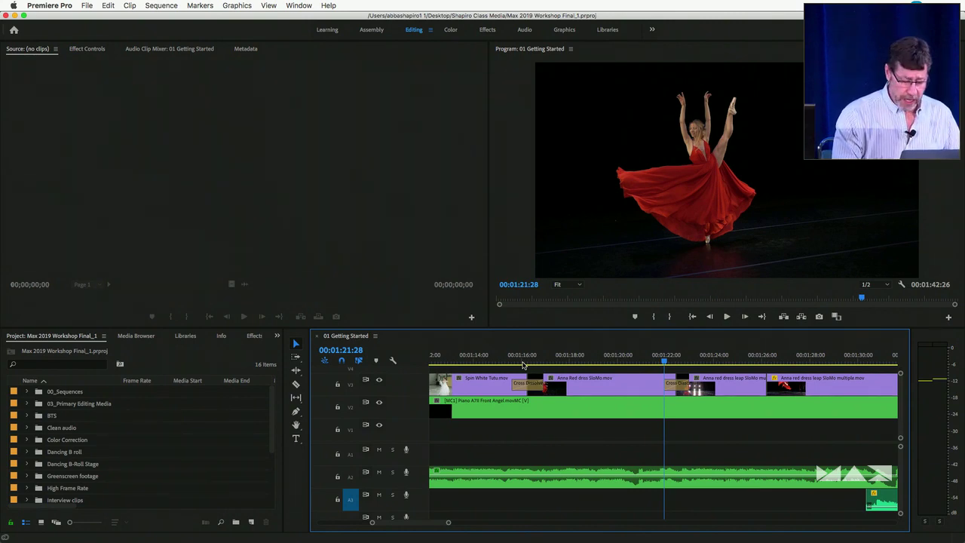
{"action": "key", "text": "j"}
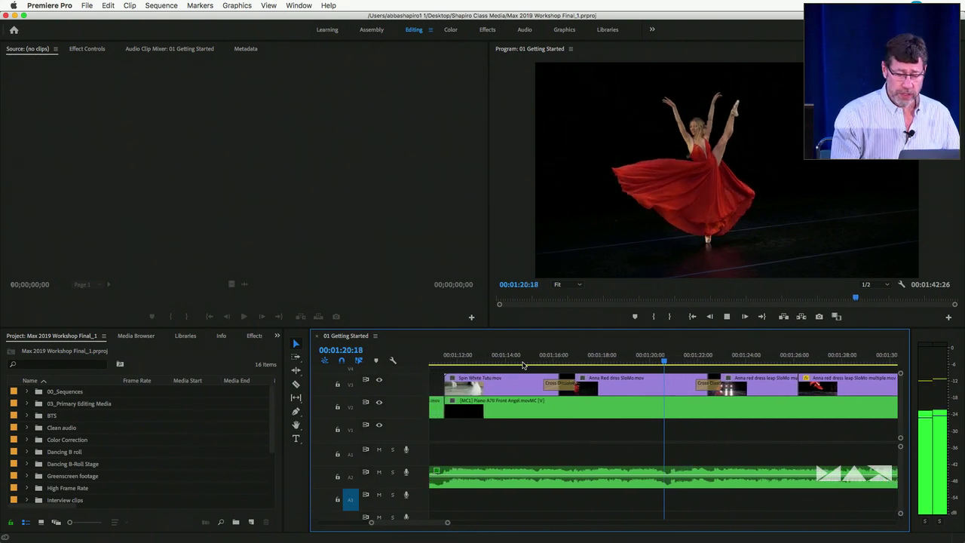
{"action": "key", "text": "k"}
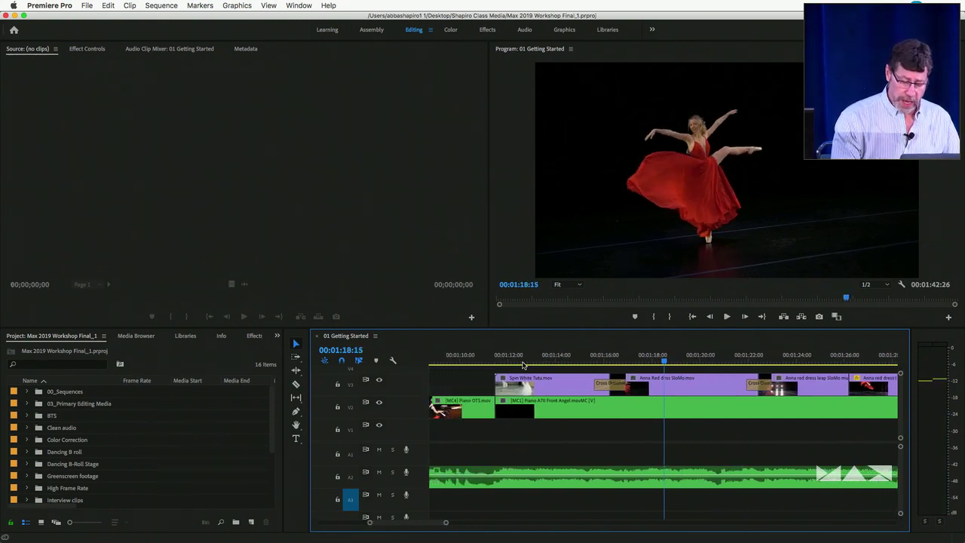
{"action": "key", "text": "l"}
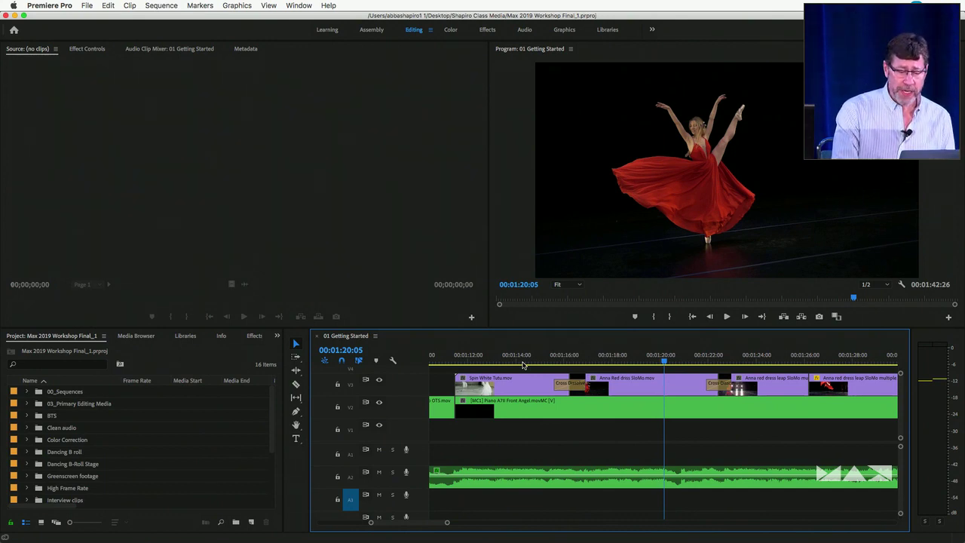
{"action": "key", "text": "space"}
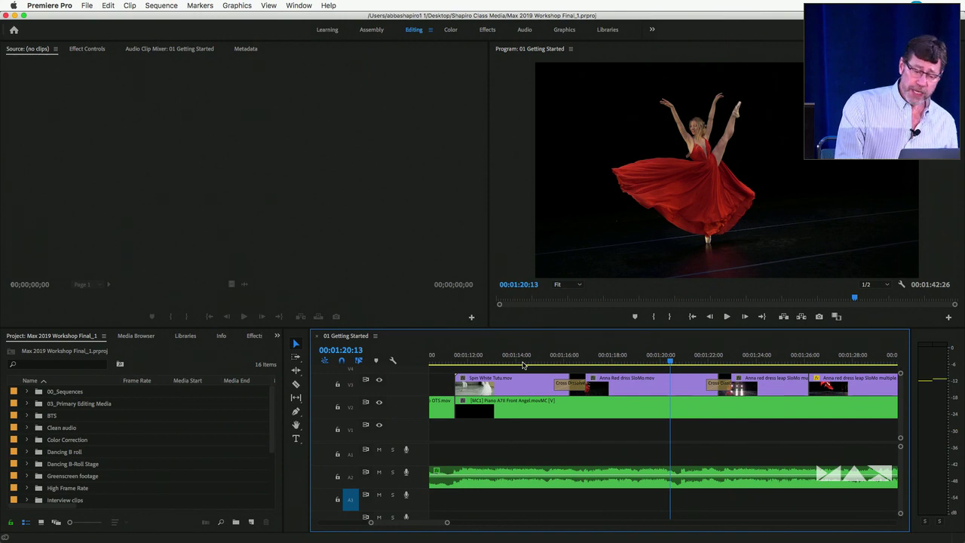
{"action": "key", "text": "Left"}
{"action": "key", "text": "Left"}
{"action": "key", "text": "Left"}
{"action": "key", "text": "Left"}
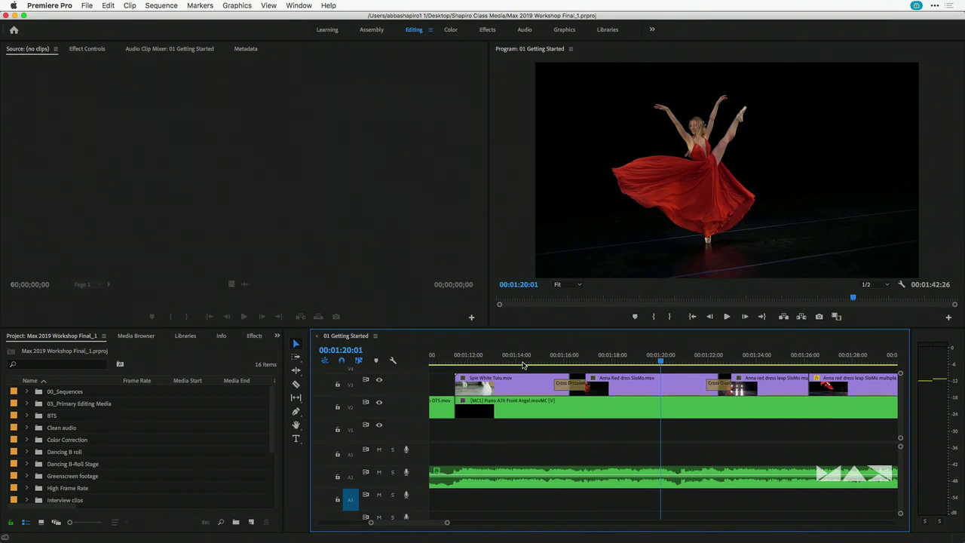
{"action": "key", "text": "space"}
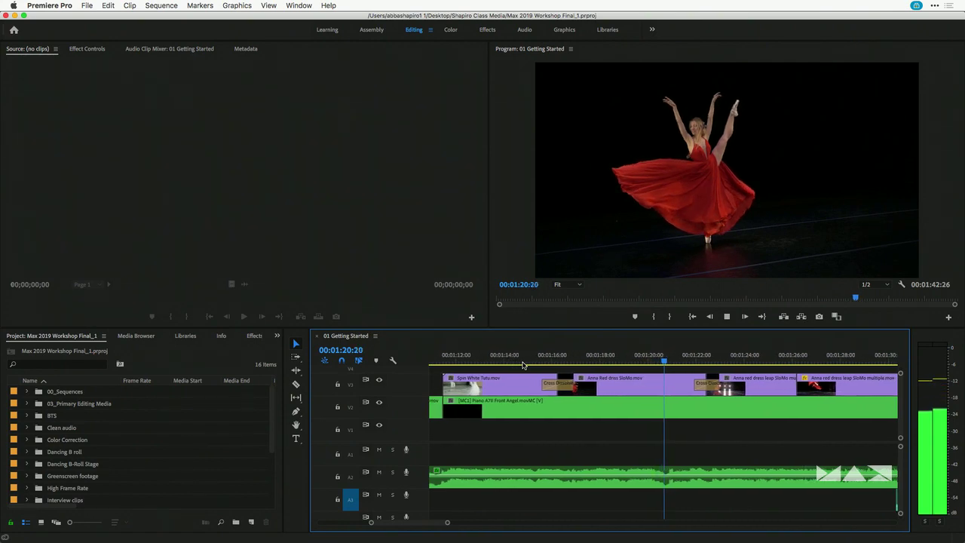
Step: Return 01 Getting Started to its start and play it forward and backward with Space, J and K
{"action": "right_click", "coordinate": [515, 360]}
{"action": "left_click", "coordinate": [511, 360]}
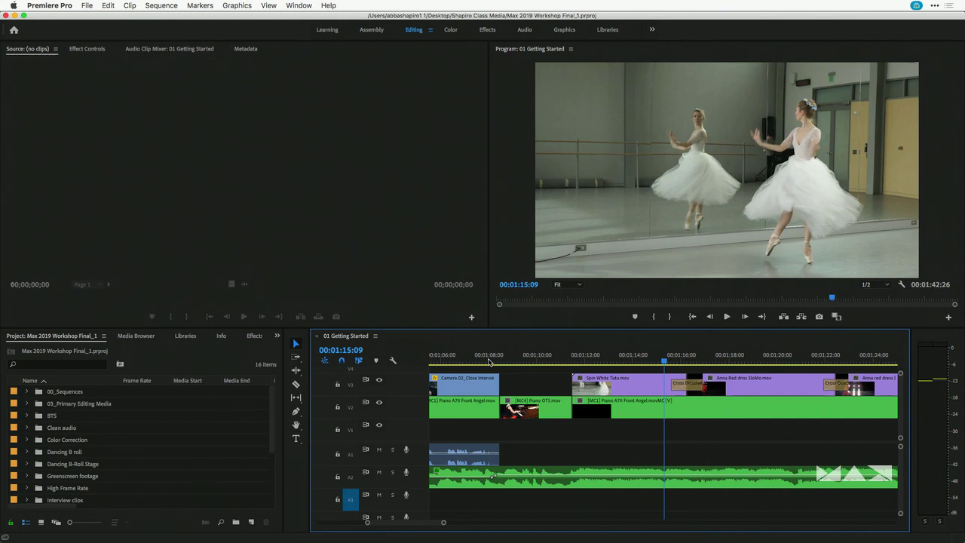
{"action": "key", "text": "Home"}
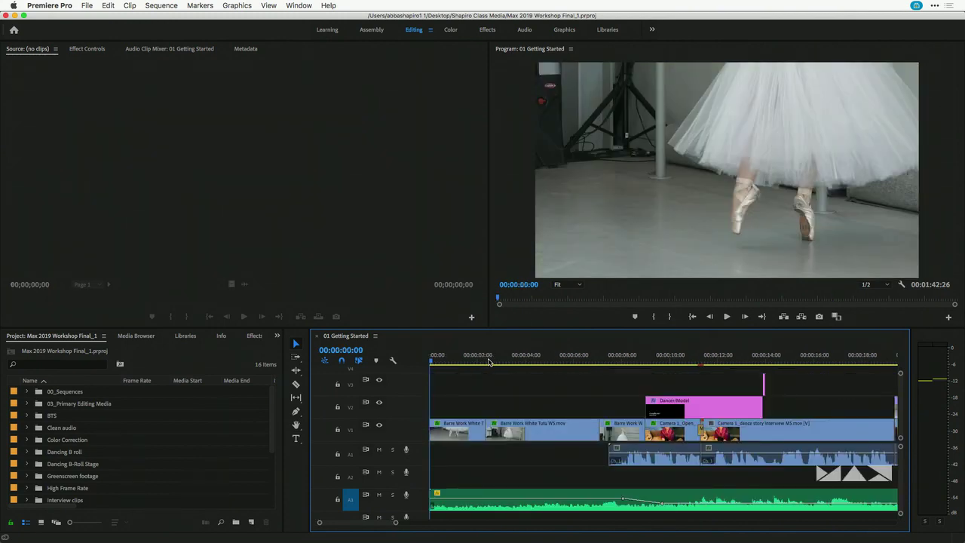
{"action": "key", "text": "space"}
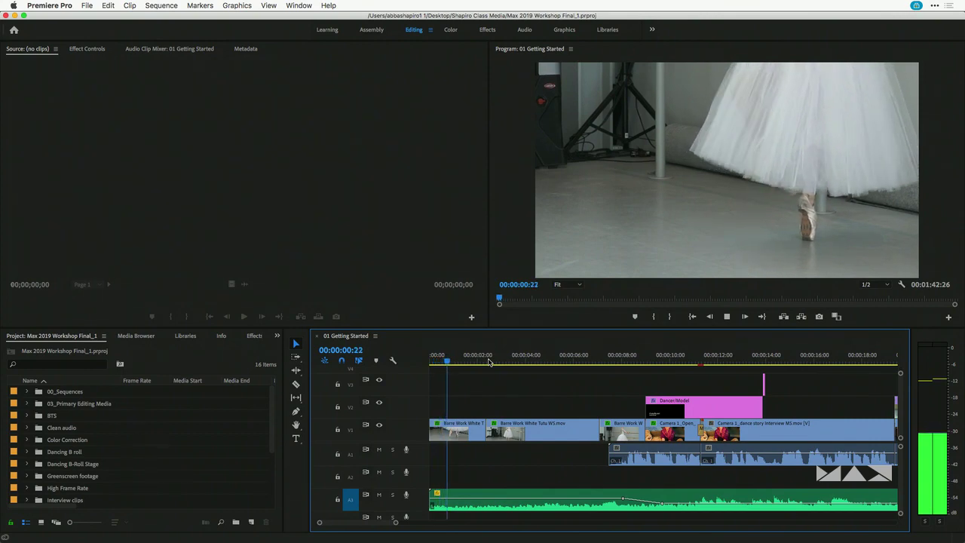
{"action": "key", "text": "j"}
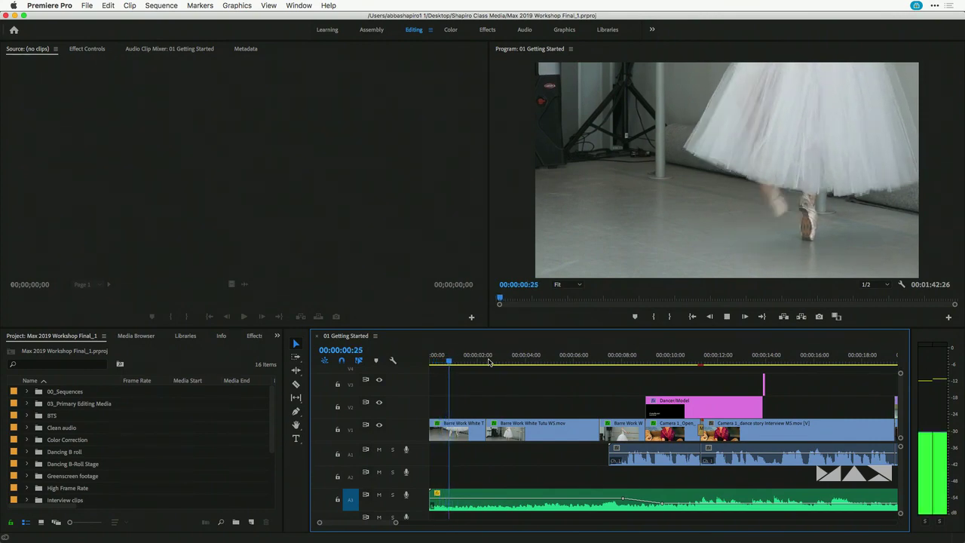
{"action": "key", "text": "k"}
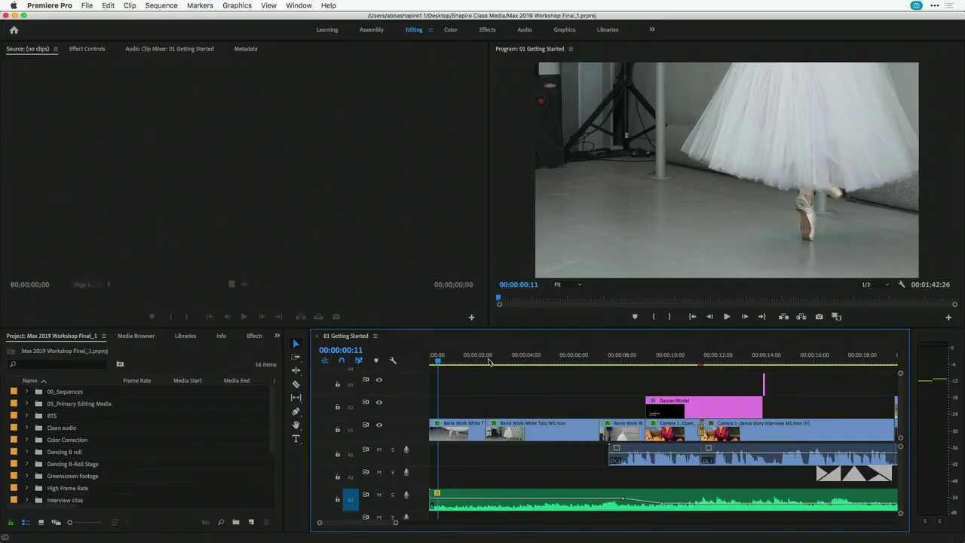
{"action": "key", "text": "space"}
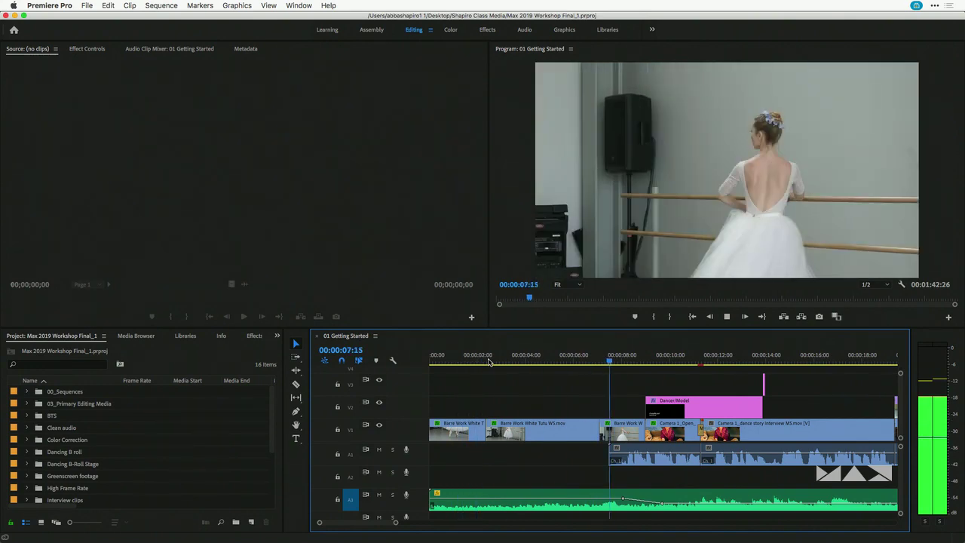
{"action": "key", "text": "space"}
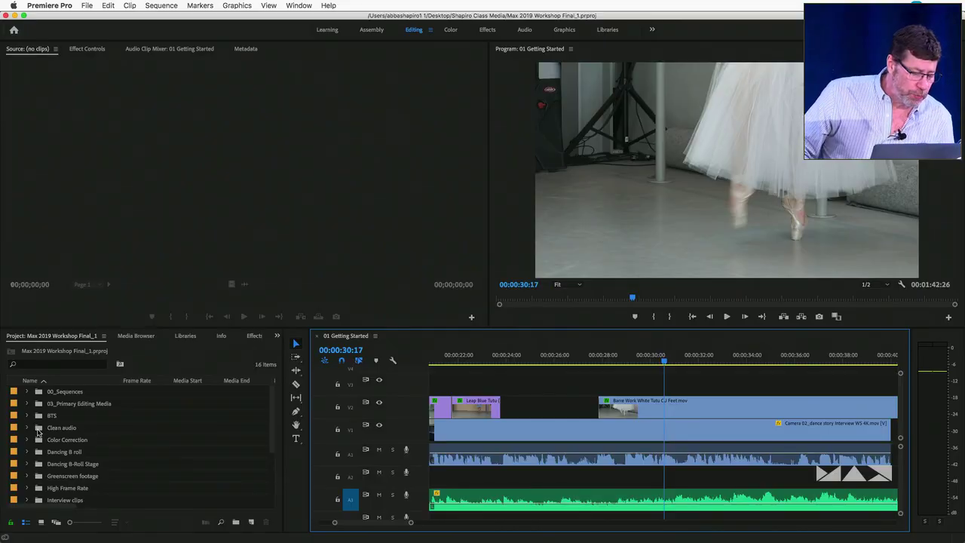
Step: Open the Dancing B roll bin and load Pan from Refelction to actual dancer.mov in the Source monitor
{"action": "double_click", "coordinate": [42, 454]}
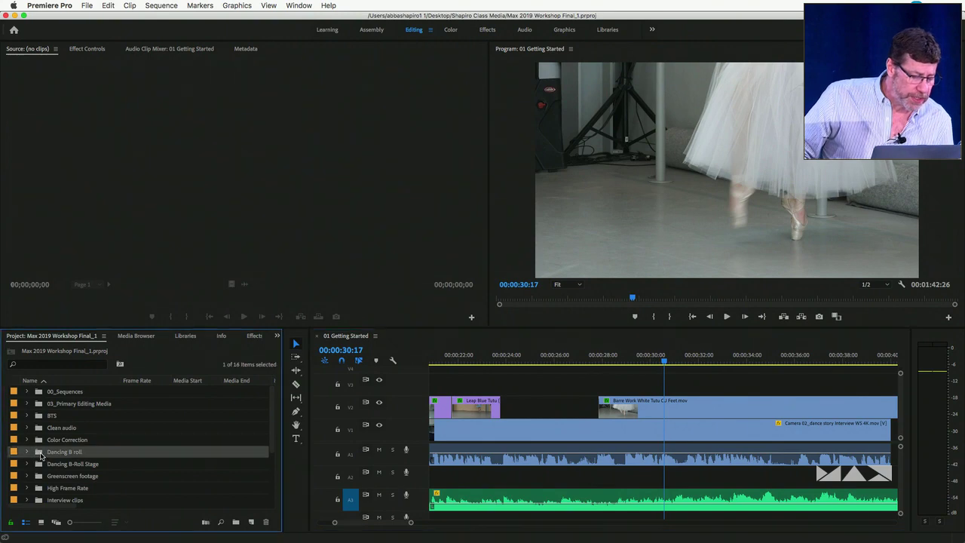
{"action": "double_click", "coordinate": [42, 416]}
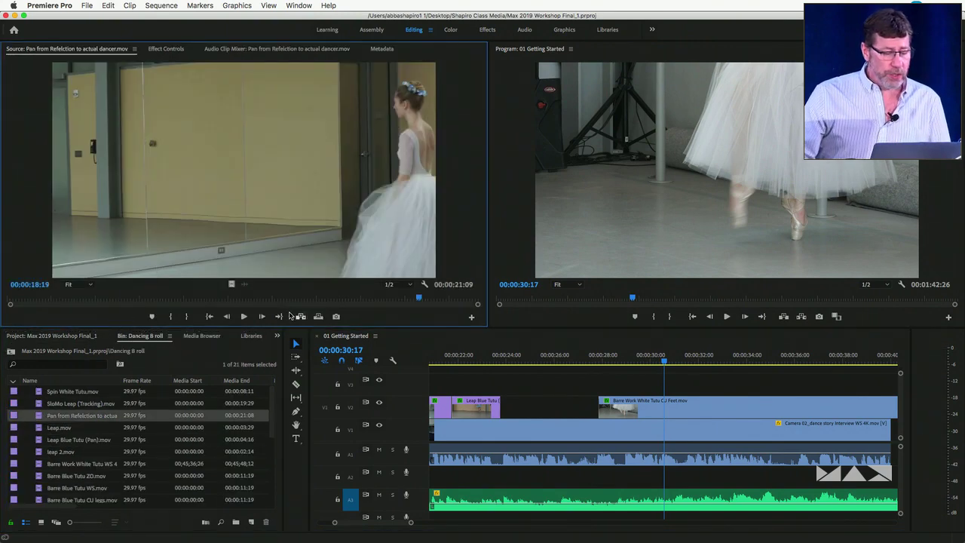
{"action": "mouse_move", "coordinate": [230, 297]}
{"action": "left_mouse_down"}
{"action": "mouse_move", "coordinate": [168, 297]}
{"action": "mouse_move", "coordinate": [235, 297]}
{"action": "left_mouse_up"}
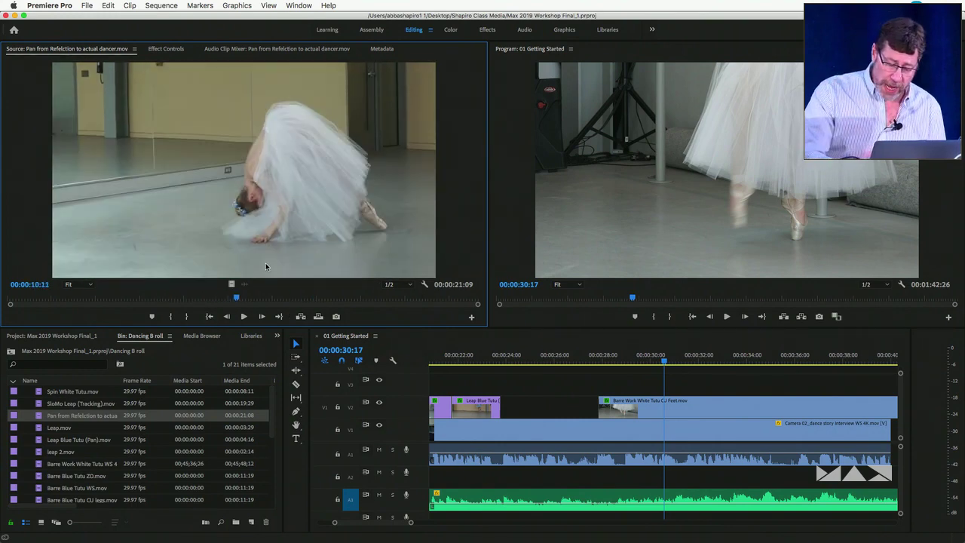
Step: Mark the clip's In at 00:00:06:05 and Out at 00:00:14:15
{"action": "key", "text": "j"}
{"action": "key", "text": "j"}
{"action": "key", "text": "j"}
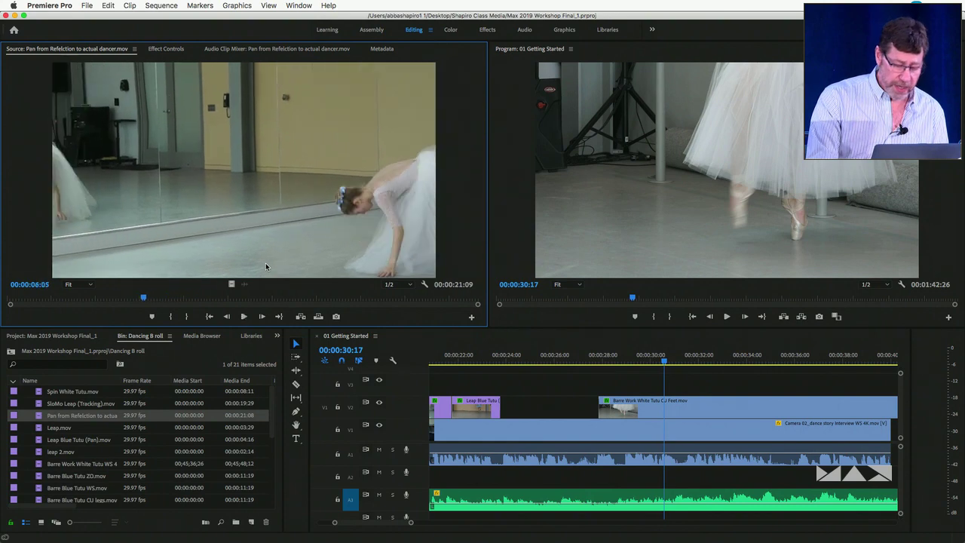
{"action": "key", "text": "i"}
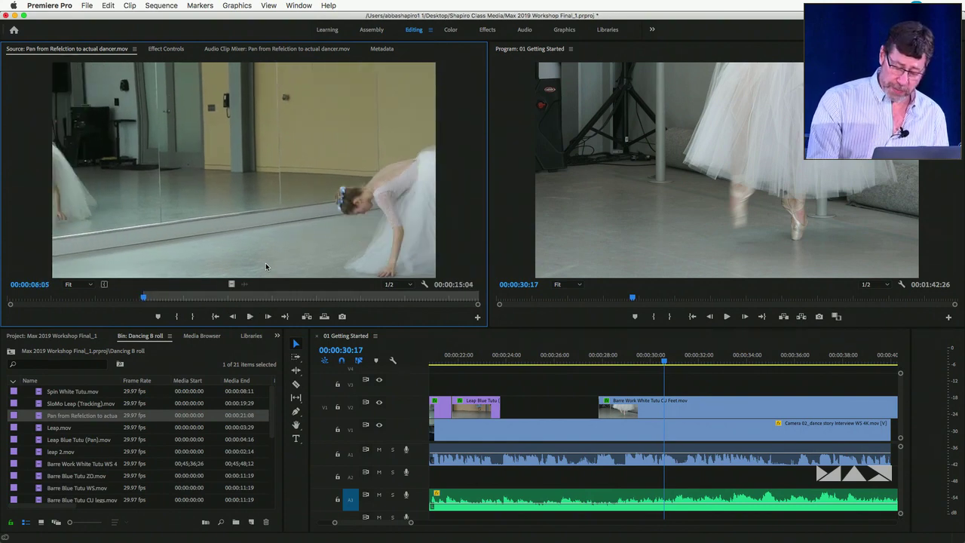
{"action": "key", "text": "l"}
{"action": "key", "text": "l"}
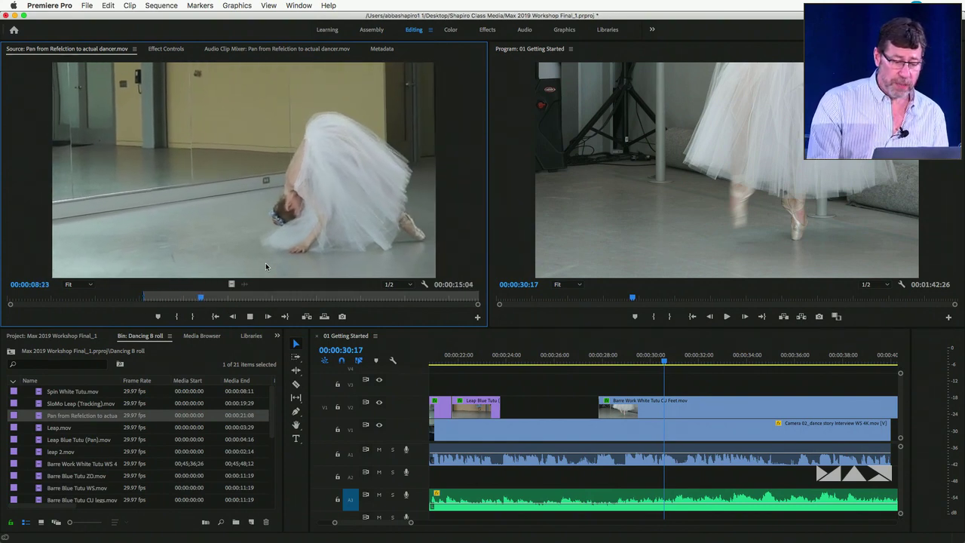
{"action": "key", "text": "k"}
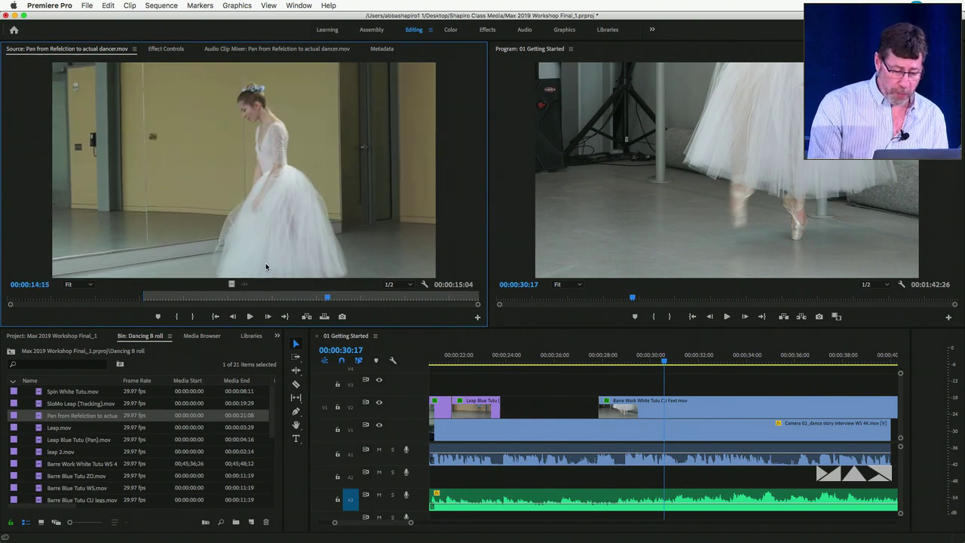
{"action": "key", "text": "o"}
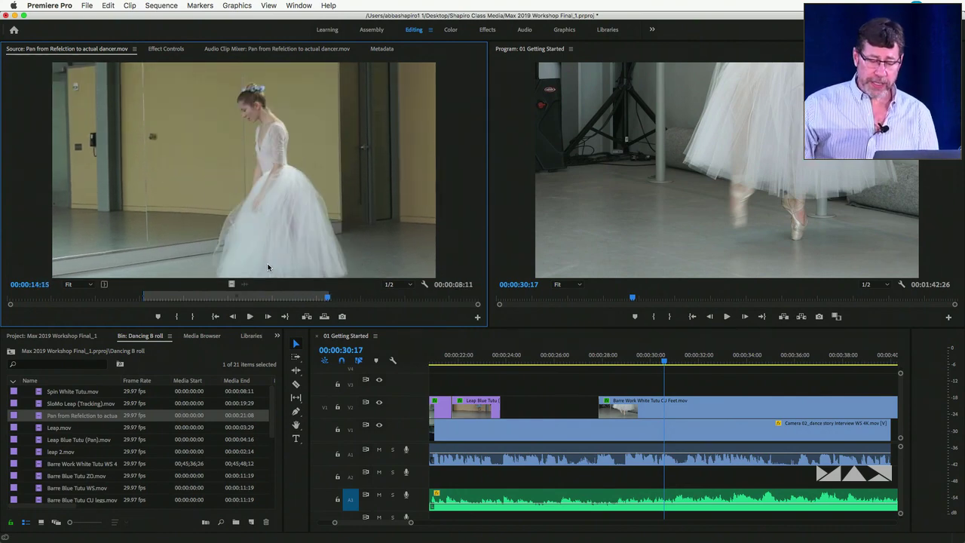
Step: Move the playhead to about 00:00:31 and zoom the timeline out to show the full sequence
{"action": "left_click", "coordinate": [677, 362]}
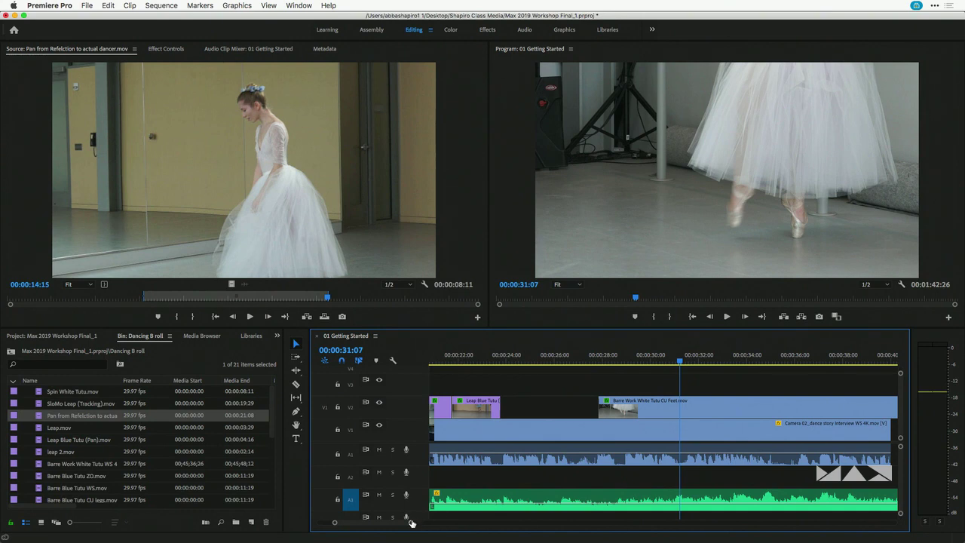
{"action": "left_click_drag", "start_coordinate": [412, 523], "coordinate": [438, 522]}
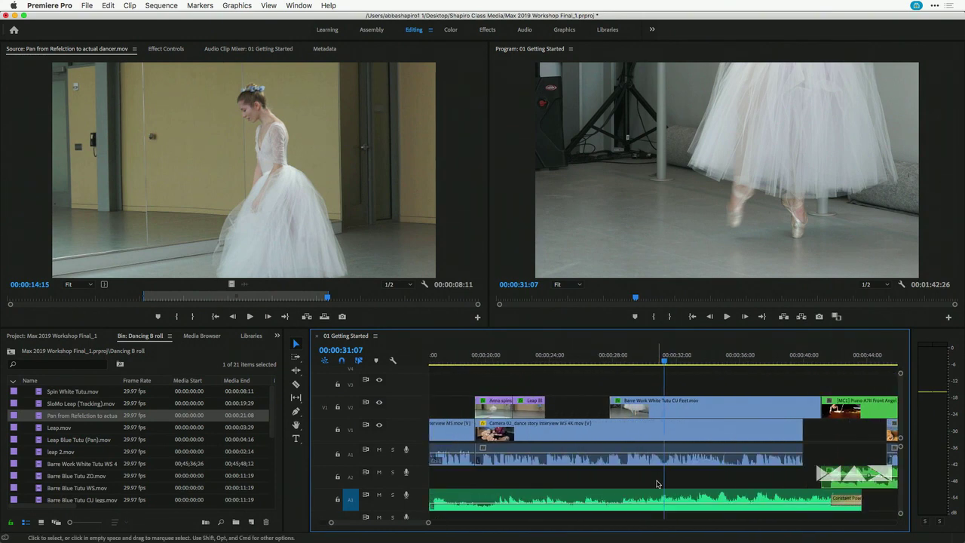
{"action": "scroll", "coordinate": [657, 483], "scroll_direction": "down", "scroll_amount": 5}
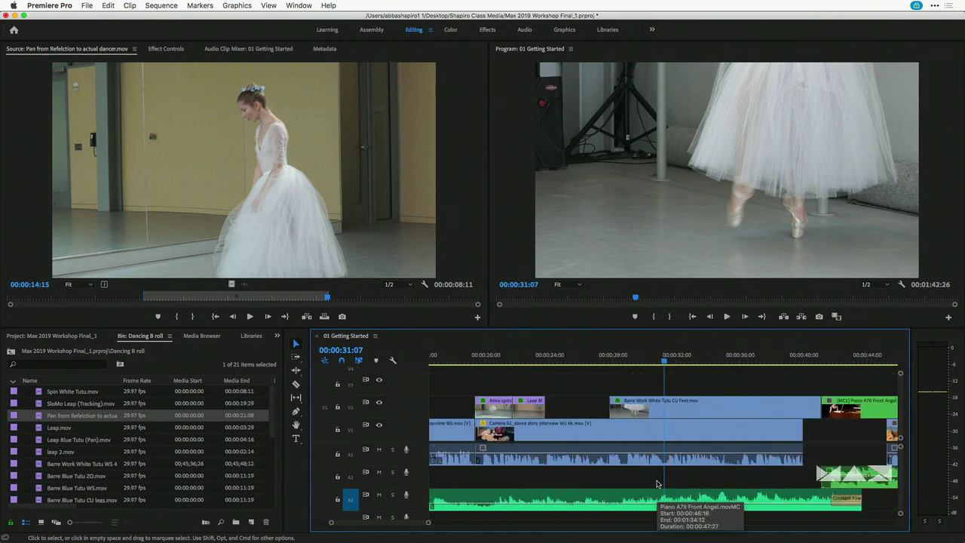
{"action": "scroll", "coordinate": [657, 483], "scroll_direction": "up", "scroll_amount": 5}
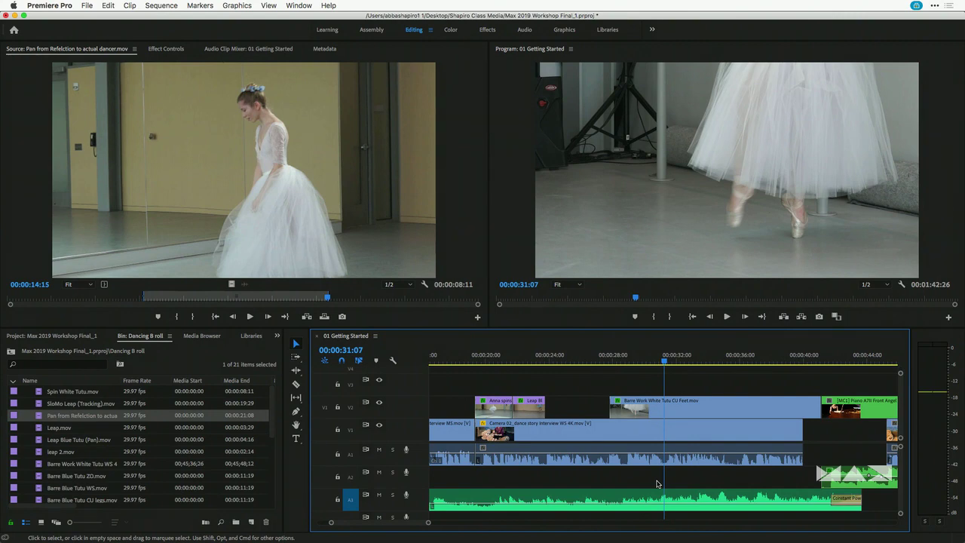
{"action": "scroll", "coordinate": [656, 483], "scroll_direction": "down", "scroll_amount": 10}
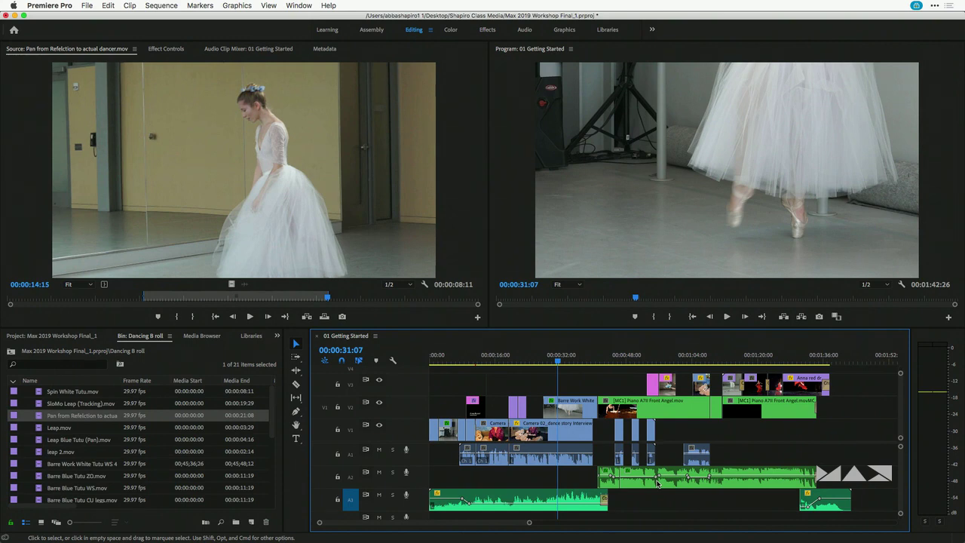
{"action": "scroll", "coordinate": [657, 483], "scroll_direction": "up", "scroll_amount": 10}
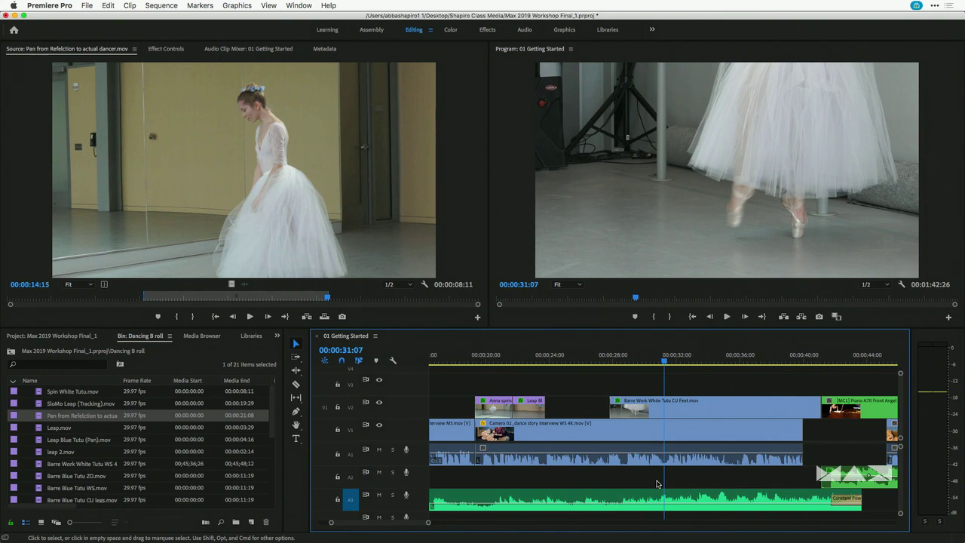
{"action": "scroll", "coordinate": [657, 484], "scroll_direction": "down", "scroll_amount": 10}
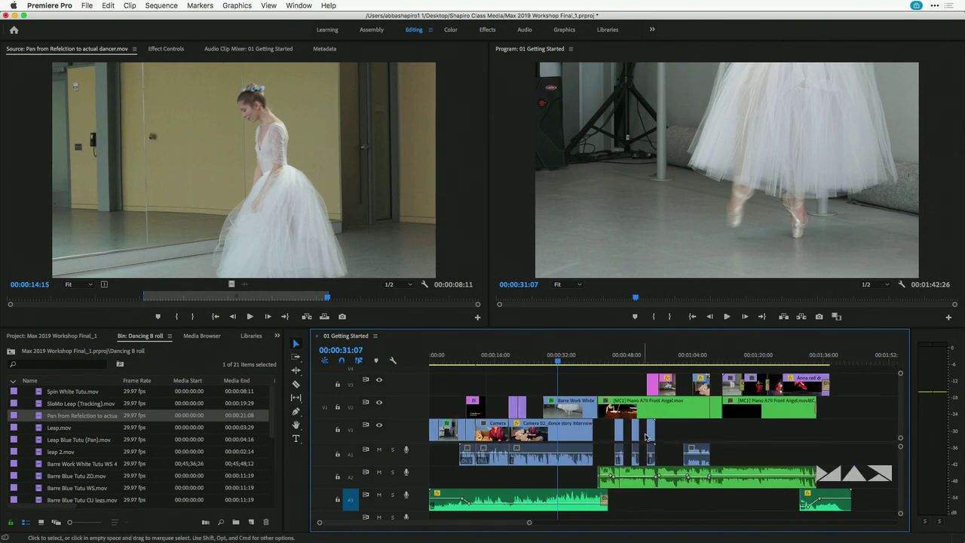
Step: Reactivate the source clip and drag the timeline playhead past the last clip to 00:01:46:09
{"action": "left_click", "coordinate": [238, 154]}
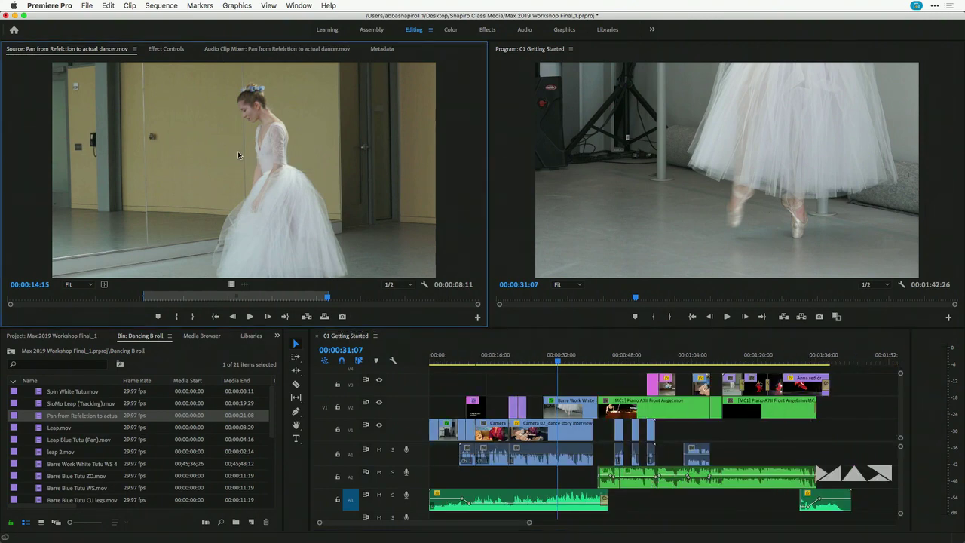
{"action": "left_click_drag", "start_coordinate": [191, 206], "coordinate": [798, 355]}
{"action": "left_click_drag", "start_coordinate": [559, 362], "coordinate": [567, 366]}
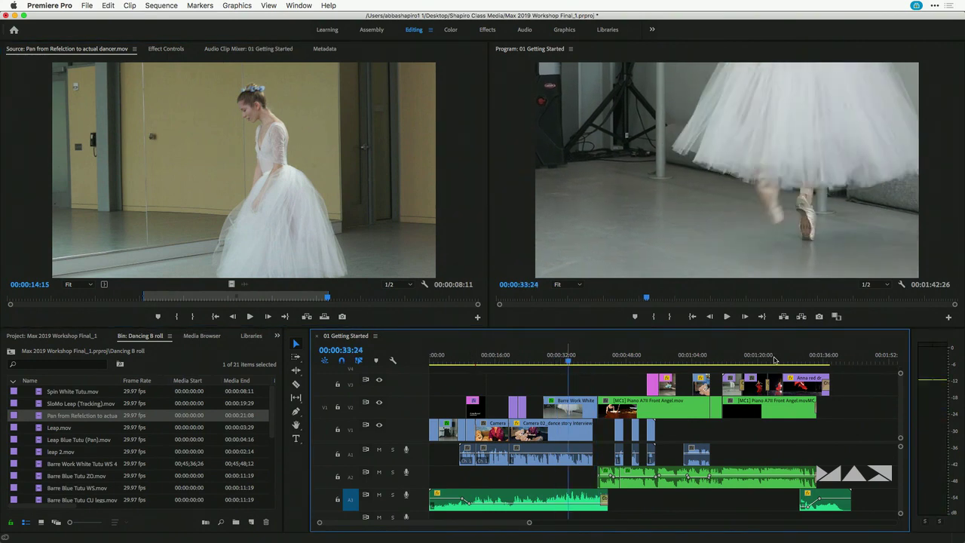
{"action": "left_click", "coordinate": [832, 363]}
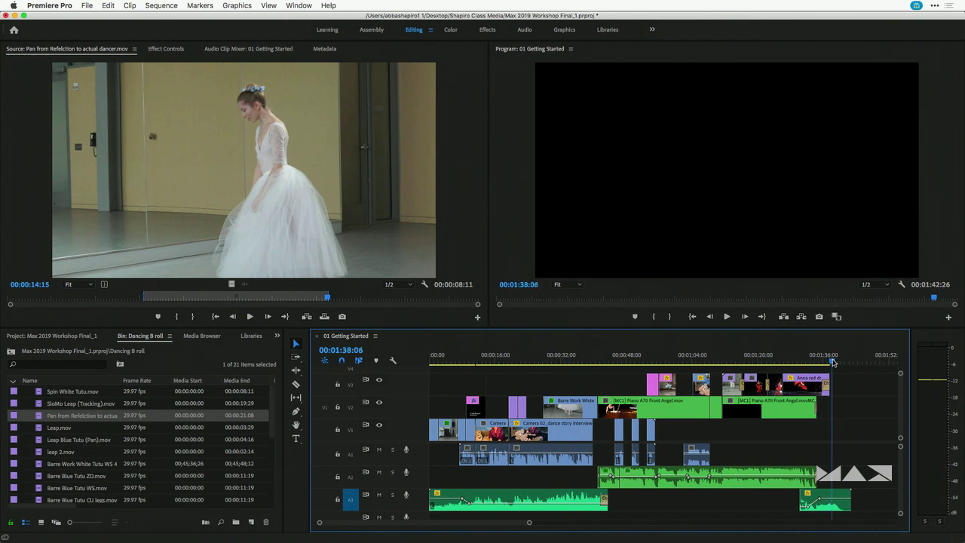
{"action": "left_click_drag", "start_coordinate": [833, 363], "coordinate": [842, 364]}
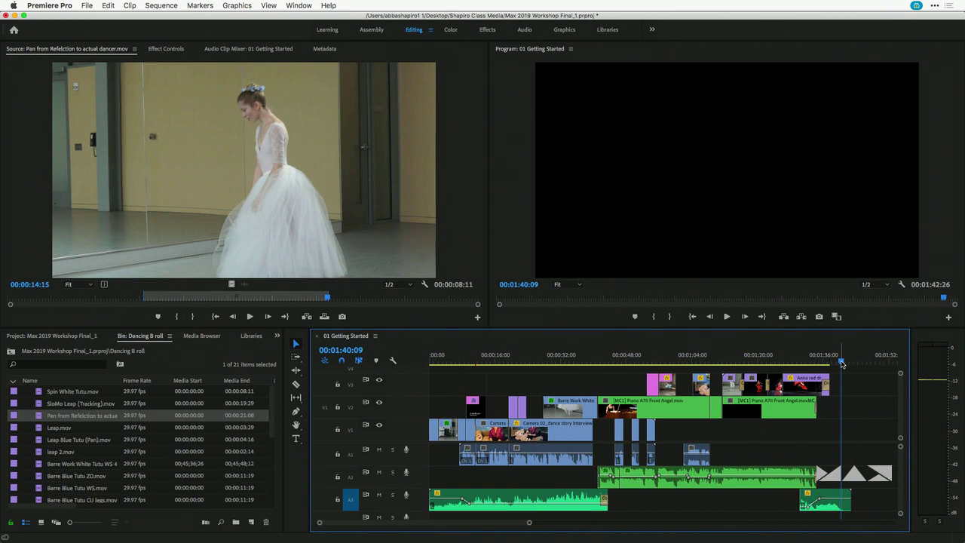
{"action": "left_click_drag", "start_coordinate": [842, 364], "coordinate": [867, 362]}
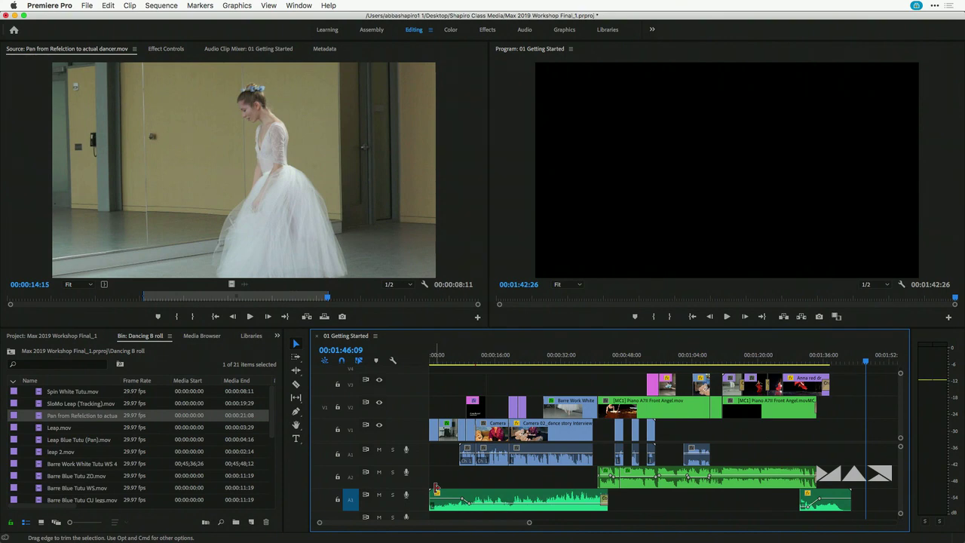
Step: Patch source video to V1, target V1 and A1, leave A2 untargeted, and nudge to 00:01:46:16
{"action": "left_click_drag", "start_coordinate": [321, 431], "coordinate": [325, 407]}
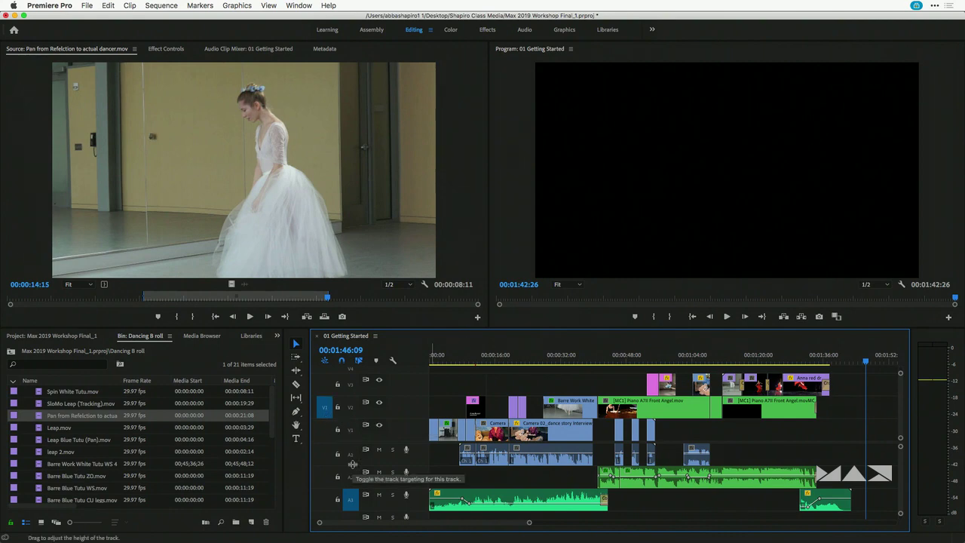
{"action": "left_click", "coordinate": [351, 430]}
{"action": "left_click", "coordinate": [350, 453]}
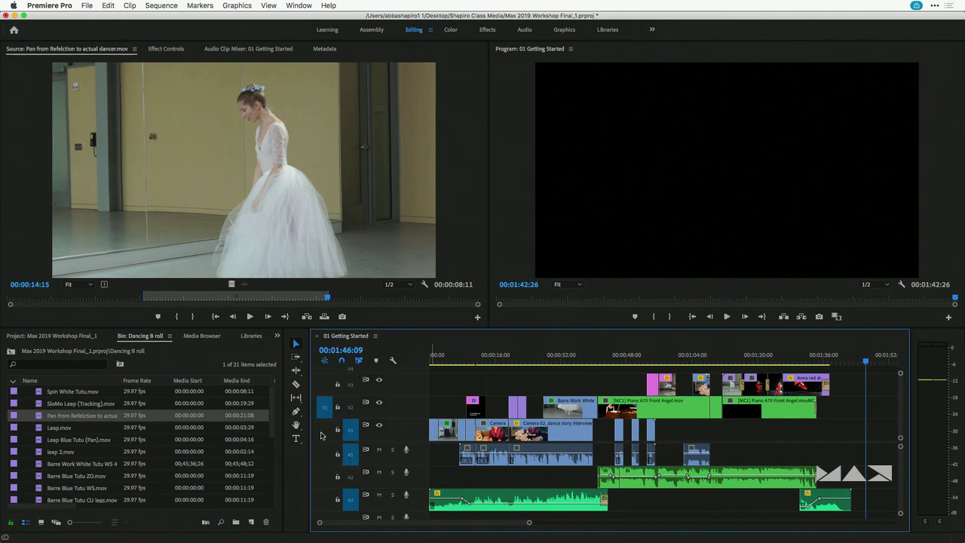
{"action": "left_click", "coordinate": [324, 431]}
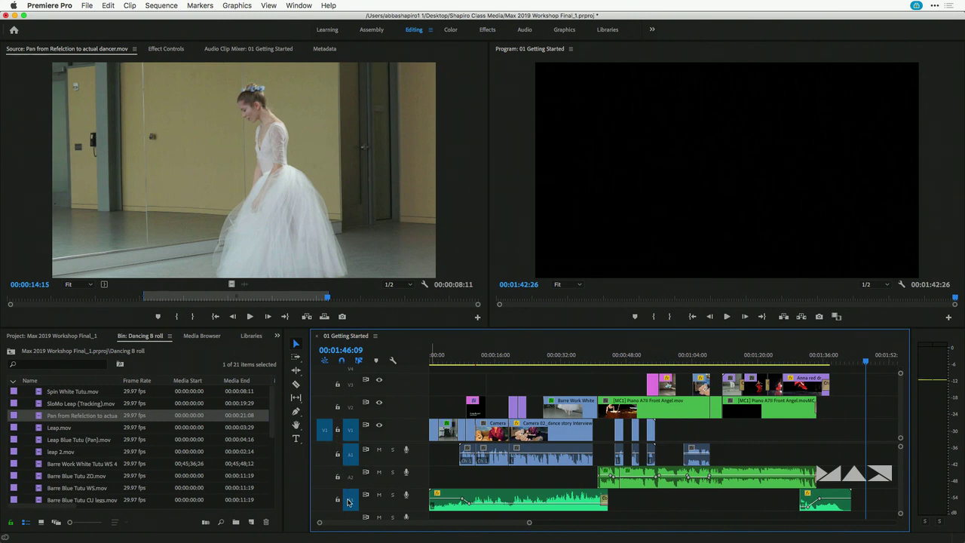
{"action": "left_click", "coordinate": [352, 478]}
{"action": "left_click", "coordinate": [351, 478]}
{"action": "left_click_drag", "start_coordinate": [866, 362], "coordinate": [867, 362]}
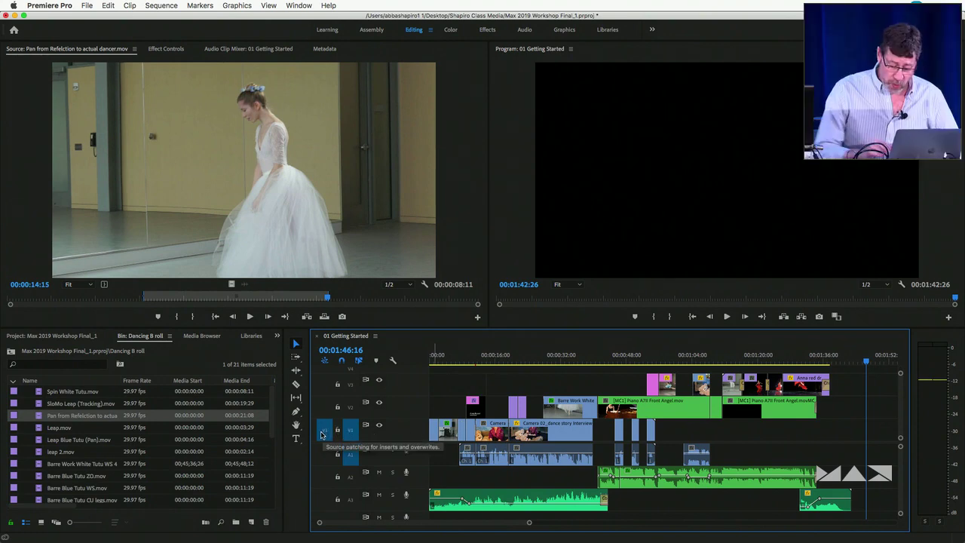
Step: Overwrite the dancer clip onto V1 at the end, repatch source to V2, and lift [MC1] Piano onto V3
{"action": "key", "text": "period"}
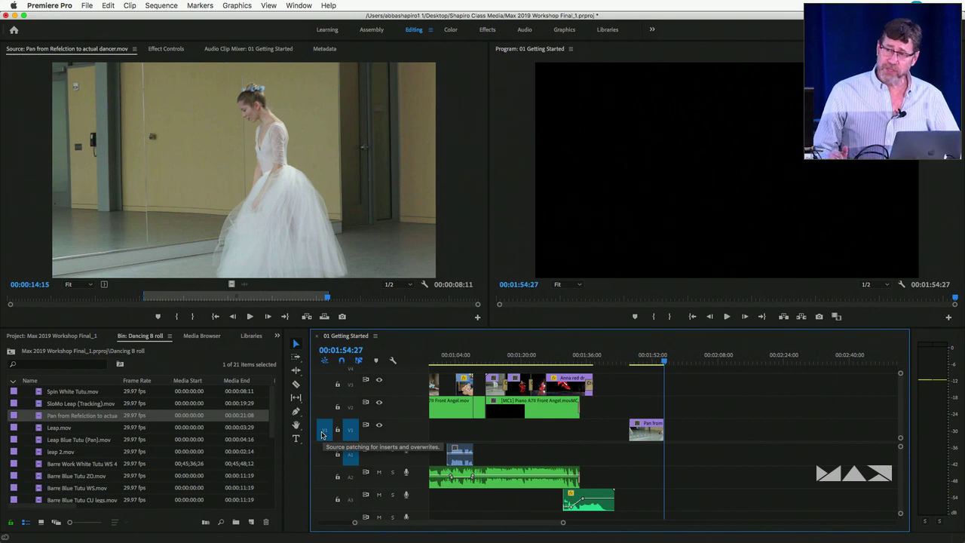
{"action": "left_click", "coordinate": [323, 411]}
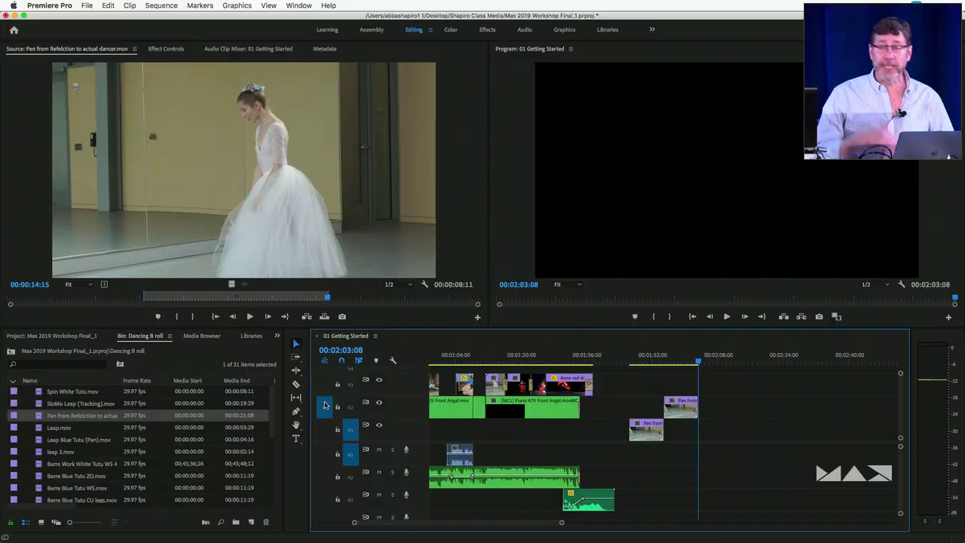
{"action": "left_click", "coordinate": [325, 406]}
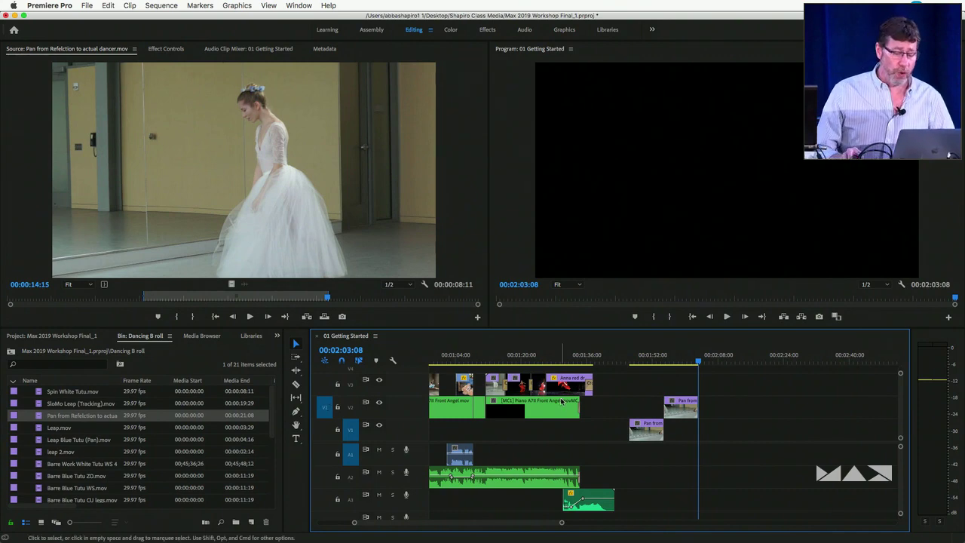
{"action": "left_click_drag", "start_coordinate": [565, 399], "coordinate": [566, 384]}
Step: Move the playhead back through the edit points to 00:01:18:19
{"action": "left_click_drag", "start_coordinate": [698, 360], "coordinate": [672, 365]}
{"action": "key", "text": "Up"}
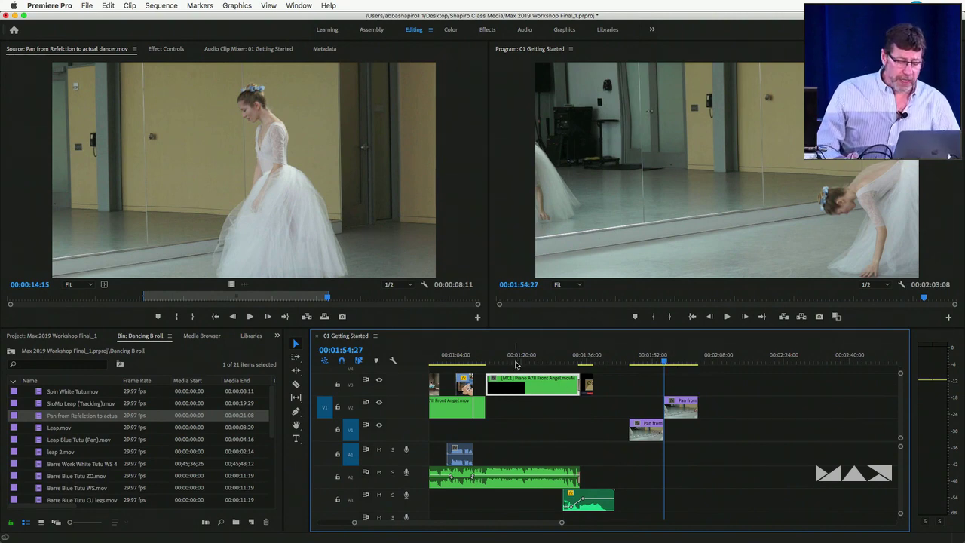
{"action": "left_click", "coordinate": [516, 361]}
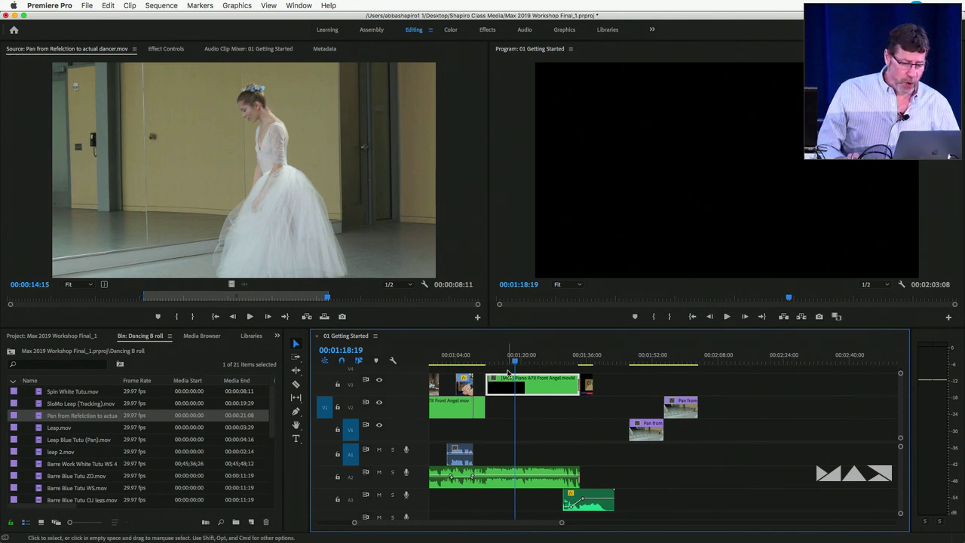
{"action": "left_click", "coordinate": [499, 364]}
{"action": "key", "text": "j"}
{"action": "key", "text": "j"}
{"action": "key", "text": "j"}
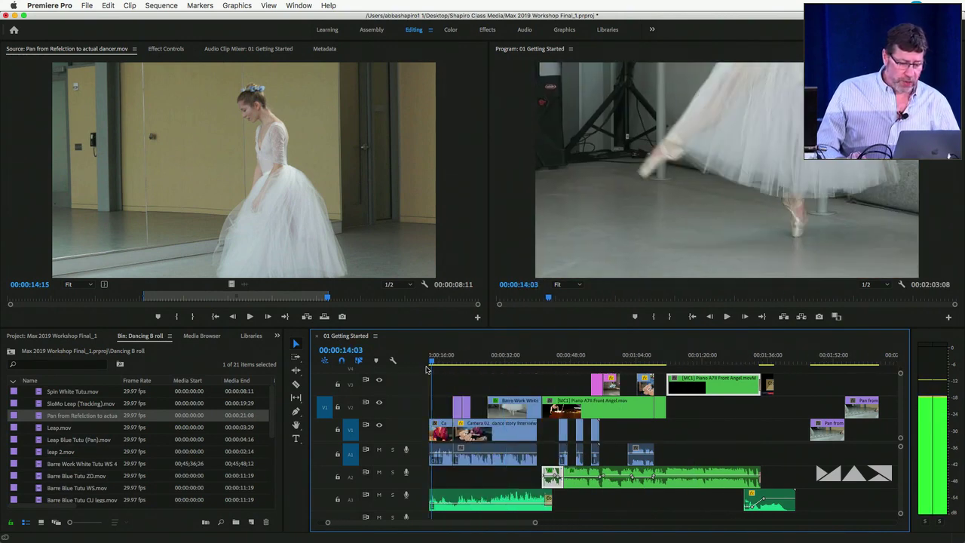
{"action": "key", "text": "k"}
{"action": "left_click_drag", "start_coordinate": [436, 358], "coordinate": [417, 362]}
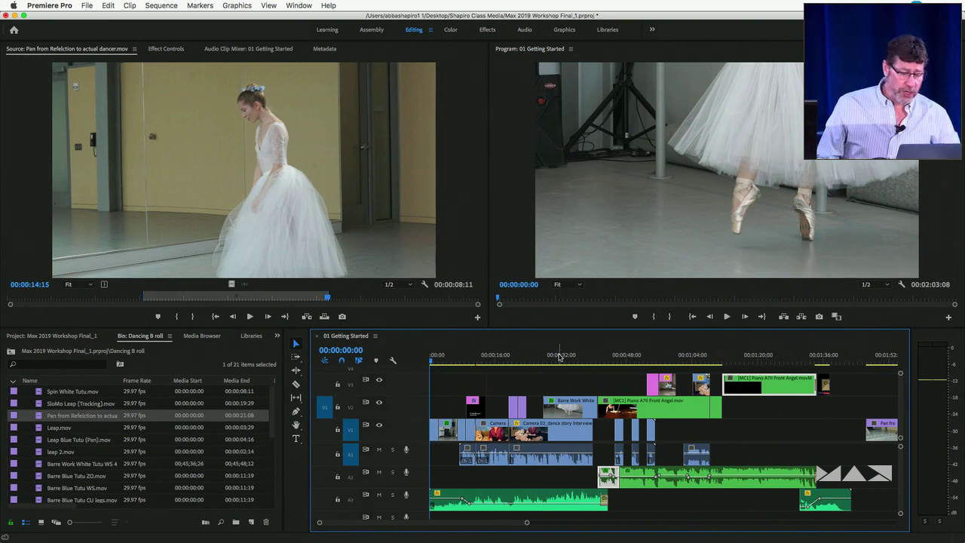
{"action": "left_click", "coordinate": [559, 357]}
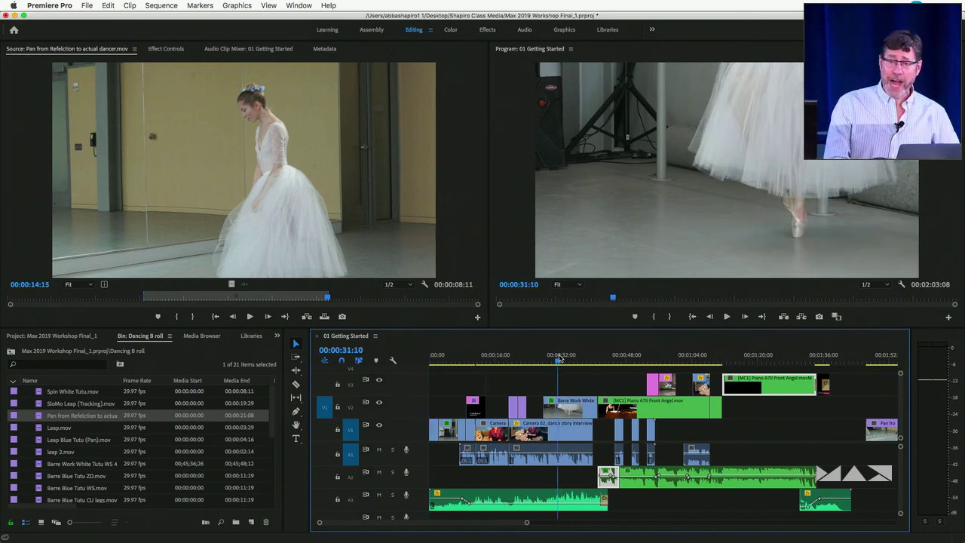
{"action": "key", "text": "Up"}
{"action": "key", "text": "Down"}
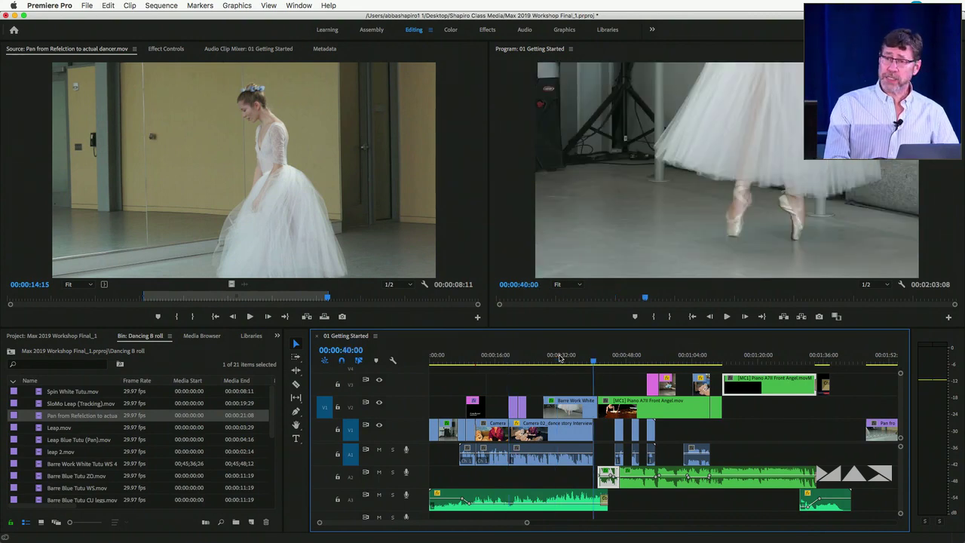
{"action": "key", "text": "Left"}
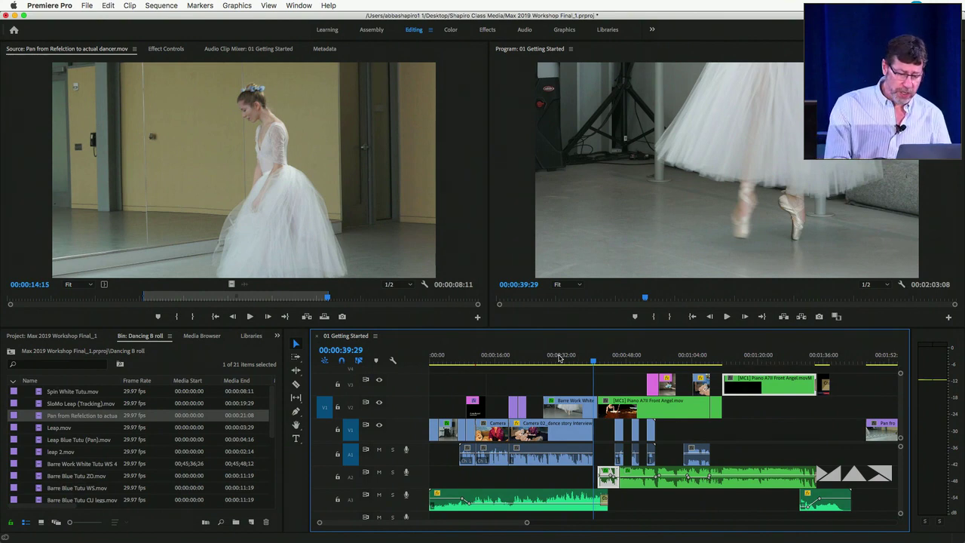
{"action": "key", "text": "Home"}
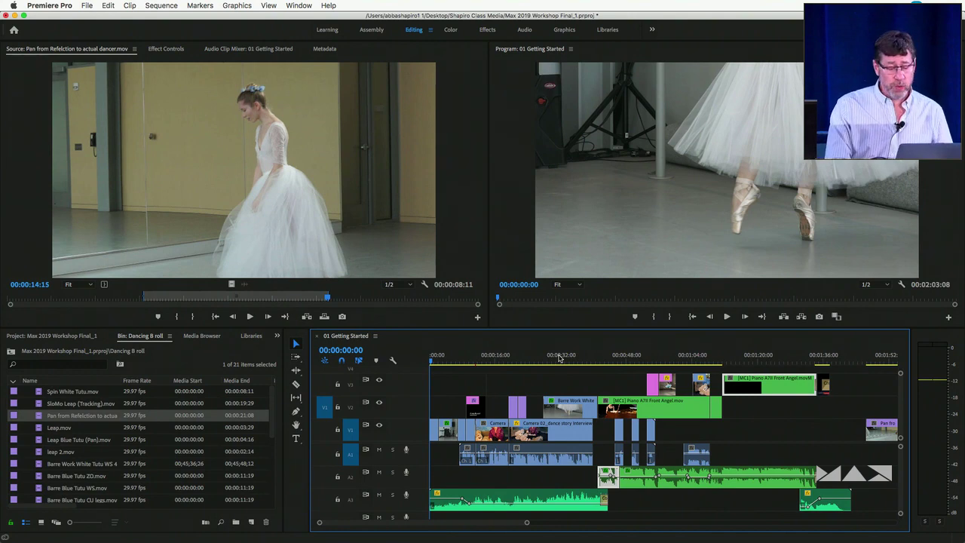
{"action": "key", "text": "End"}
{"action": "key", "text": "Home"}
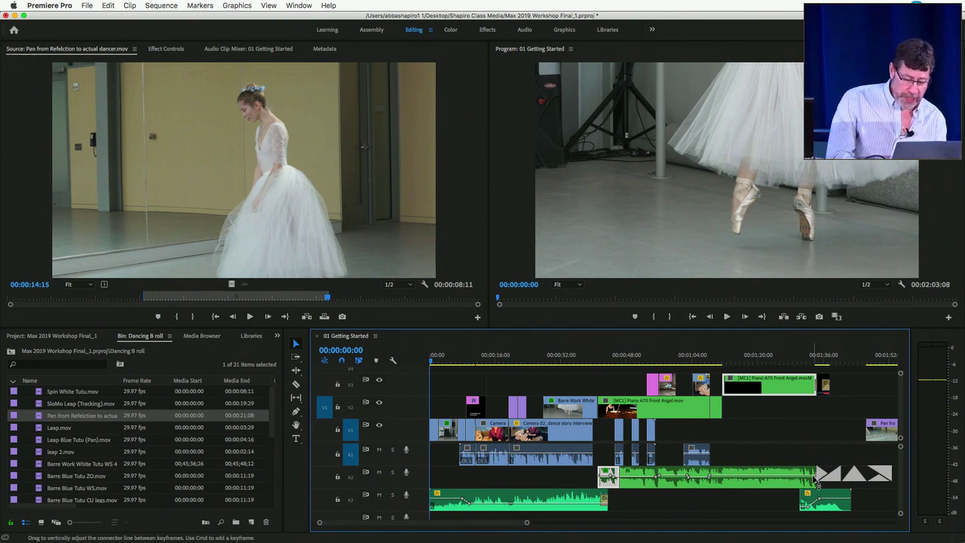
{"action": "mouse_move", "coordinate": [816, 480]}
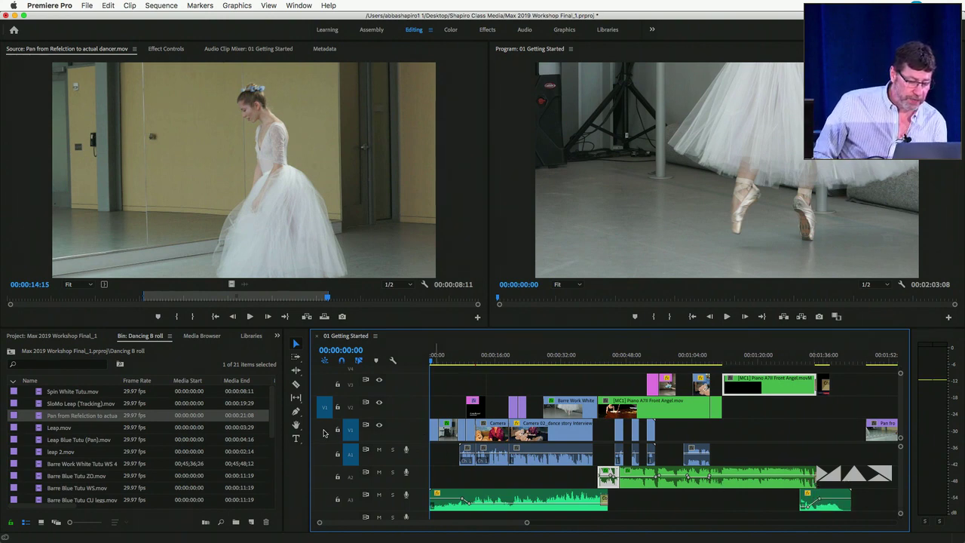
Step: Patch source to V1, undo a trial overwrite, then insert the dancer pan at the sequence start
{"action": "left_click", "coordinate": [324, 431]}
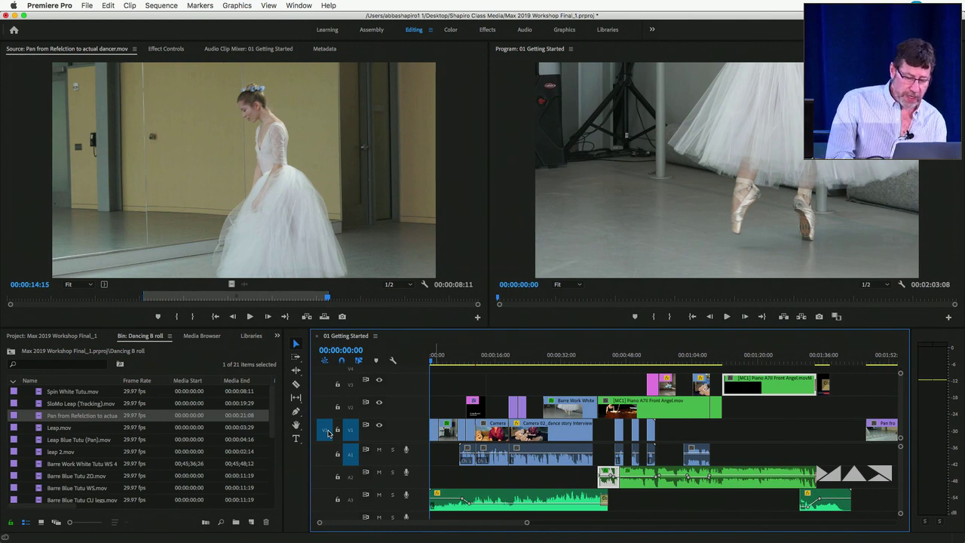
{"action": "key", "text": "period"}
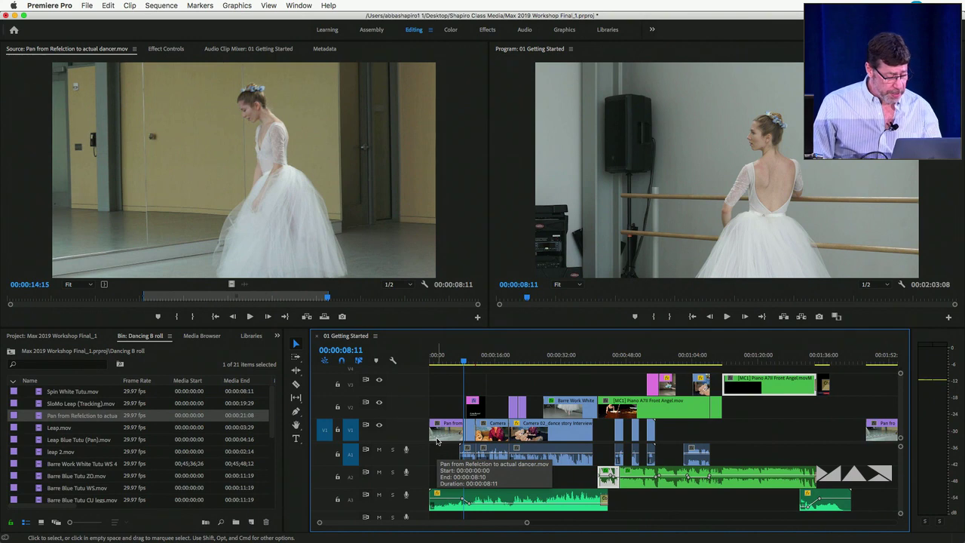
{"action": "key", "text": "Home"}
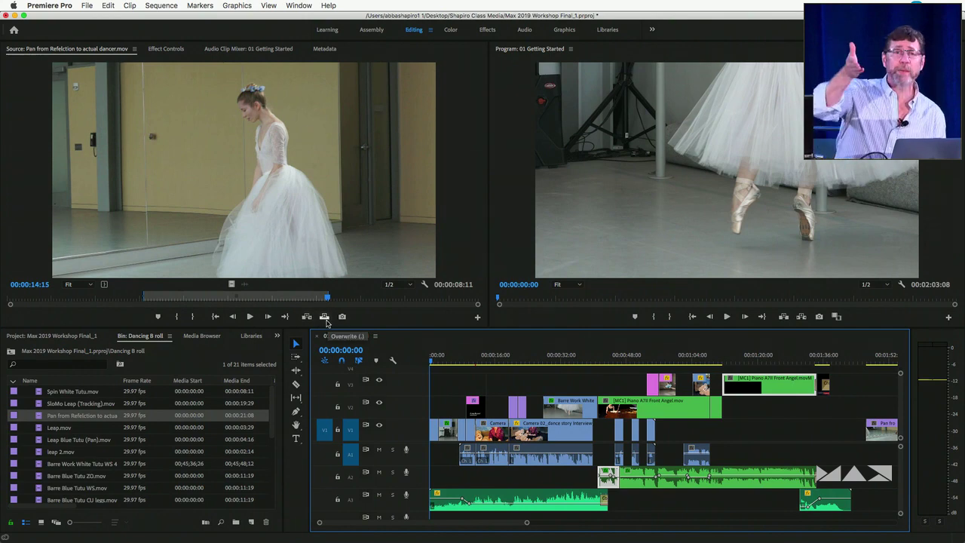
{"action": "key", "text": "comma"}
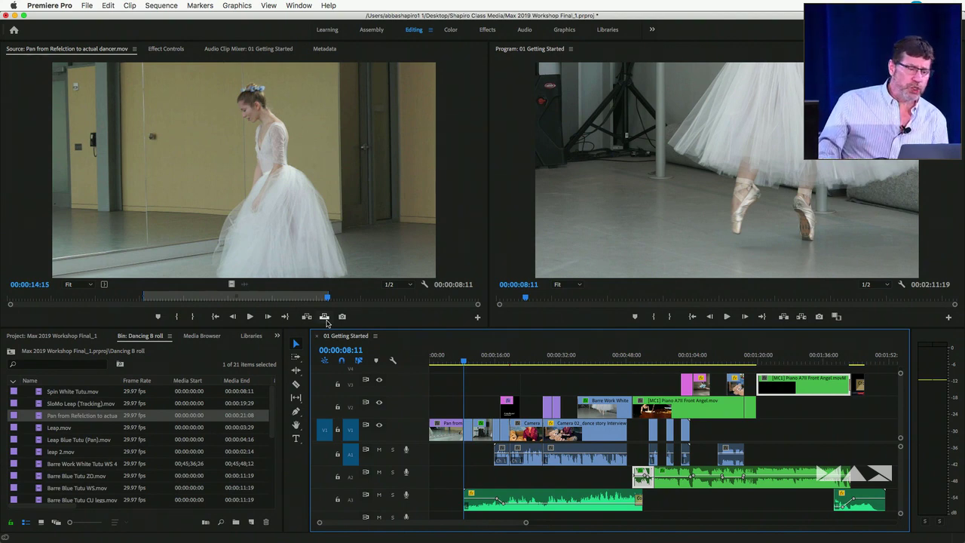
{"action": "left_click", "coordinate": [214, 365]}
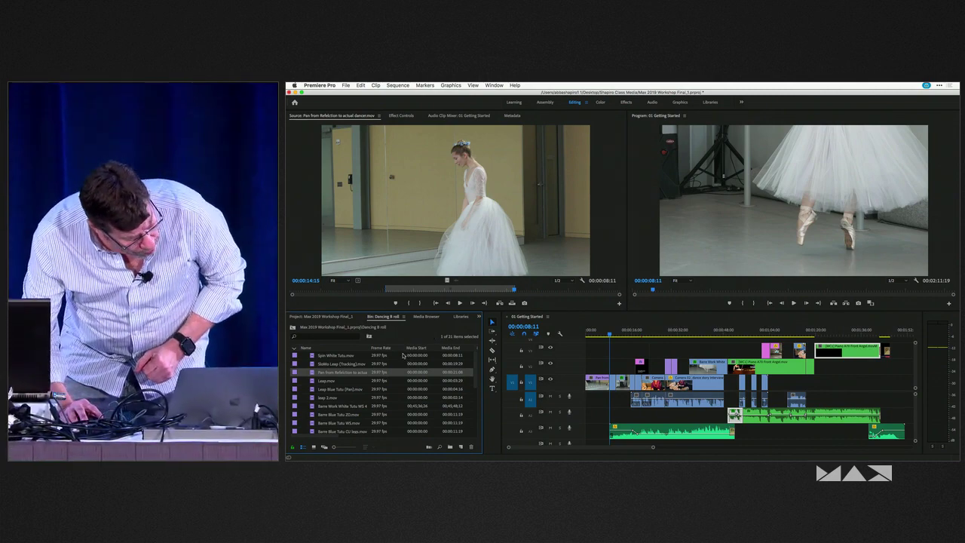
{"action": "left_click", "coordinate": [408, 355]}
{"action": "left_click", "coordinate": [797, 217]}
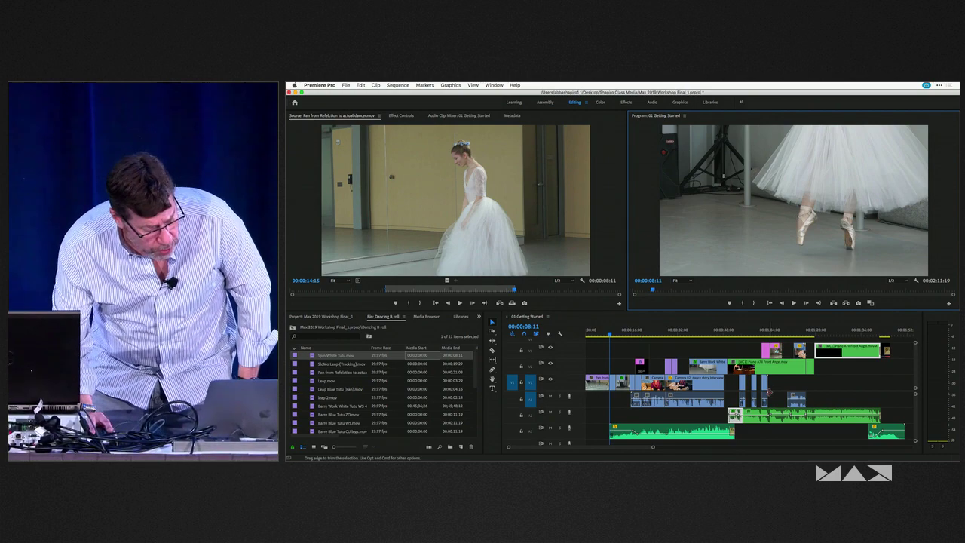
{"action": "left_click", "coordinate": [509, 206]}
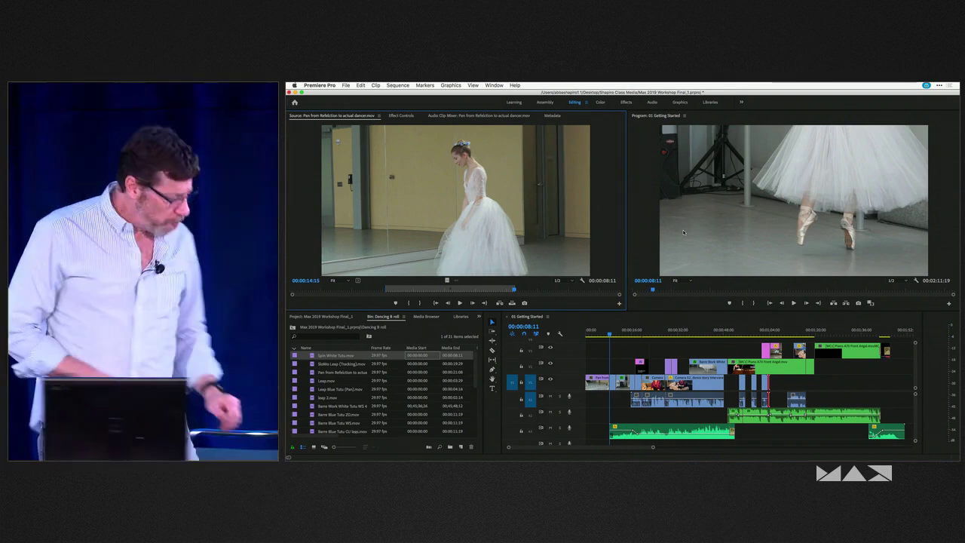
{"action": "key", "text": "shift+1"}
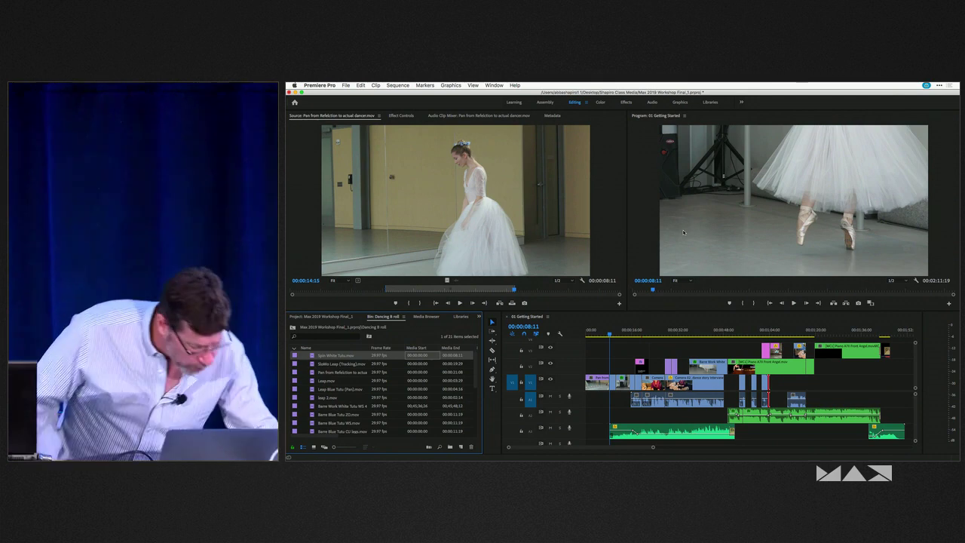
{"action": "key", "text": "shift+2"}
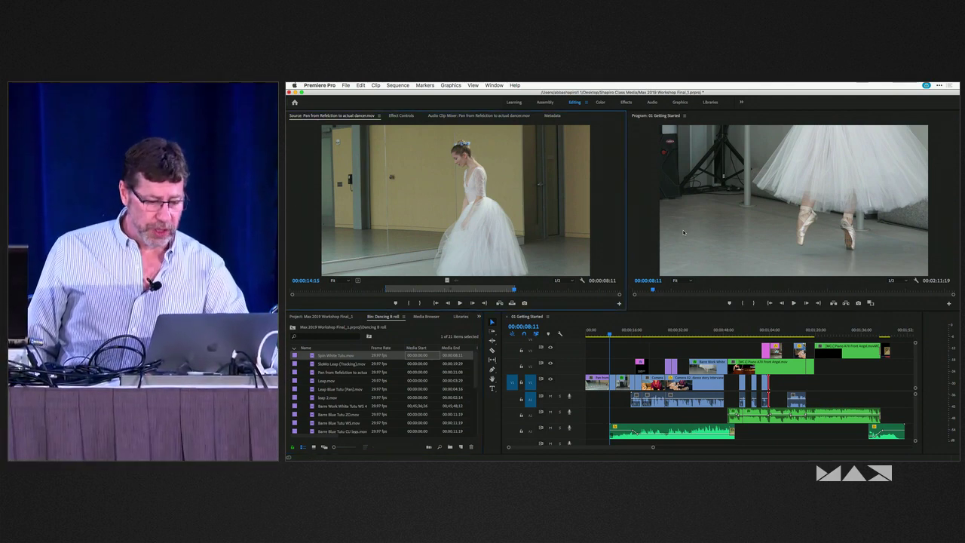
{"action": "key", "text": "shift+3"}
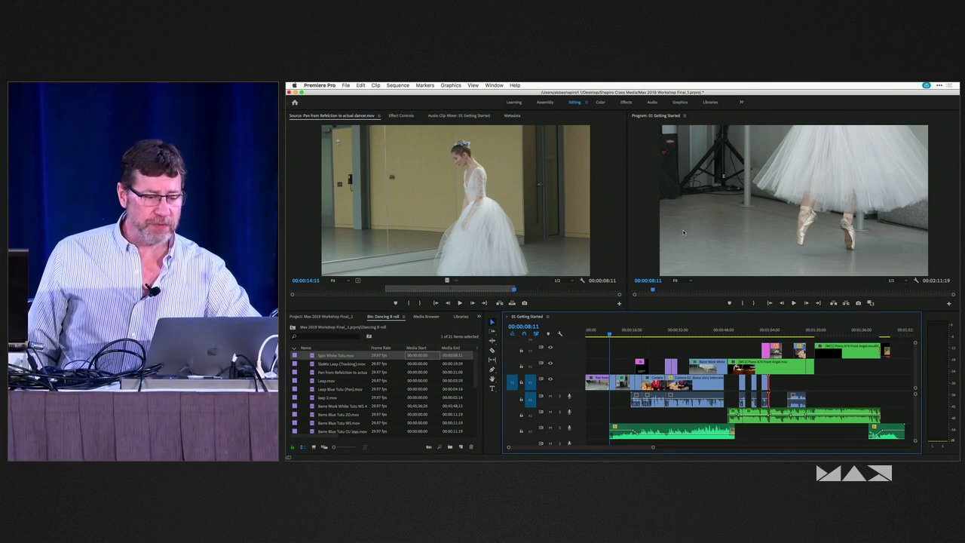
{"action": "key", "text": "shift+4"}
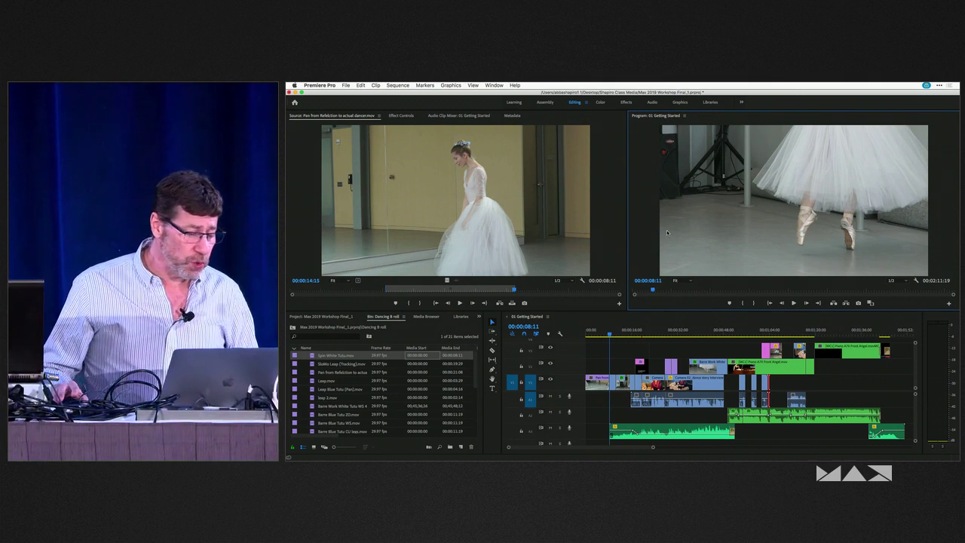
Step: Sort the bin by Media Start and load Barre Work White Tutu WS 4k.mov, then SloMo Leap (Tracking).mov
{"action": "left_click", "coordinate": [418, 348]}
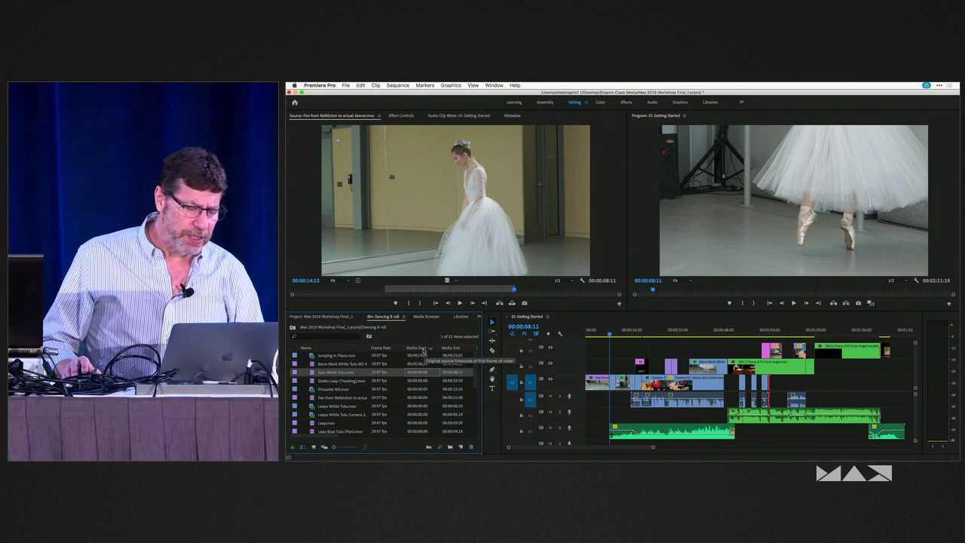
{"action": "left_click", "coordinate": [416, 258]}
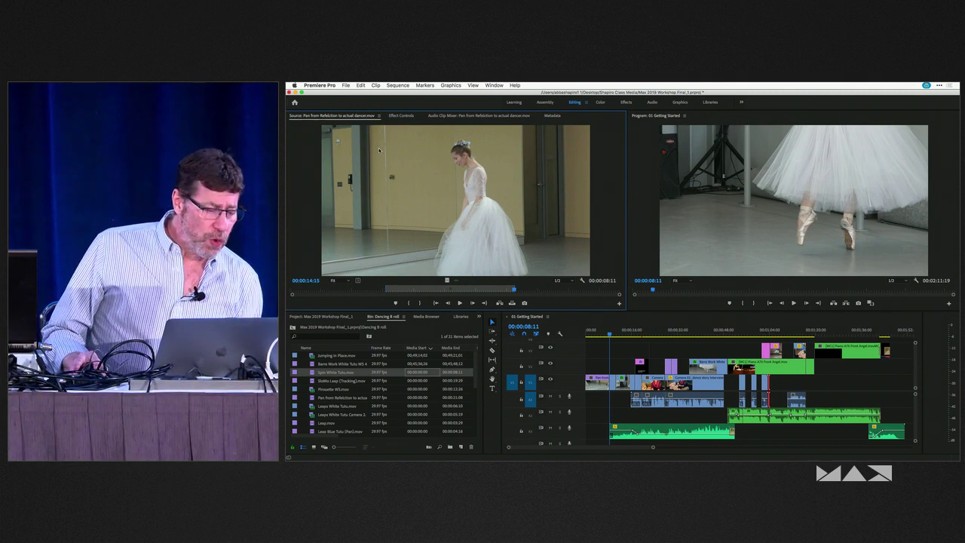
{"action": "double_click", "coordinate": [311, 365]}
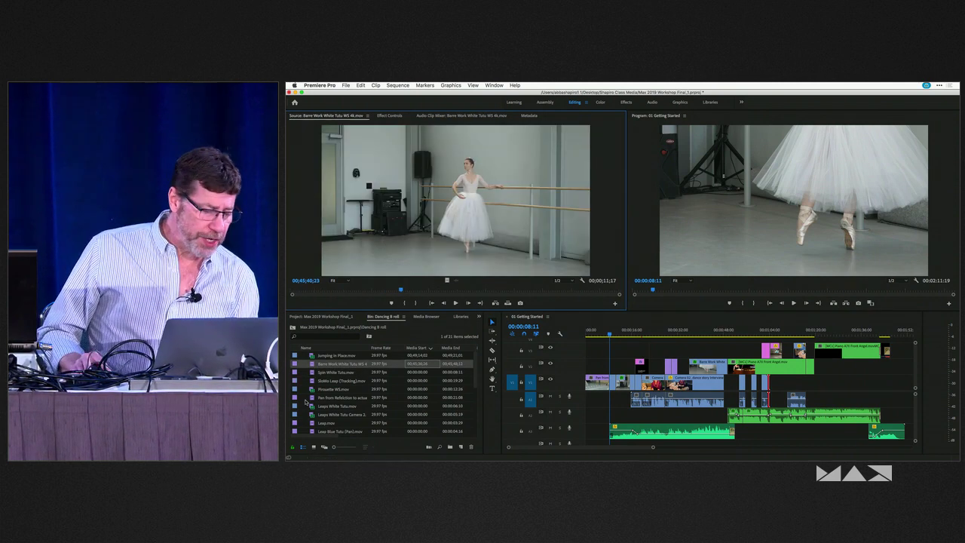
{"action": "double_click", "coordinate": [311, 381]}
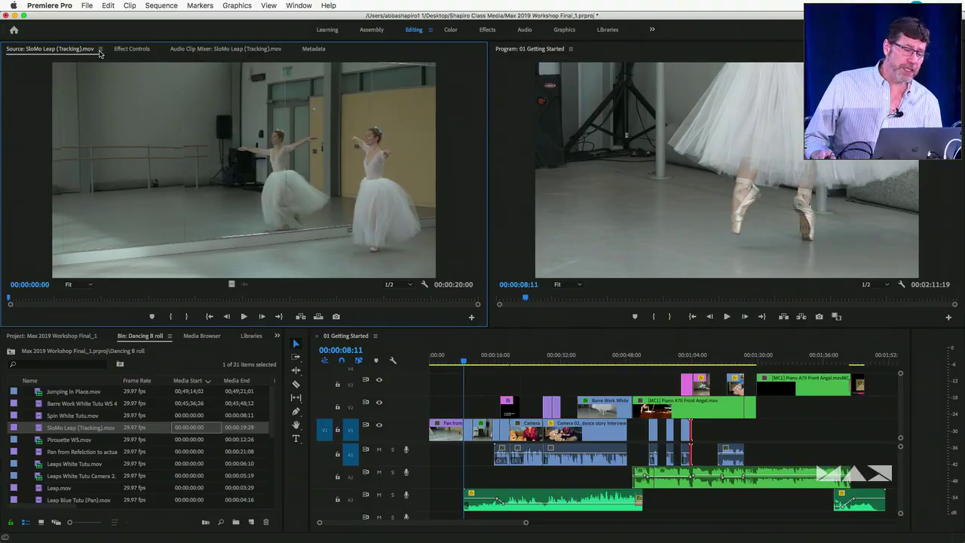
Step: Close the Pan from Refelction to actual dancer clip from the Source monitor
{"action": "left_click", "coordinate": [354, 116]}
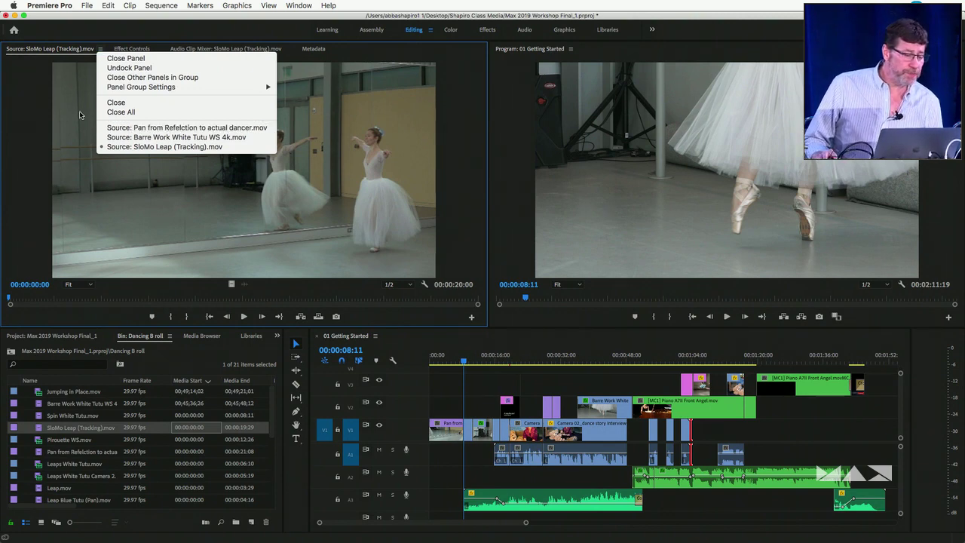
{"action": "left_click", "coordinate": [99, 49]}
{"action": "left_click", "coordinate": [100, 49]}
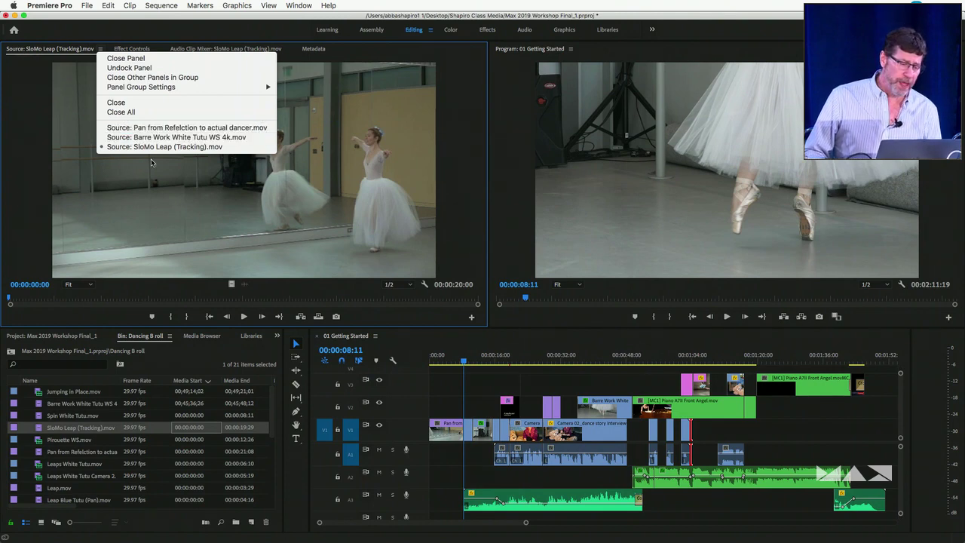
{"action": "left_click", "coordinate": [170, 189]}
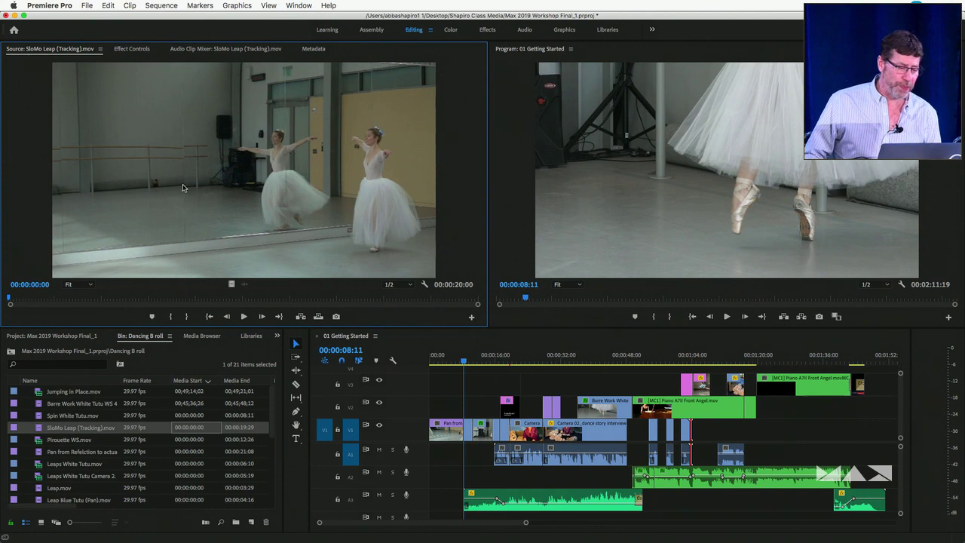
{"action": "left_click", "coordinate": [100, 49]}
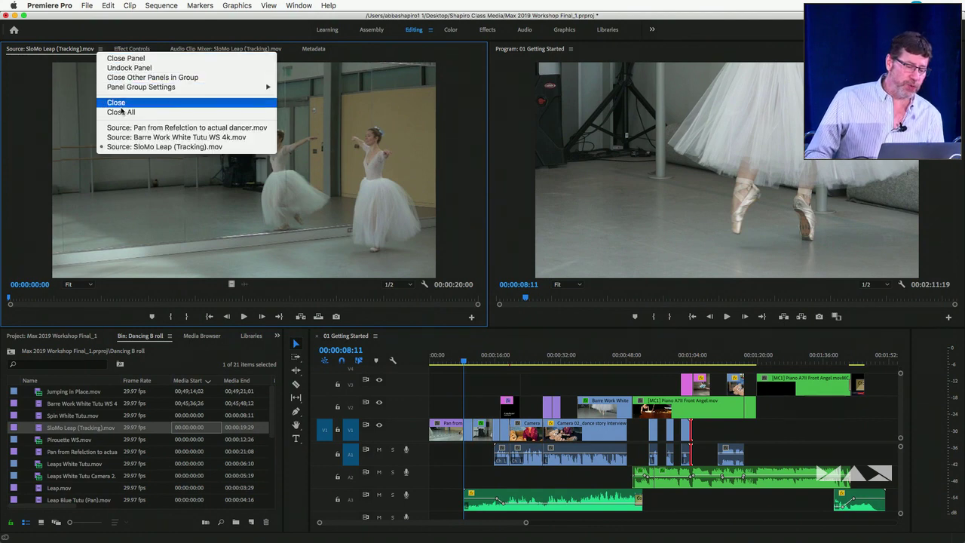
{"action": "left_click", "coordinate": [127, 127]}
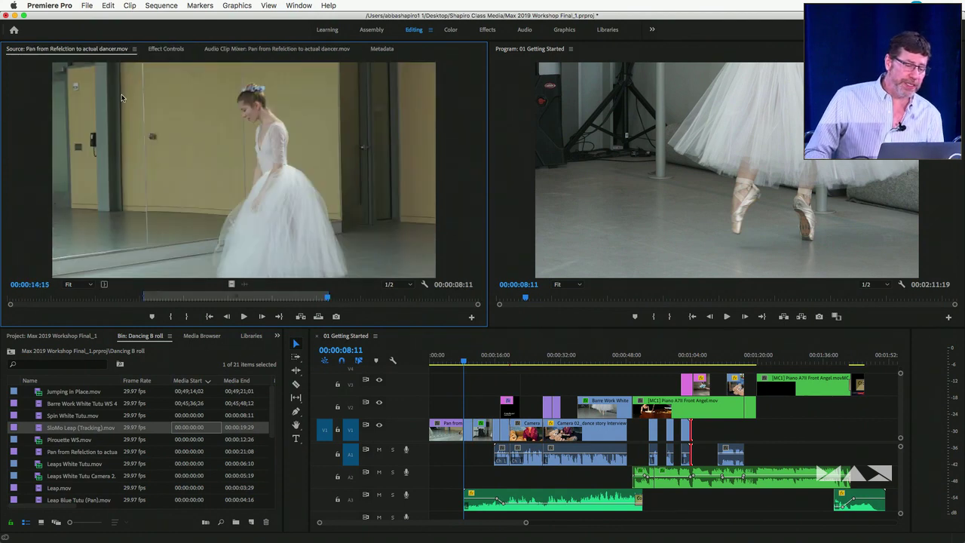
{"action": "left_click", "coordinate": [135, 48]}
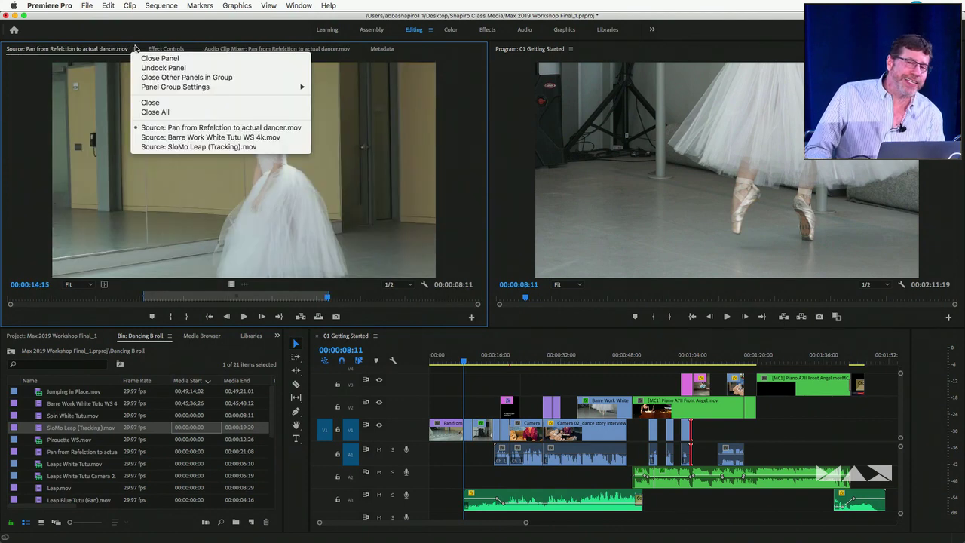
{"action": "left_click", "coordinate": [177, 102]}
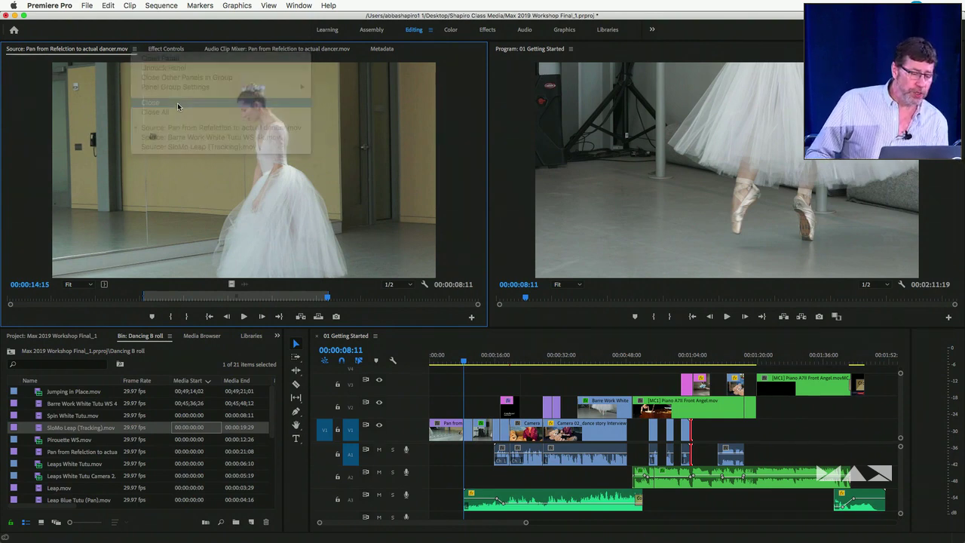
Step: Close all remaining clips in the Source monitor
{"action": "left_click", "coordinate": [119, 49]}
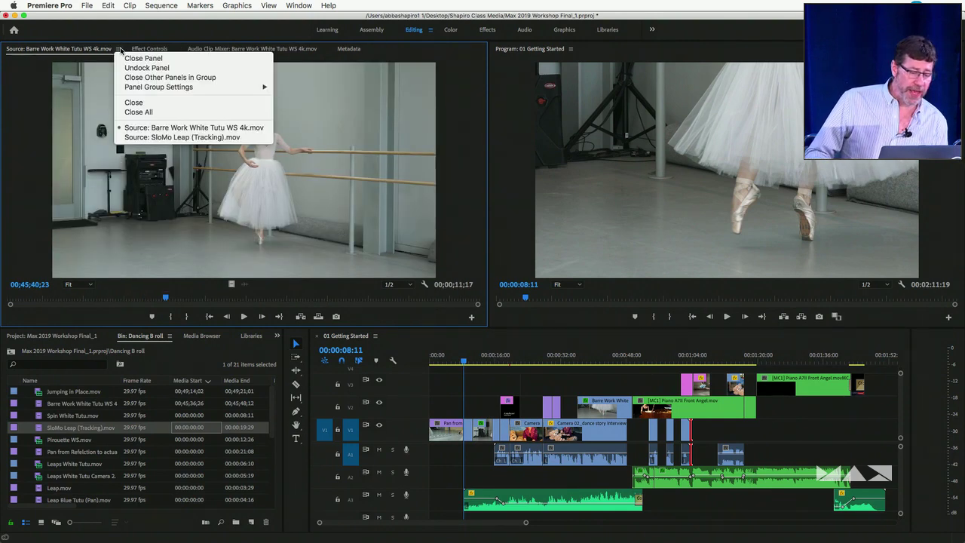
{"action": "left_click", "coordinate": [119, 49]}
{"action": "left_click", "coordinate": [118, 50]}
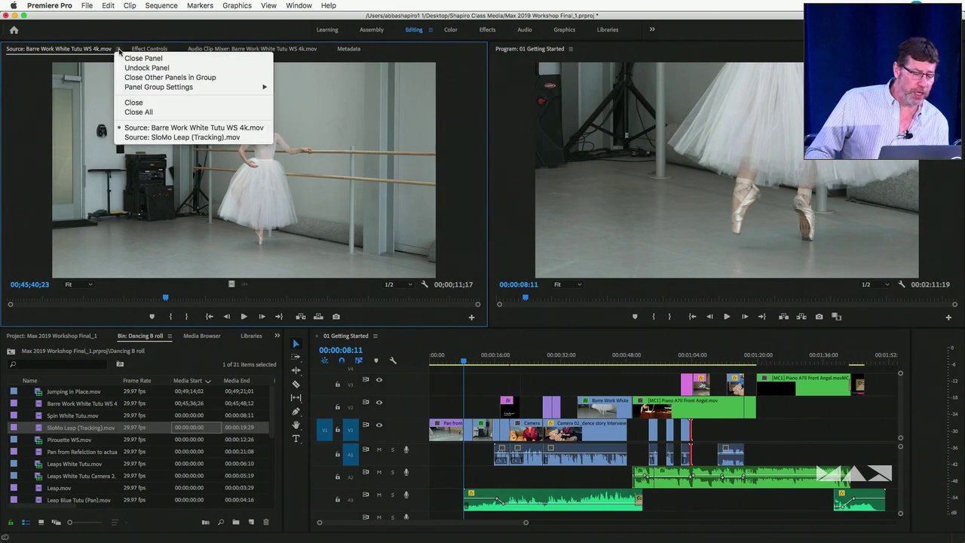
{"action": "left_click", "coordinate": [141, 111]}
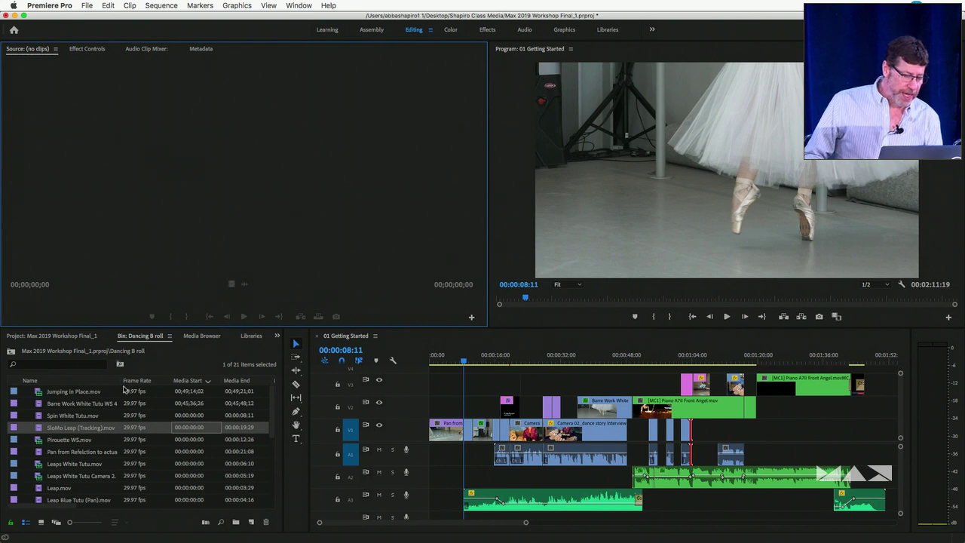
Step: Load the ten dancing clips, Leap.mov through Barre Blue Tutu WS.mov, into the Source monitor and check its clip list
{"action": "scroll", "coordinate": [120, 419], "scroll_direction": "down", "scroll_amount": 4}
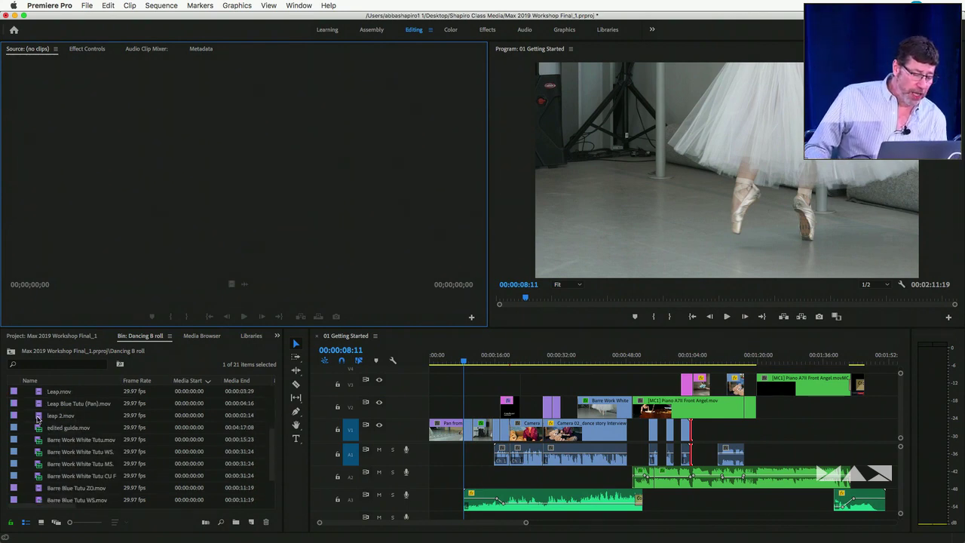
{"action": "left_click_drag", "start_coordinate": [27, 397], "coordinate": [69, 505]}
{"action": "left_click_drag", "start_coordinate": [38, 393], "coordinate": [171, 133]}
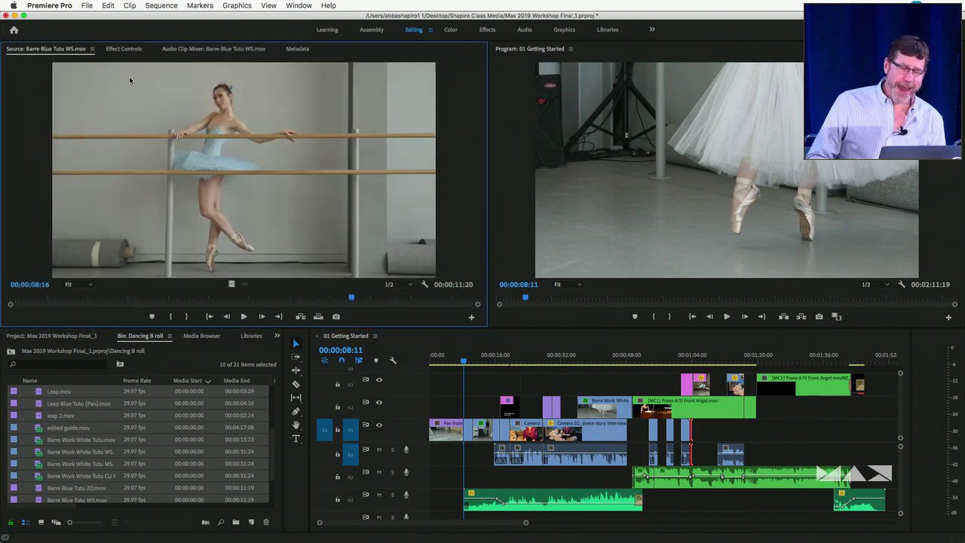
{"action": "left_click", "coordinate": [91, 49]}
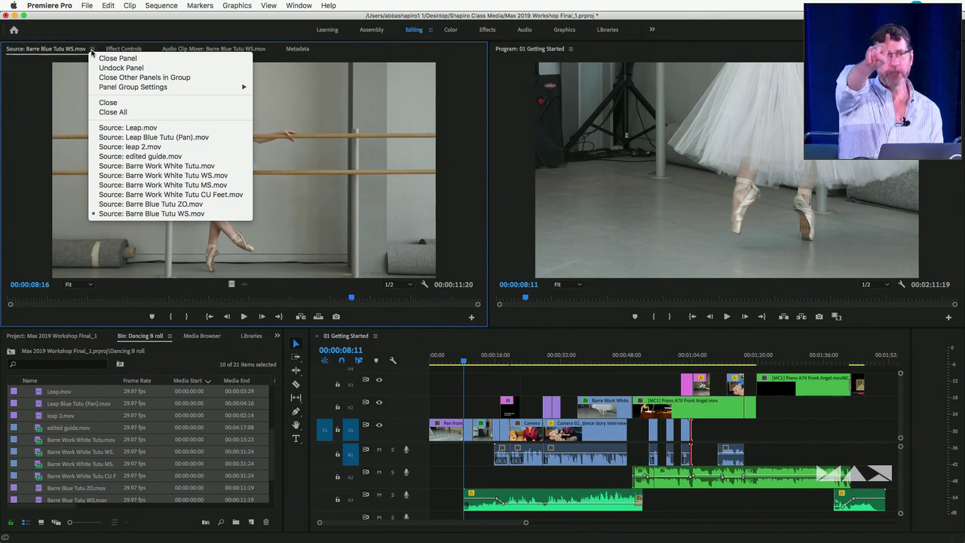
{"action": "left_click", "coordinate": [297, 149]}
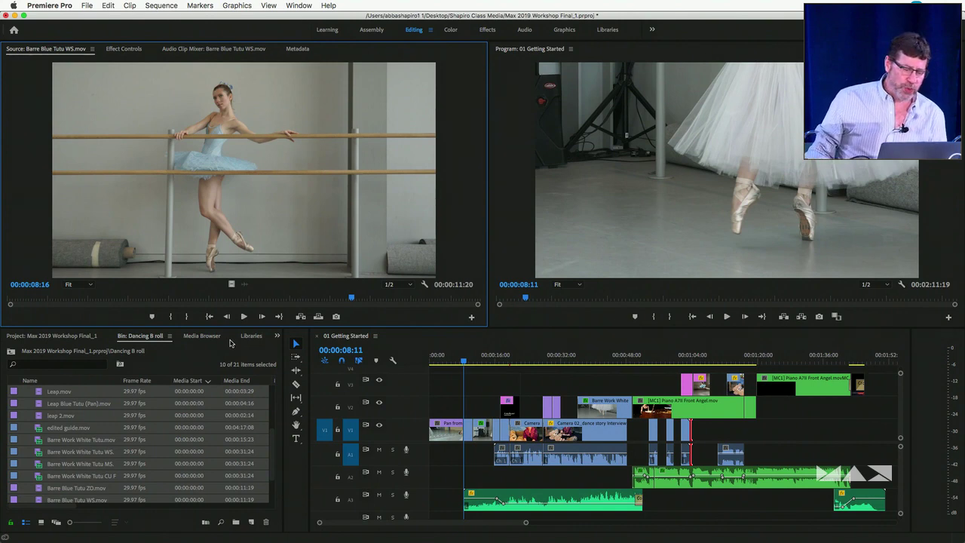
Step: Load the selected dancing B-roll clips into the Source monitor and cycle through them until Leap.mov shows
{"action": "left_click", "coordinate": [220, 368]}
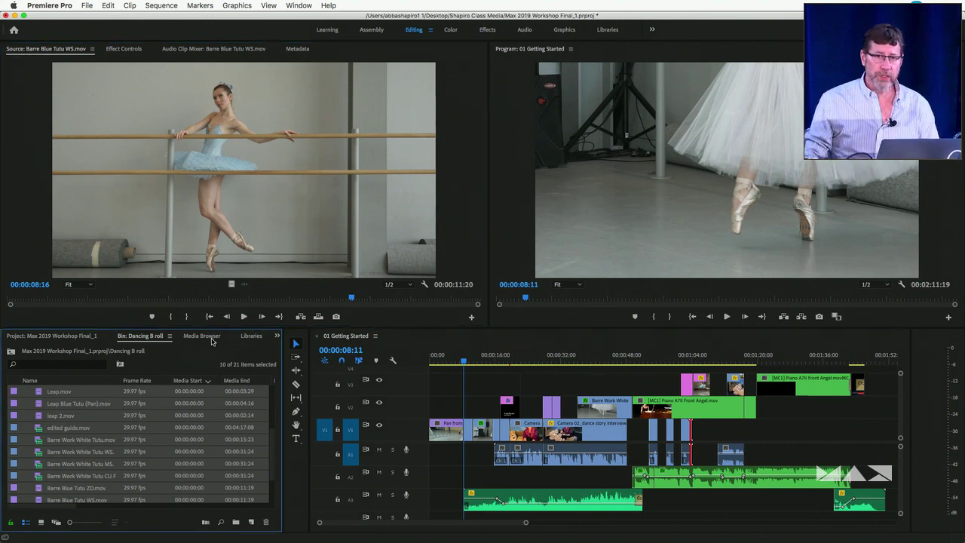
{"action": "key", "text": "shift+2"}
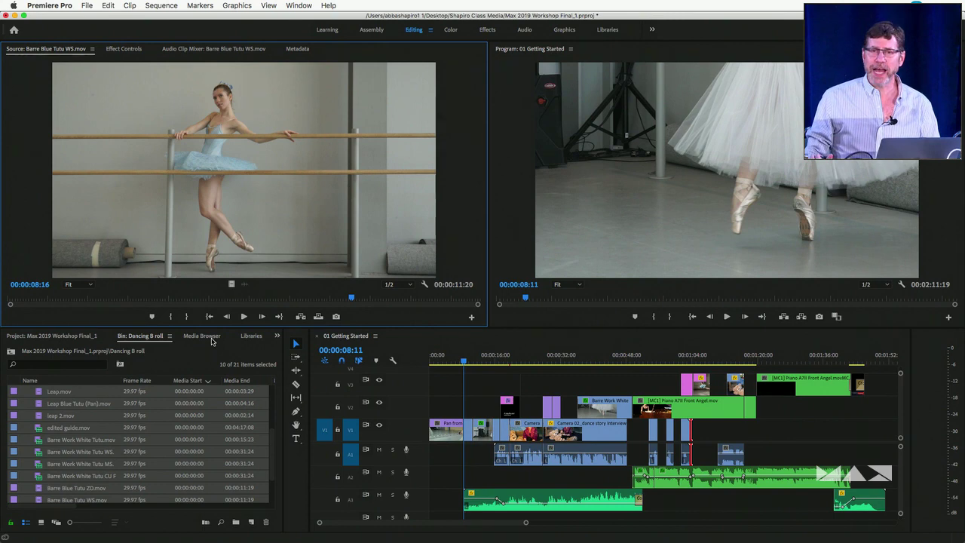
{"action": "key", "text": "super+shift+Right"}
{"action": "key", "text": "super+shift+Right"}
{"action": "key", "text": "super+shift+Right"}
{"action": "key", "text": "super+shift+Right"}
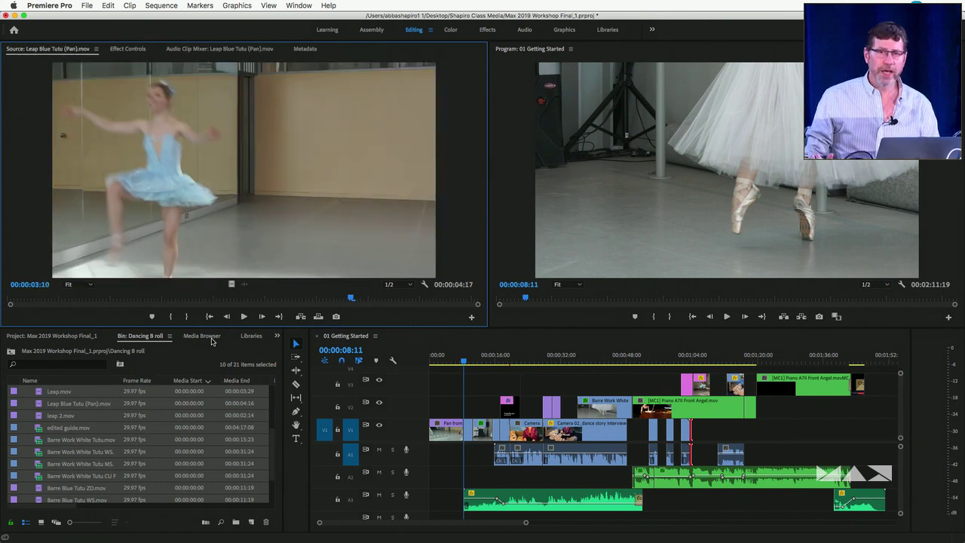
{"action": "key", "text": "super+shift+Right"}
{"action": "key", "text": "super+shift+Right"}
{"action": "key", "text": "super+shift+Right"}
{"action": "key", "text": "super+shift+Right"}
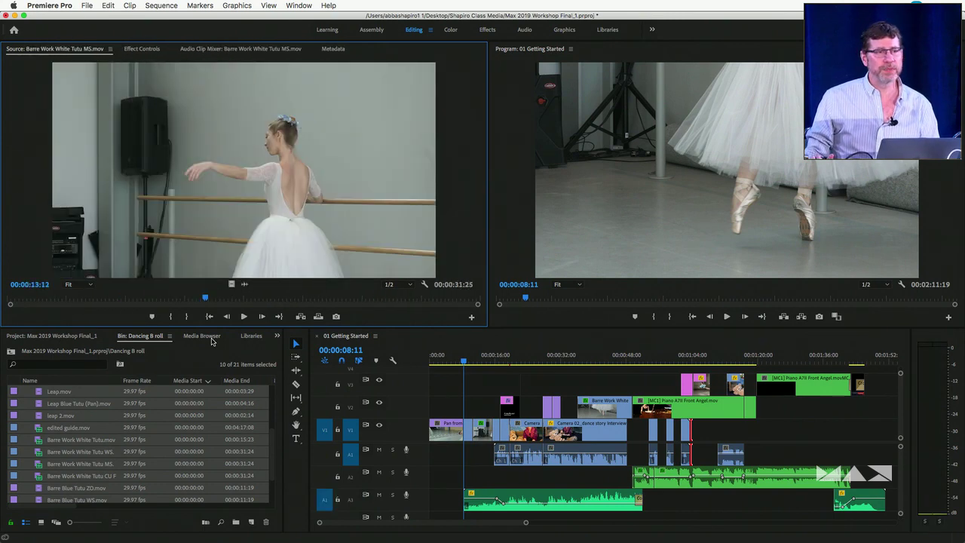
{"action": "key", "text": "super+shift+Right"}
{"action": "key", "text": "super+shift+Right"}
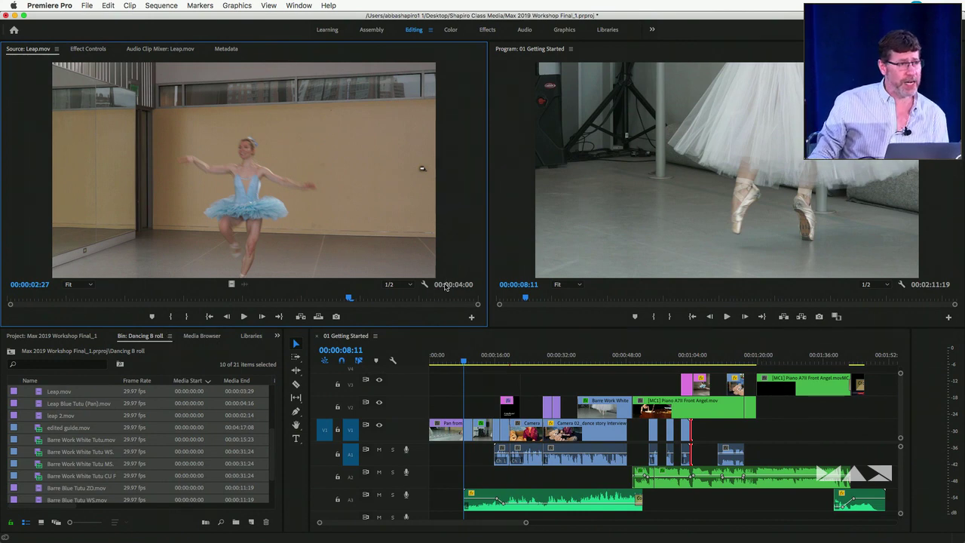
Step: Play the 01 Getting Started sequence, then park the playhead at the interview shot around 00:00:21:06
{"action": "left_click", "coordinate": [506, 339]}
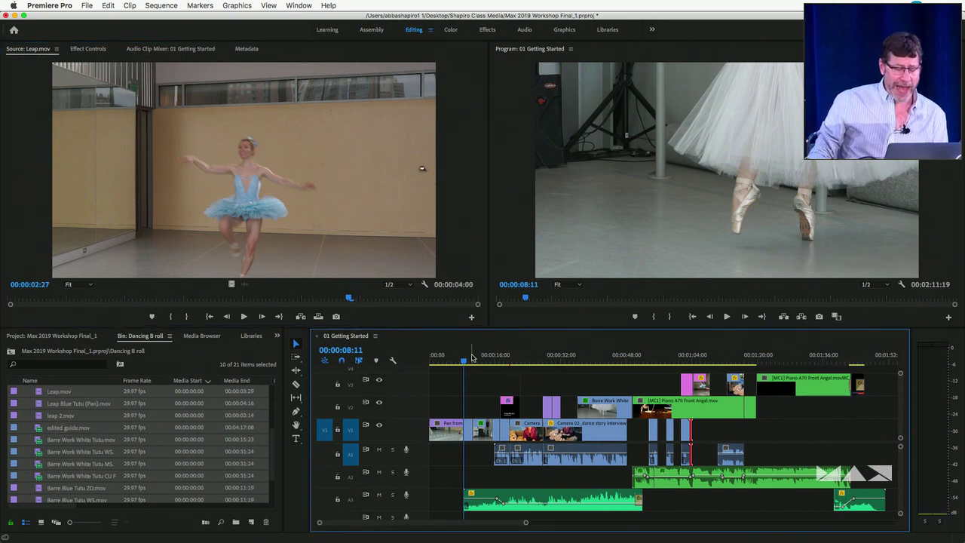
{"action": "key", "text": "space"}
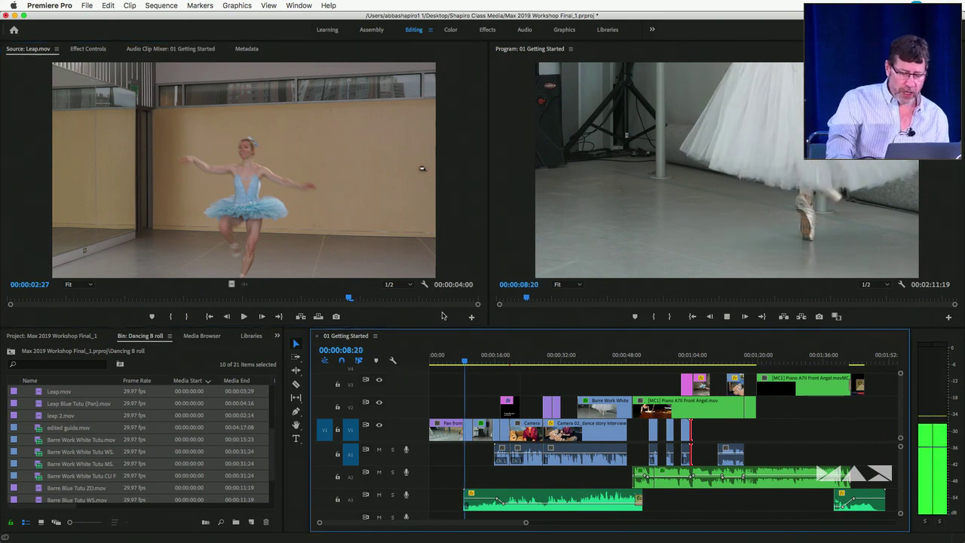
{"action": "left_click", "coordinate": [365, 231]}
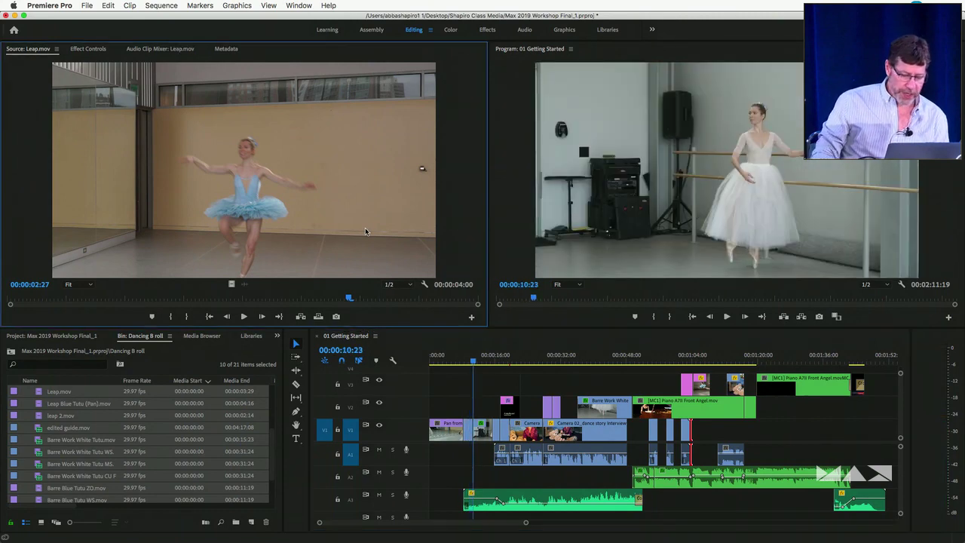
{"action": "left_click", "coordinate": [594, 355]}
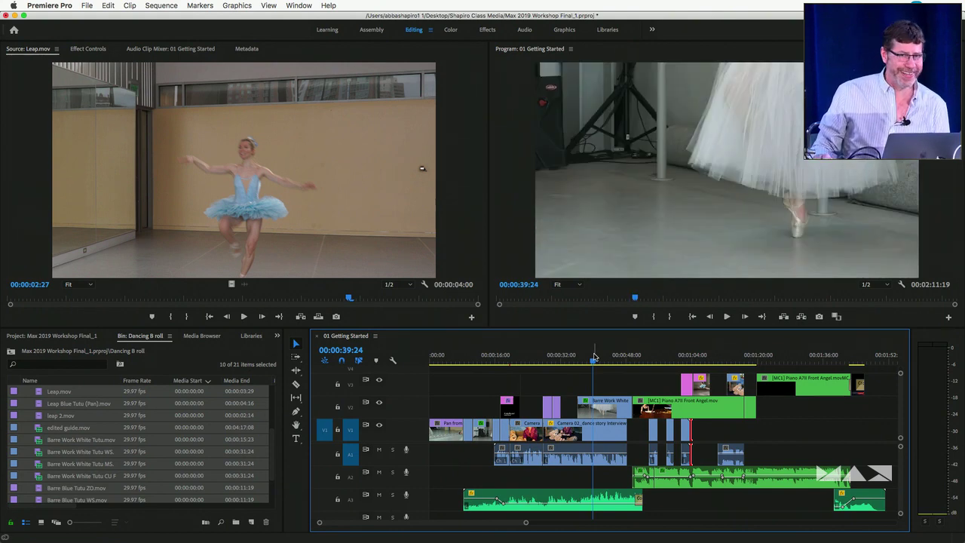
{"action": "left_click_drag", "start_coordinate": [594, 354], "coordinate": [516, 355]}
{"action": "left_click", "coordinate": [286, 239]}
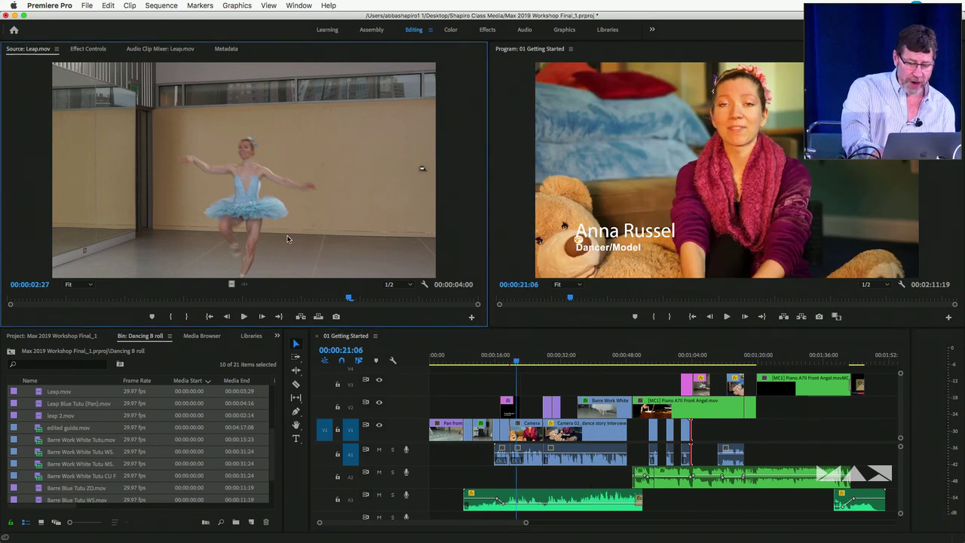
{"action": "key", "text": "shift+3"}
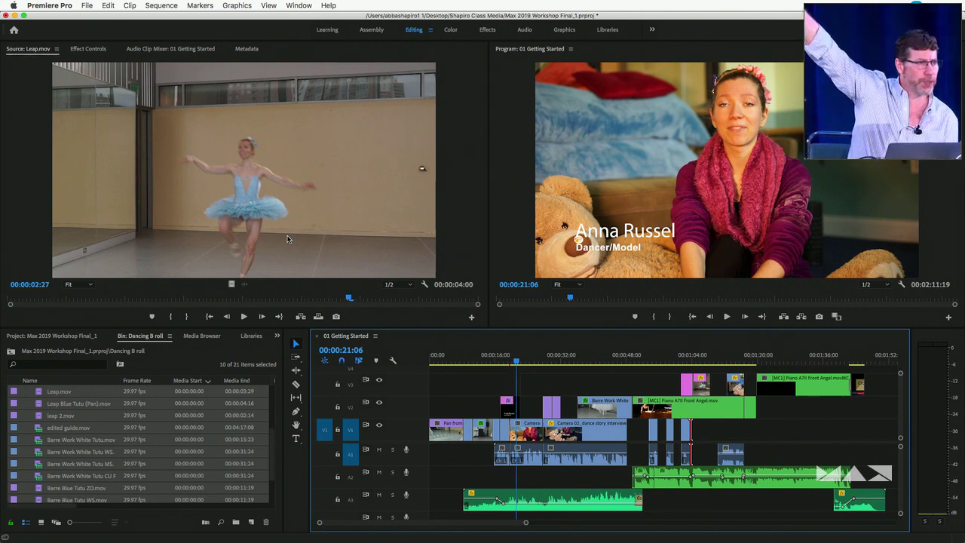
Step: Expand 00_Sequences and open the 03a, 03b and 03e cut away sequences
{"action": "scroll", "coordinate": [87, 422], "scroll_direction": "up", "scroll_amount": 3}
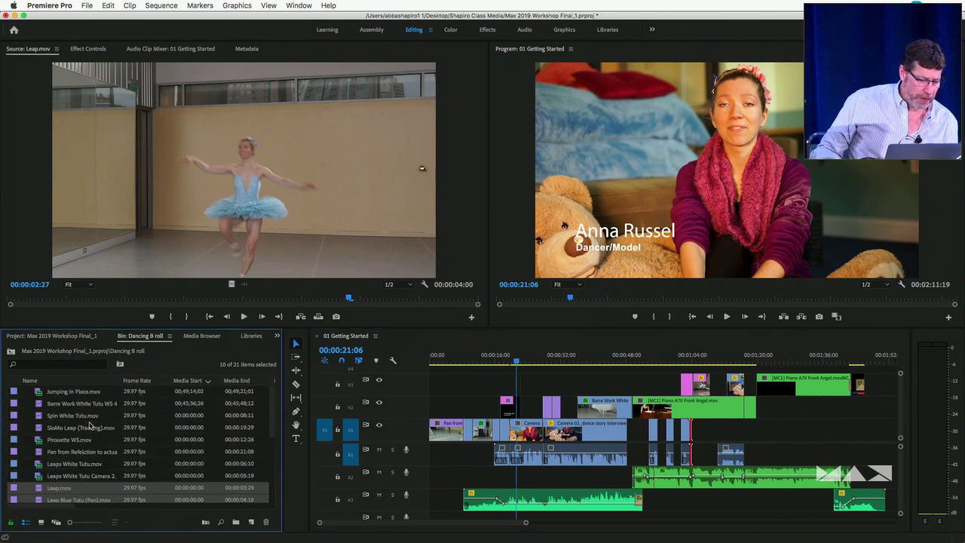
{"action": "left_click", "coordinate": [83, 427]}
{"action": "left_click", "coordinate": [10, 351]}
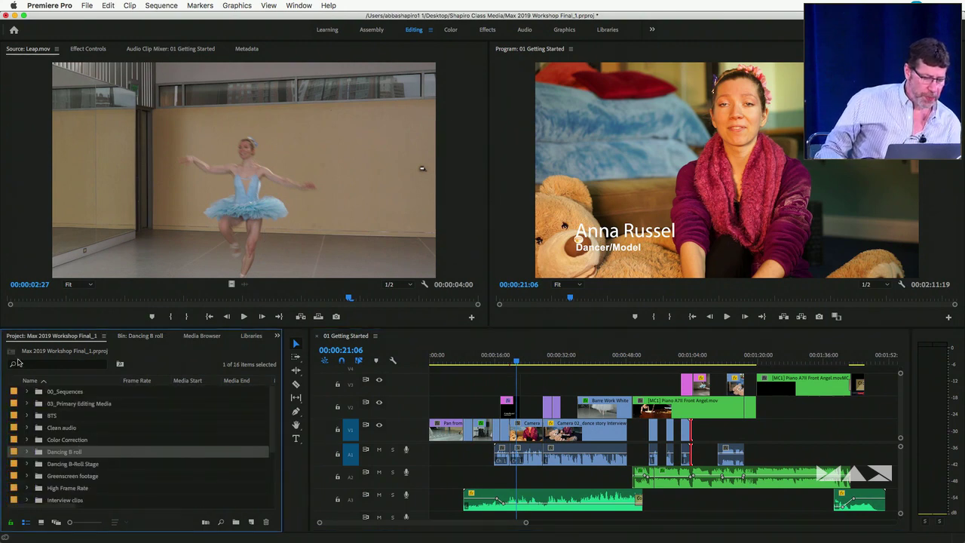
{"action": "left_click", "coordinate": [27, 393]}
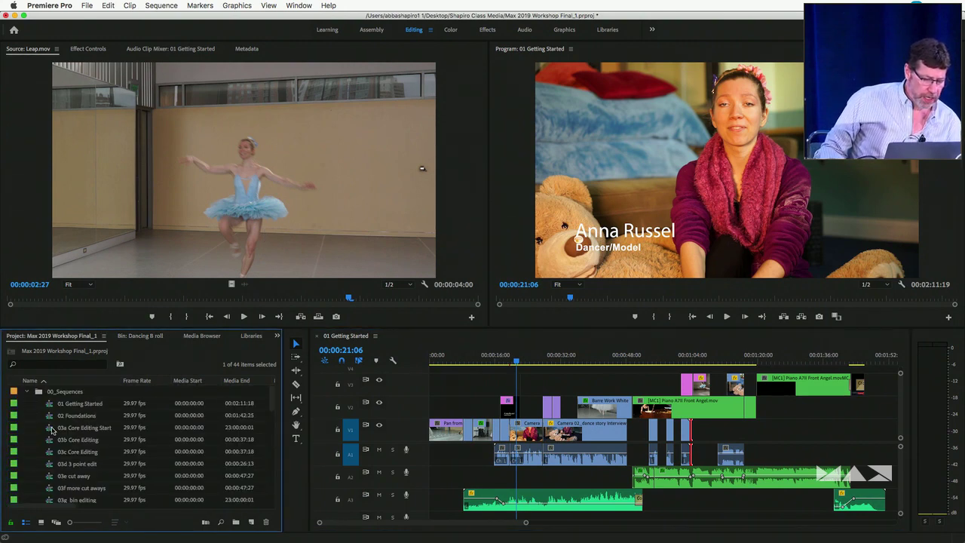
{"action": "double_click", "coordinate": [53, 428]}
{"action": "double_click", "coordinate": [51, 440]}
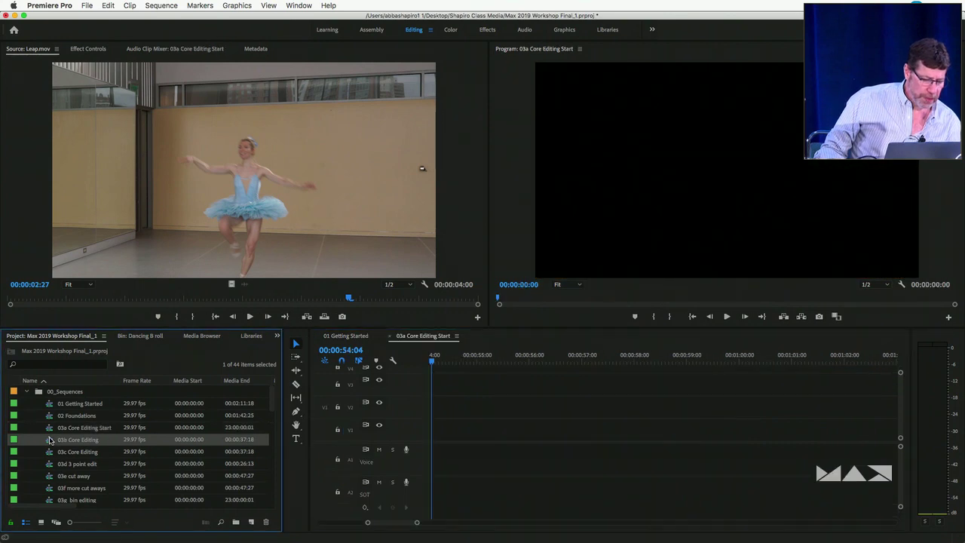
{"action": "double_click", "coordinate": [50, 477]}
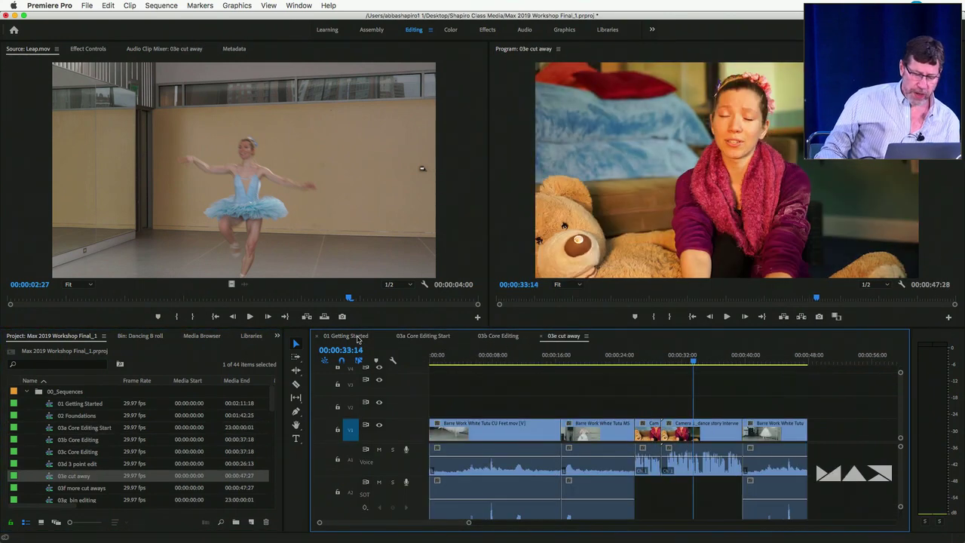
Step: Cycle through the open timeline tabs to reach the 03e cut away sequence
{"action": "left_click", "coordinate": [445, 336]}
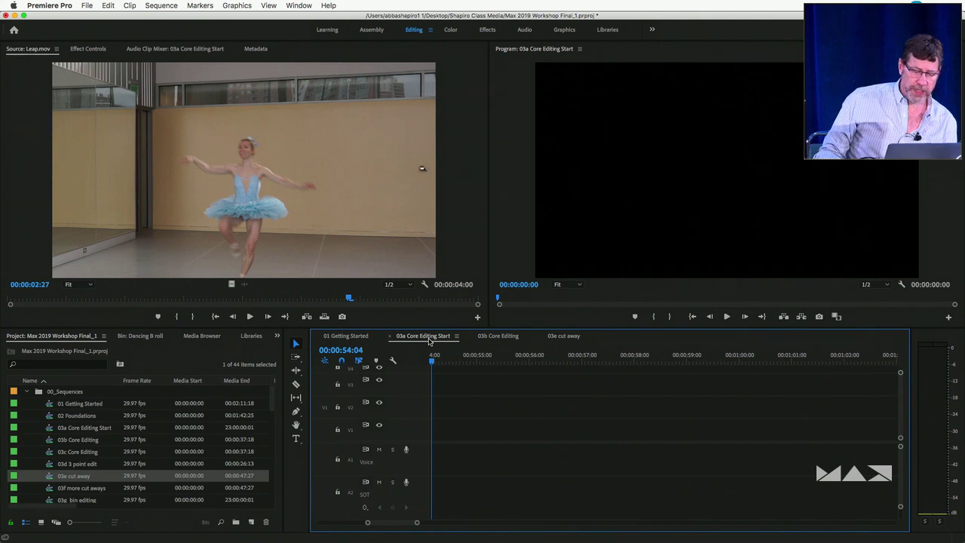
{"action": "left_click", "coordinate": [343, 338]}
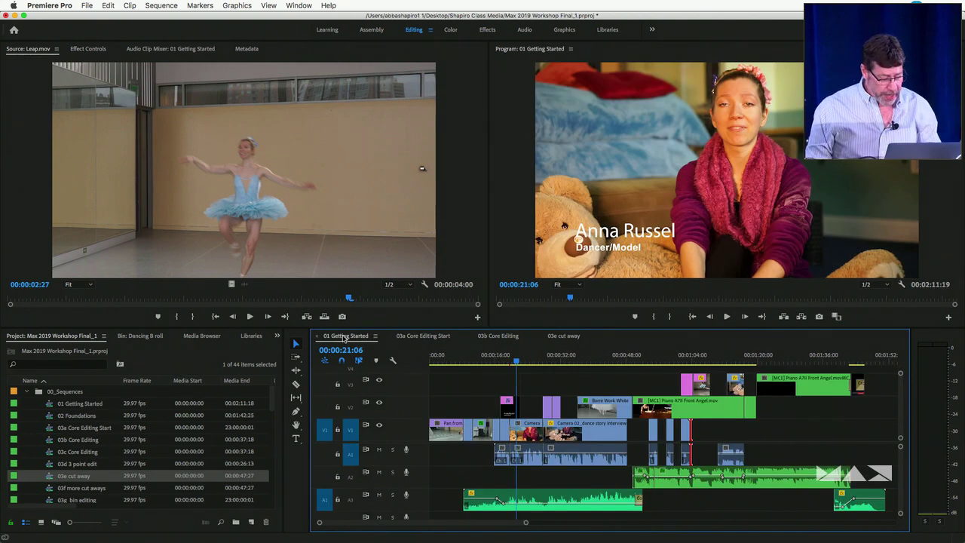
{"action": "key", "text": "ctrl+shift+period"}
{"action": "key", "text": "ctrl+shift+period"}
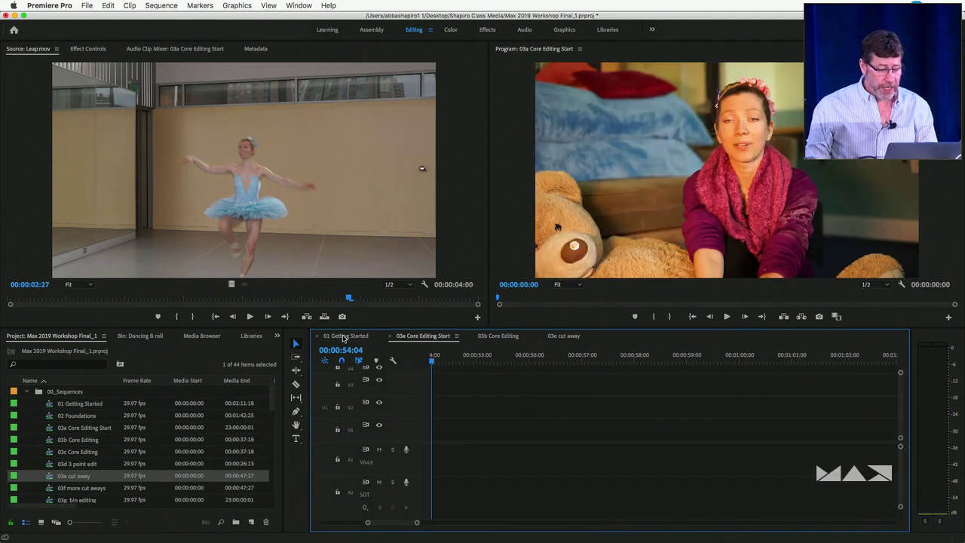
{"action": "key", "text": "ctrl+shift+period"}
{"action": "key", "text": "ctrl+shift+period"}
{"action": "key", "text": "ctrl+shift+period"}
{"action": "key", "text": "ctrl+shift+period"}
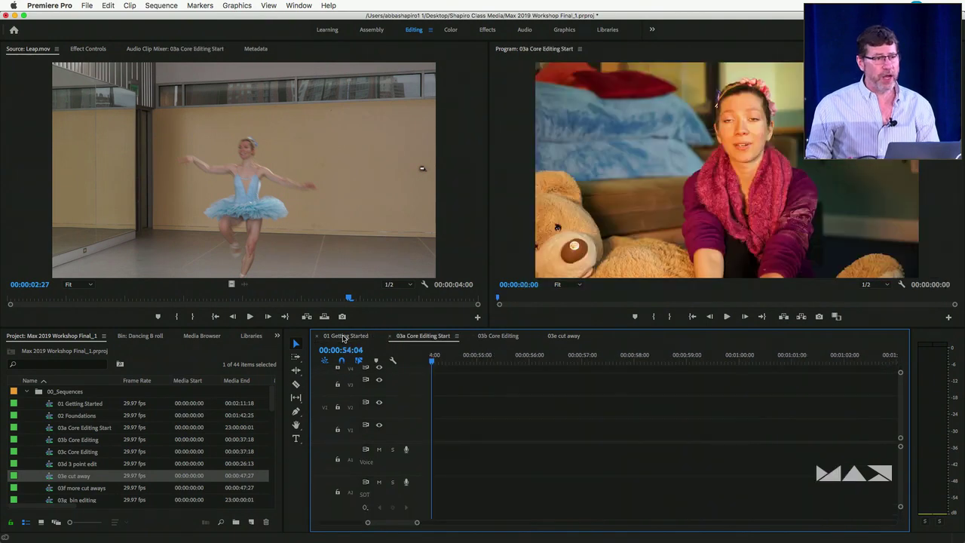
{"action": "key", "text": "ctrl+shift+period"}
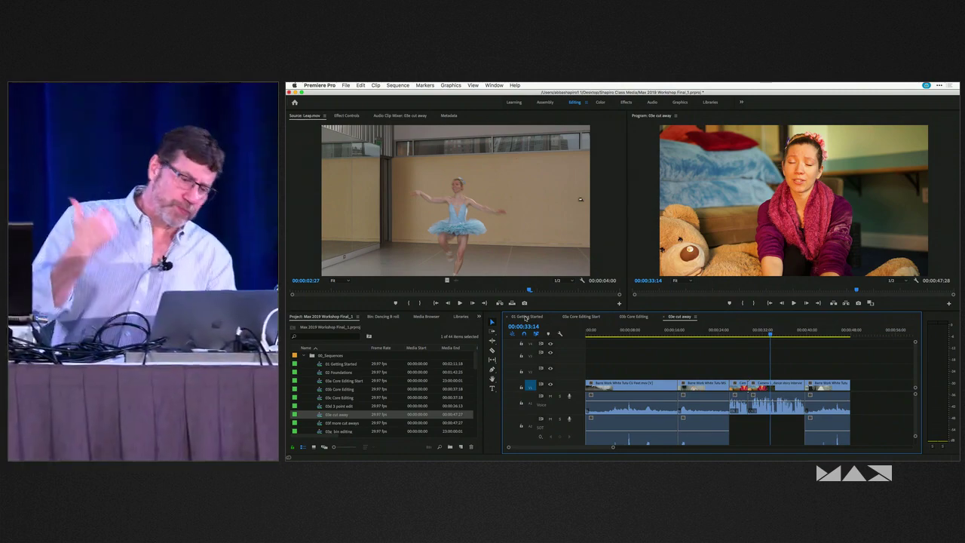
Step: Show the Fix the Meters Keynote slide, then return to Premiere Pro
{"action": "key", "text": "super+Tab"}
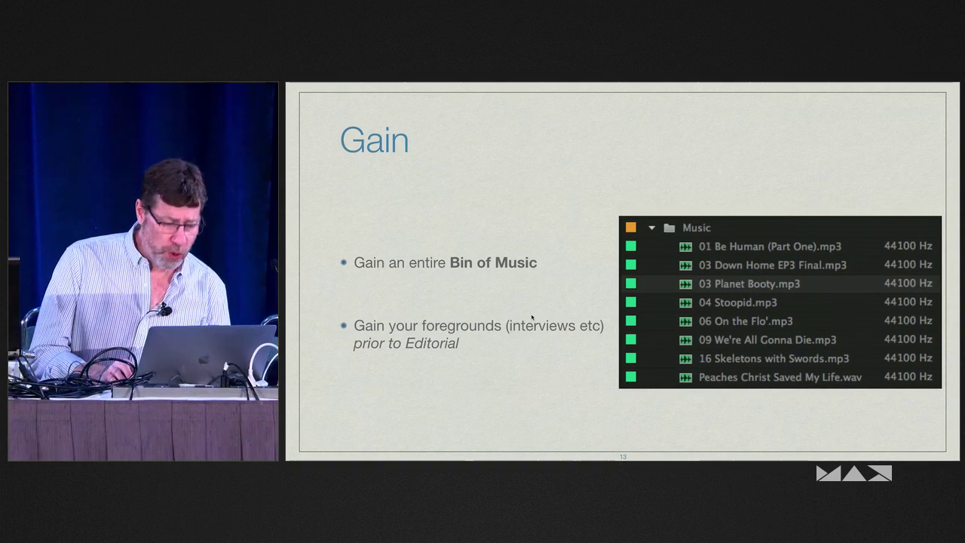
{"action": "key", "text": "Right"}
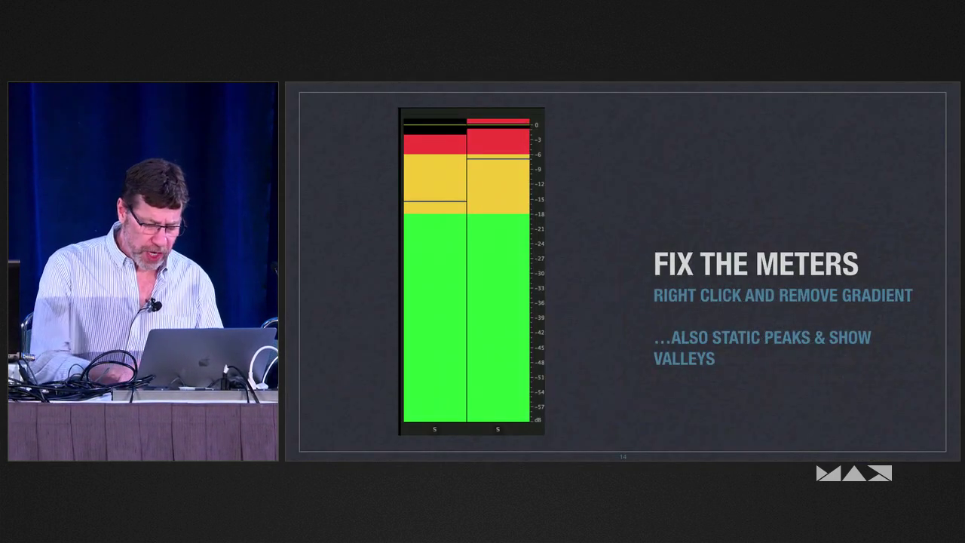
{"action": "key", "text": "super+Tab"}
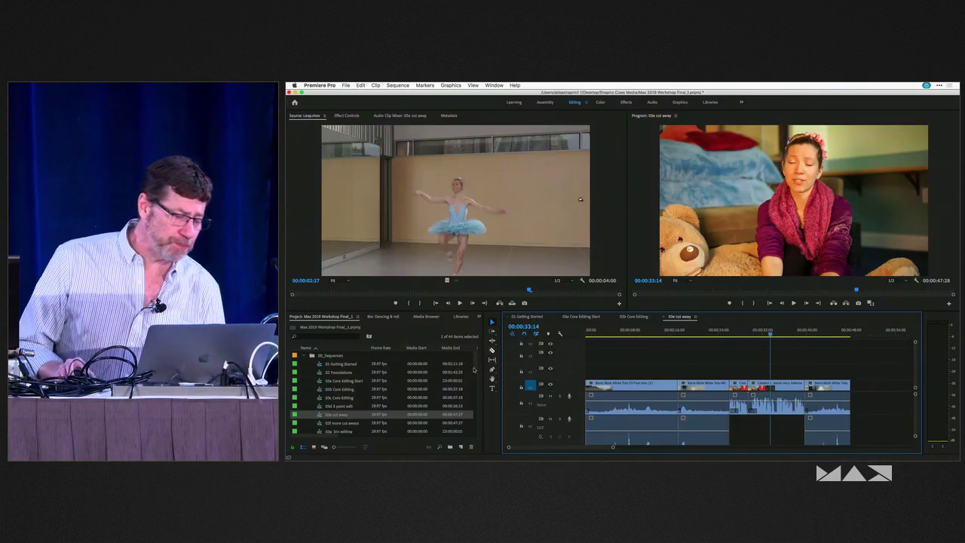
Step: Collapse 00_Sequences, open the Music bin and maximize it to see all columns
{"action": "left_click", "coordinate": [305, 356]}
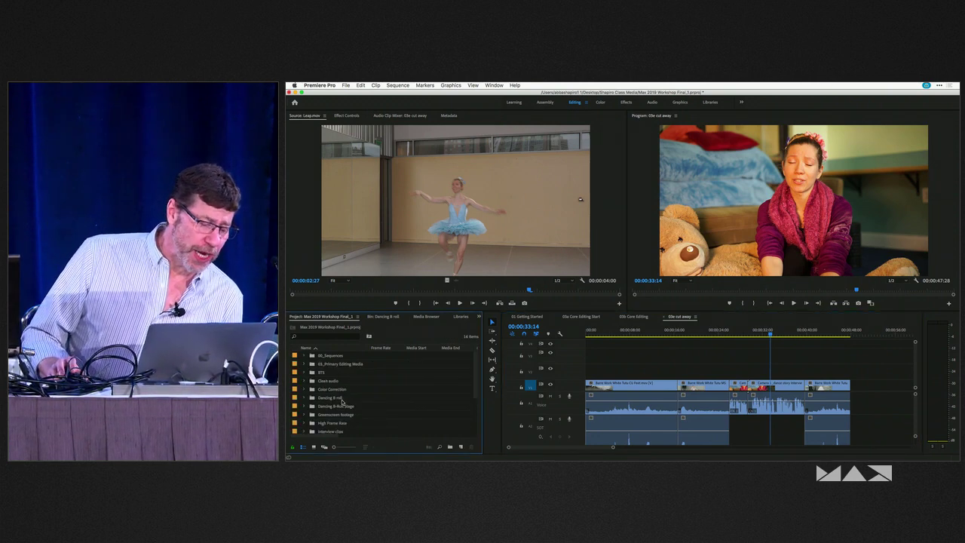
{"action": "scroll", "coordinate": [340, 407], "scroll_direction": "down", "scroll_amount": 1}
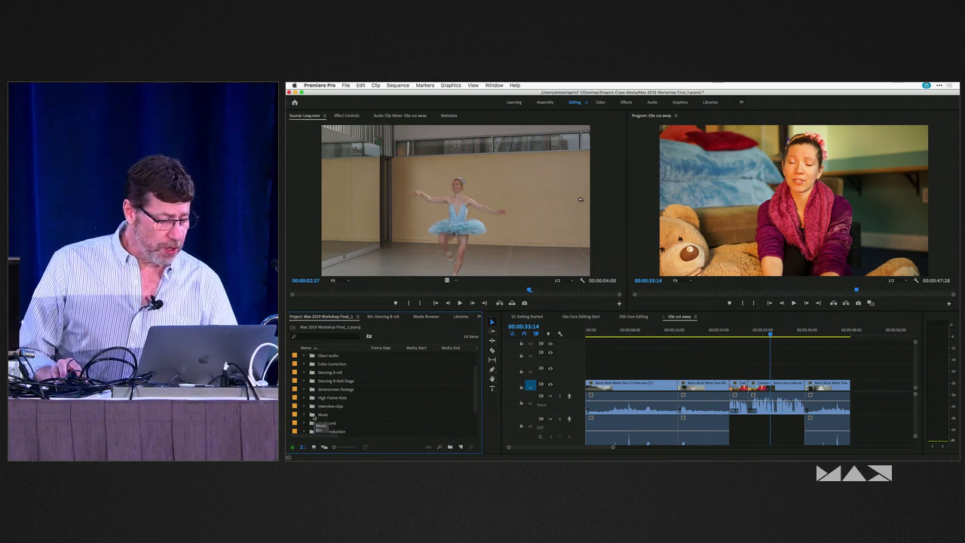
{"action": "double_click", "coordinate": [314, 415]}
{"action": "key", "text": "grave"}
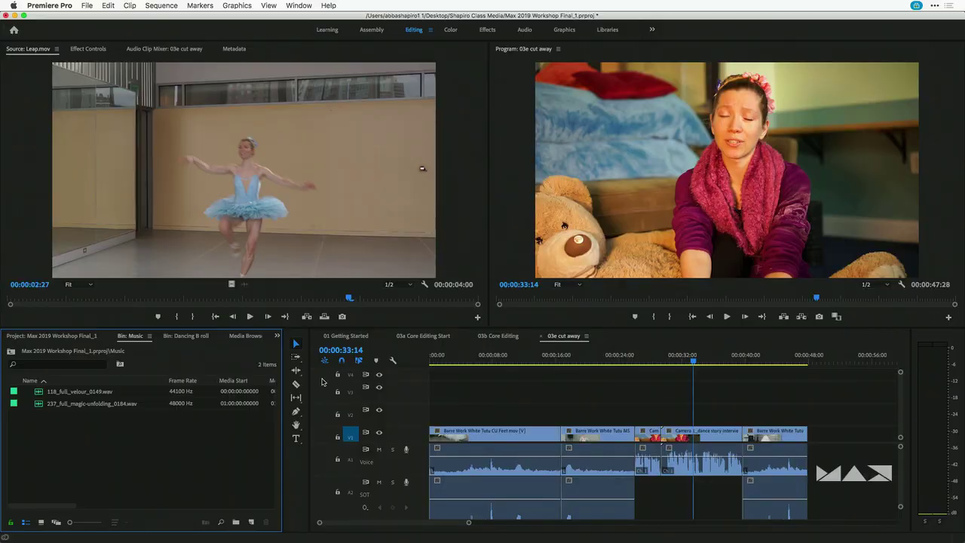
Step: Enter a Set Gain of -10 dB in Audio Gain, then cancel without applying it
{"action": "left_click", "coordinate": [509, 447]}
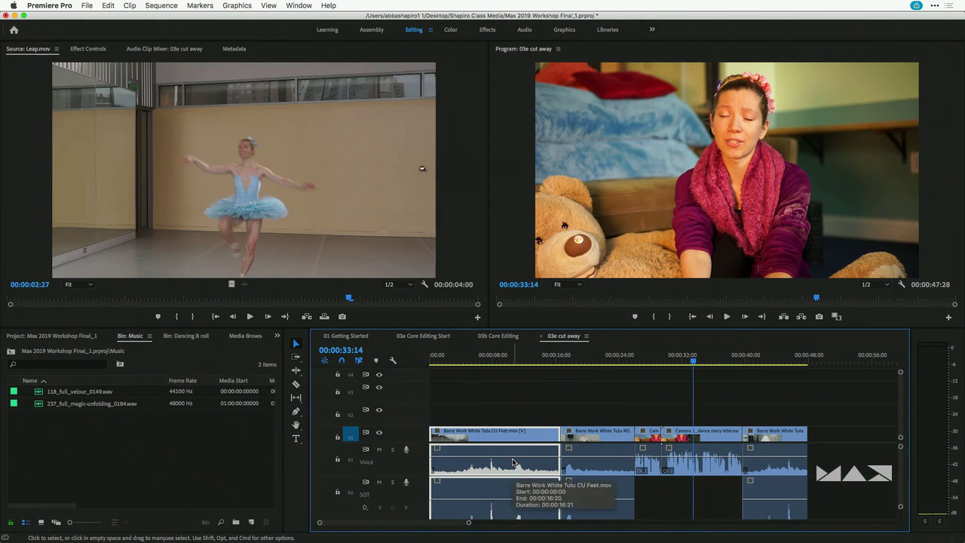
{"action": "key", "text": "g"}
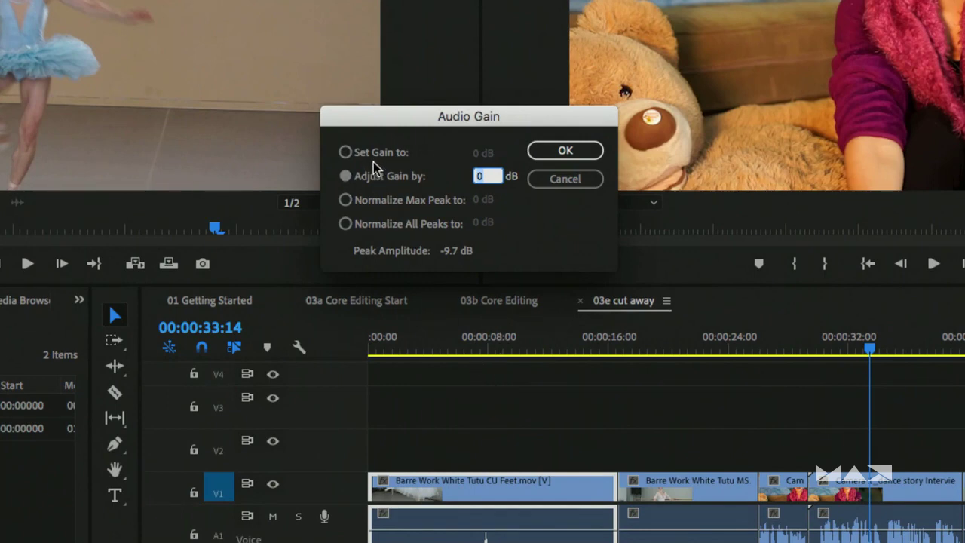
{"action": "left_click", "coordinate": [344, 151]}
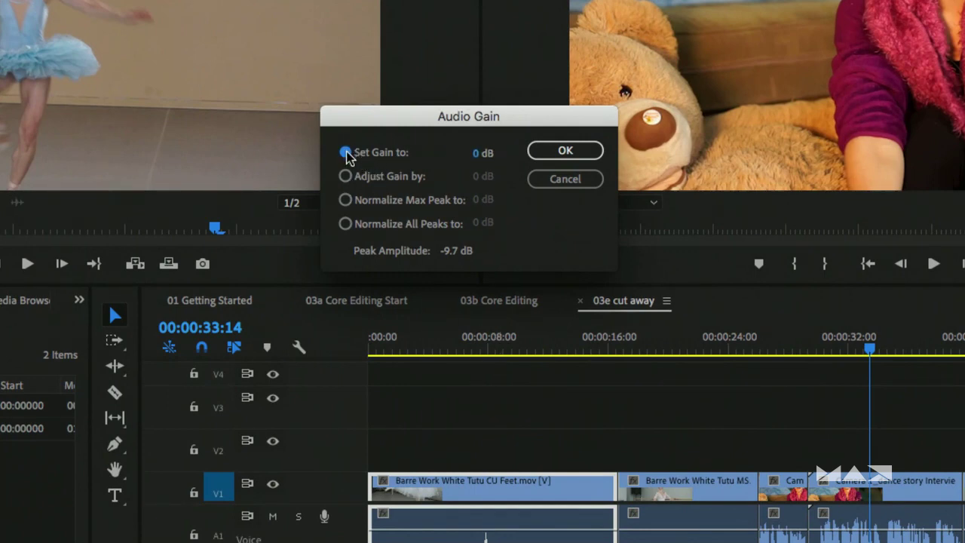
{"action": "left_click", "coordinate": [479, 155]}
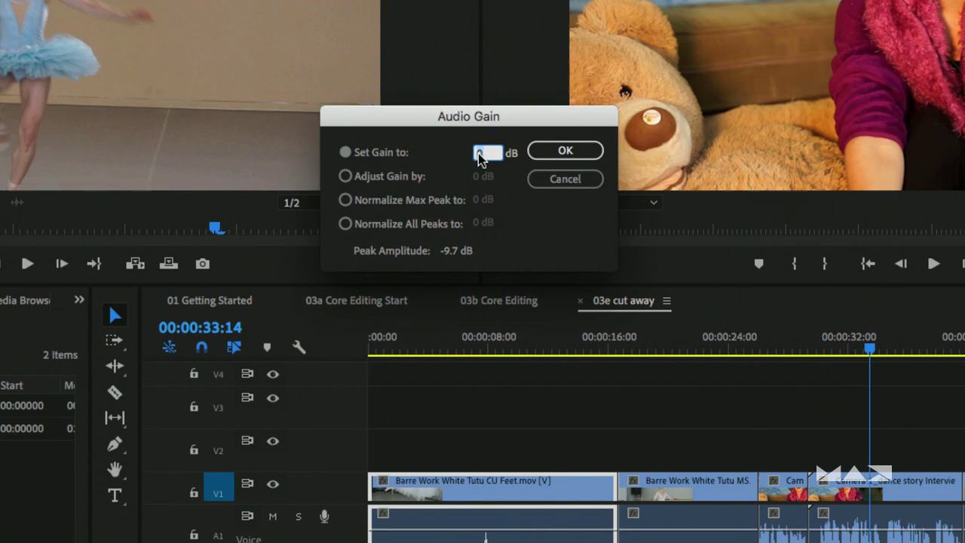
{"action": "type", "text": "-10"}
{"action": "left_click", "coordinate": [561, 178]}
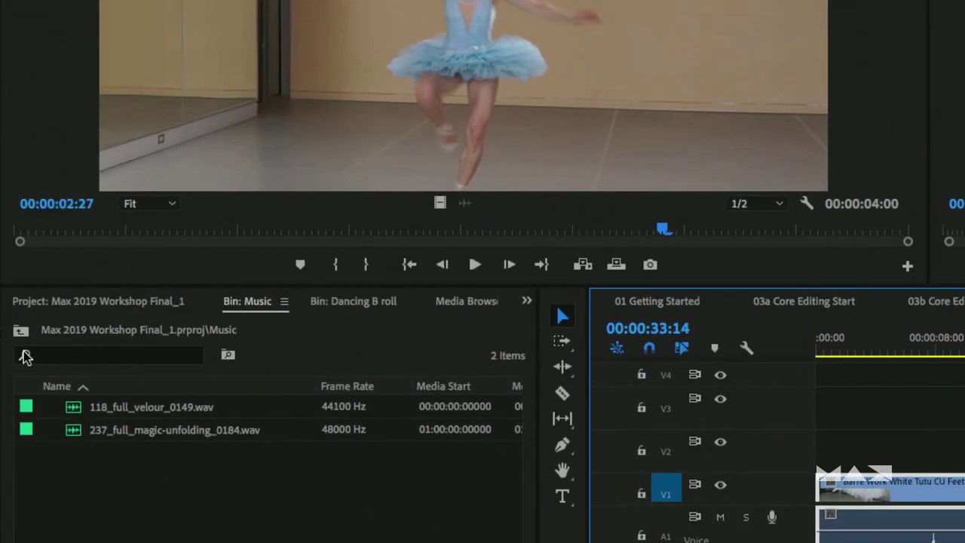
Step: Select both WAV tracks in the Music bin and set their gain to -20 dB
{"action": "left_click_drag", "start_coordinate": [98, 461], "coordinate": [71, 411]}
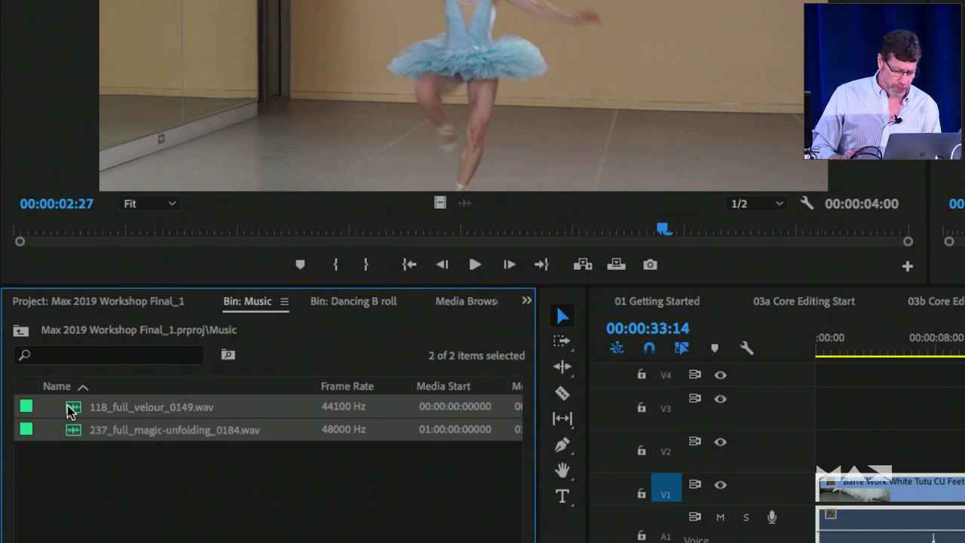
{"action": "key", "text": "g"}
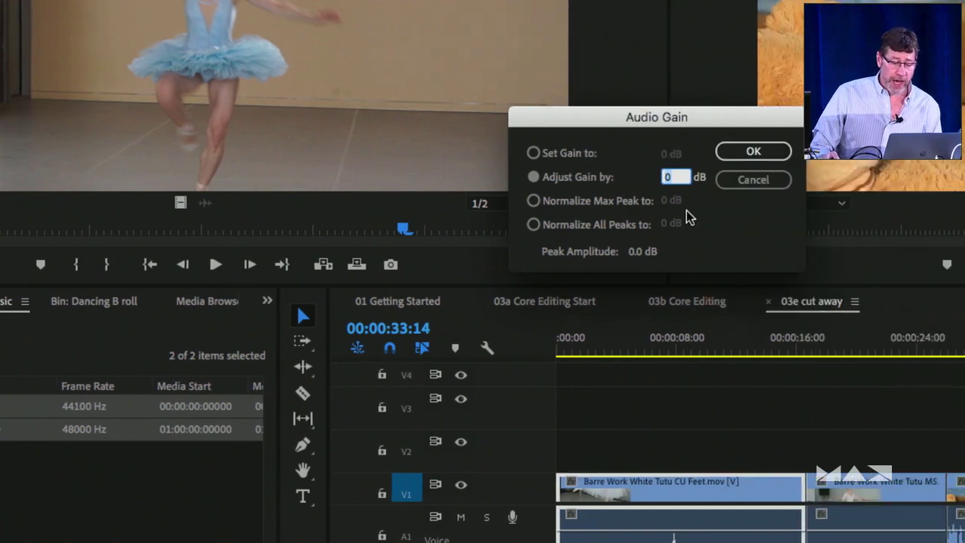
{"action": "left_click", "coordinate": [538, 153]}
{"action": "left_click", "coordinate": [666, 154]}
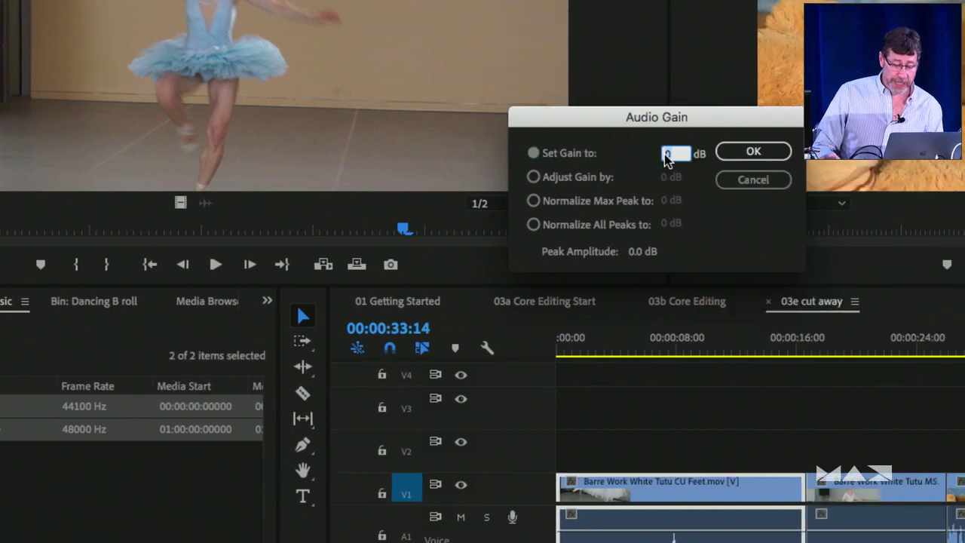
{"action": "type", "text": "-20"}
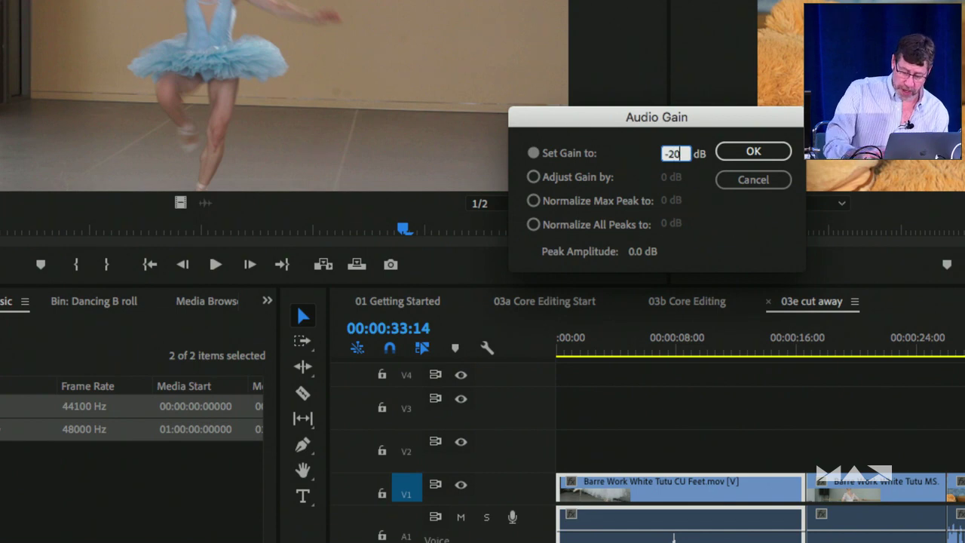
{"action": "key", "text": "Return"}
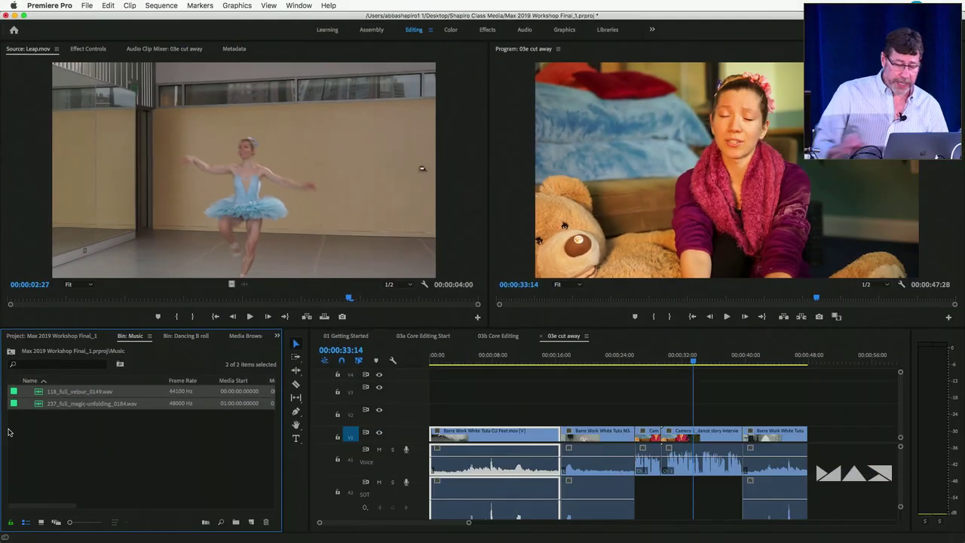
Step: Select the 237_full_magic-unfolding_0184.wav clip and zoom the 03e timeline out to its end
{"action": "right_click", "coordinate": [369, 402]}
{"action": "left_click", "coordinate": [36, 442]}
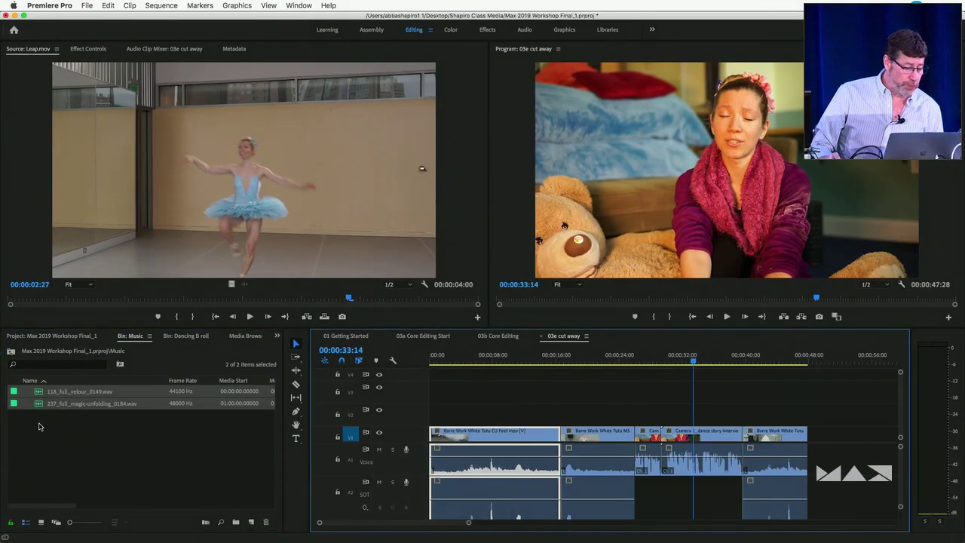
{"action": "left_click", "coordinate": [41, 403]}
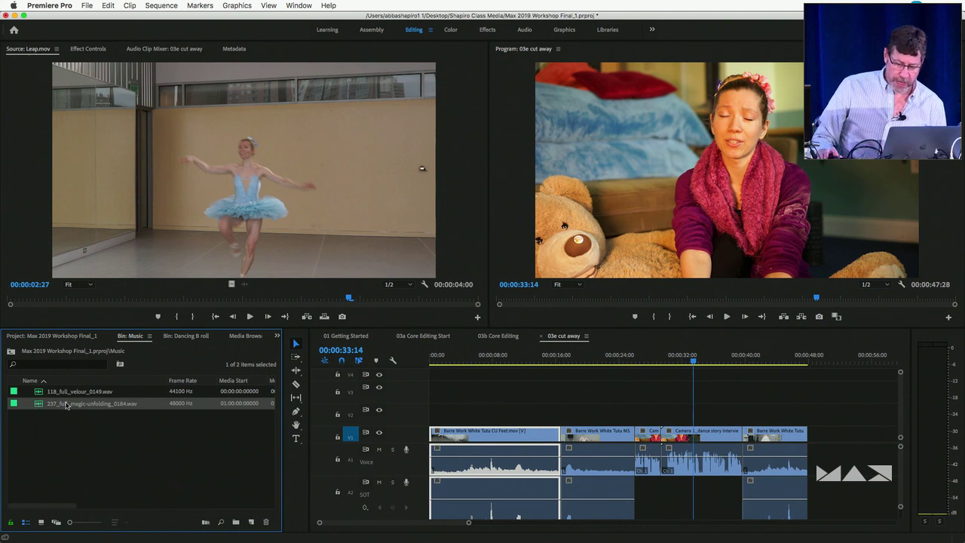
{"action": "left_click", "coordinate": [756, 405]}
{"action": "left_click", "coordinate": [835, 363]}
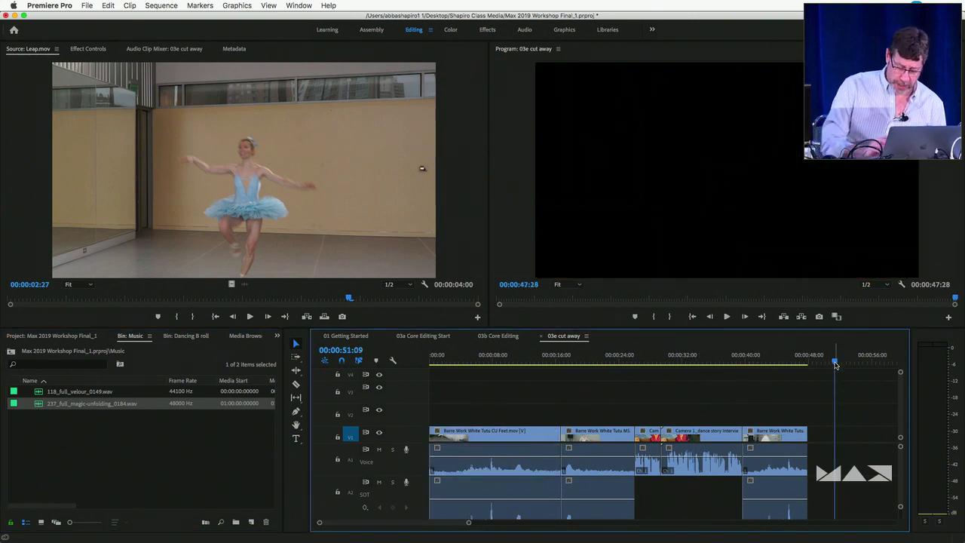
{"action": "scroll", "coordinate": [836, 365], "scroll_direction": "right", "scroll_amount": 10}
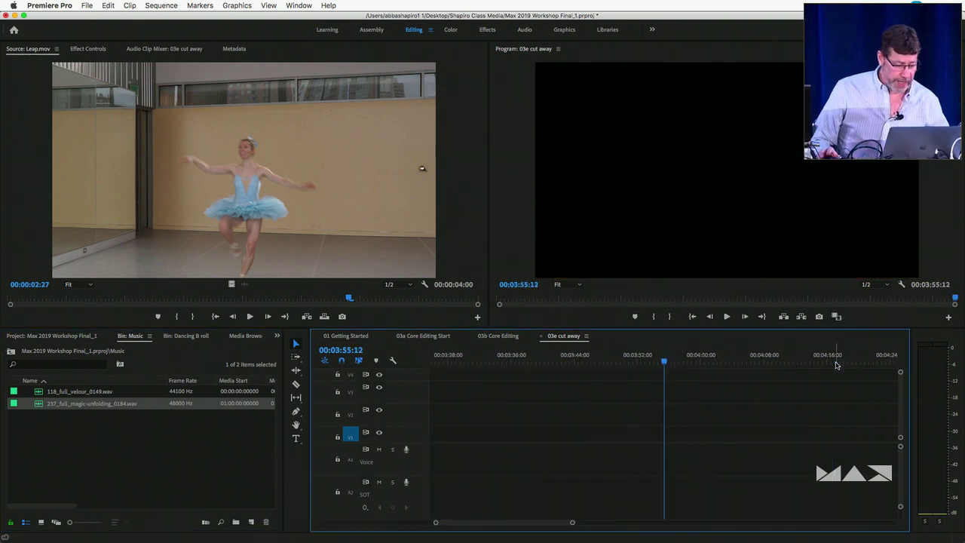
{"action": "key", "text": "minus"}
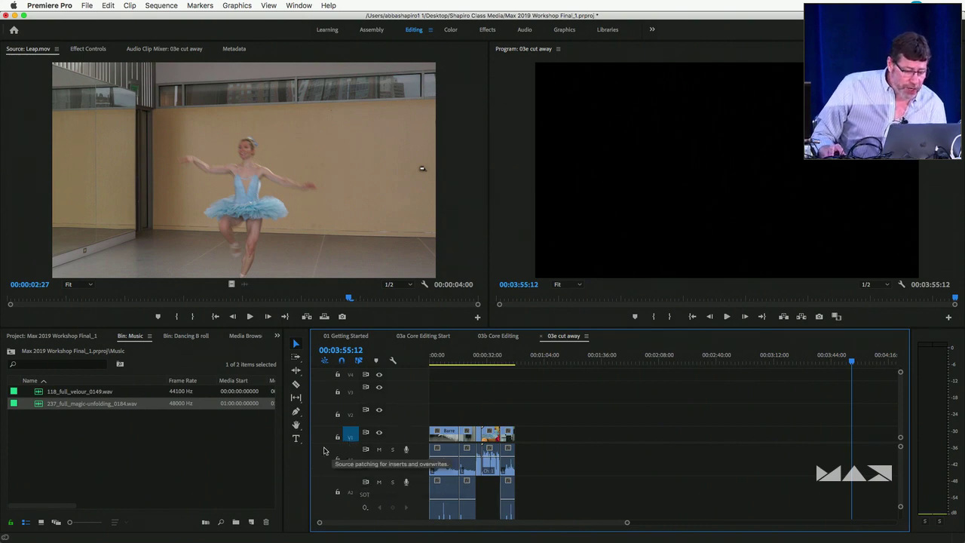
Step: Patch the source audio to A1 and overwrite the music clip after the existing clips
{"action": "left_click", "coordinate": [323, 448]}
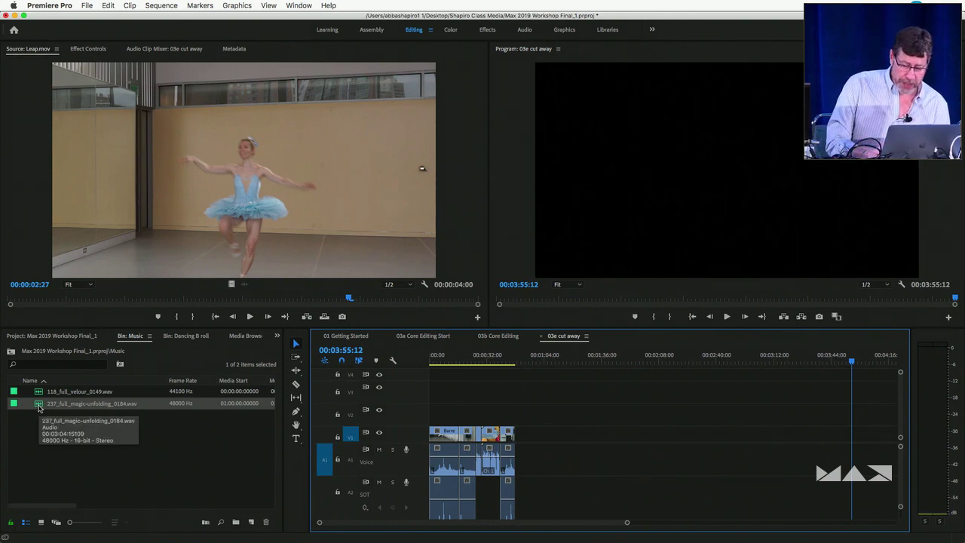
{"action": "left_click", "coordinate": [533, 363]}
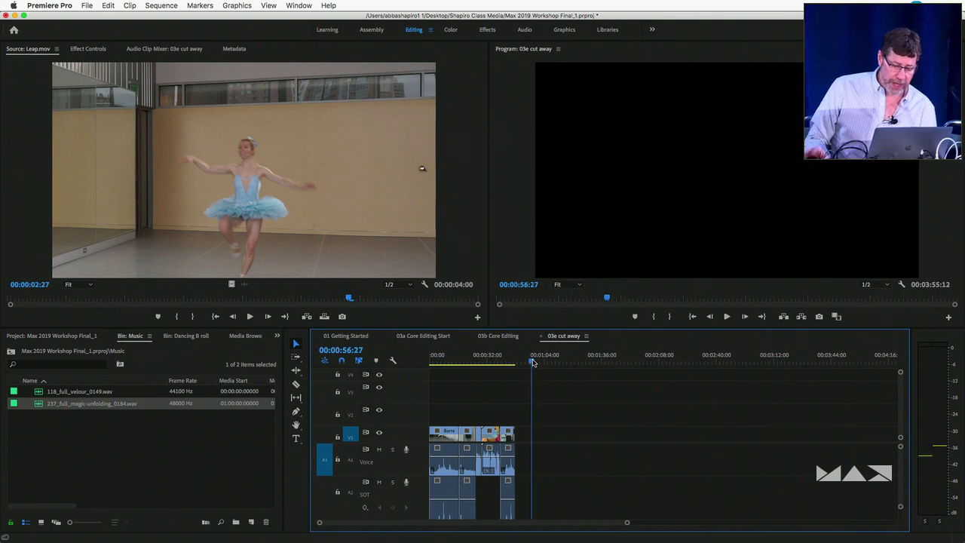
{"action": "key", "text": "period"}
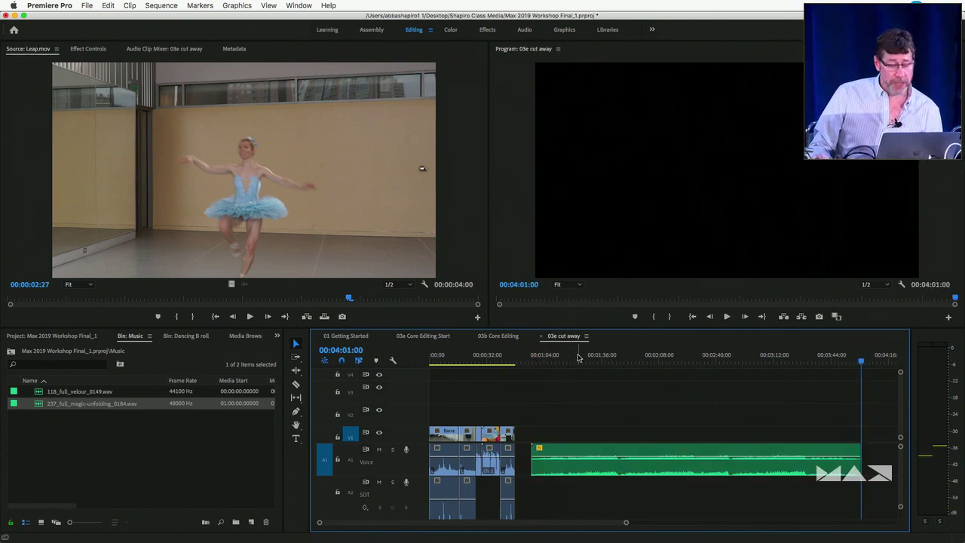
{"action": "left_click", "coordinate": [578, 357]}
Step: Play the sequence from partway into the new music clip
{"action": "key", "text": "space"}
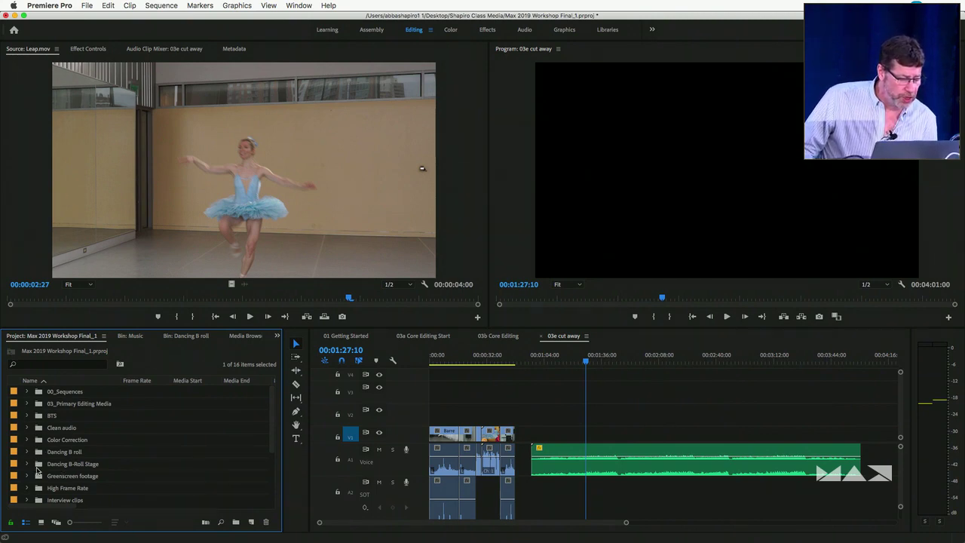
Step: Expand Interview clips > Close and open Camera 01_Close Interview MS.mov in the Source monitor
{"action": "scroll", "coordinate": [38, 469], "scroll_direction": "down", "scroll_amount": 5}
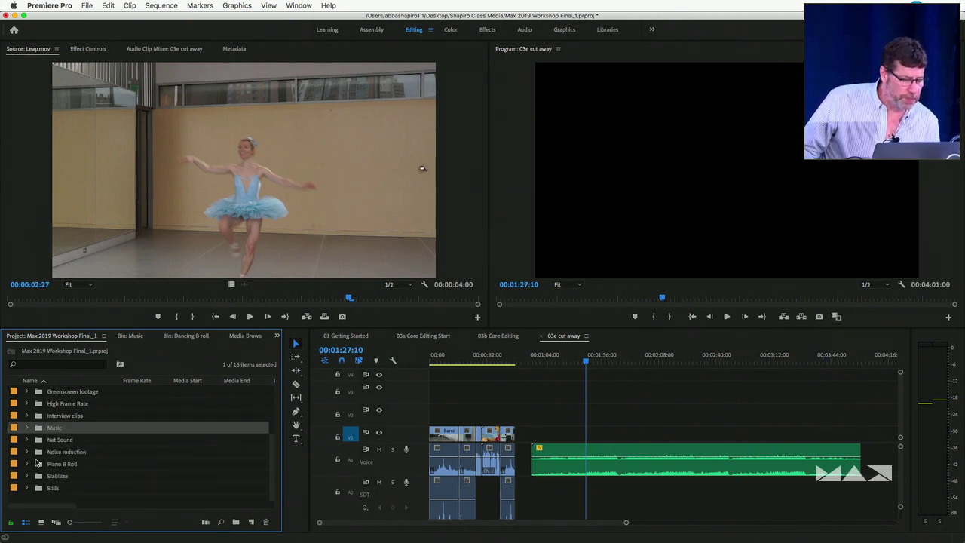
{"action": "scroll", "coordinate": [38, 462], "scroll_direction": "up", "scroll_amount": 1}
{"action": "left_click", "coordinate": [27, 439]}
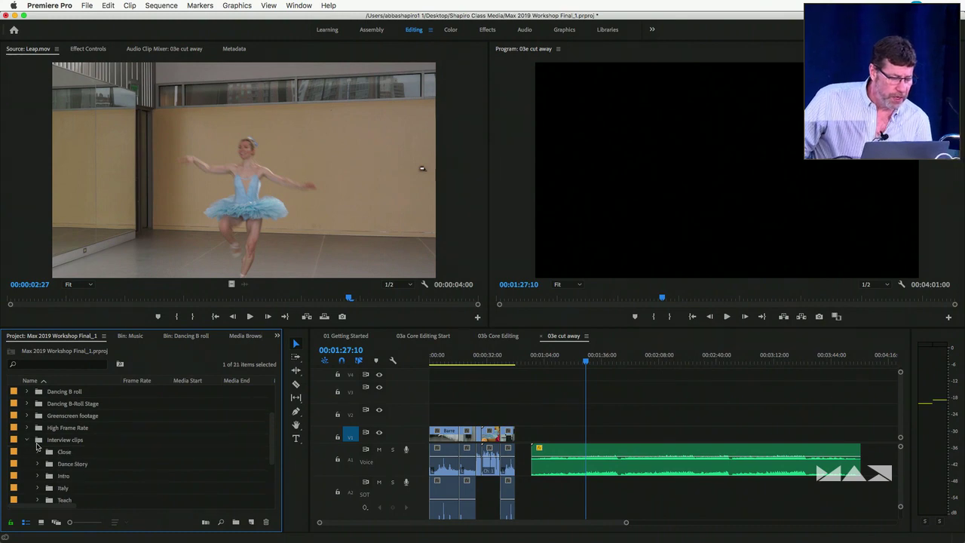
{"action": "left_click", "coordinate": [41, 453]}
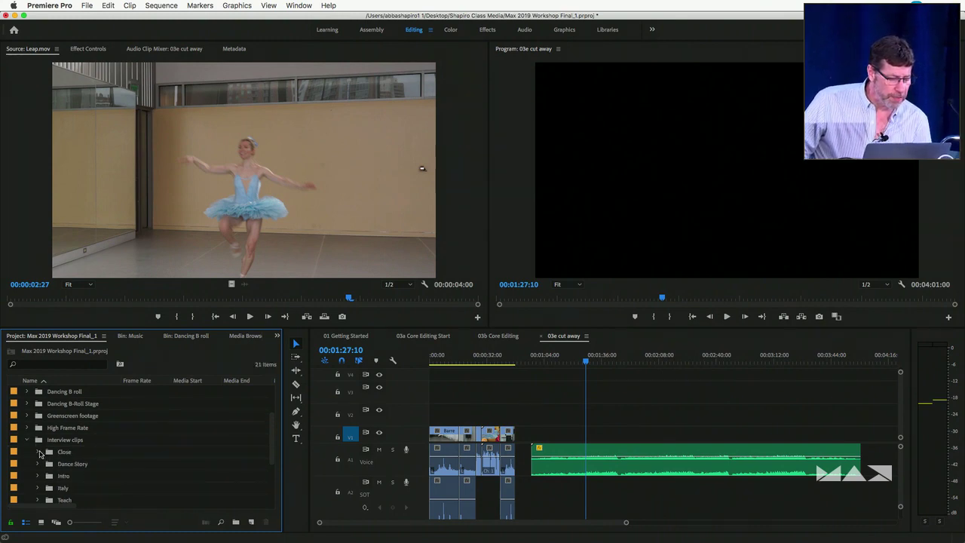
{"action": "left_click", "coordinate": [38, 452]}
{"action": "double_click", "coordinate": [59, 467]}
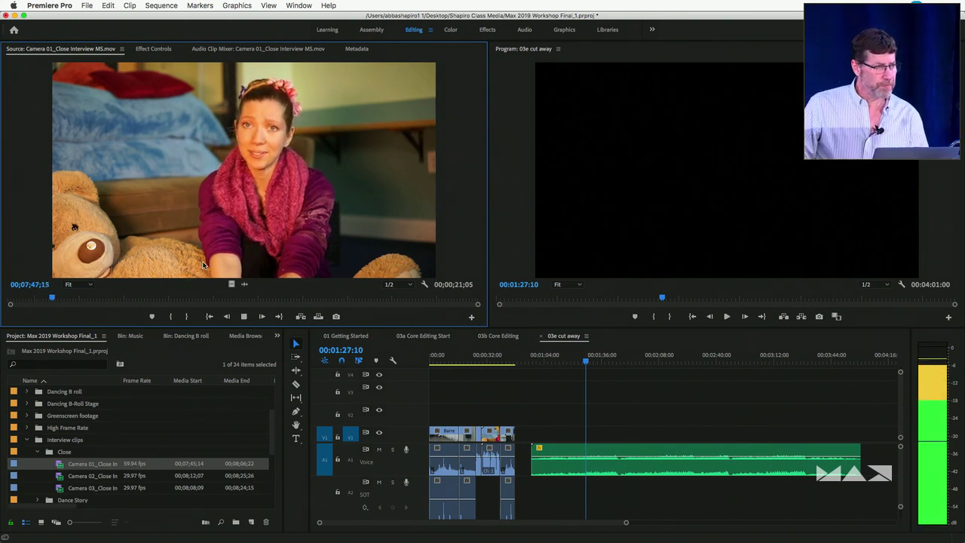
{"action": "key", "text": "space"}
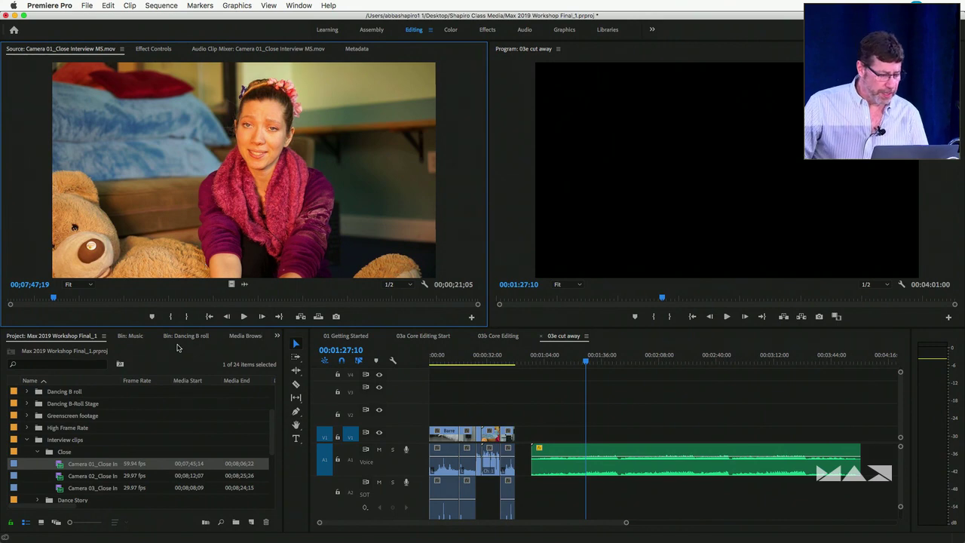
Step: Set the clip's audio gain to -12 dB
{"action": "key", "text": "g"}
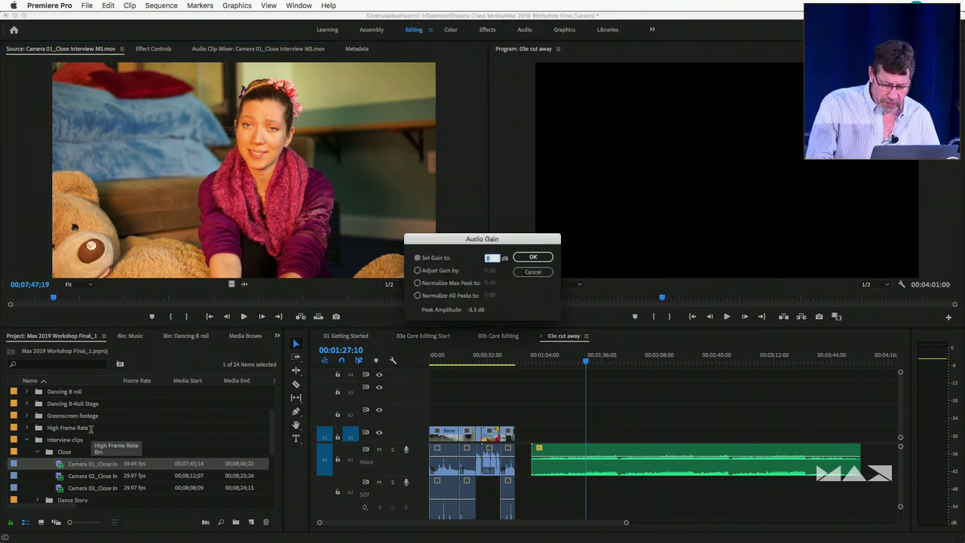
{"action": "type", "text": "-12"}
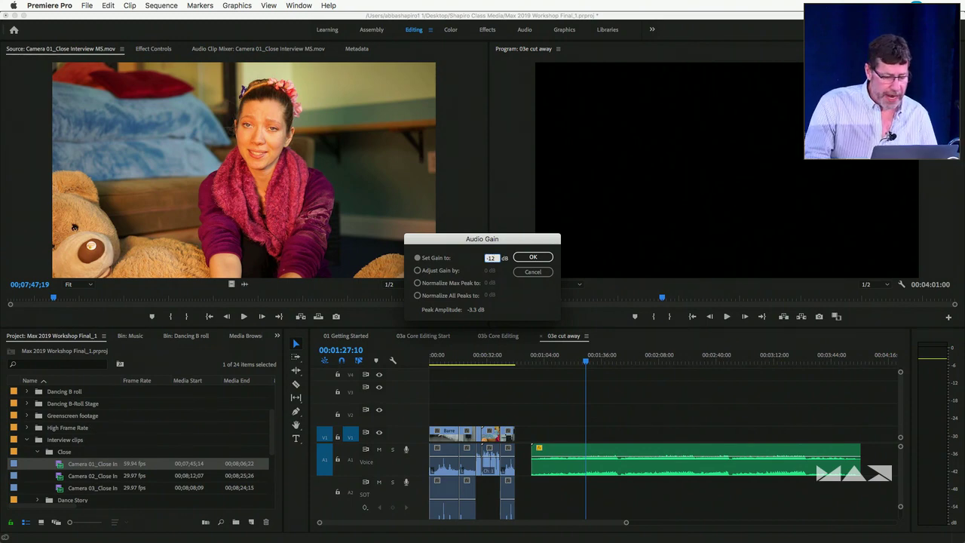
{"action": "key", "text": "Return"}
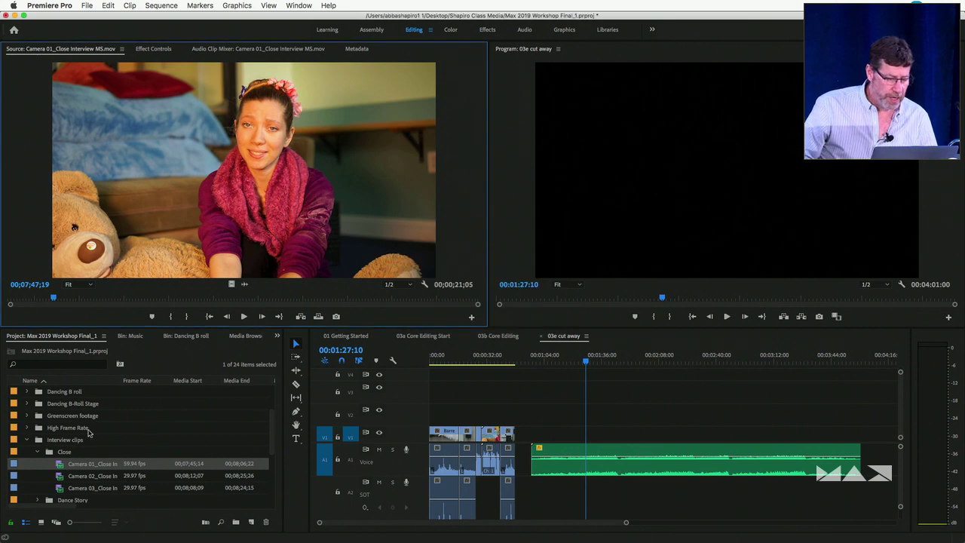
Step: Append the Camera 01 close interview clip after the music, undoing an accidental move into Close
{"action": "left_click", "coordinate": [59, 467]}
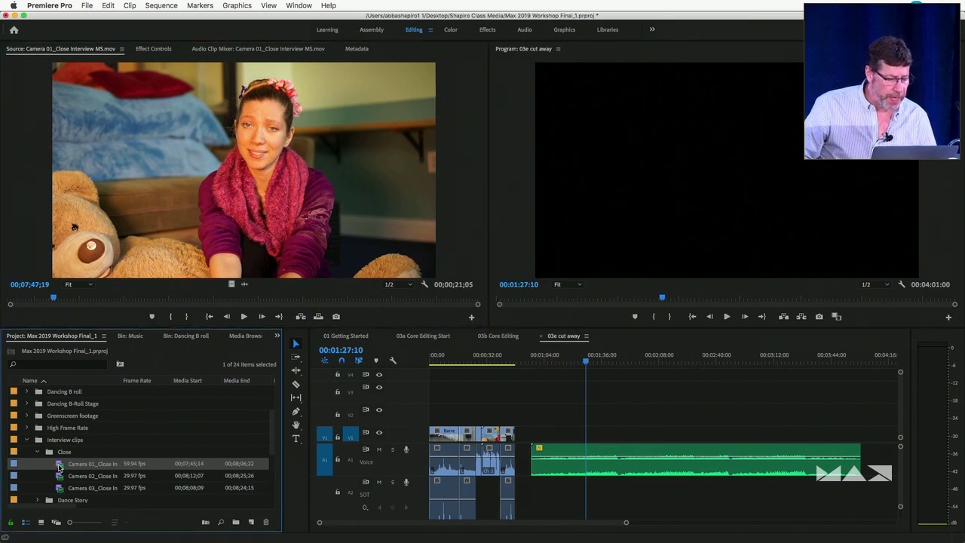
{"action": "left_click_drag", "start_coordinate": [59, 467], "coordinate": [64, 440]}
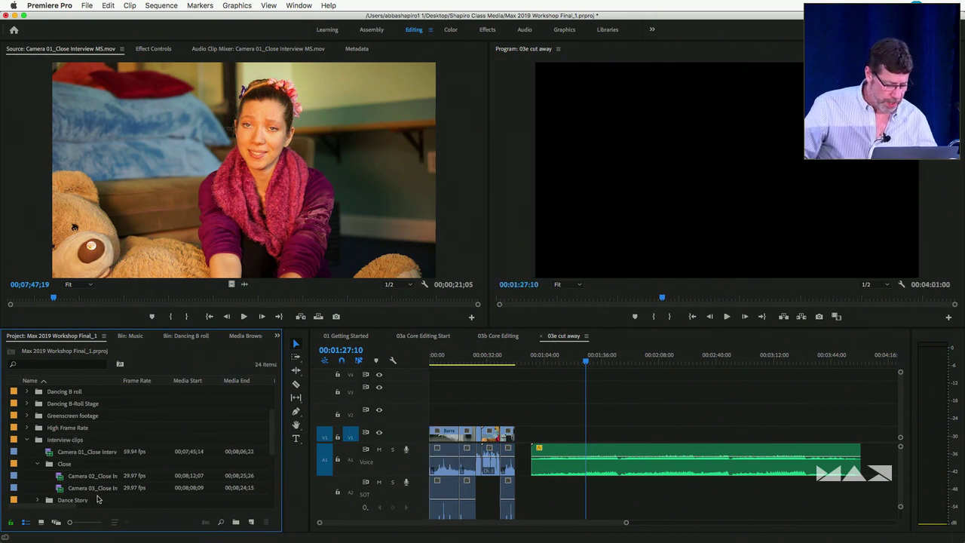
{"action": "key", "text": "super+z"}
{"action": "left_click_drag", "start_coordinate": [59, 467], "coordinate": [866, 452]}
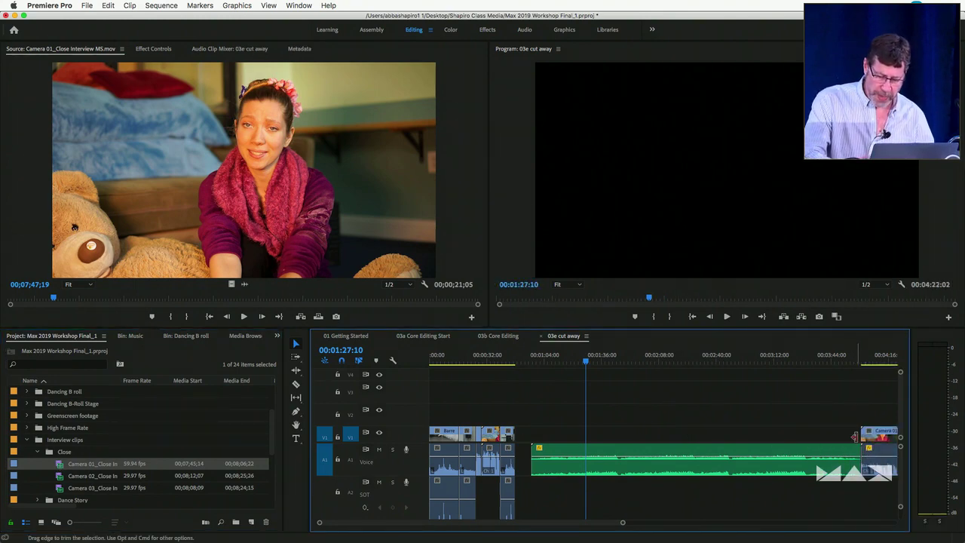
Step: Fit the whole sequence in view and play the new interview clip through to 00:04:09:00
{"action": "key", "text": "backslash"}
{"action": "left_click", "coordinate": [828, 363]}
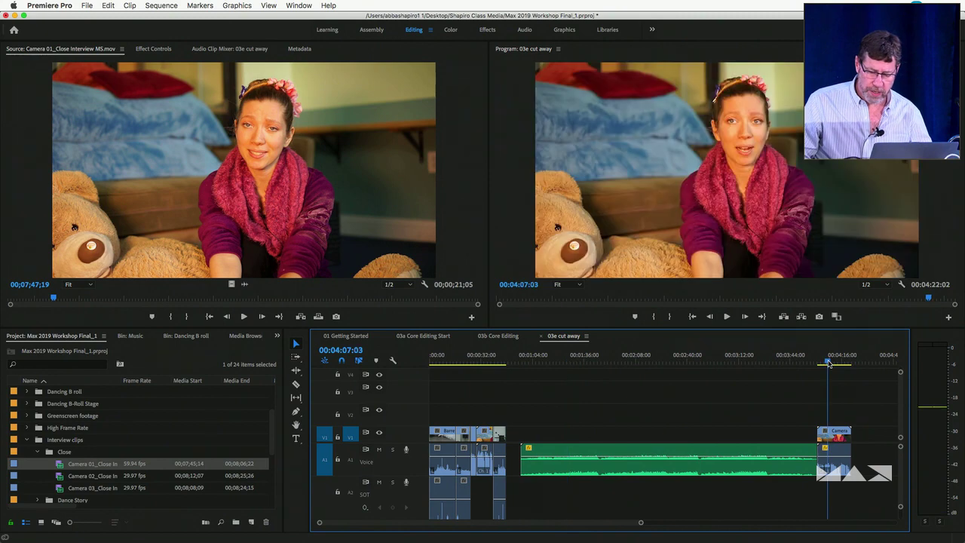
{"action": "key", "text": "space"}
{"action": "scroll", "coordinate": [828, 364], "scroll_direction": "right", "scroll_amount": 3}
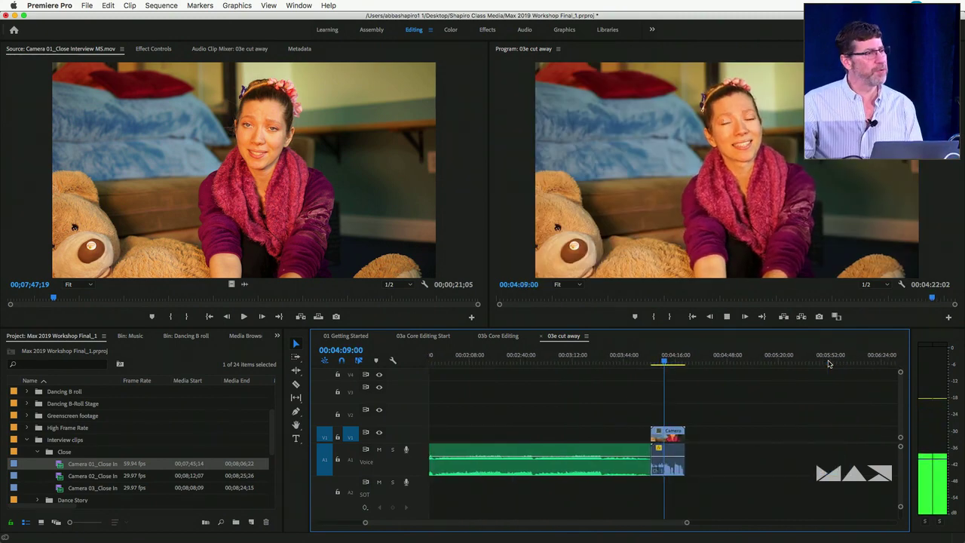
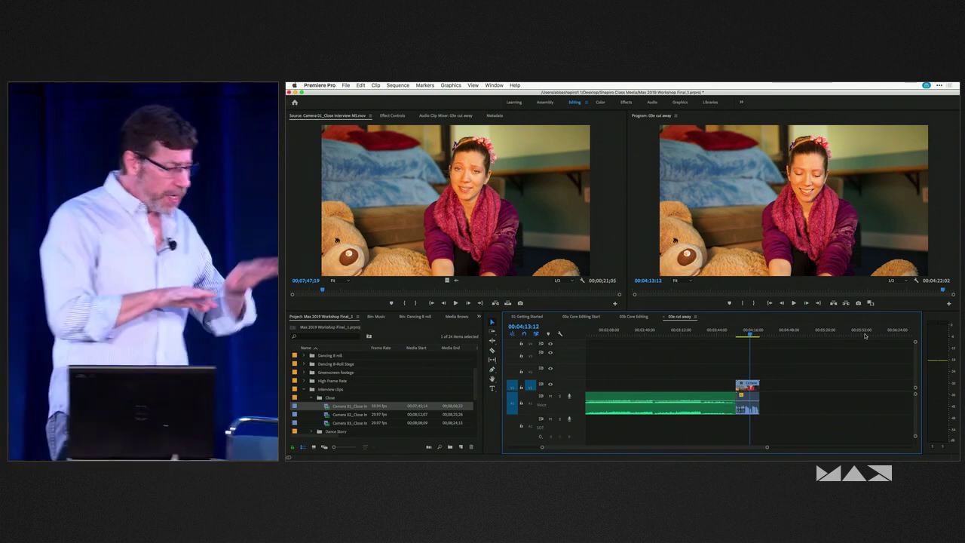
Step: Make V1 taller, then use Track Select Forward (A) to select every clip from the sequence start onward
{"action": "left_click_drag", "start_coordinate": [542, 377], "coordinate": [543, 372]}
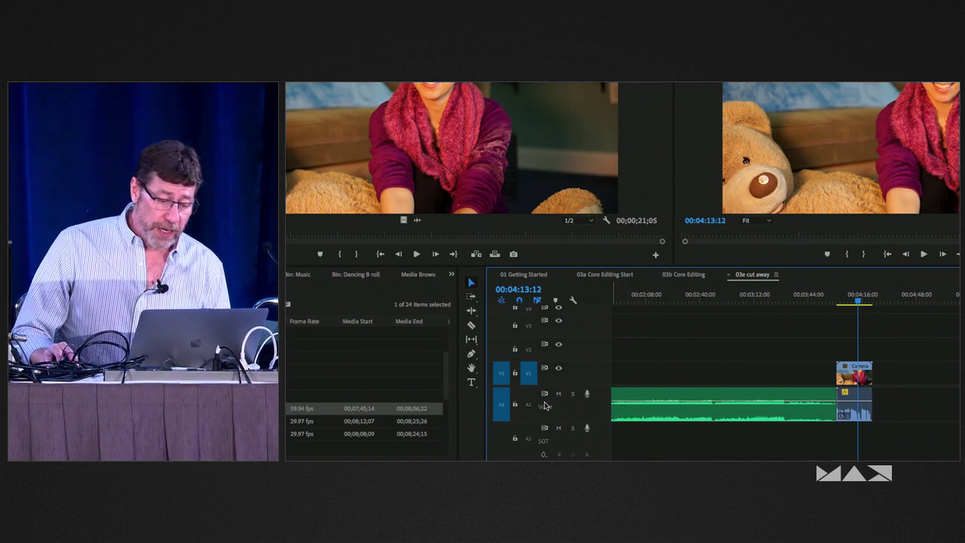
{"action": "left_click", "coordinate": [620, 418]}
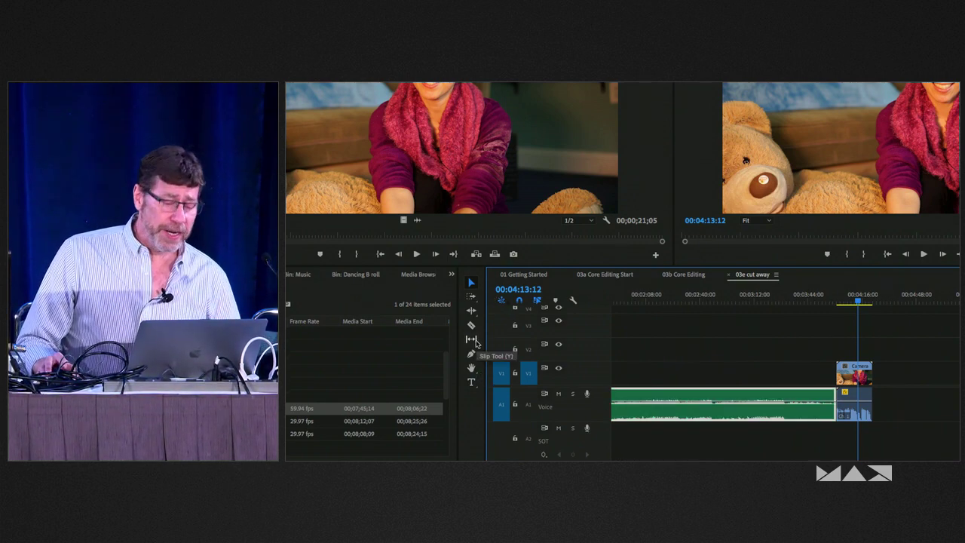
{"action": "scroll", "coordinate": [545, 386], "scroll_direction": "up", "scroll_amount": 1}
{"action": "key", "text": "a"}
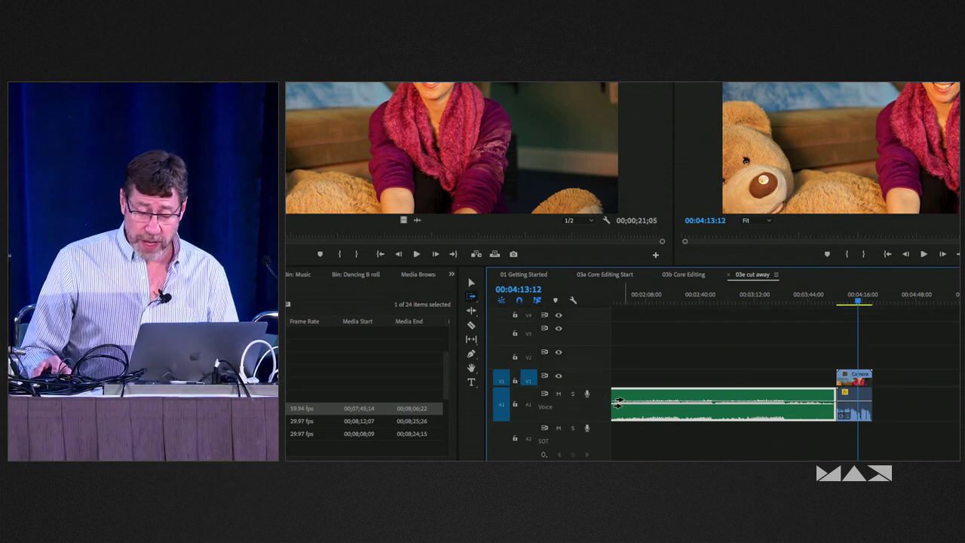
{"action": "scroll", "coordinate": [623, 402], "scroll_direction": "left", "scroll_amount": 5}
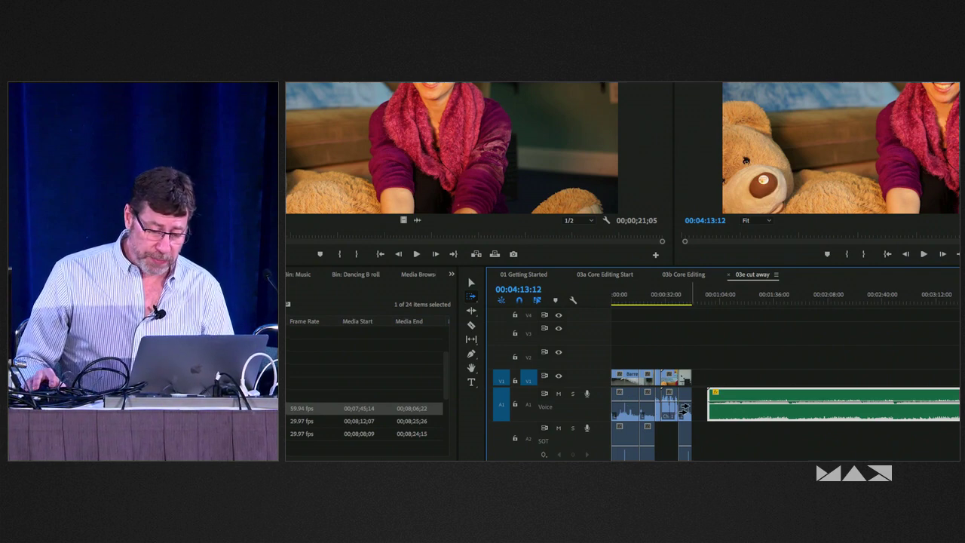
{"action": "left_click", "coordinate": [627, 412]}
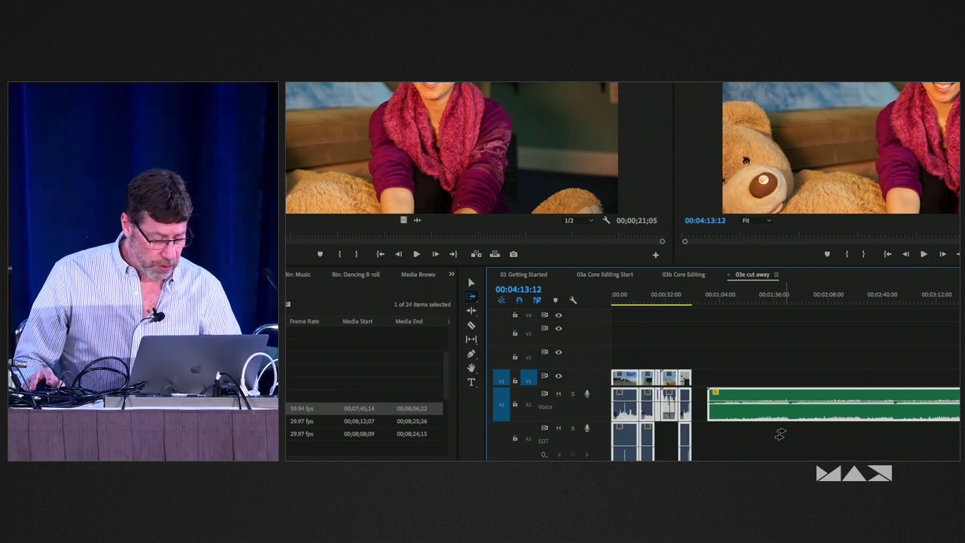
Step: Toggle between the Selection and Track Select Forward tools, reselecting all clips from a later point onward
{"action": "key", "text": "v"}
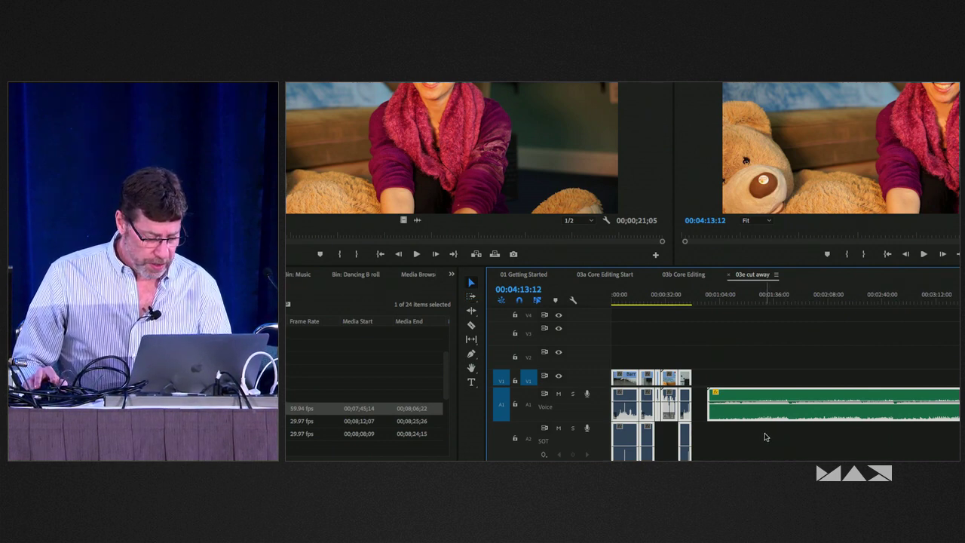
{"action": "key", "text": "a"}
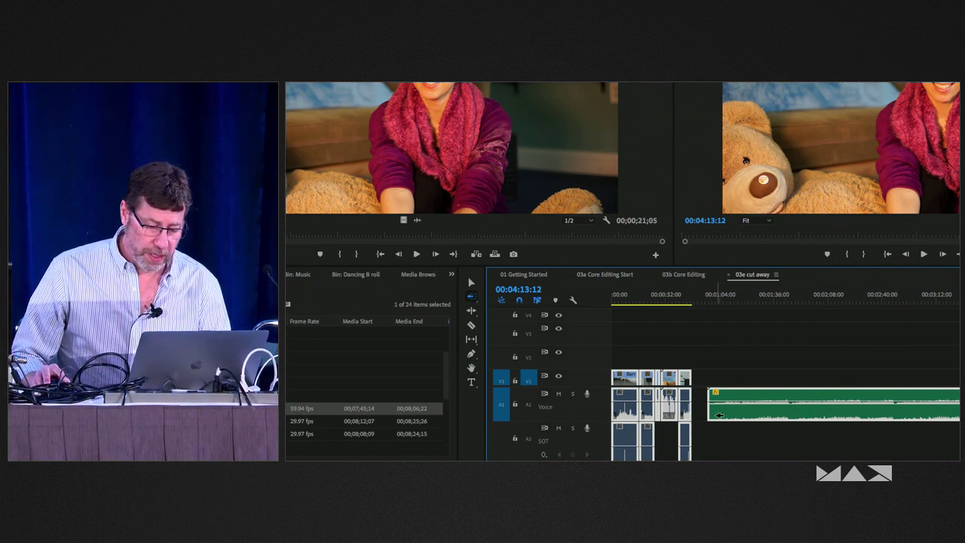
{"action": "left_click", "coordinate": [709, 351]}
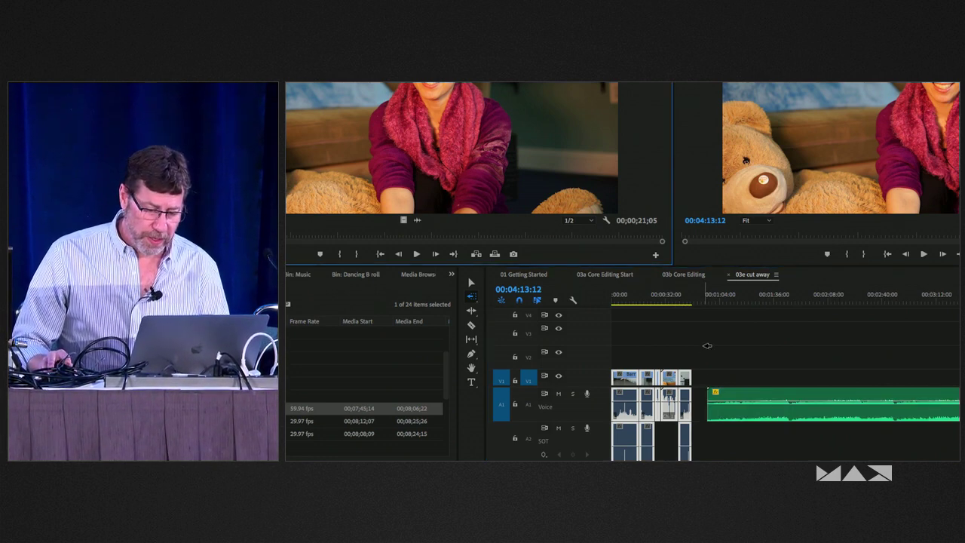
{"action": "left_click", "coordinate": [707, 349]}
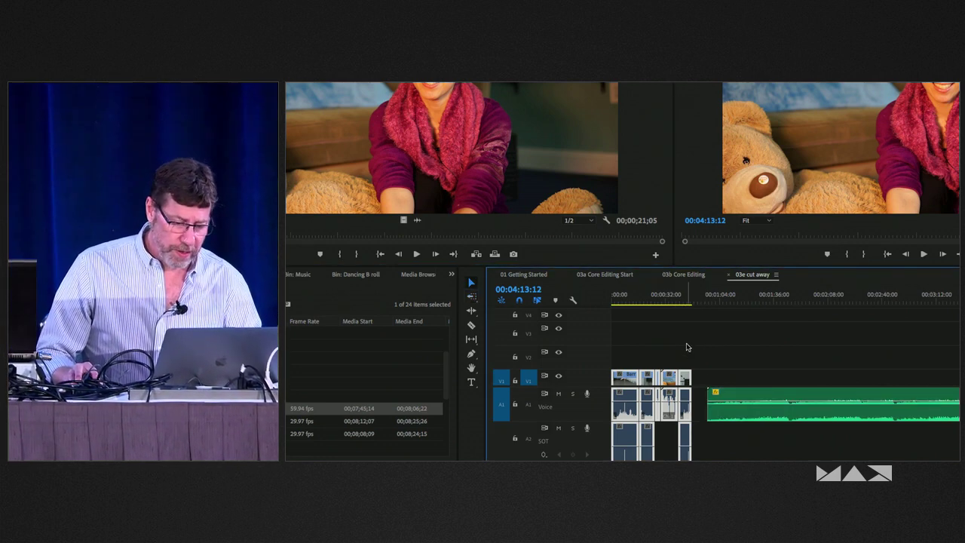
{"action": "key", "text": "v"}
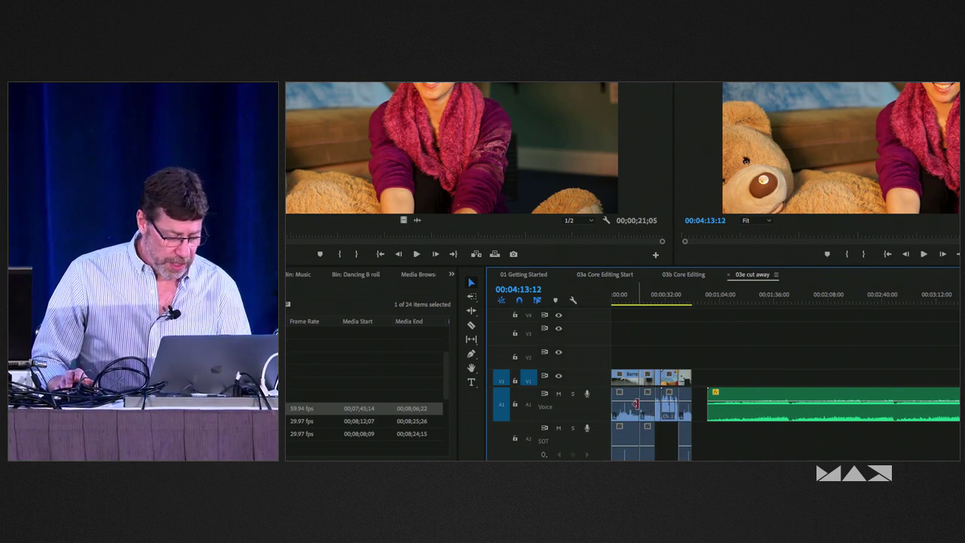
{"action": "key", "text": "a"}
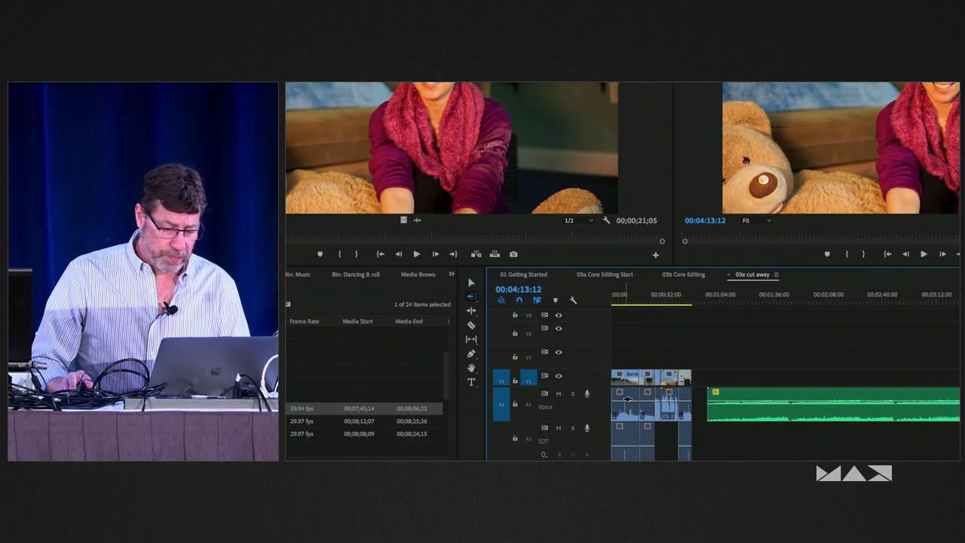
{"action": "left_click", "coordinate": [630, 396]}
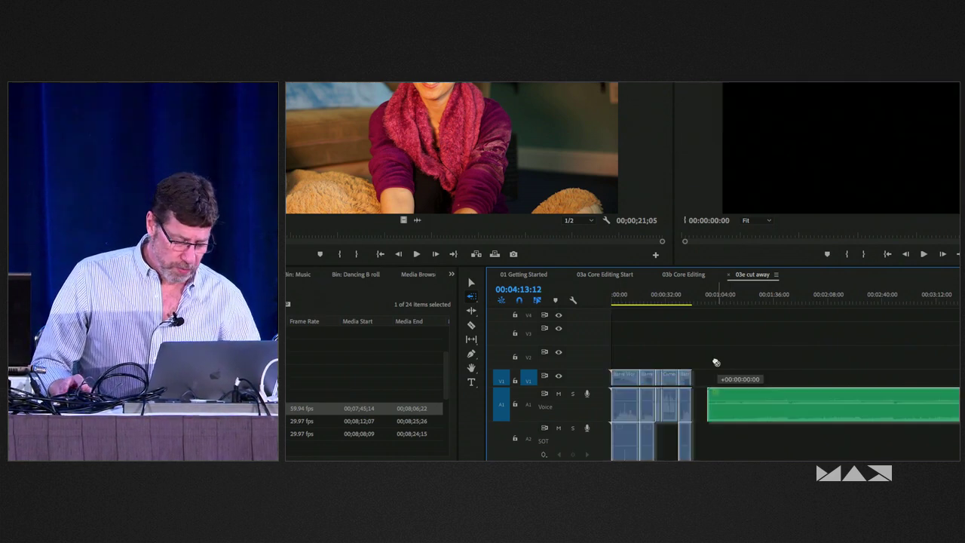
{"action": "key", "text": "c"}
{"action": "key", "text": "v"}
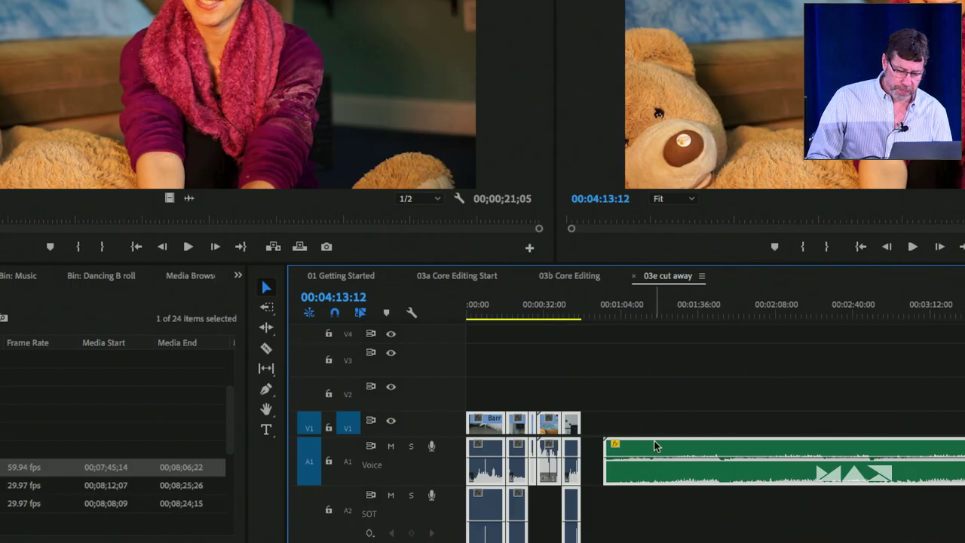
Step: Marquee-select the V1 and A1 clips from the right end of A1 back to the sequence start
{"action": "left_click", "coordinate": [711, 481]}
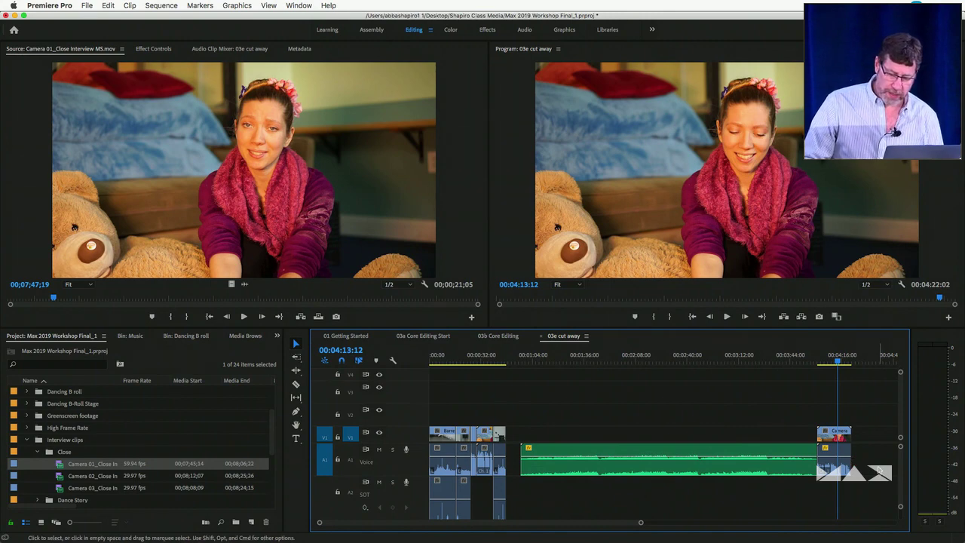
{"action": "left_click_drag", "start_coordinate": [879, 467], "coordinate": [472, 444]}
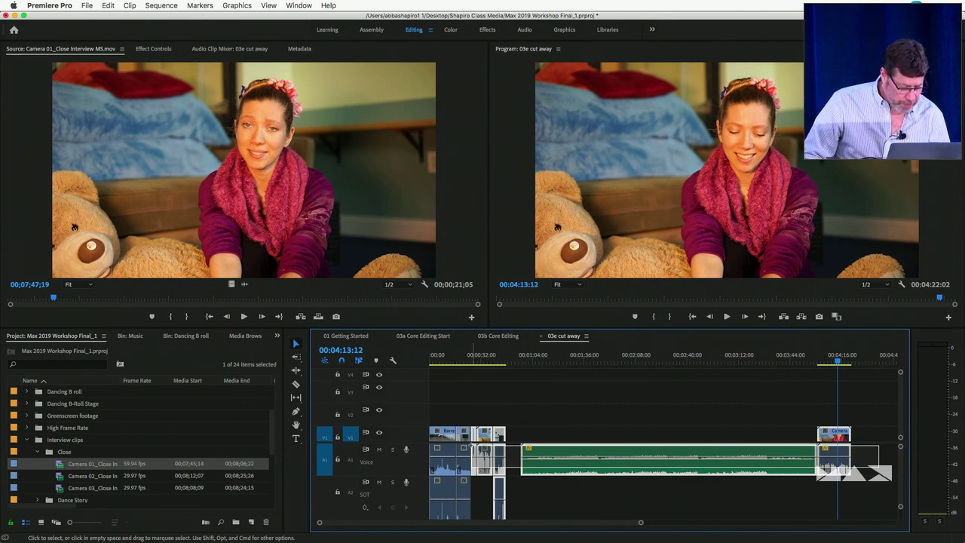
{"action": "left_click_drag", "start_coordinate": [473, 445], "coordinate": [452, 408]}
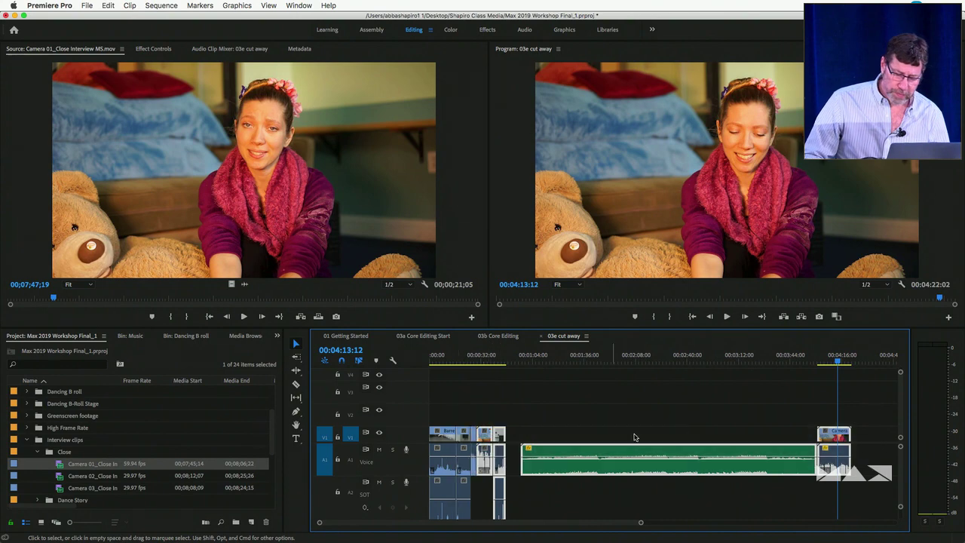
{"action": "left_click", "coordinate": [867, 457]}
{"action": "left_click_drag", "start_coordinate": [874, 453], "coordinate": [520, 407]}
{"action": "left_click", "coordinate": [884, 457]}
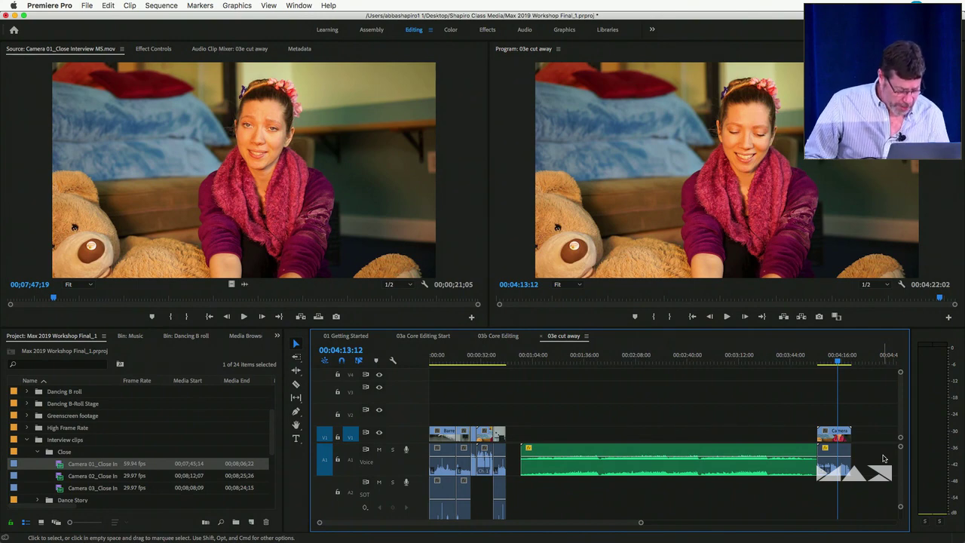
{"action": "left_click_drag", "start_coordinate": [884, 457], "coordinate": [884, 413]}
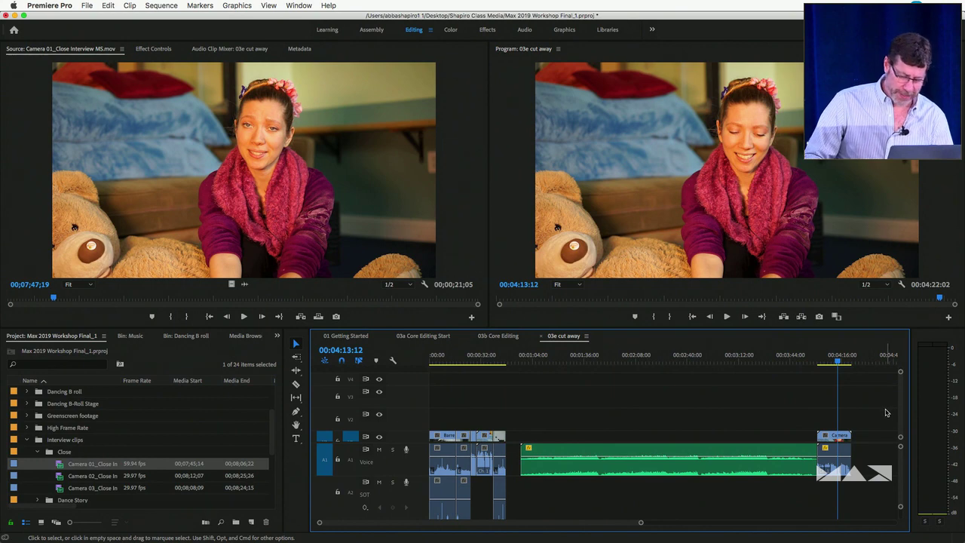
{"action": "left_click_drag", "start_coordinate": [881, 466], "coordinate": [437, 356]}
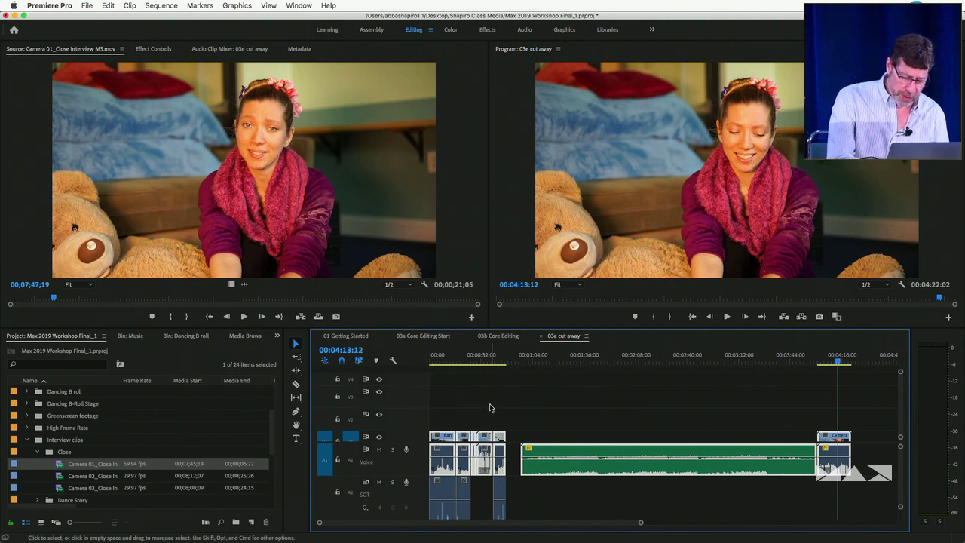
{"action": "key", "text": "g"}
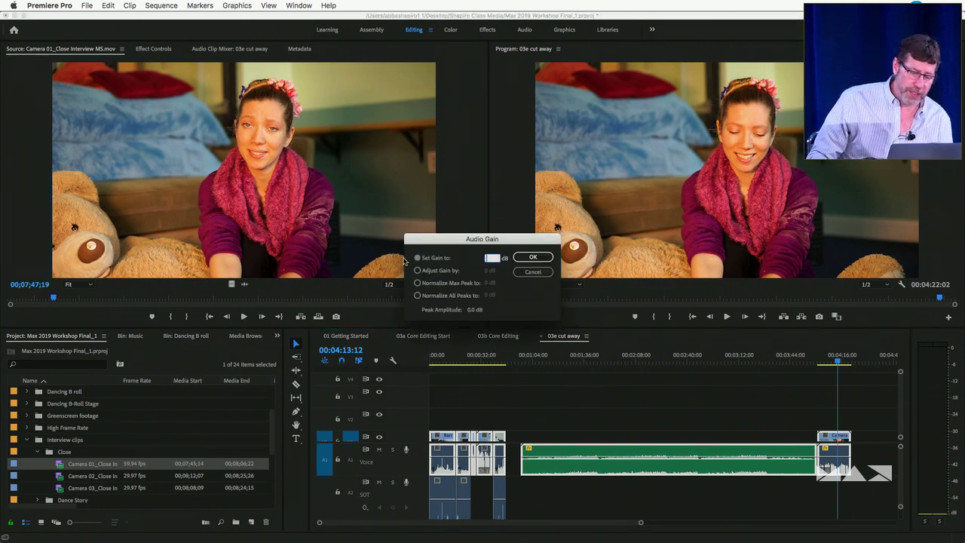
{"action": "left_click", "coordinate": [418, 271]}
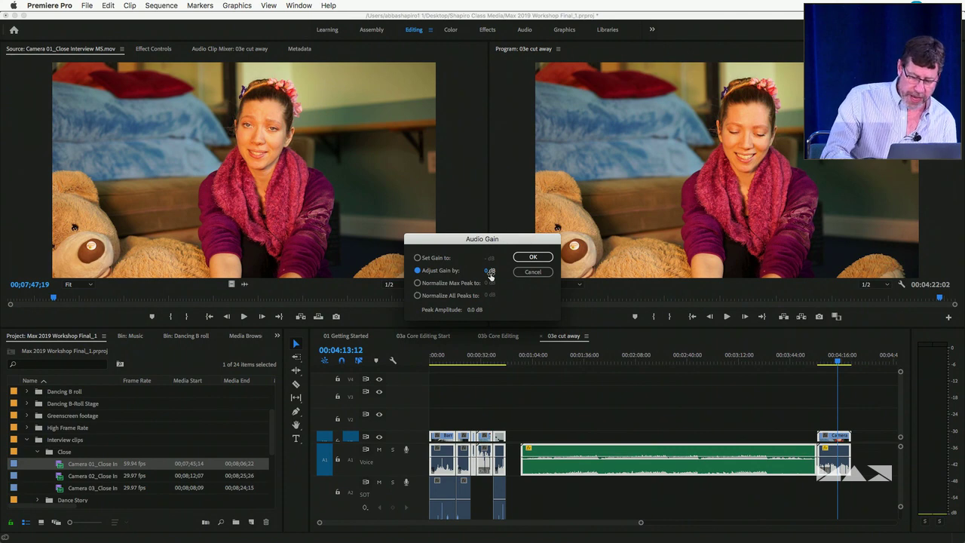
{"action": "key", "text": "Return"}
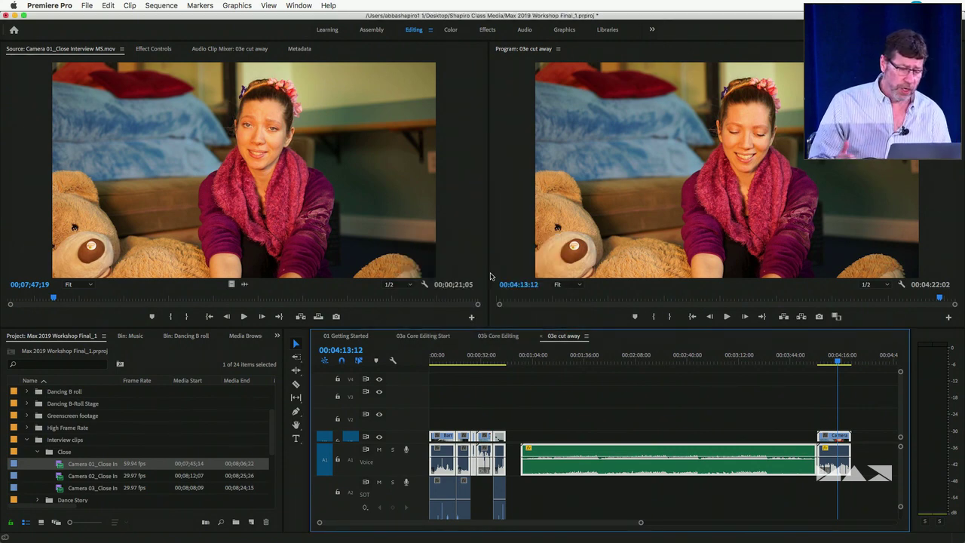
Step: Play Keynote's Fix the Meters slide full screen, then switch back to Premiere Pro
{"action": "key", "text": "super+Tab"}
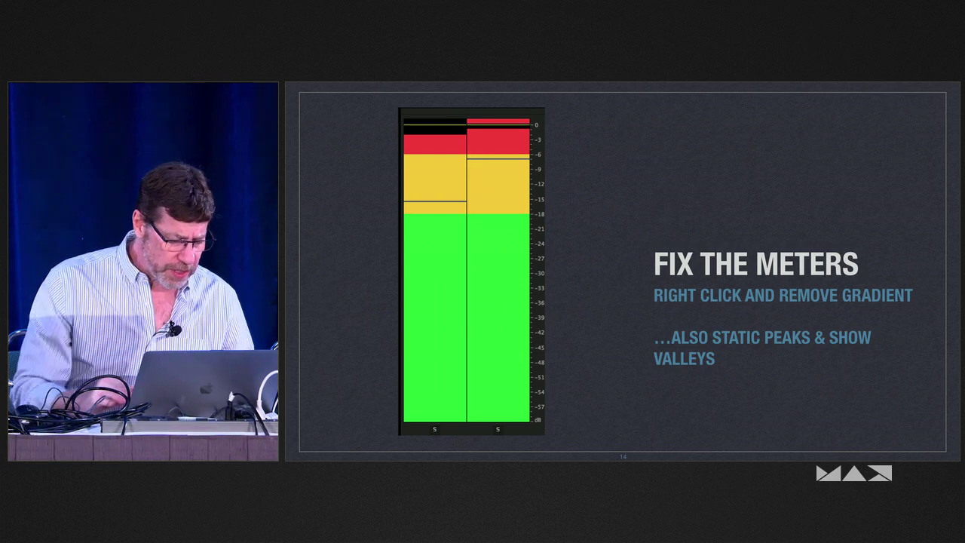
{"action": "key", "text": "Escape"}
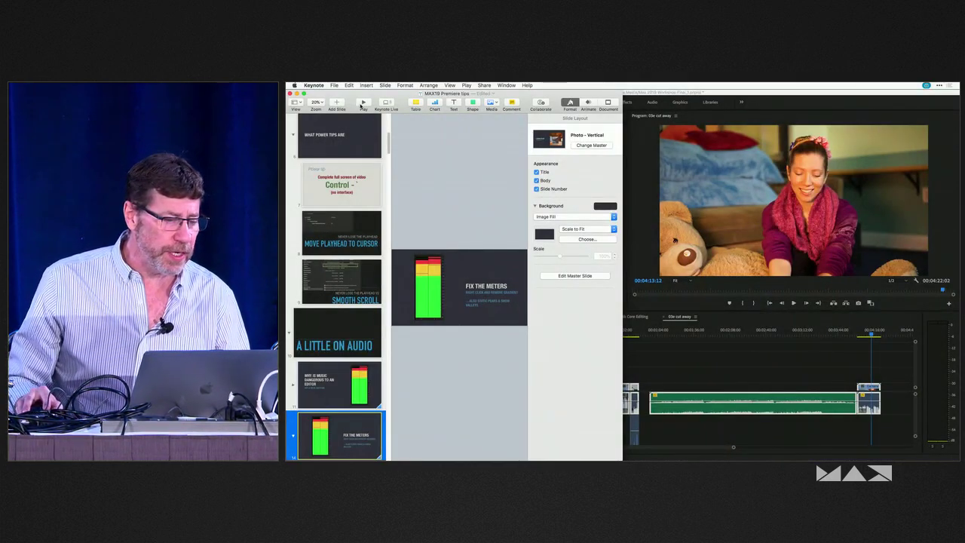
{"action": "key", "text": "alt+super+p"}
{"action": "key", "text": "super+Tab"}
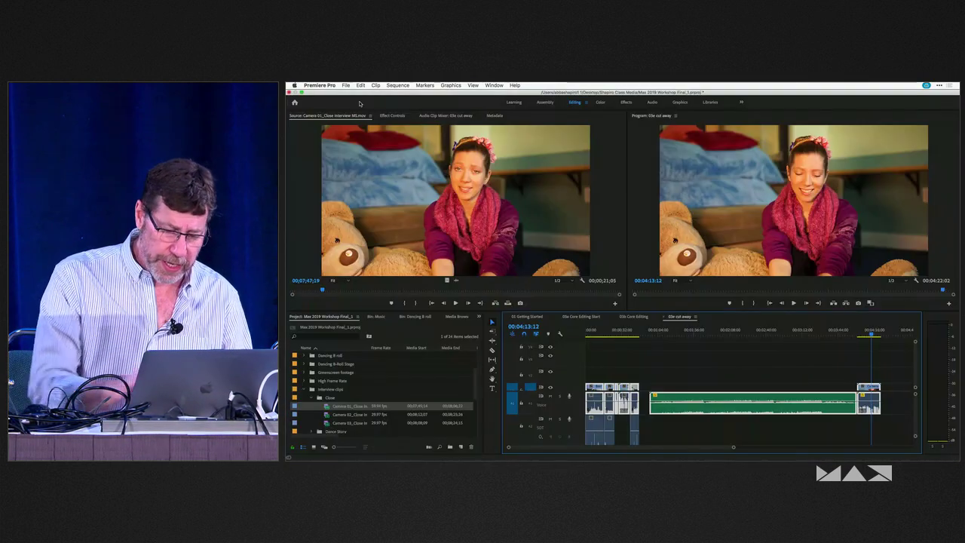
Step: Move the playhead to about 00:01:27:20, adjust the zoom, and maximize the Timeline panel
{"action": "left_click", "coordinate": [667, 331]}
{"action": "left_click", "coordinate": [669, 333]}
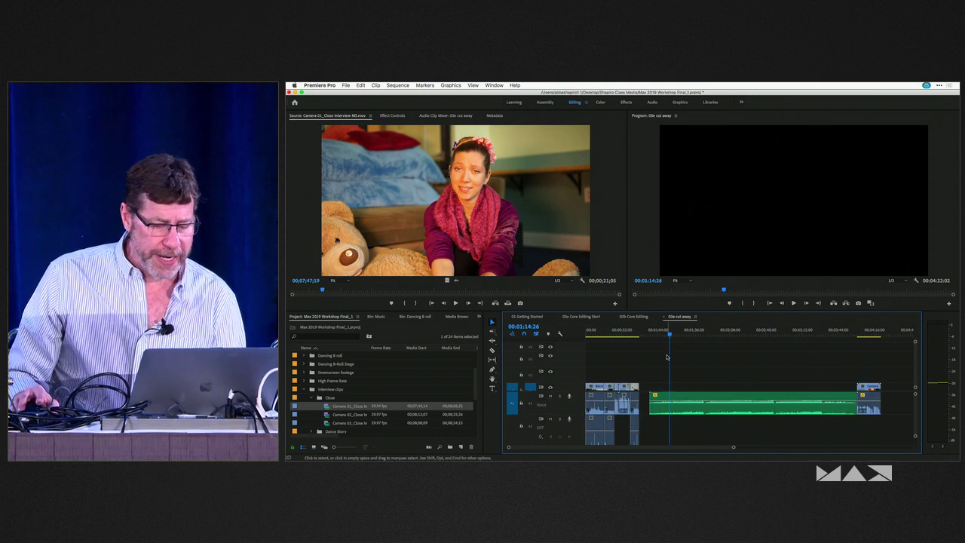
{"action": "left_click", "coordinate": [684, 333]}
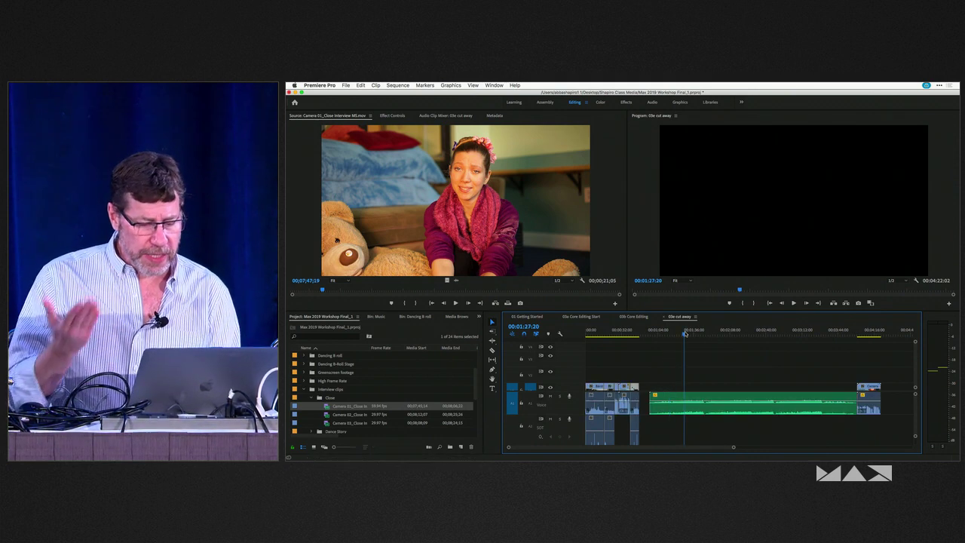
{"action": "key", "text": "equal"}
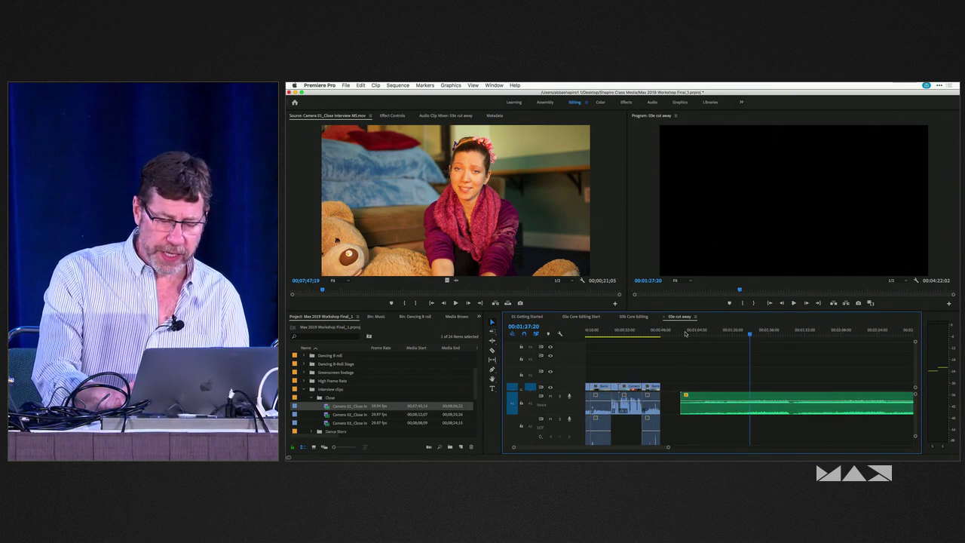
{"action": "key", "text": "minus"}
{"action": "key", "text": "minus"}
{"action": "key", "text": "minus"}
{"action": "key", "text": "equal"}
{"action": "key", "text": "equal"}
{"action": "key", "text": "equal"}
{"action": "key", "text": "equal"}
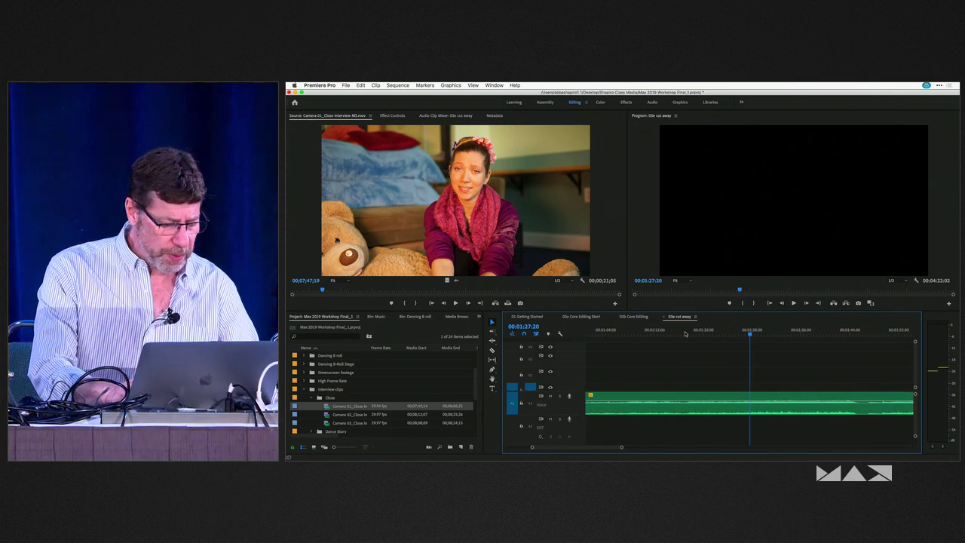
{"action": "key", "text": "grave"}
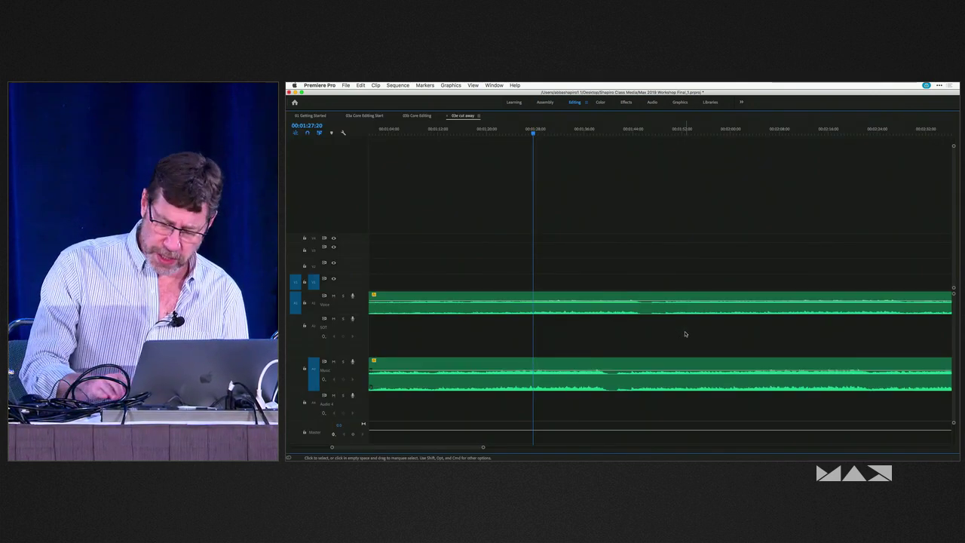
Step: Delete the two long green music clips and zoom to show the whole sequence
{"action": "key", "text": "Home"}
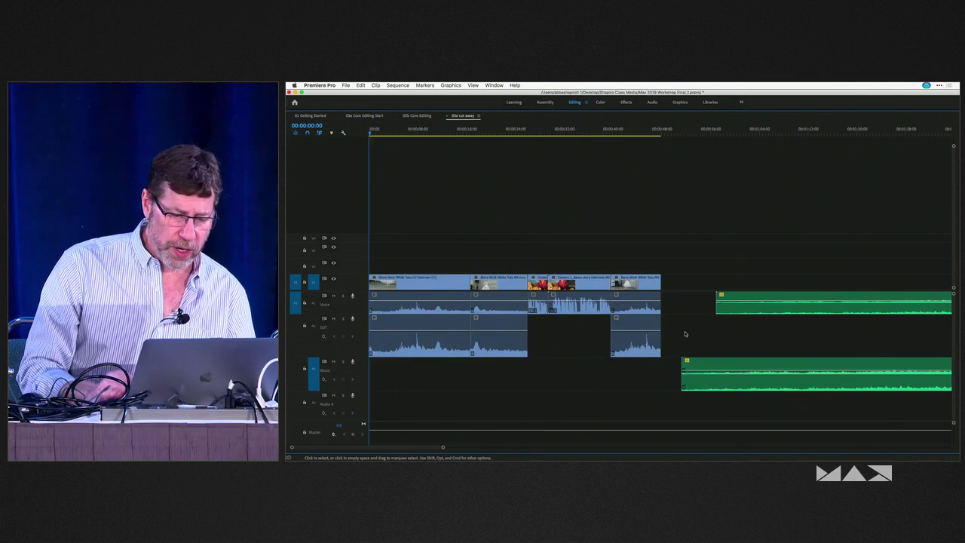
{"action": "left_click_drag", "start_coordinate": [707, 281], "coordinate": [772, 416]}
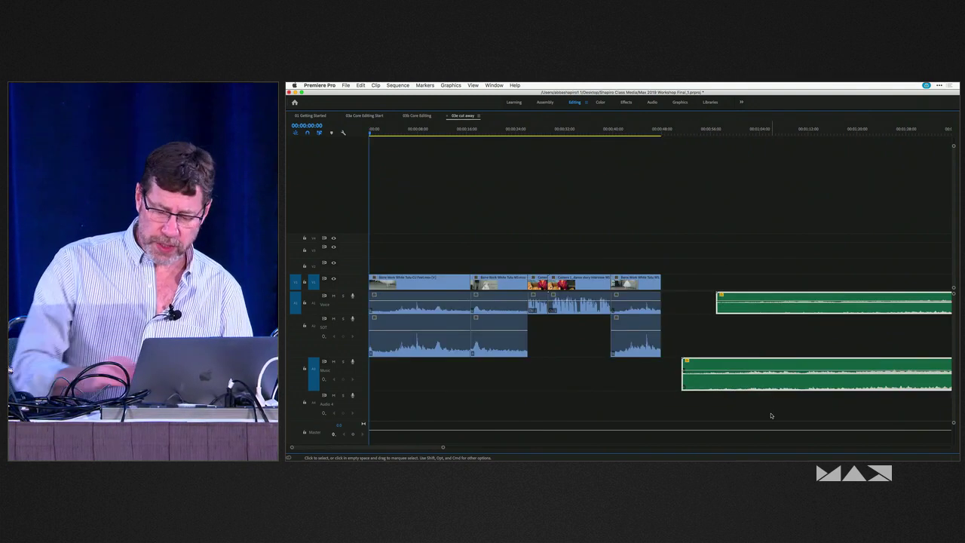
{"action": "key", "text": "Delete"}
{"action": "key", "text": "backslash"}
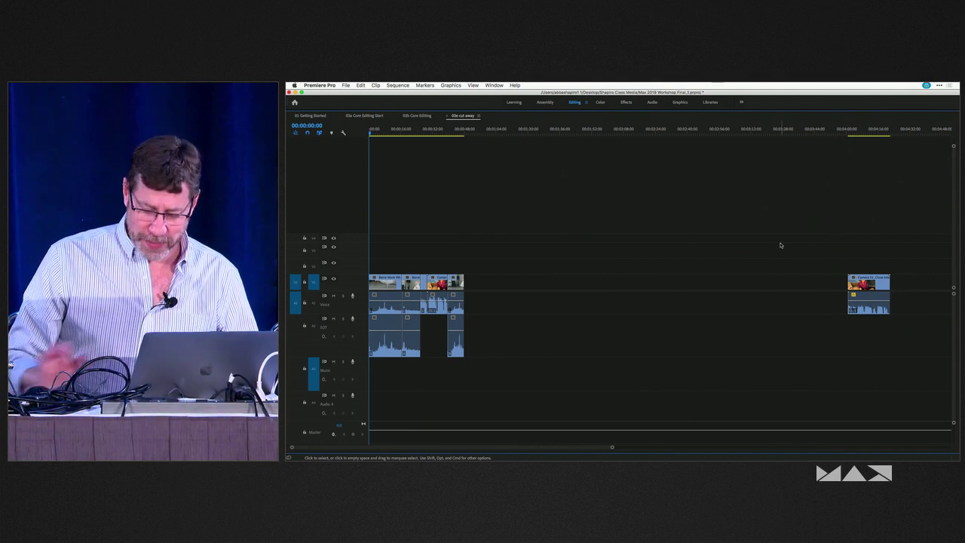
{"action": "key", "text": "super+z"}
{"action": "key", "text": "super+shift+z"}
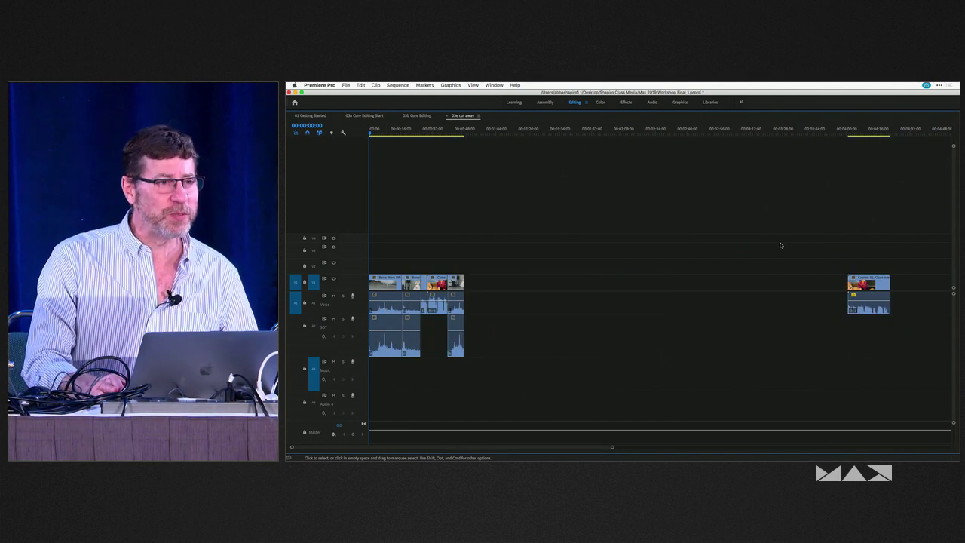
Step: Move the far clip from near 4:00 right beside the first clips and zoom to fit
{"action": "left_click_drag", "start_coordinate": [842, 240], "coordinate": [876, 315]}
{"action": "left_click_drag", "start_coordinate": [877, 281], "coordinate": [501, 293]}
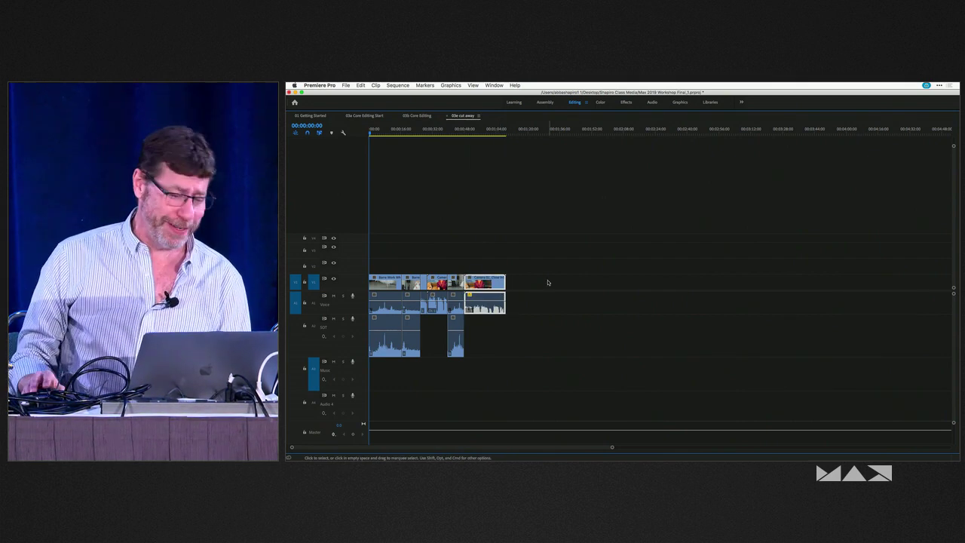
{"action": "key", "text": "backslash"}
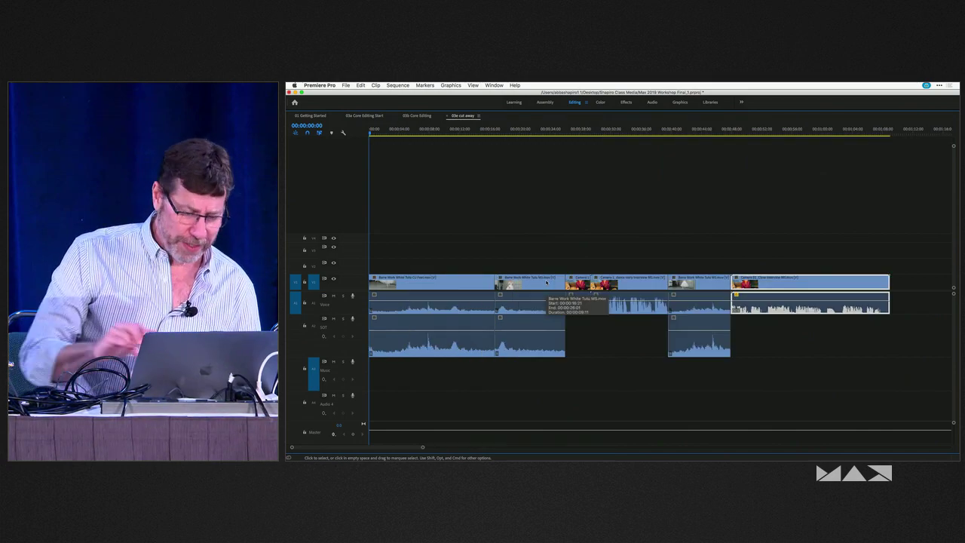
Step: Lift the Camera 01 Close Interview clip onto Video 2 and park the playhead at 00:00:23:17
{"action": "left_click", "coordinate": [518, 239]}
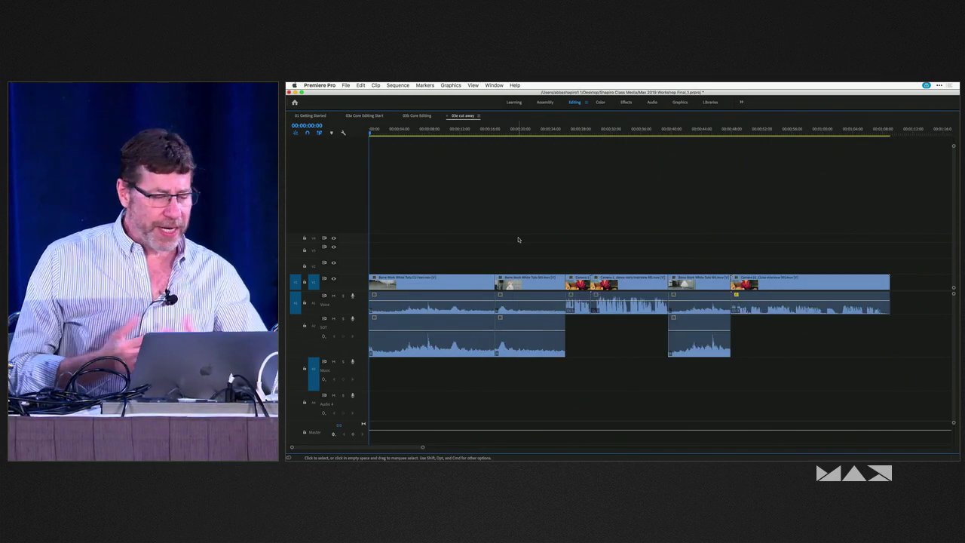
{"action": "left_click_drag", "start_coordinate": [770, 283], "coordinate": [569, 264]}
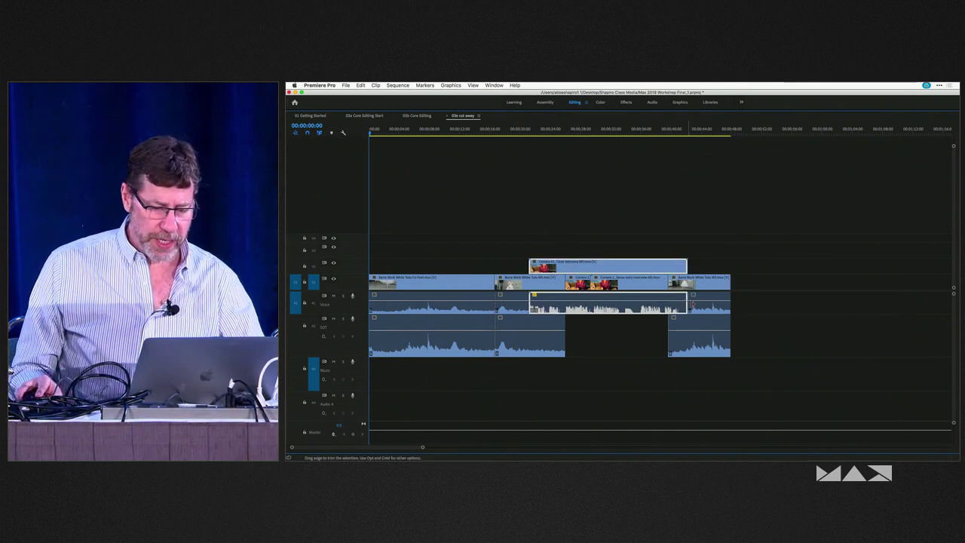
{"action": "left_click", "coordinate": [744, 327]}
{"action": "left_click", "coordinate": [546, 133]}
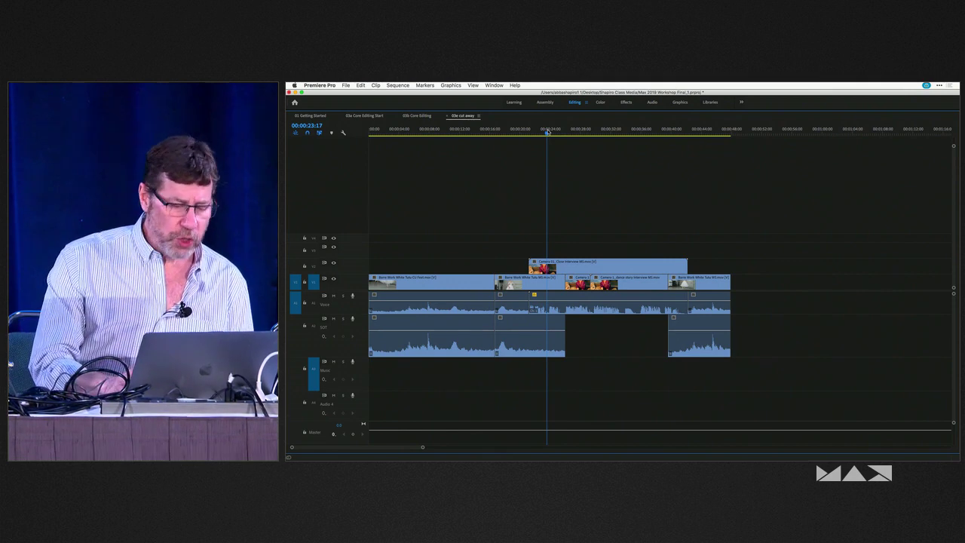
{"action": "key", "text": "equal"}
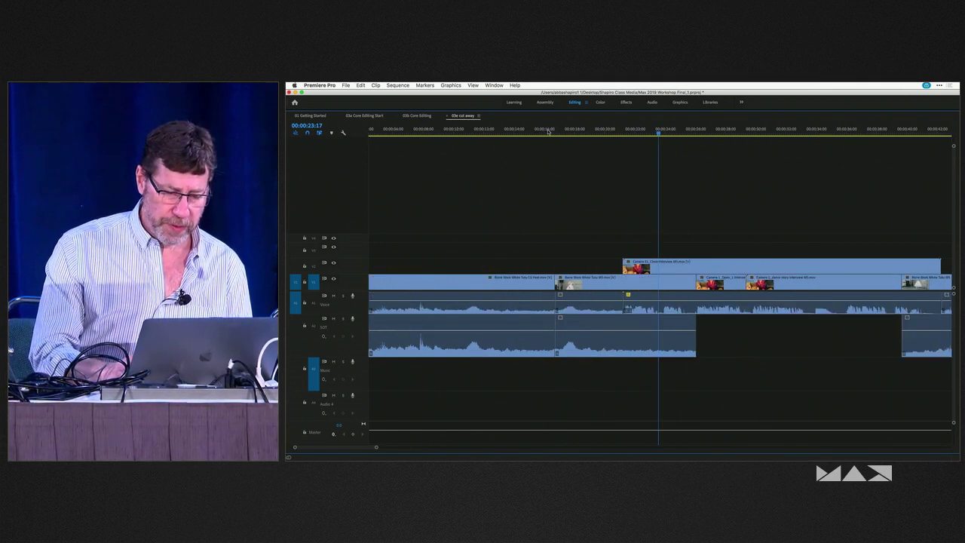
{"action": "key", "text": "minus"}
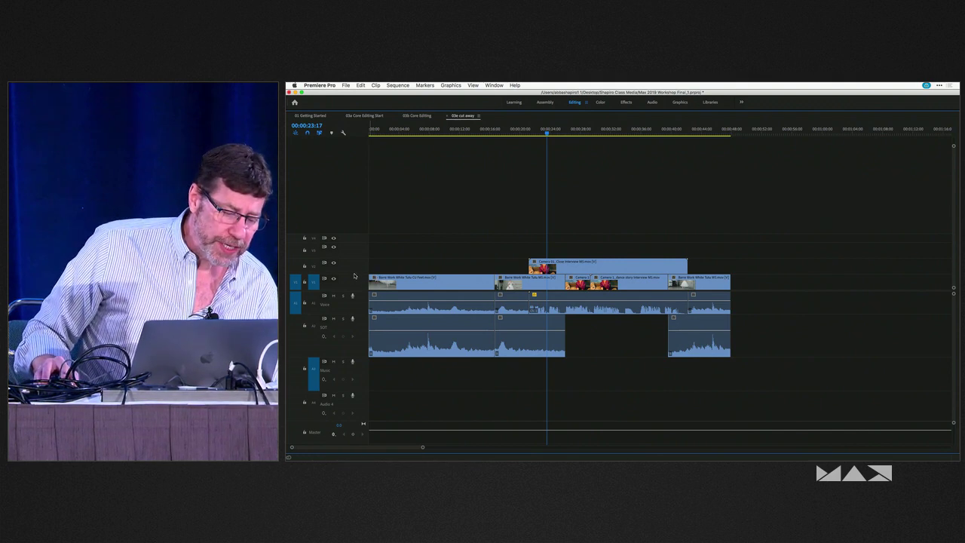
Step: Drag Video 1 taller and enlarge the audio track heights with Alt +/−
{"action": "left_click_drag", "start_coordinate": [354, 274], "coordinate": [353, 258]}
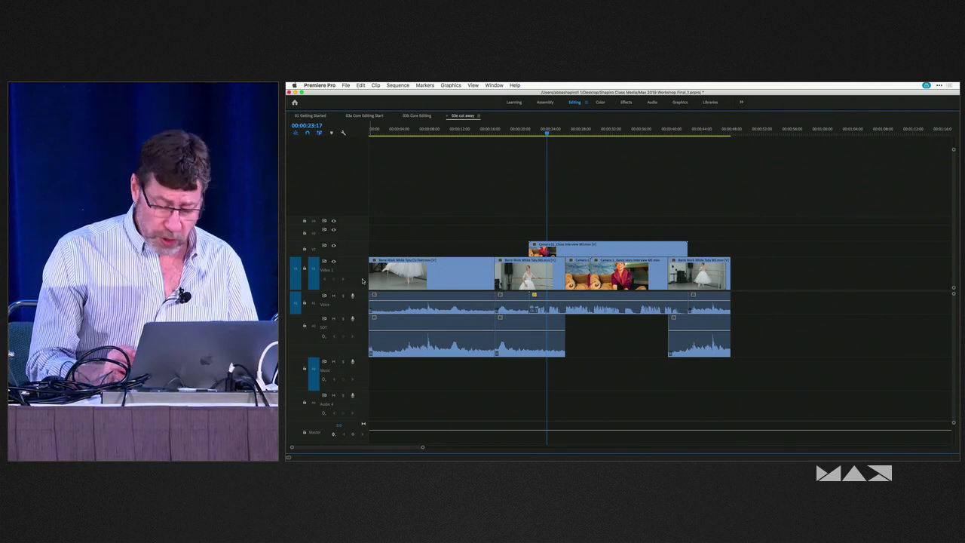
{"action": "key", "text": "alt+equal"}
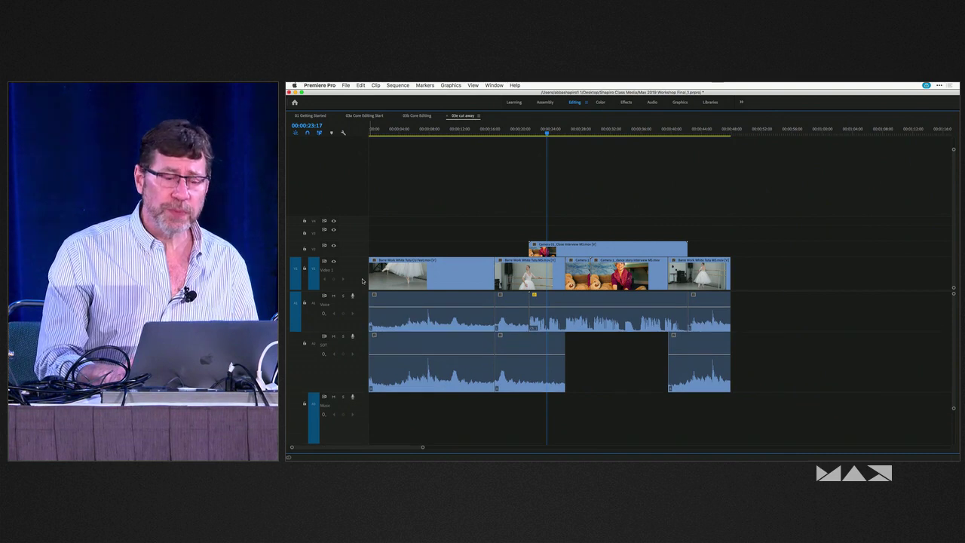
{"action": "key", "text": "alt+equal"}
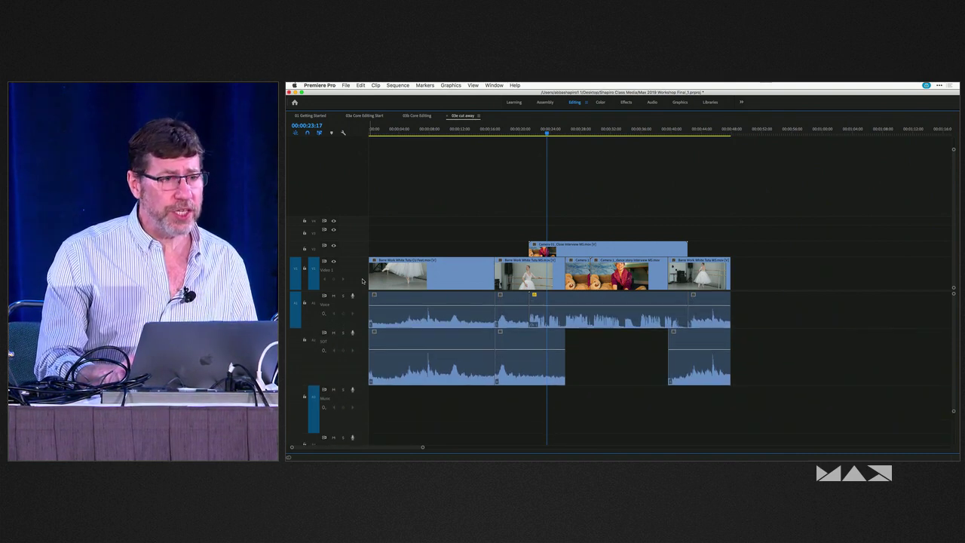
{"action": "key", "text": "alt+minus"}
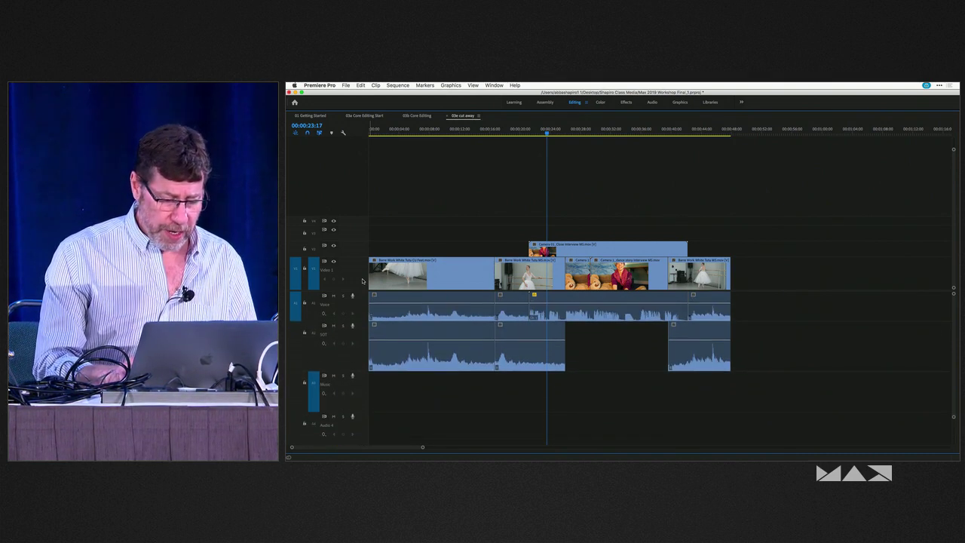
Step: Adjust video and audio track heights with Ctrl/Alt +/− until thumbnails and waveforms show
{"action": "key", "text": "ctrl+equal"}
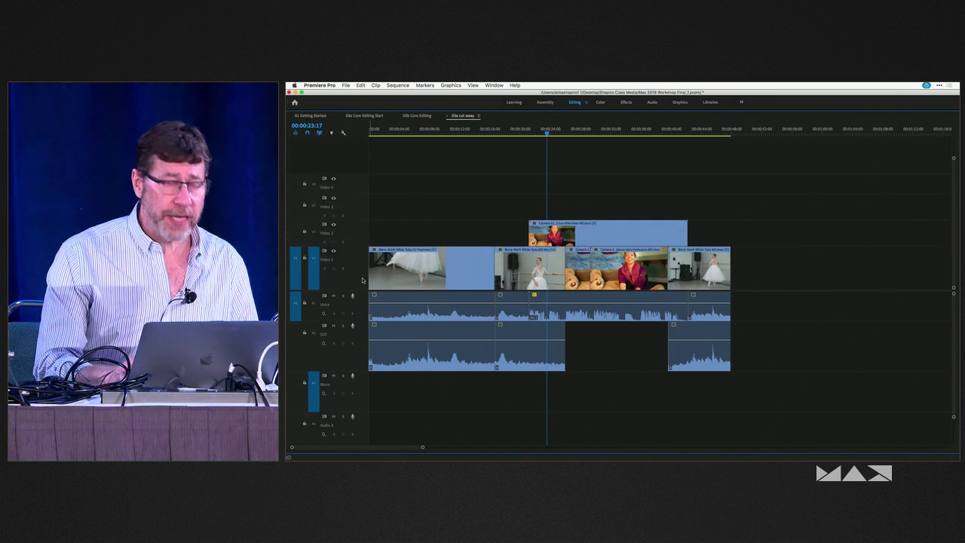
{"action": "key", "text": "ctrl+minus"}
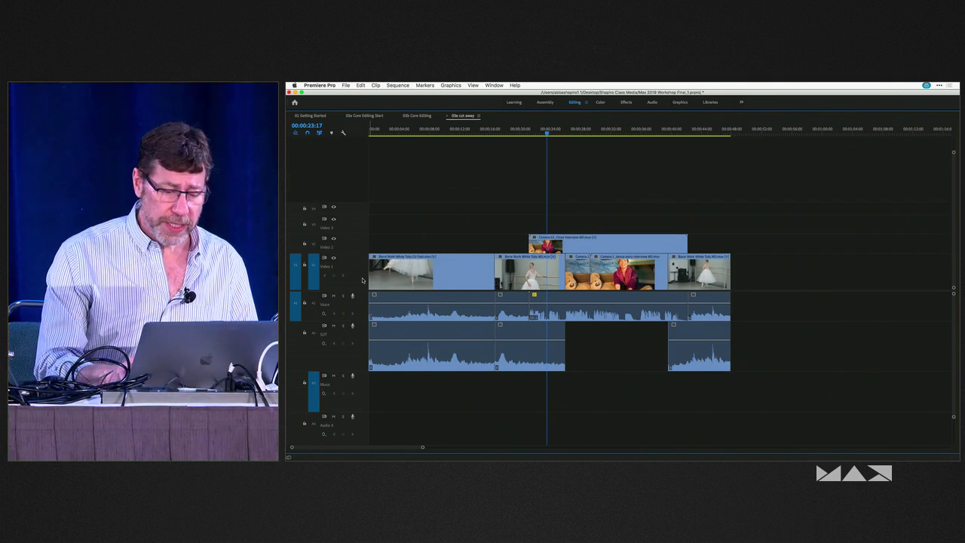
{"action": "key", "text": "ctrl+equal"}
{"action": "key", "text": "ctrl+minus"}
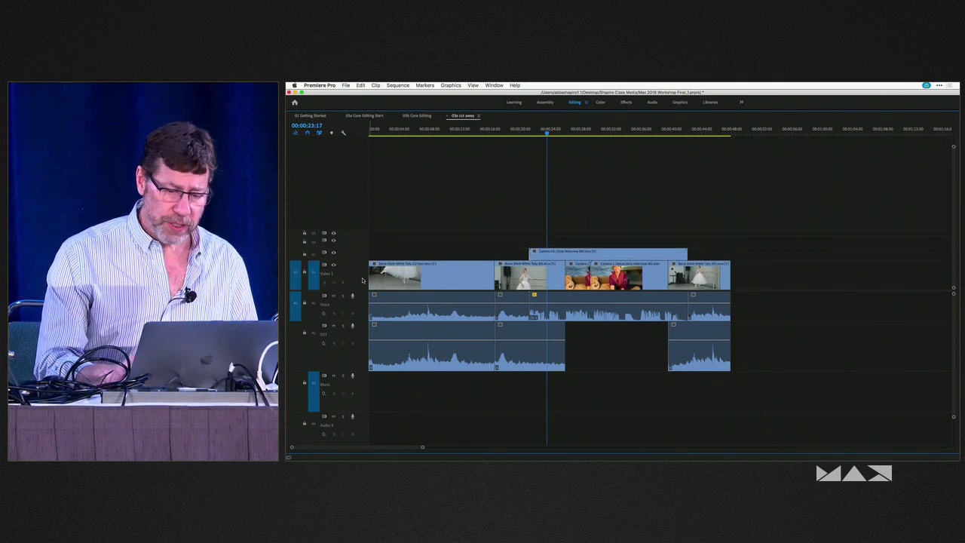
{"action": "key", "text": "ctrl+equal"}
{"action": "key", "text": "ctrl+equal"}
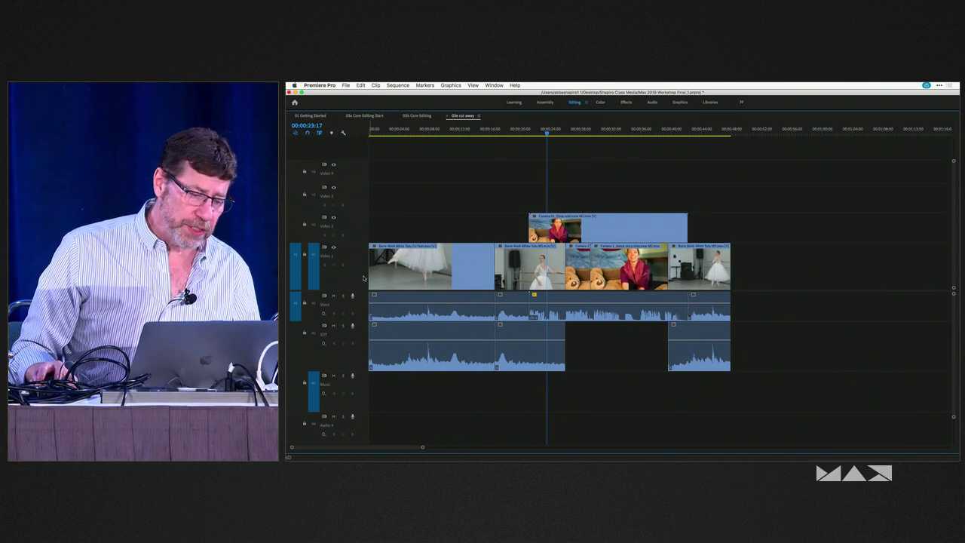
{"action": "key", "text": "ctrl+equal"}
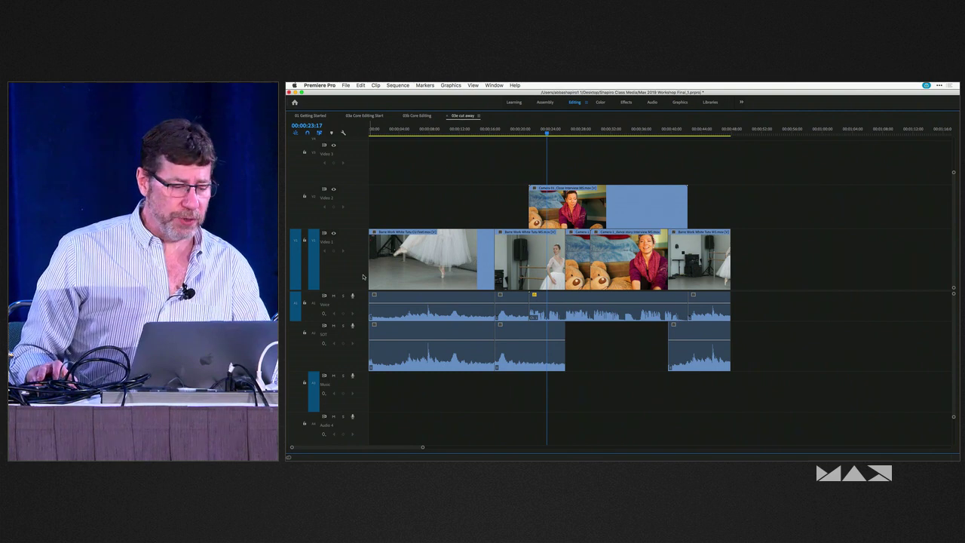
{"action": "key", "text": "ctrl+minus"}
{"action": "key", "text": "alt+minus"}
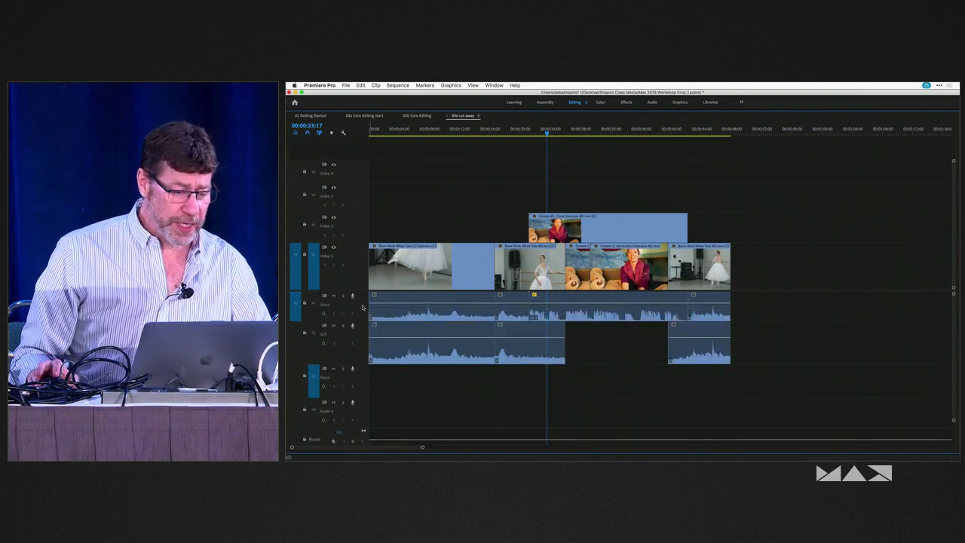
{"action": "key", "text": "alt+equal"}
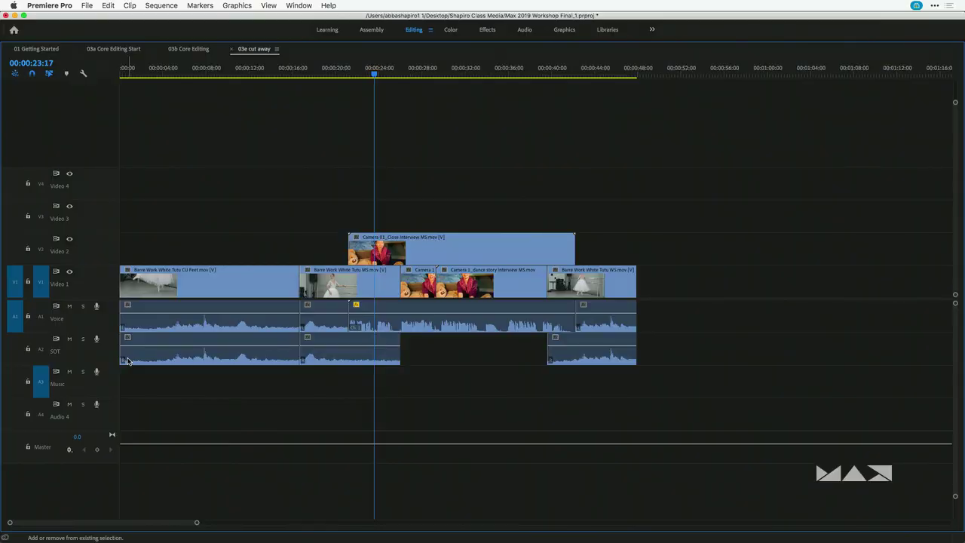
Step: Collapse all tracks to minimum height with Shift+−, then restore the full Editing workspace
{"action": "key", "text": "shift+minus"}
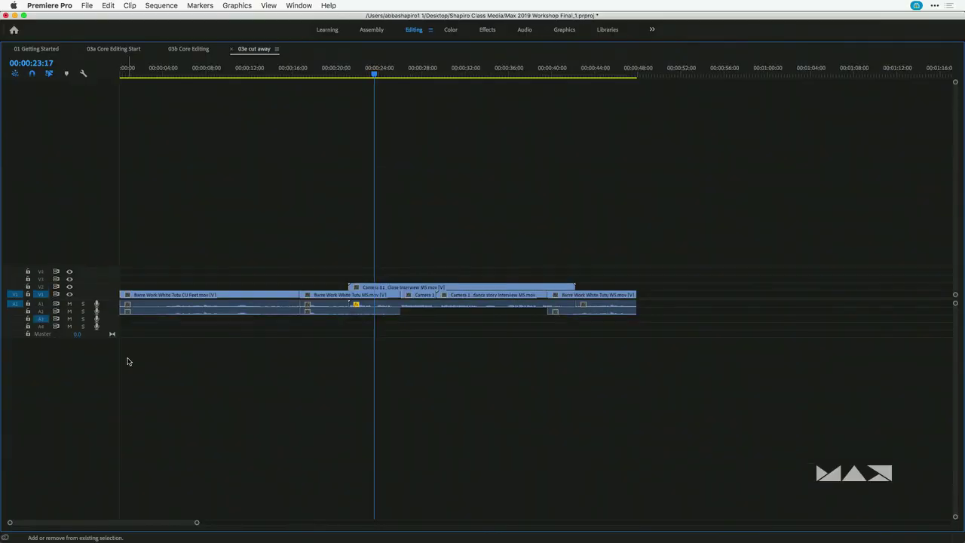
{"action": "key", "text": "shift+equal"}
{"action": "key", "text": "shift+minus"}
{"action": "key", "text": "grave"}
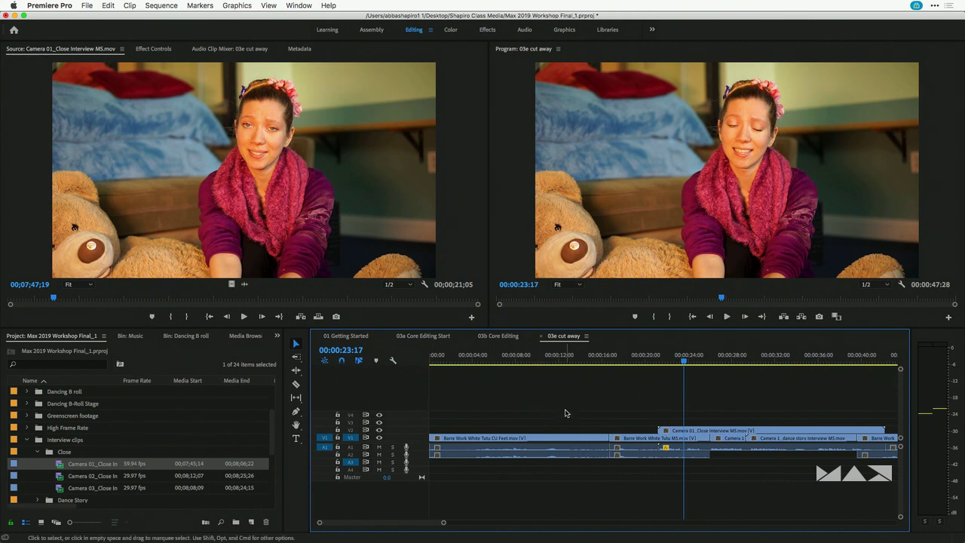
Step: Briefly play the sequence, park the playhead at 00:00:21:17, and expand all tracks to show thumbnails
{"action": "key", "text": "shift+equal"}
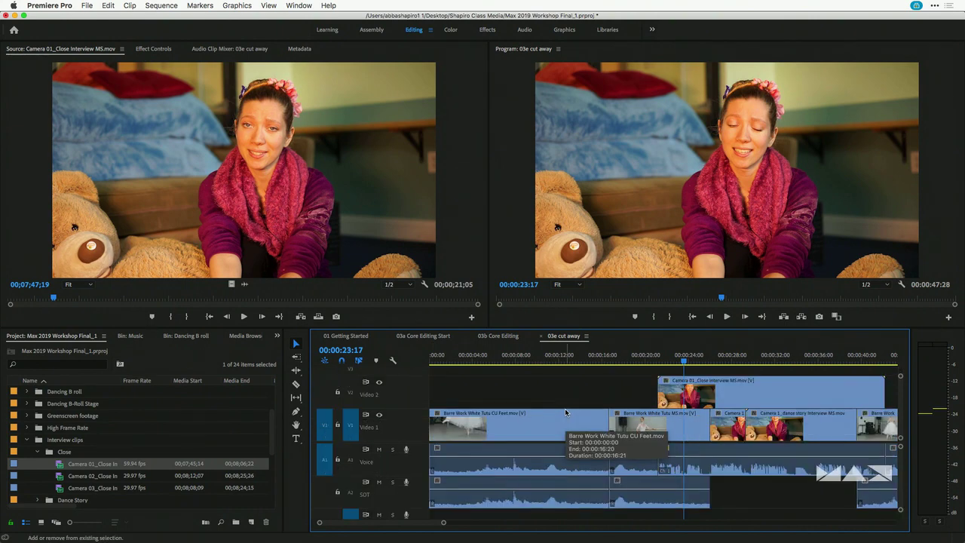
{"action": "key", "text": "space"}
{"action": "key", "text": "space"}
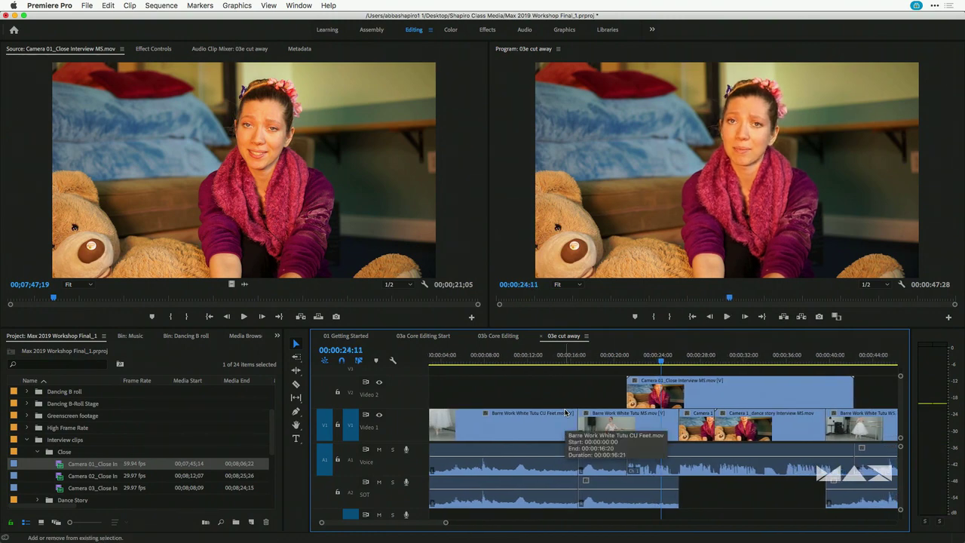
{"action": "key", "text": "shift+minus"}
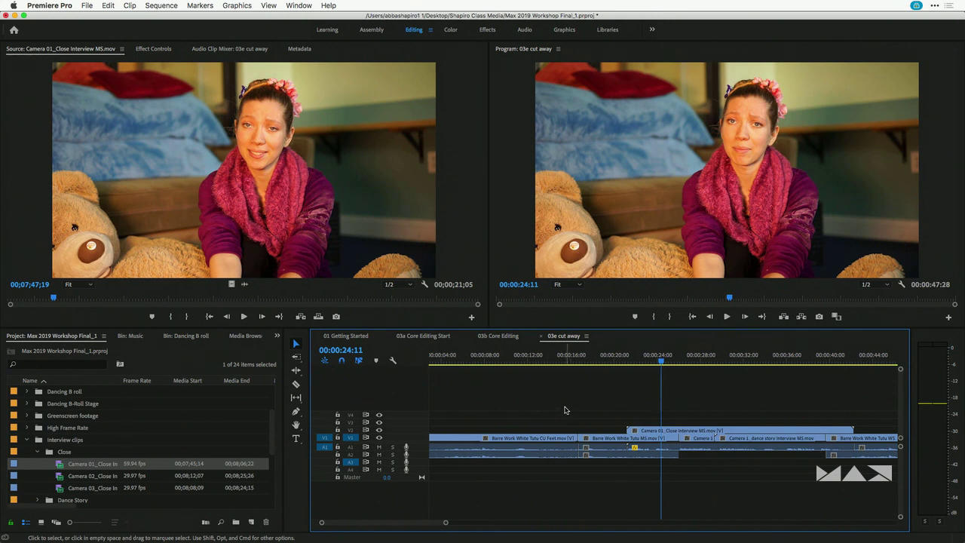
{"action": "left_click", "coordinate": [632, 356]}
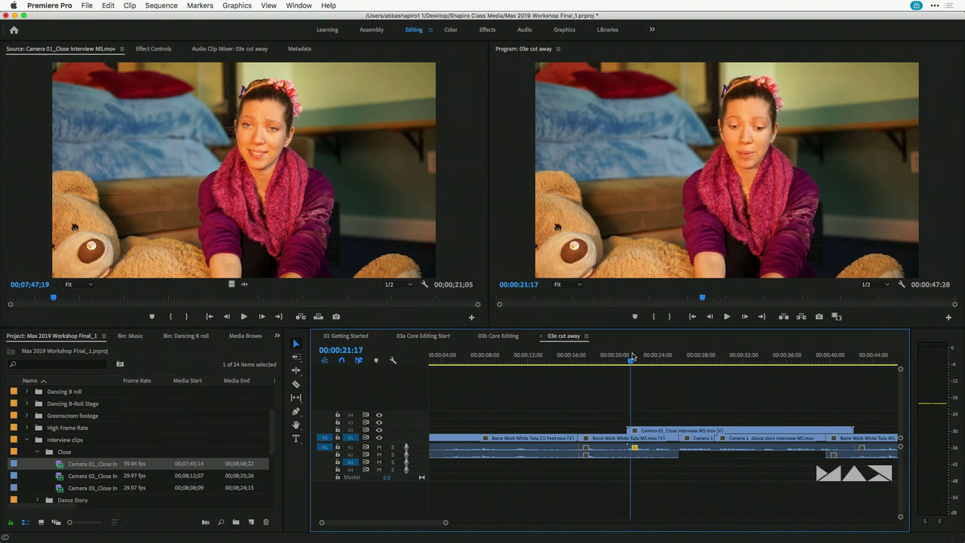
{"action": "key", "text": "shift+equal"}
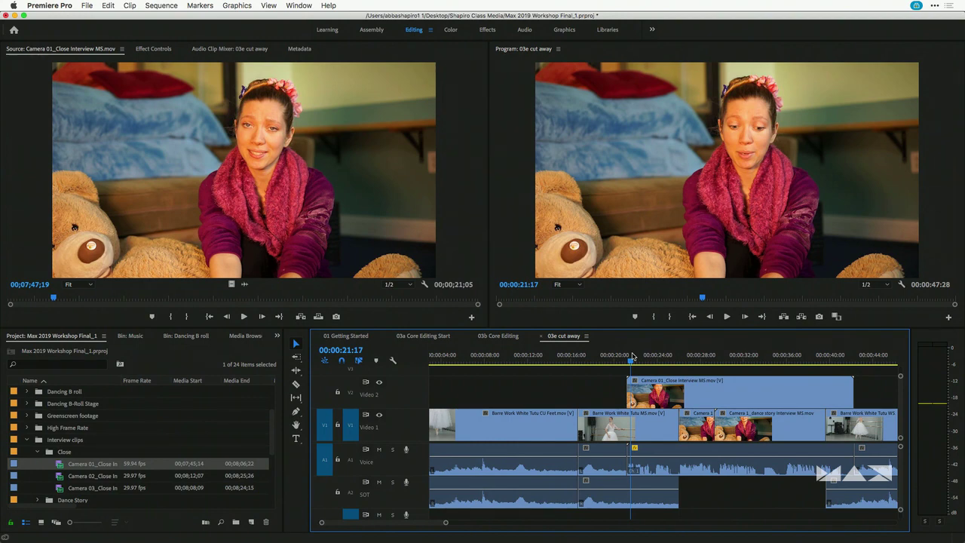
Step: Step through the edit points from start to end, then fit the whole sequence in view
{"action": "key", "text": "Up"}
{"action": "key", "text": "Down"}
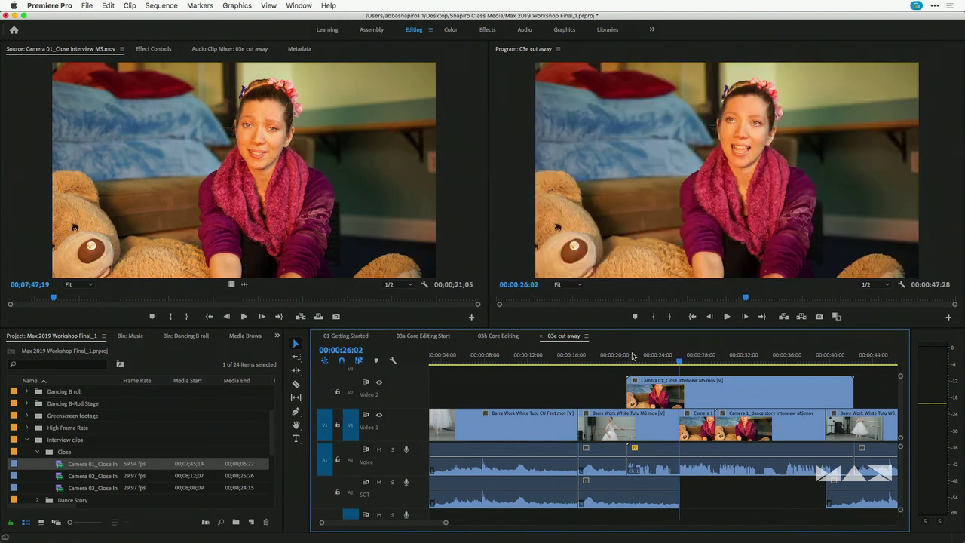
{"action": "key", "text": "Up"}
{"action": "key", "text": "Home"}
{"action": "key", "text": "Down"}
{"action": "key", "text": "Down"}
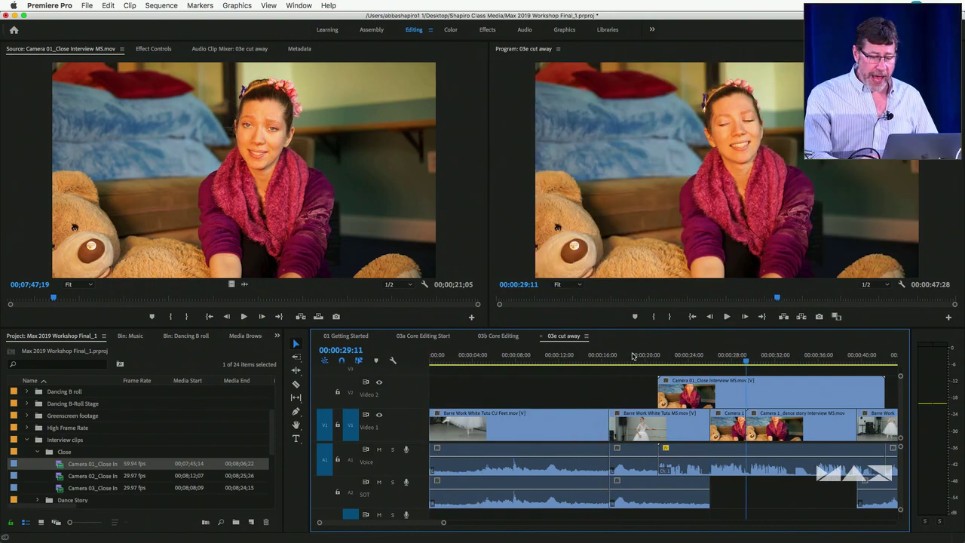
{"action": "key", "text": "End"}
{"action": "key", "text": "Up"}
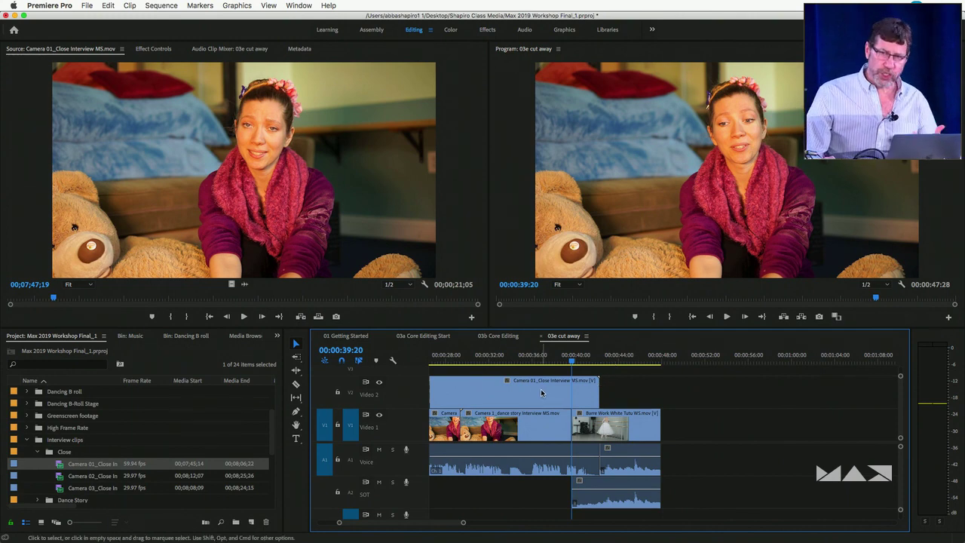
{"action": "key", "text": "backslash"}
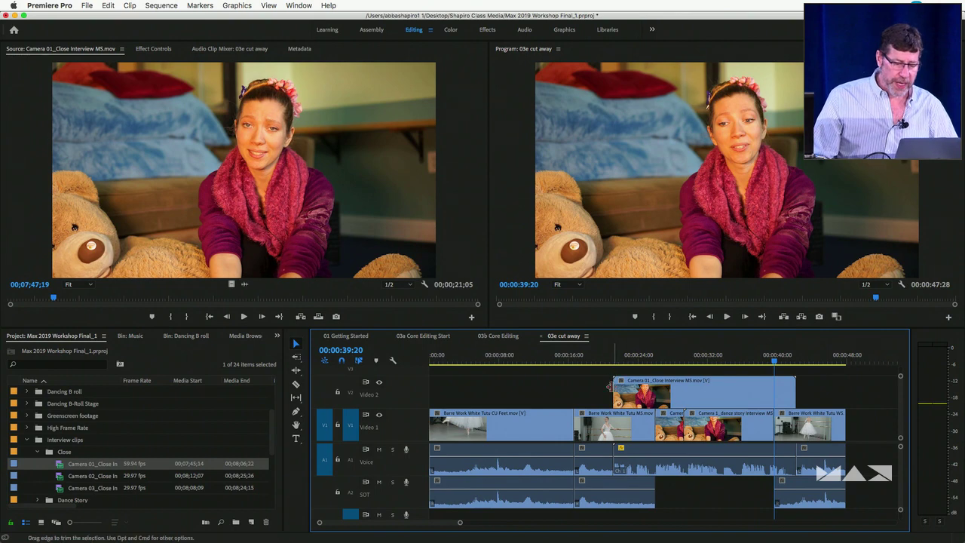
{"action": "left_click", "coordinate": [572, 359]}
{"action": "left_click_drag", "start_coordinate": [573, 360], "coordinate": [553, 360]}
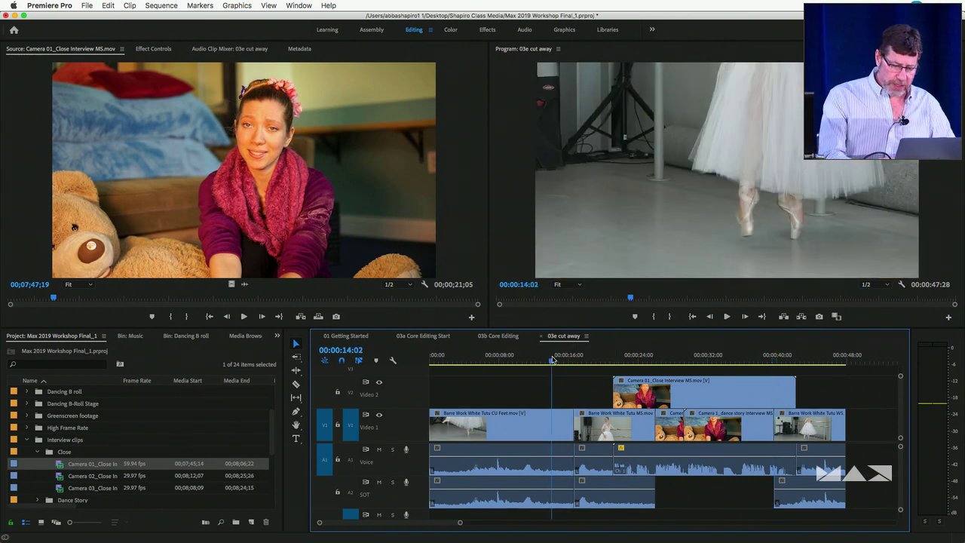
{"action": "key", "text": "Down"}
{"action": "key", "text": "Down"}
{"action": "key", "text": "Down"}
{"action": "key", "text": "Down"}
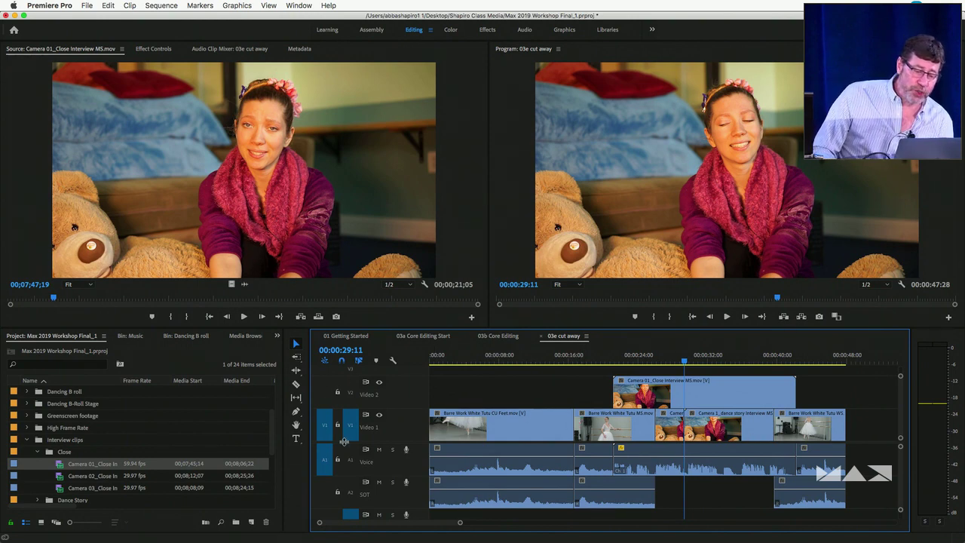
Step: Target Video 2 and step through edit points up to 00:00:26:02
{"action": "left_click", "coordinate": [350, 400]}
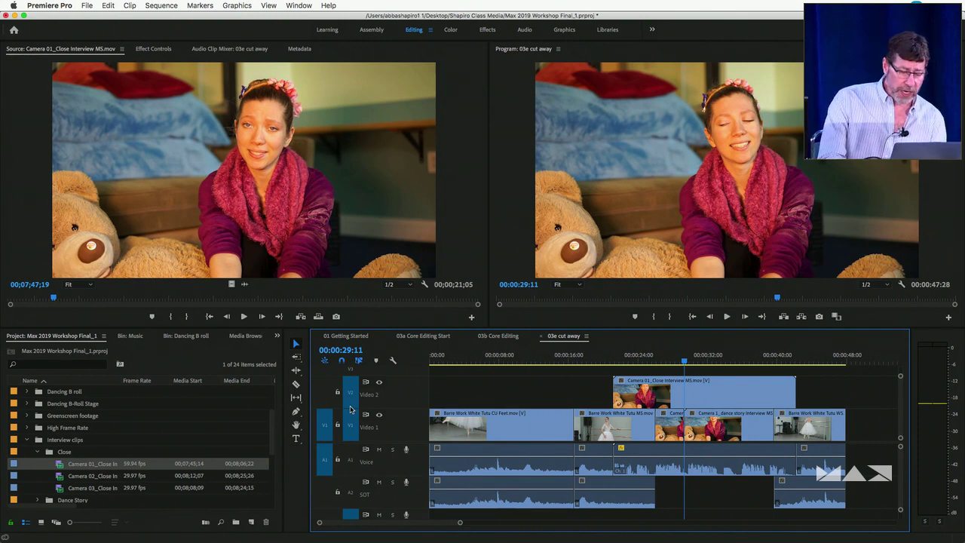
{"action": "key", "text": "Up"}
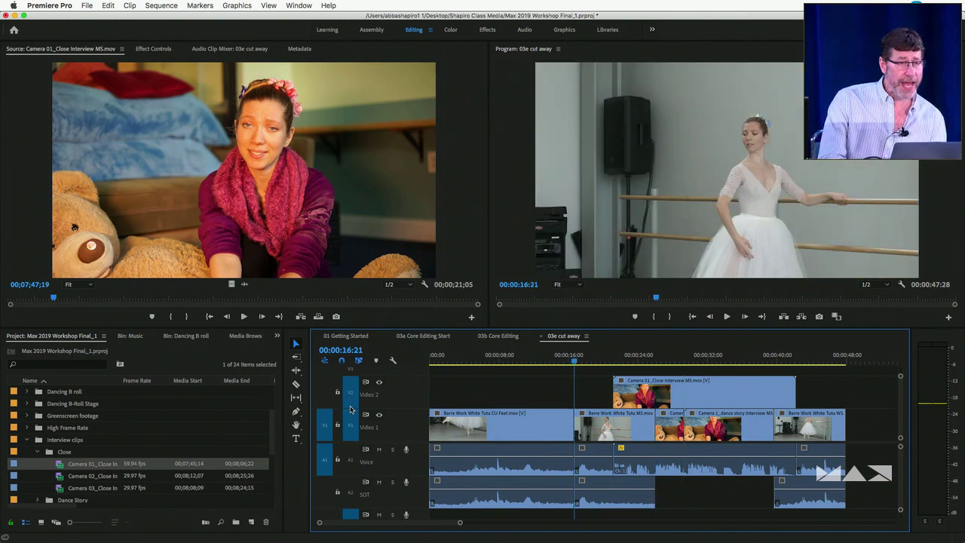
{"action": "key", "text": "Up"}
{"action": "key", "text": "Down"}
{"action": "key", "text": "Down"}
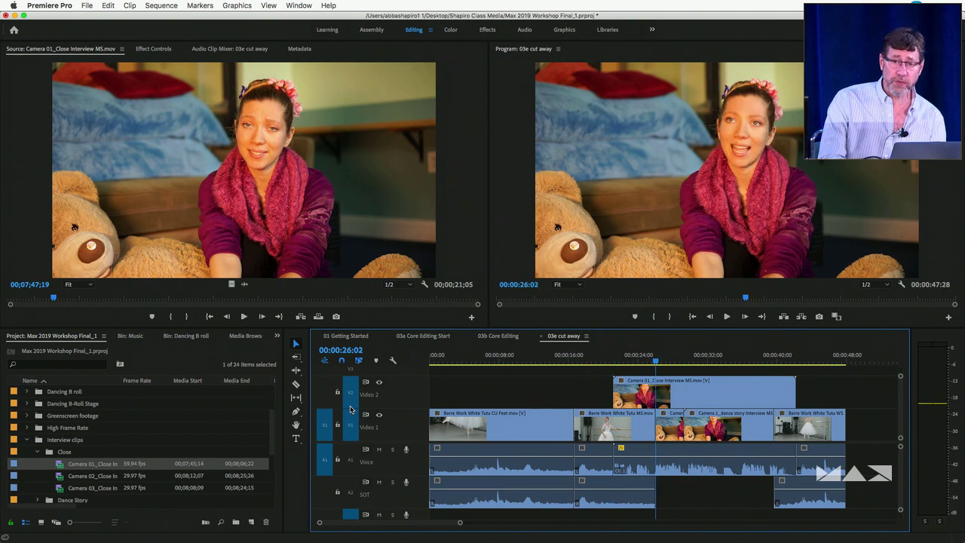
{"action": "key", "text": "Down"}
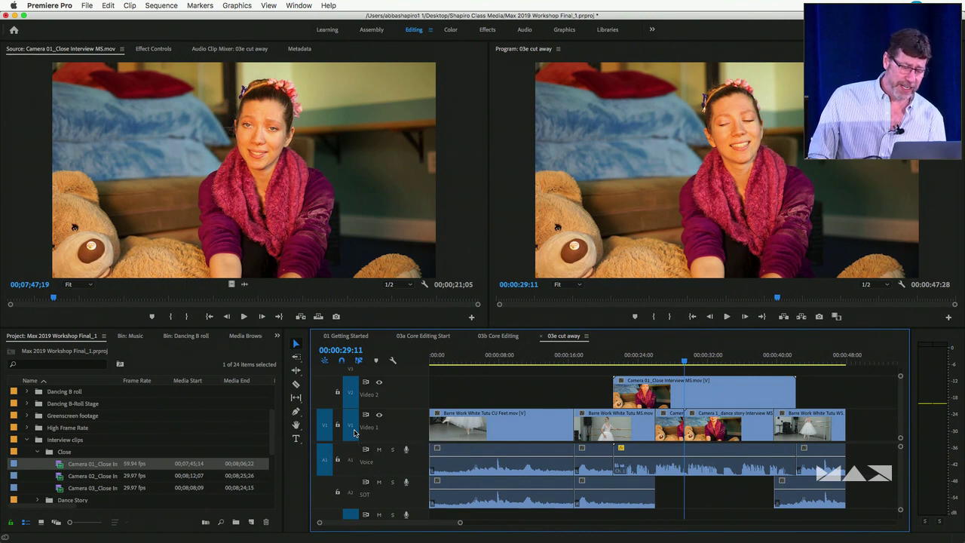
Step: Test edit navigation with only Video 2 targeted, retarget Video 1, and enlarge the timeline panel
{"action": "left_click", "coordinate": [352, 430]}
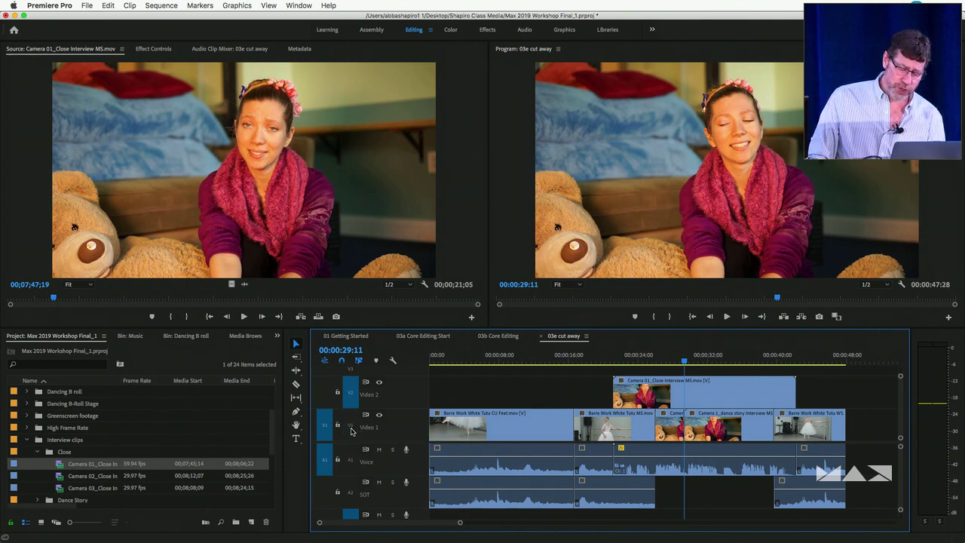
{"action": "key", "text": "Up"}
{"action": "key", "text": "Up"}
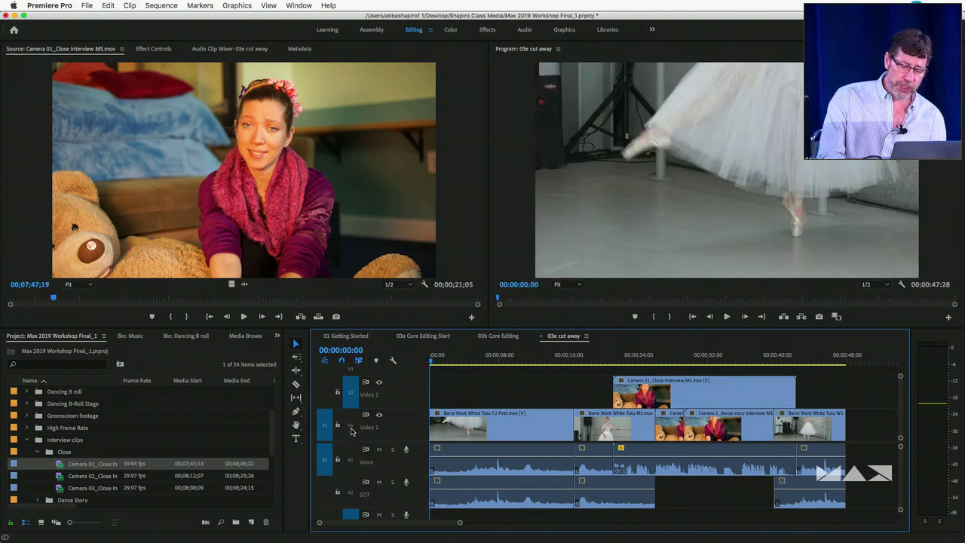
{"action": "key", "text": "Down"}
{"action": "key", "text": "Down"}
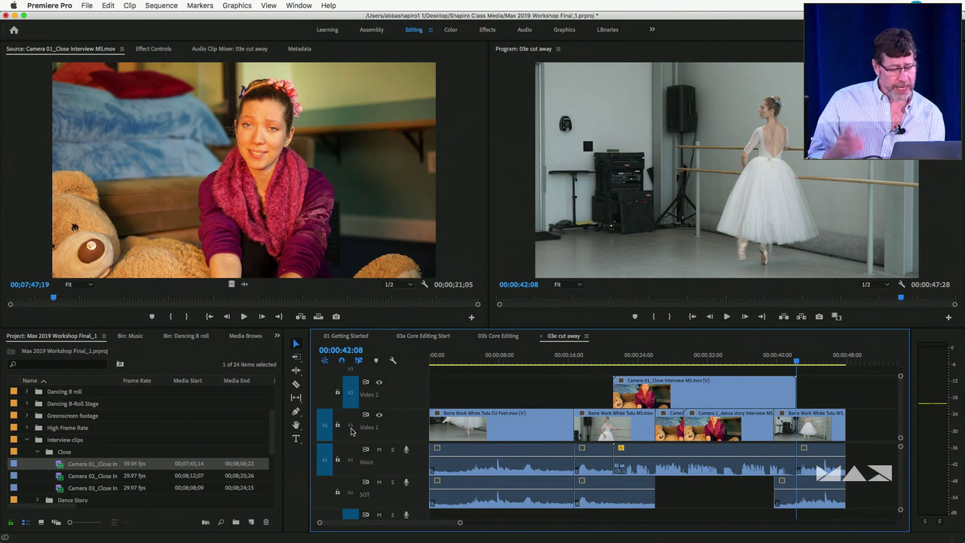
{"action": "left_click", "coordinate": [352, 428]}
{"action": "left_click", "coordinate": [352, 404]}
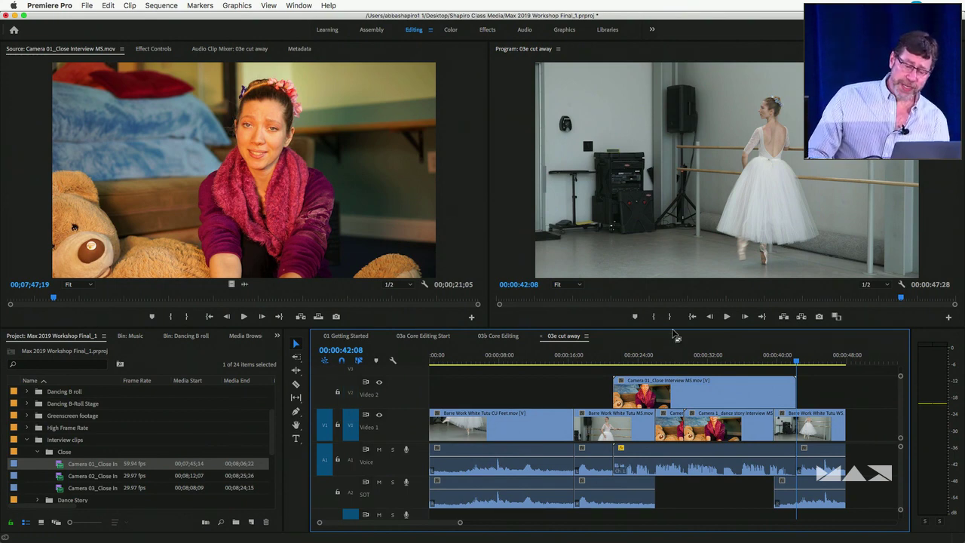
{"action": "left_click_drag", "start_coordinate": [675, 328], "coordinate": [675, 226]}
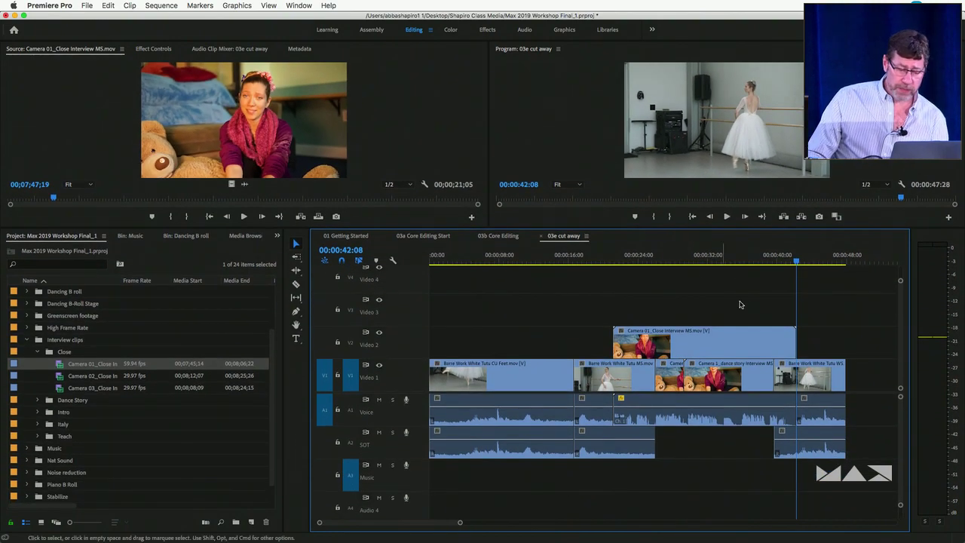
Step: Overwrite the marked Camera 01 Close Interview section onto Video 3 and the Music track
{"action": "left_click_drag", "start_coordinate": [72, 364], "coordinate": [190, 219]}
{"action": "left_click", "coordinate": [736, 288]}
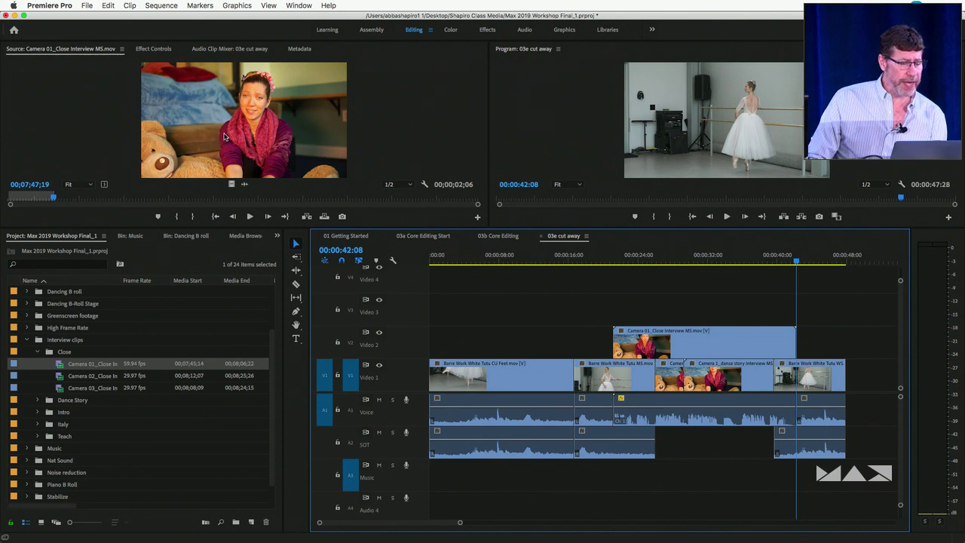
{"action": "left_click_drag", "start_coordinate": [222, 135], "coordinate": [669, 300]}
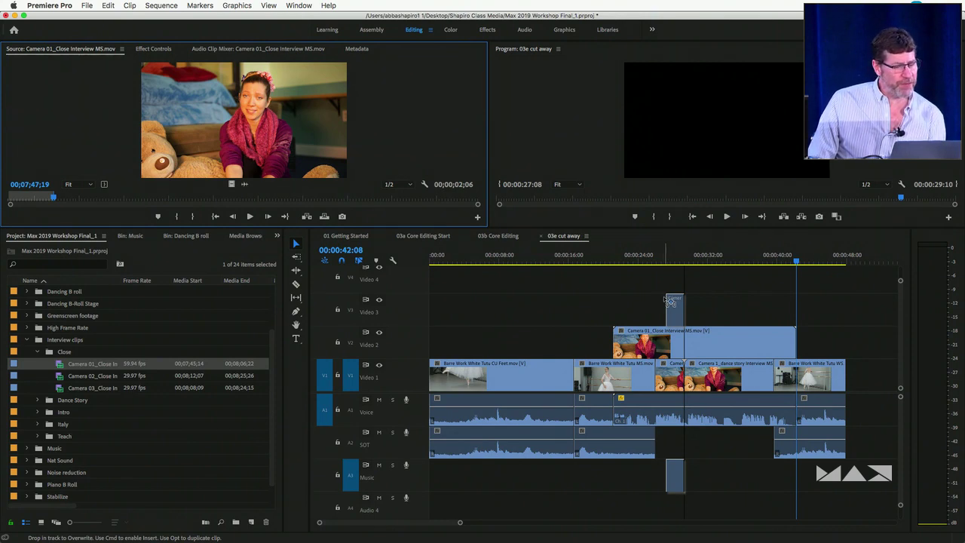
{"action": "mouse_move", "coordinate": [670, 302]}
{"action": "left_mouse_down"}
{"action": "mouse_move", "coordinate": [603, 280]}
{"action": "mouse_move", "coordinate": [683, 313]}
{"action": "left_mouse_up"}
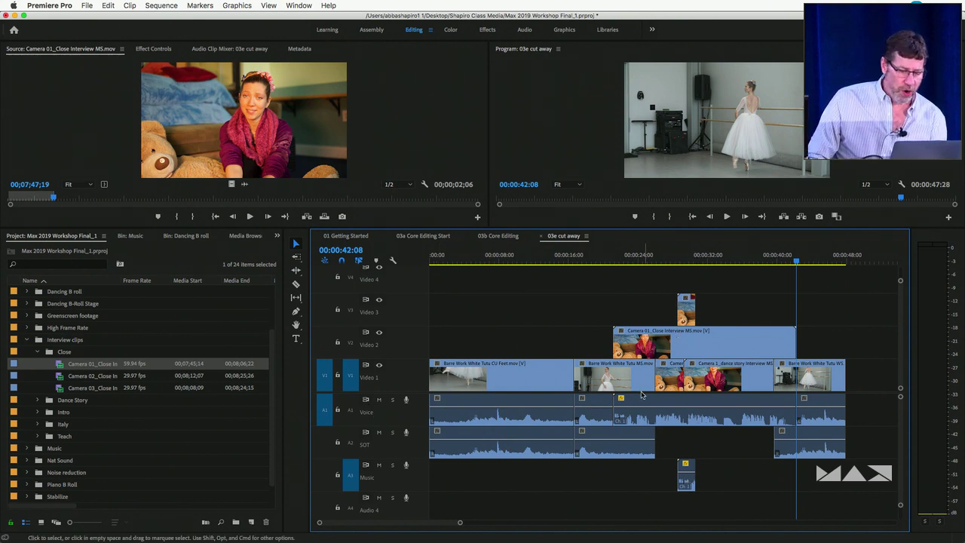
Step: Delete the short interview clip from Video 3 and Music, then place only its video on Video 3
{"action": "right_click", "coordinate": [686, 306]}
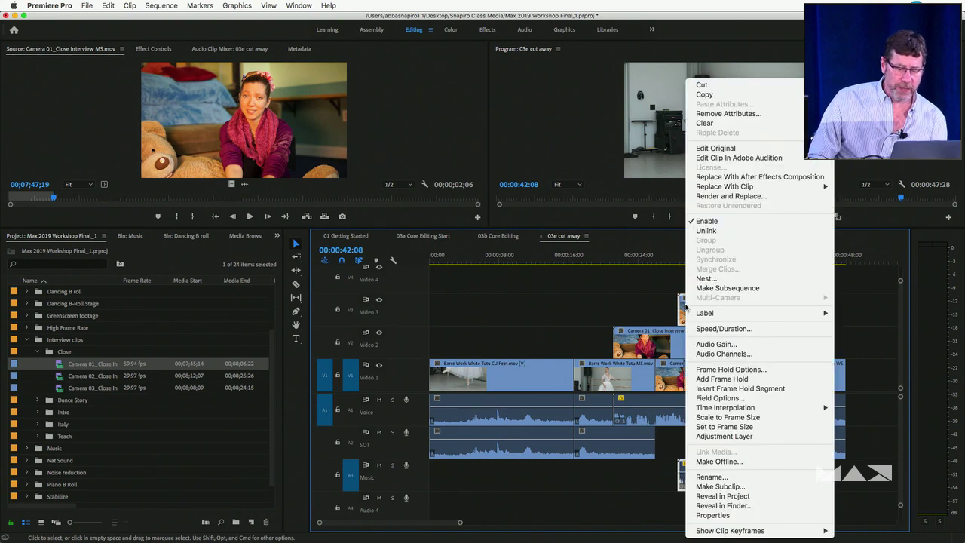
{"action": "left_click", "coordinate": [671, 306]}
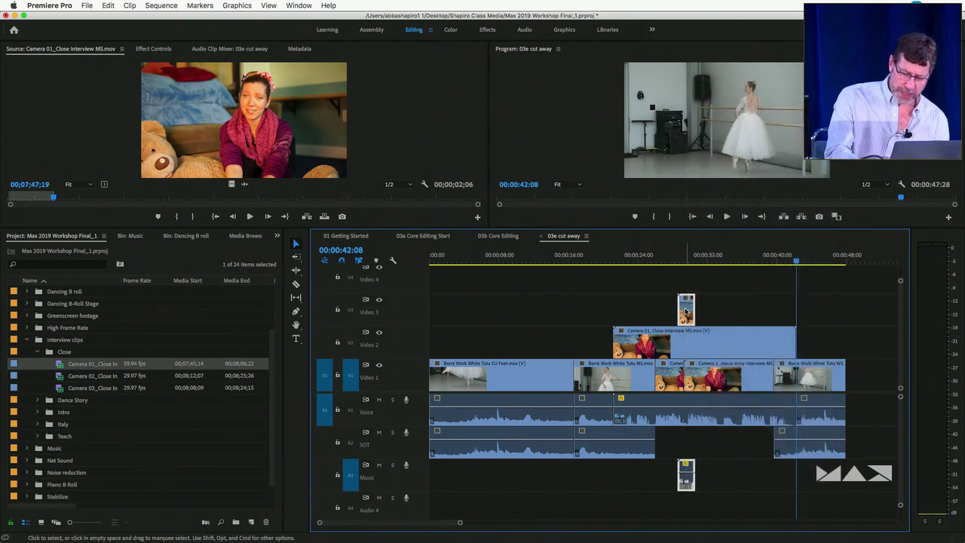
{"action": "key", "text": "Delete"}
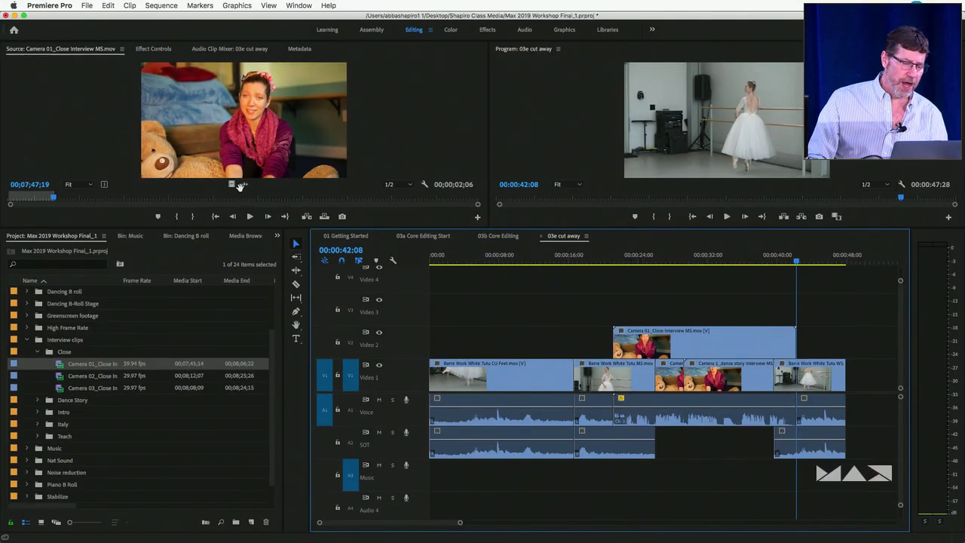
{"action": "left_click_drag", "start_coordinate": [232, 183], "coordinate": [661, 310]}
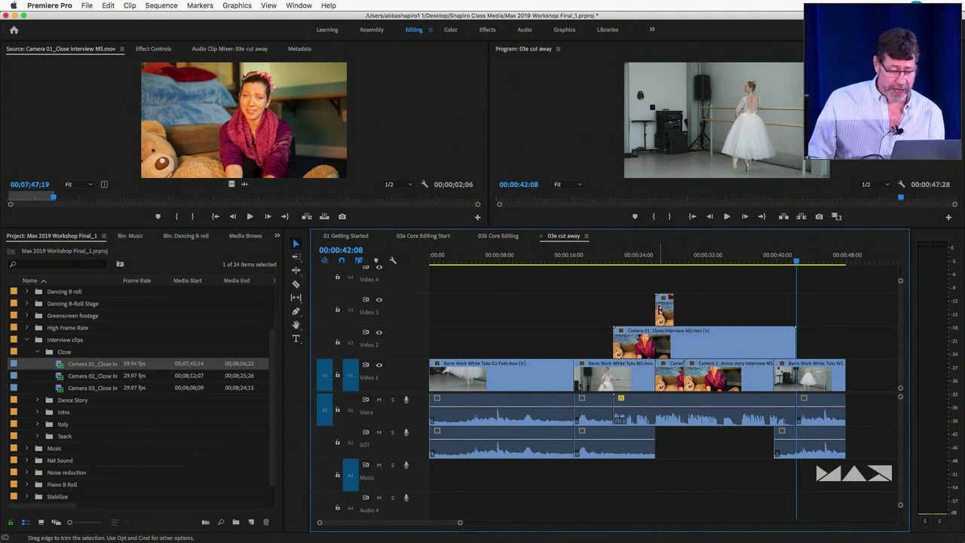
Step: Undo the placed clip and overwrite a 2-second video-only interview section onto Video 3 at 00:00:27:09
{"action": "key", "text": "super+z"}
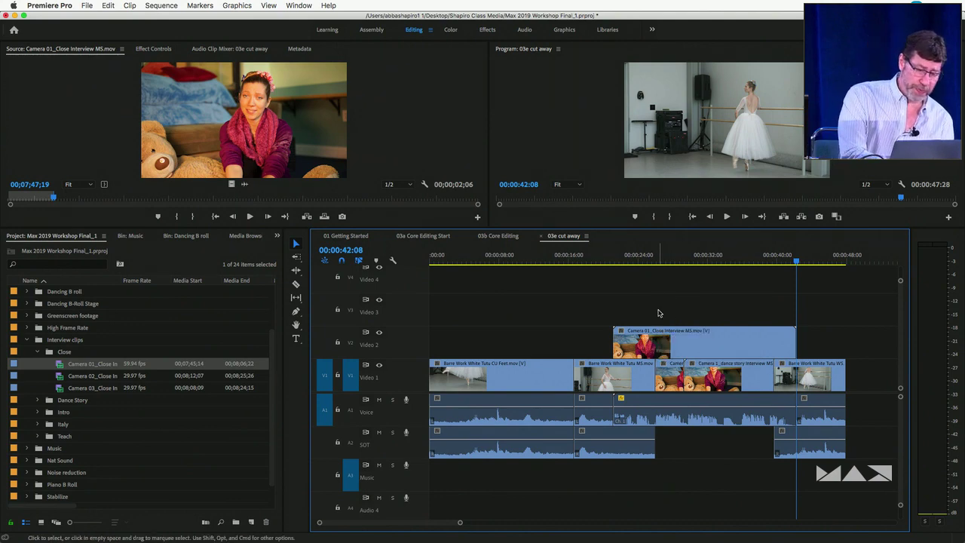
{"action": "left_click", "coordinate": [666, 256]}
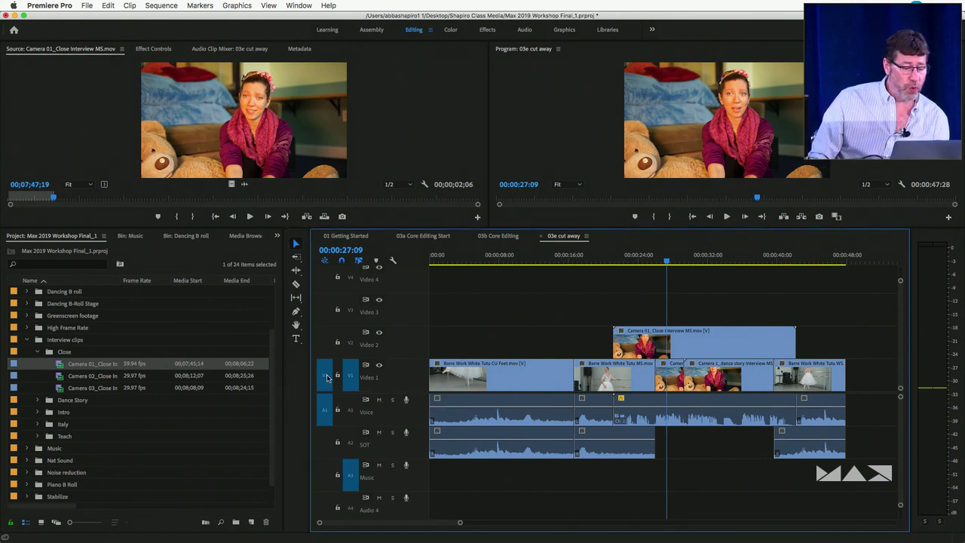
{"action": "left_click", "coordinate": [324, 312]}
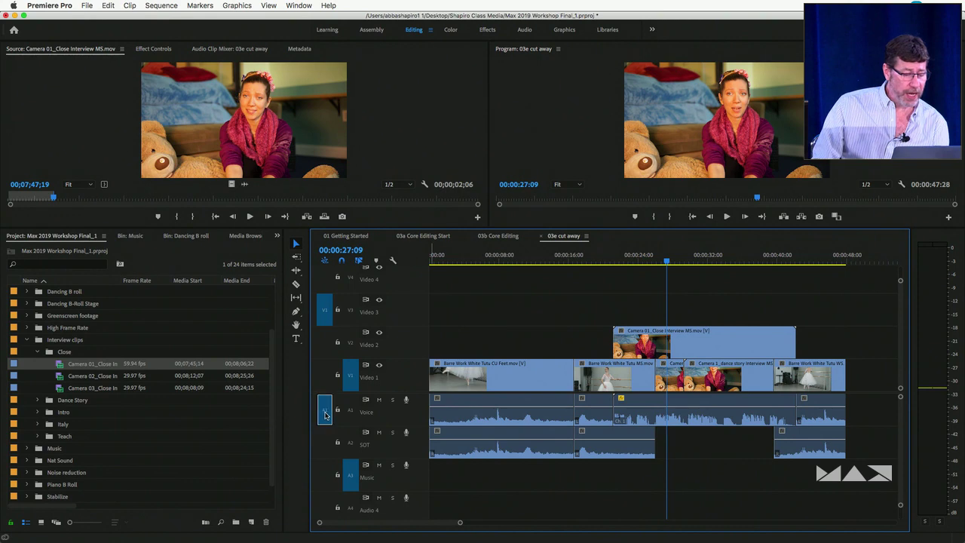
{"action": "left_click", "coordinate": [327, 414]}
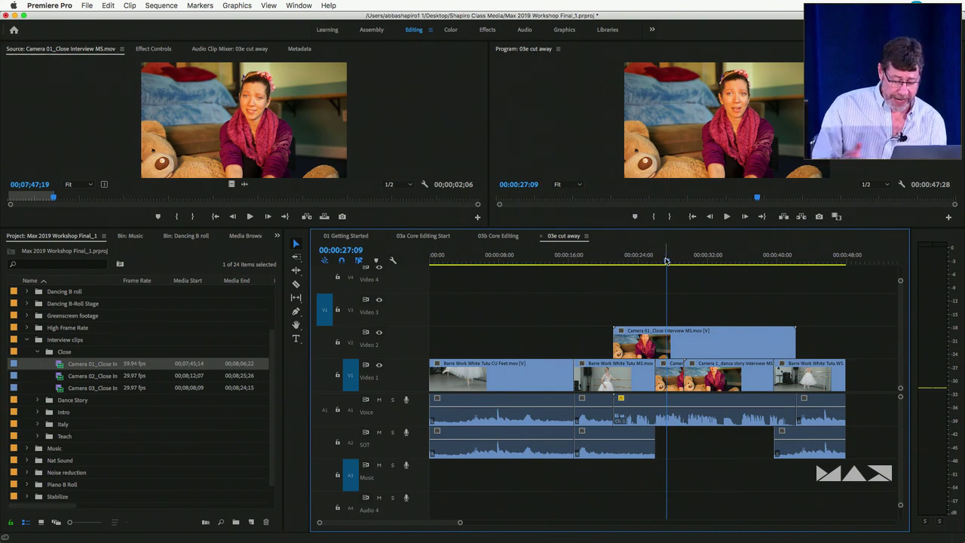
{"action": "key", "text": "period"}
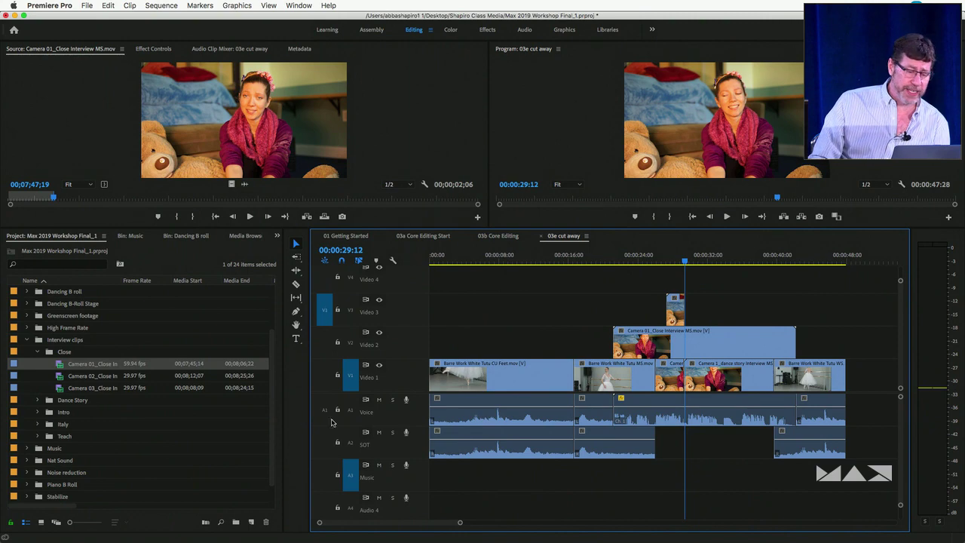
Step: Patch source video to Video 1 and audio to Voice, target Voice instead of Music, park at 00:00:31:18
{"action": "left_click", "coordinate": [325, 373]}
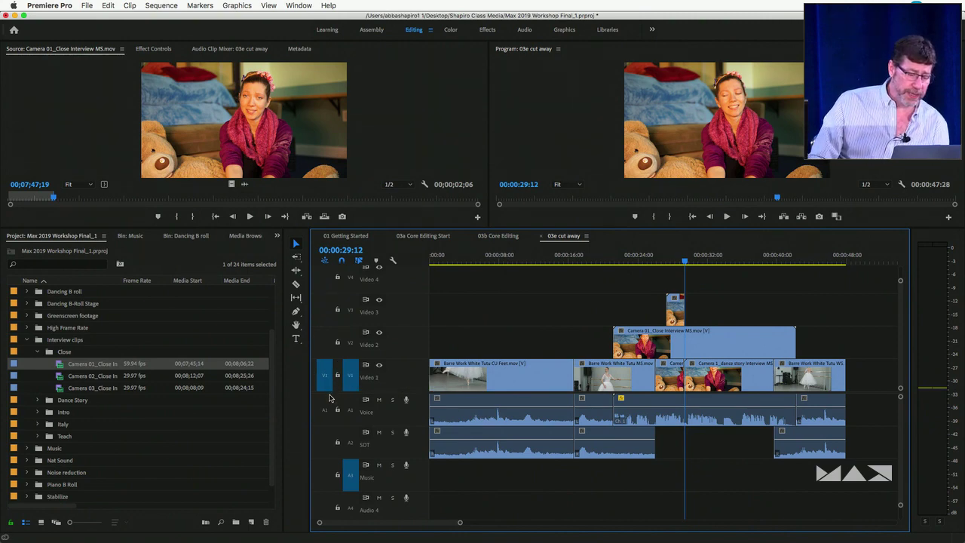
{"action": "left_click", "coordinate": [324, 410]}
{"action": "left_click", "coordinate": [350, 410]}
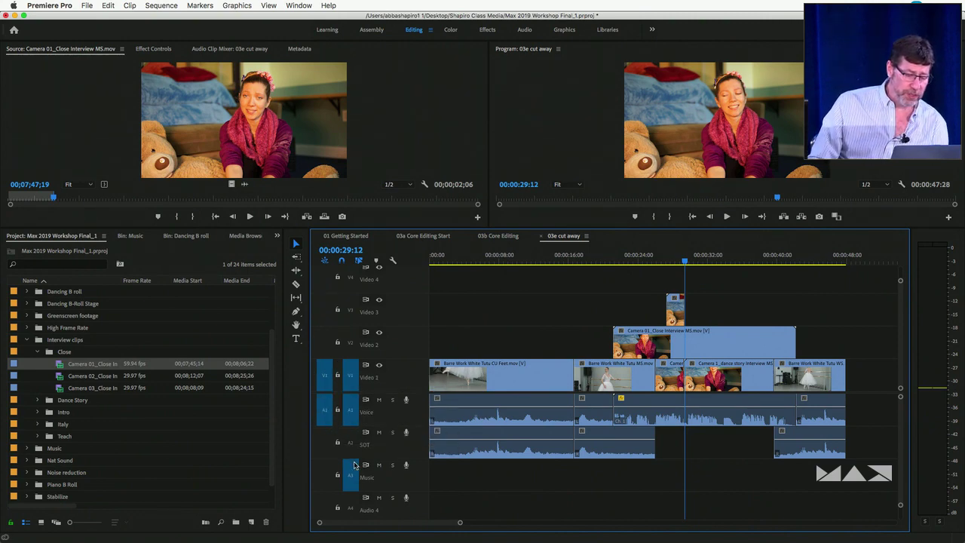
{"action": "left_click", "coordinate": [353, 465]}
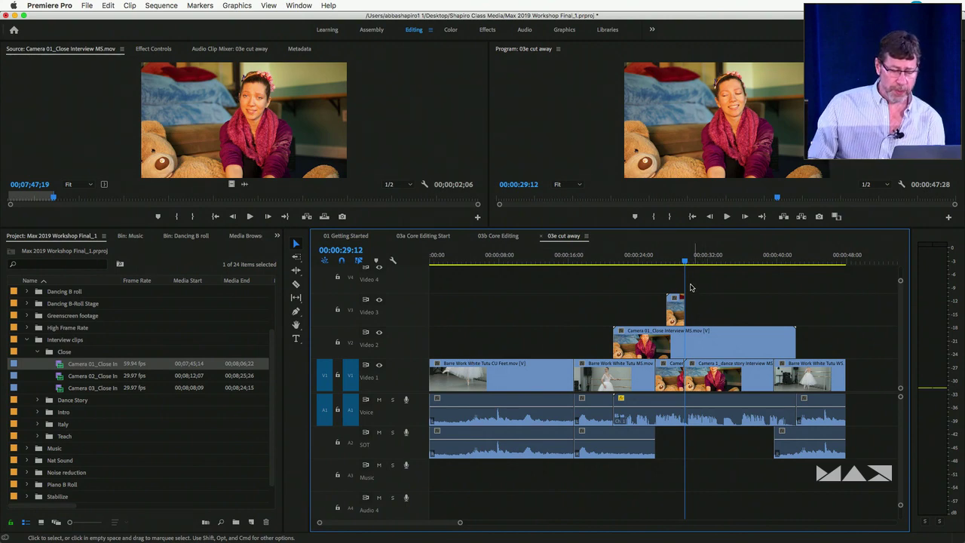
{"action": "left_click", "coordinate": [703, 259]}
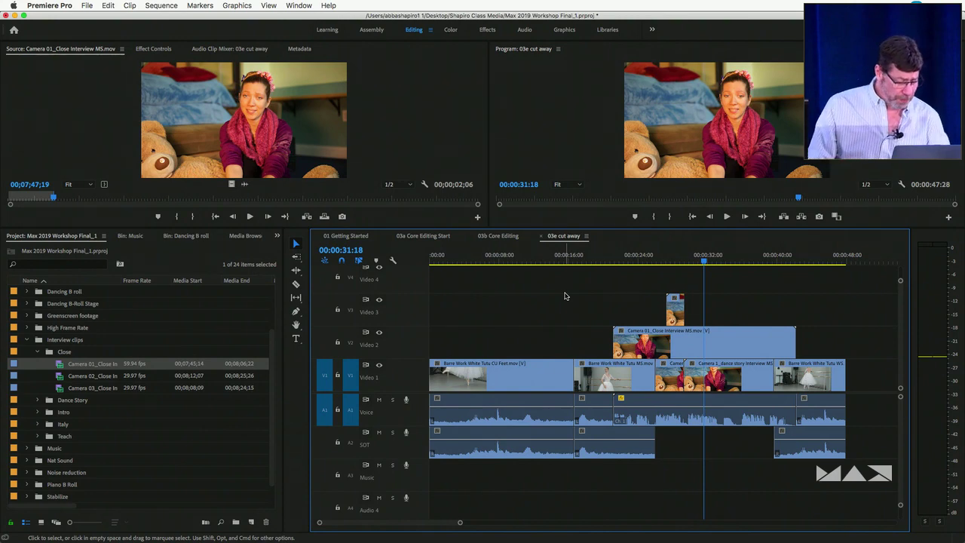
{"action": "key", "text": "super+Tab"}
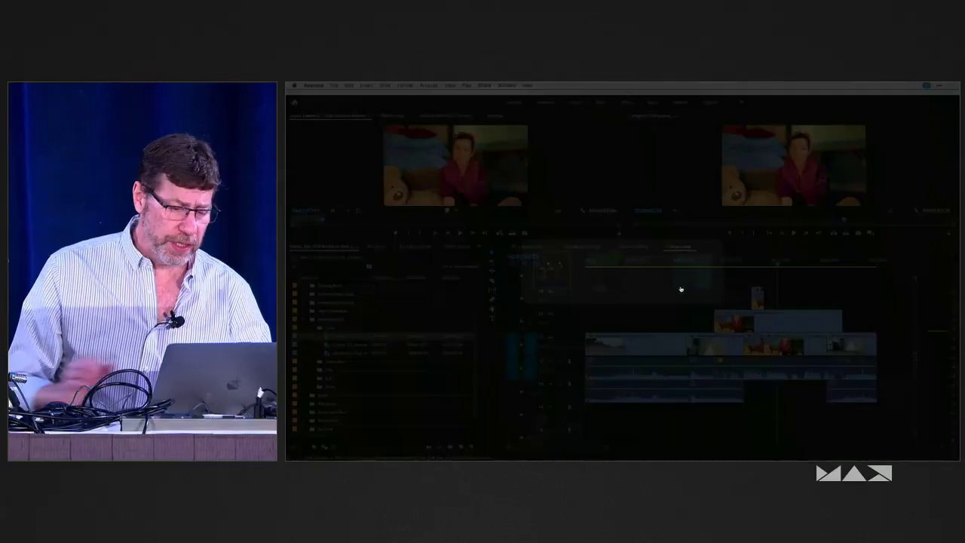
Step: Advance the Keynote slides past 'Move the meters' to the Modify Tracks bonus tip
{"action": "key", "text": "Right"}
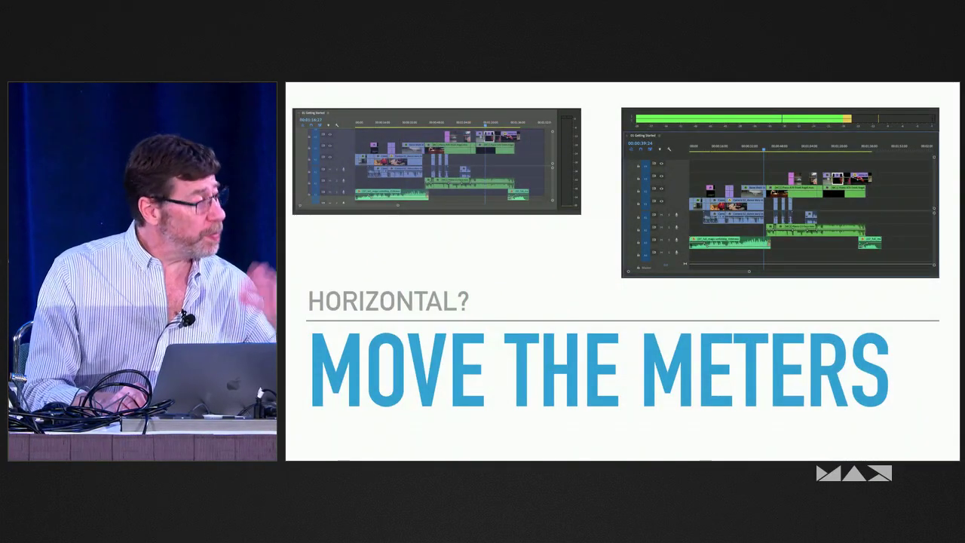
{"action": "key", "text": "Right"}
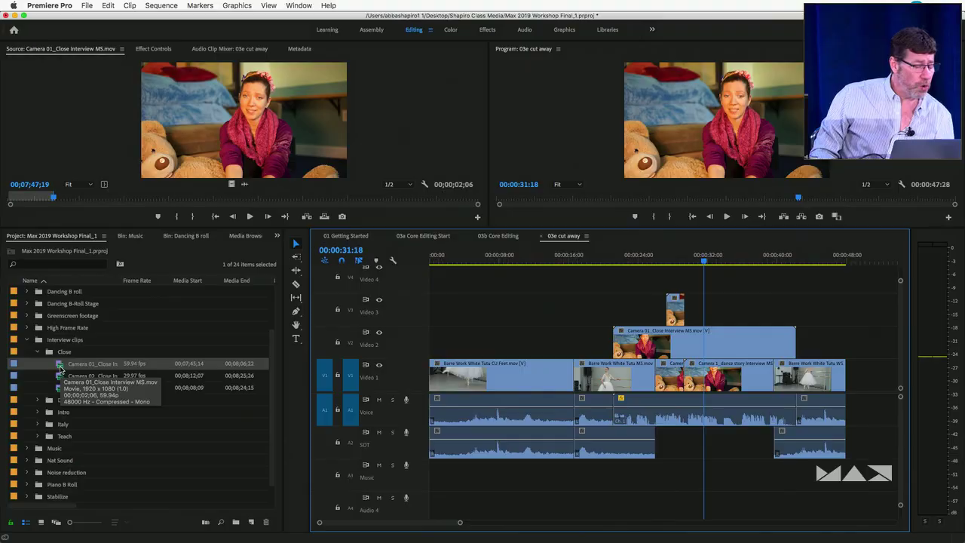
{"action": "right_click", "coordinate": [326, 337]}
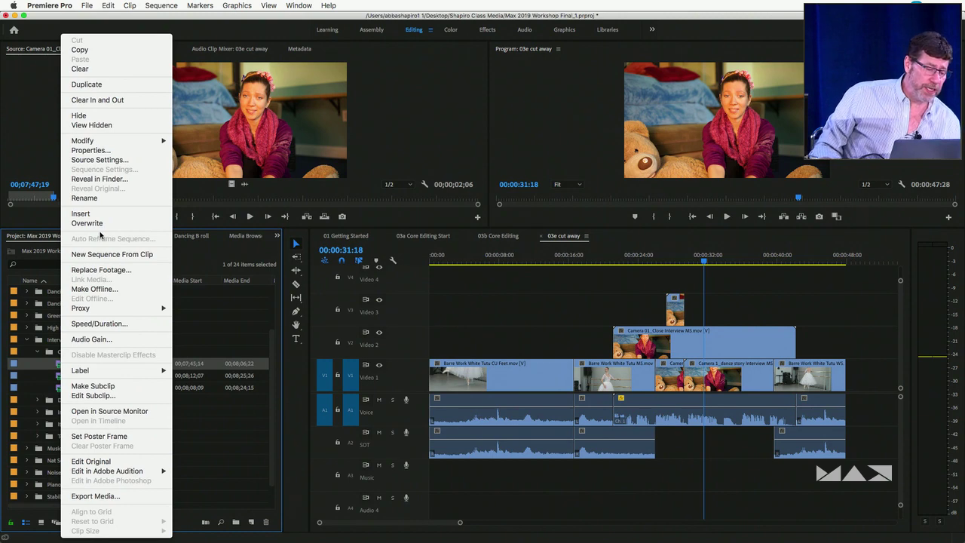
{"action": "mouse_move", "coordinate": [112, 143]}
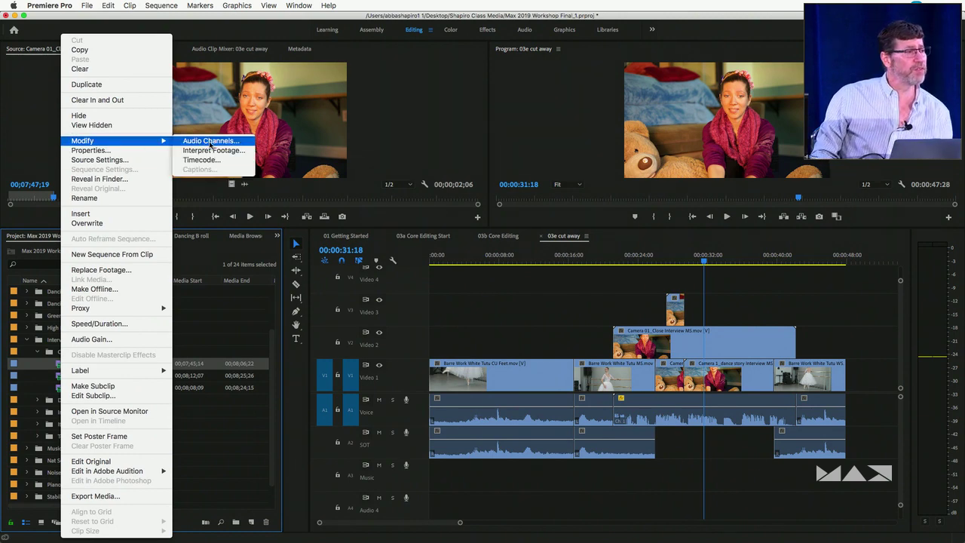
{"action": "left_click", "coordinate": [210, 142]}
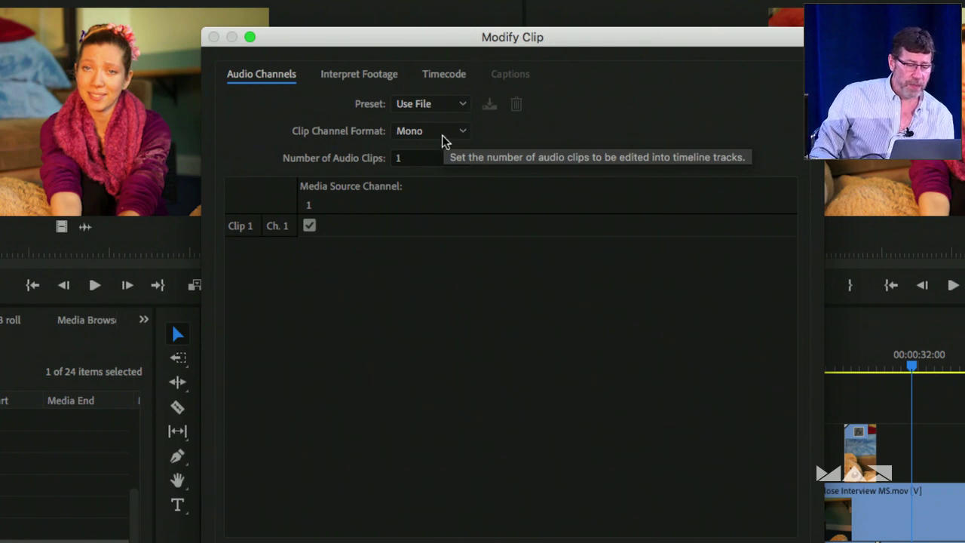
{"action": "left_click", "coordinate": [443, 135]}
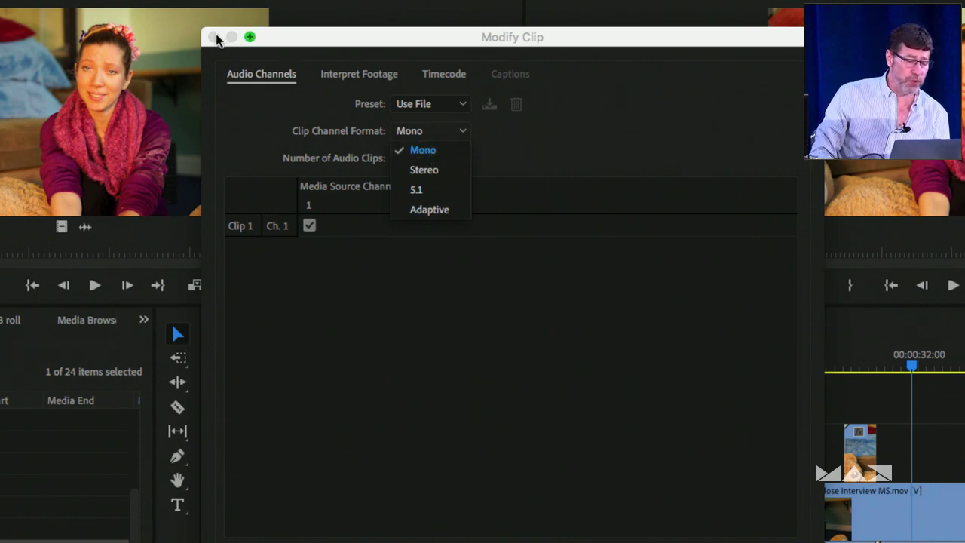
{"action": "left_click", "coordinate": [759, 432]}
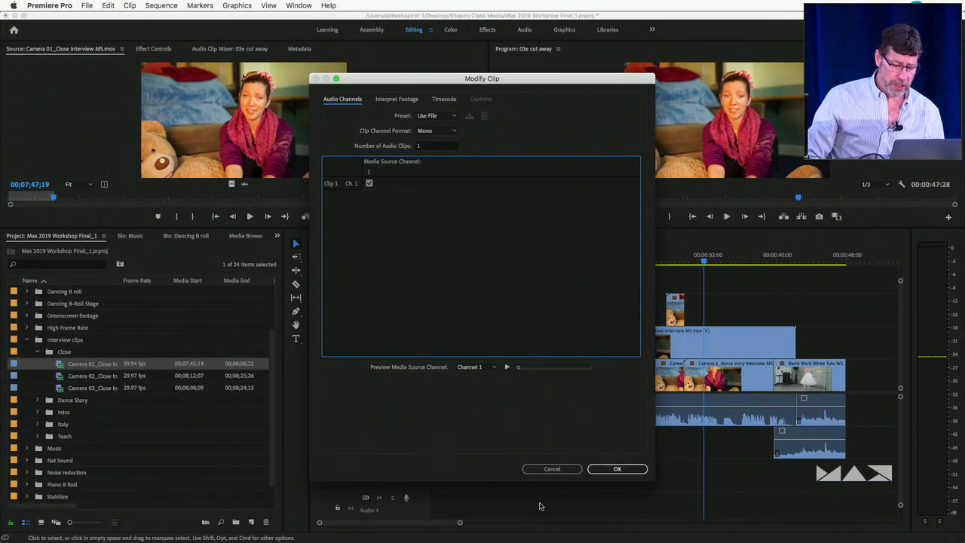
{"action": "left_click", "coordinate": [561, 470]}
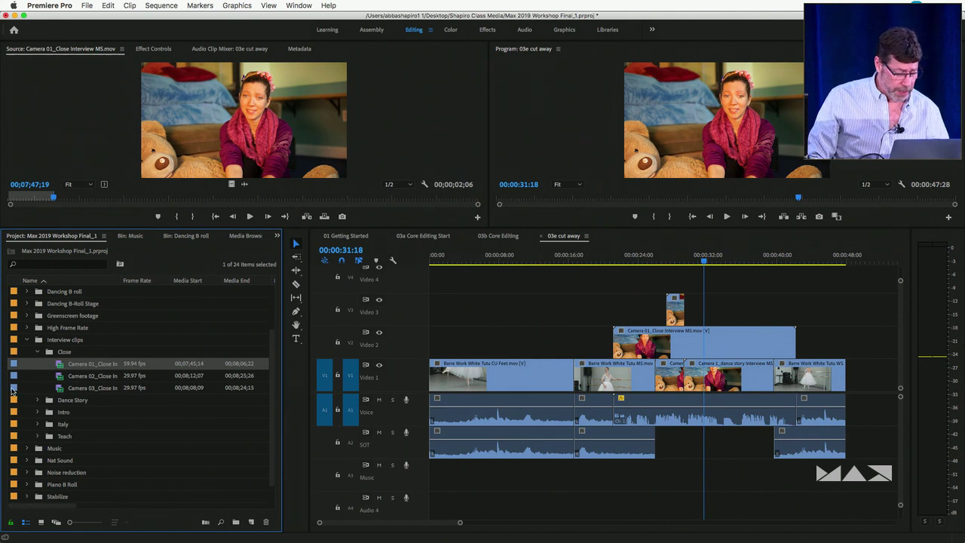
{"action": "key", "text": "shift+g"}
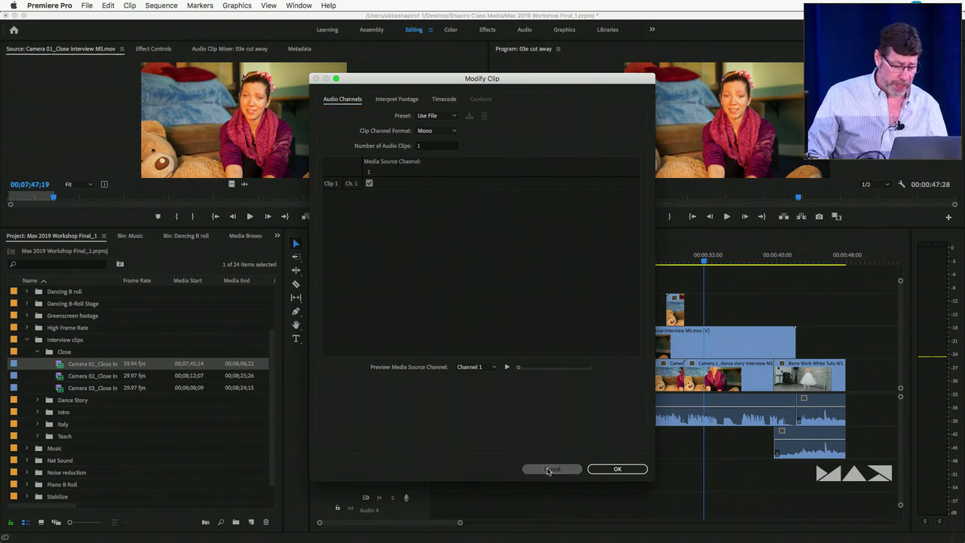
{"action": "left_click", "coordinate": [548, 468]}
{"action": "key", "text": "super+Tab"}
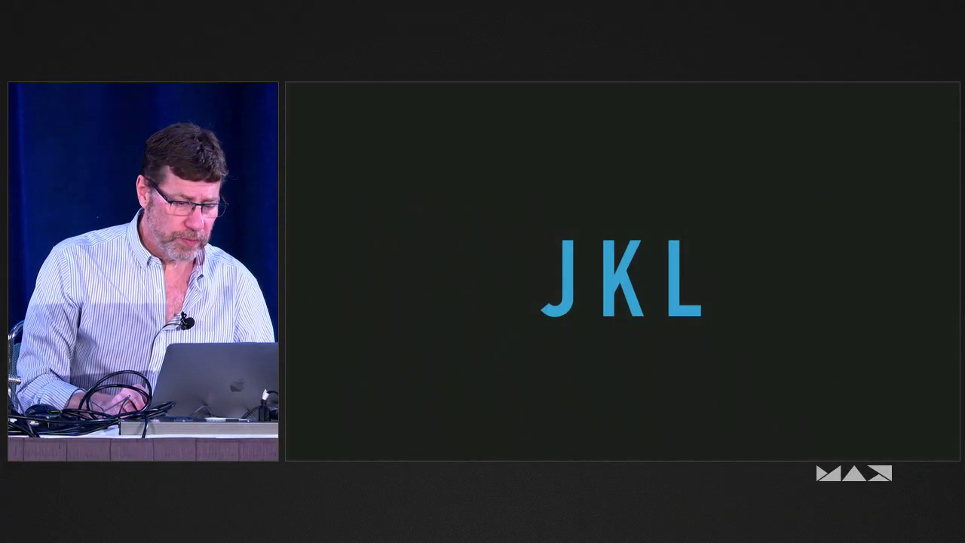
Step: Advance past the 'Order of work!' slide to 'Shift to a window', then return to Premiere Pro
{"action": "key", "text": "Right"}
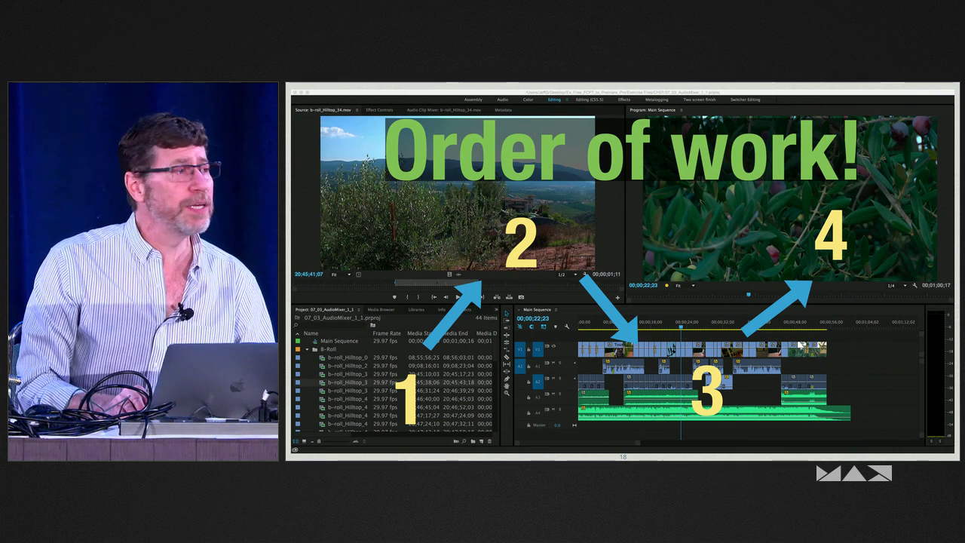
{"action": "key", "text": "Right"}
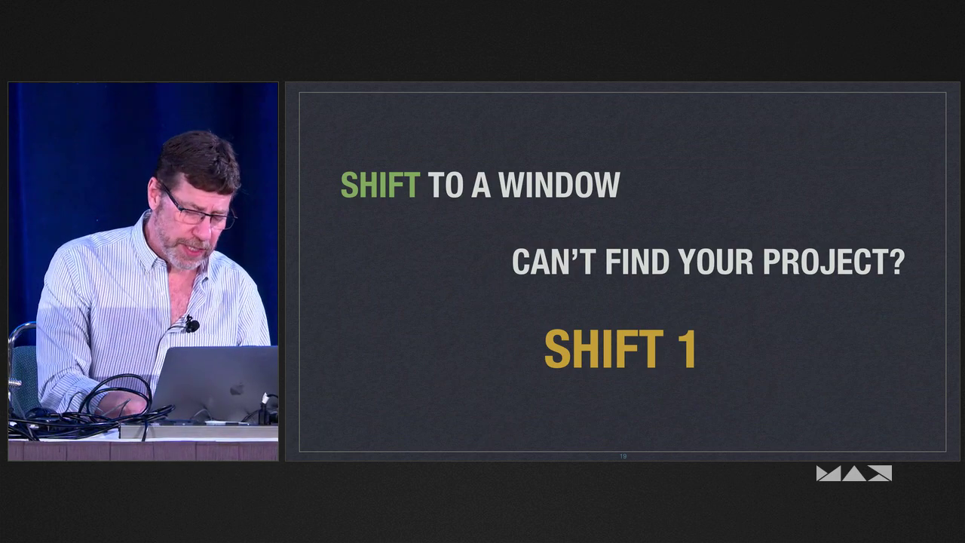
{"action": "key", "text": "super+Tab"}
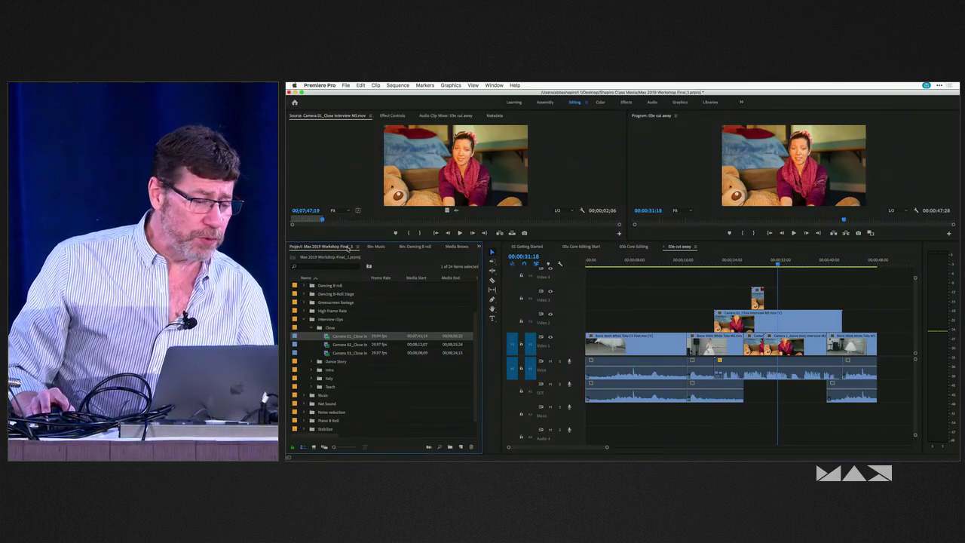
Step: Reset the Editing workspace to its saved layout and close the extra Project panel
{"action": "mouse_move", "coordinate": [349, 247]}
{"action": "left_mouse_down"}
{"action": "mouse_move", "coordinate": [385, 250]}
{"action": "mouse_move", "coordinate": [348, 249]}
{"action": "left_mouse_up"}
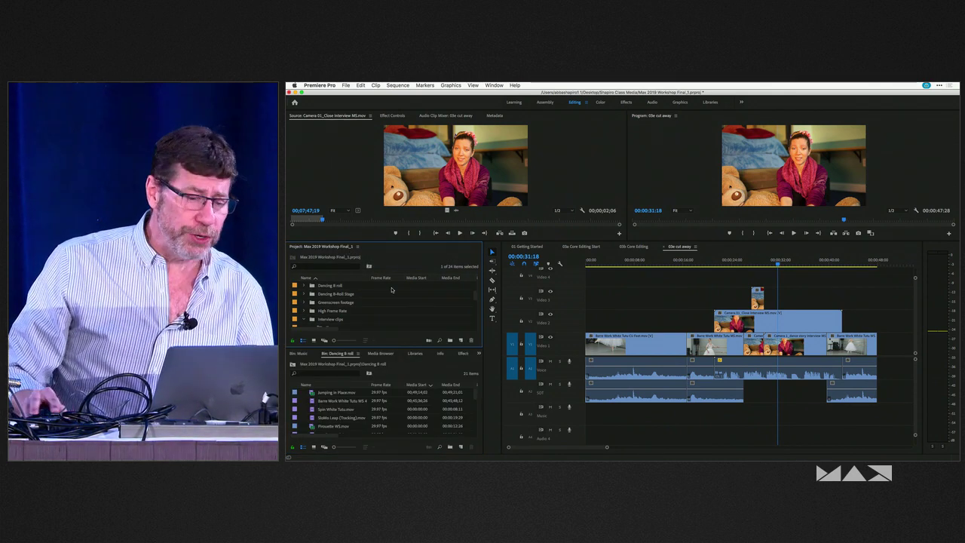
{"action": "double_click", "coordinate": [577, 101]}
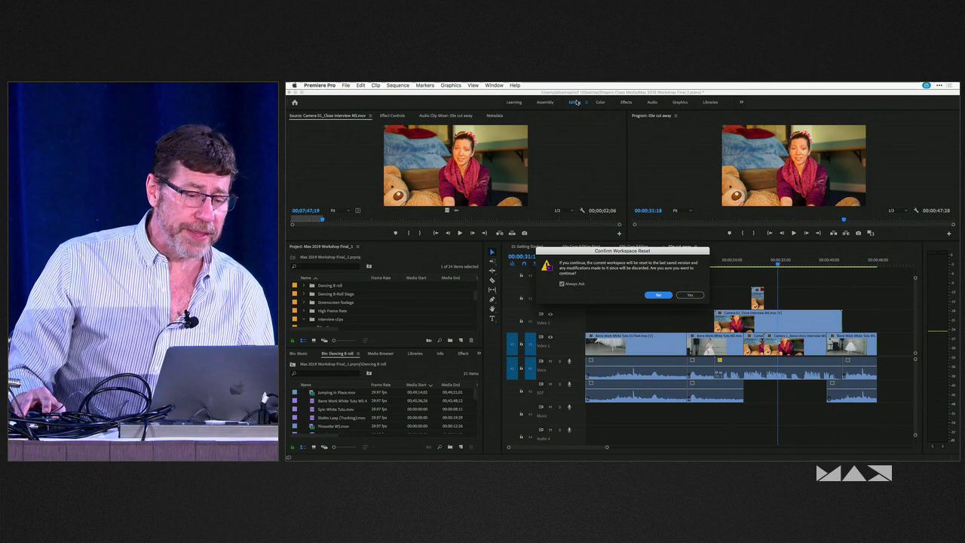
{"action": "left_click", "coordinate": [690, 295]}
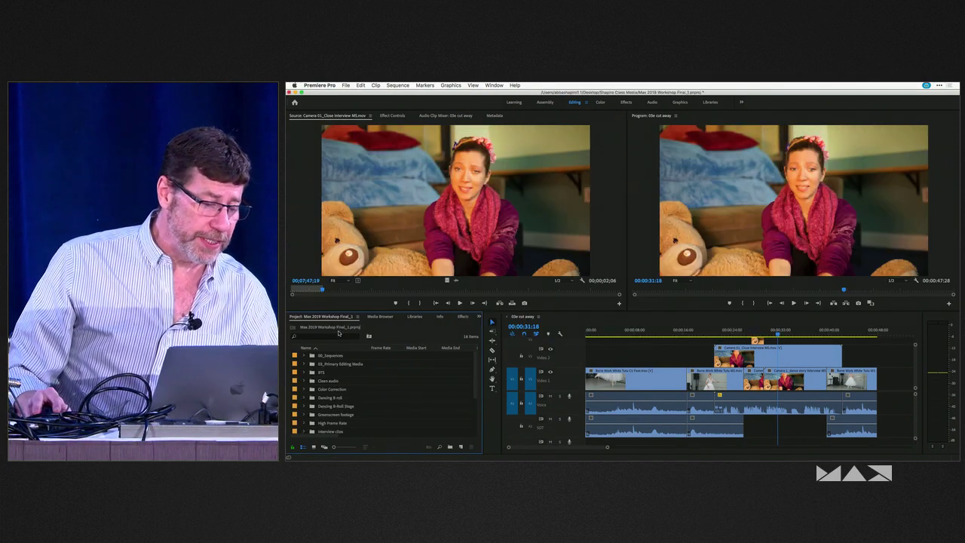
{"action": "left_click", "coordinate": [357, 318]}
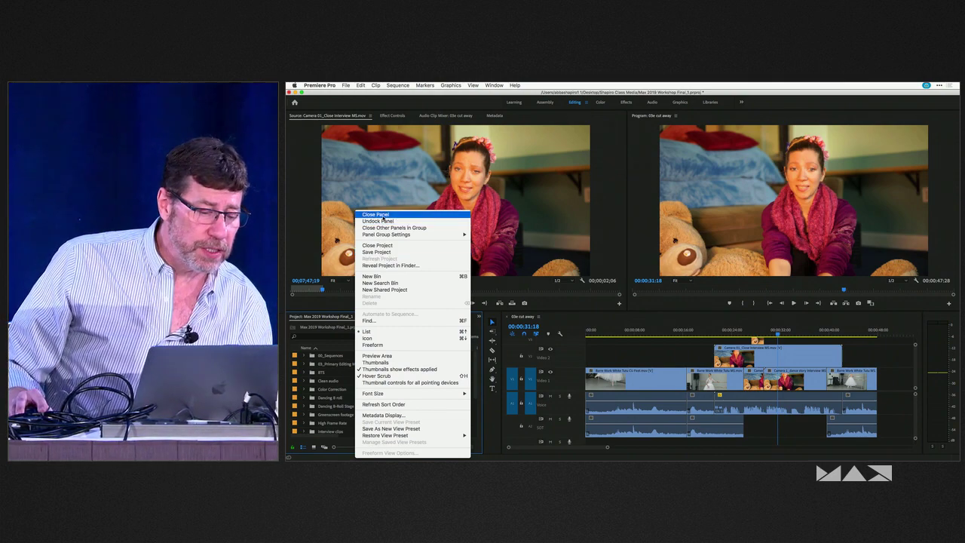
{"action": "left_click", "coordinate": [382, 215]}
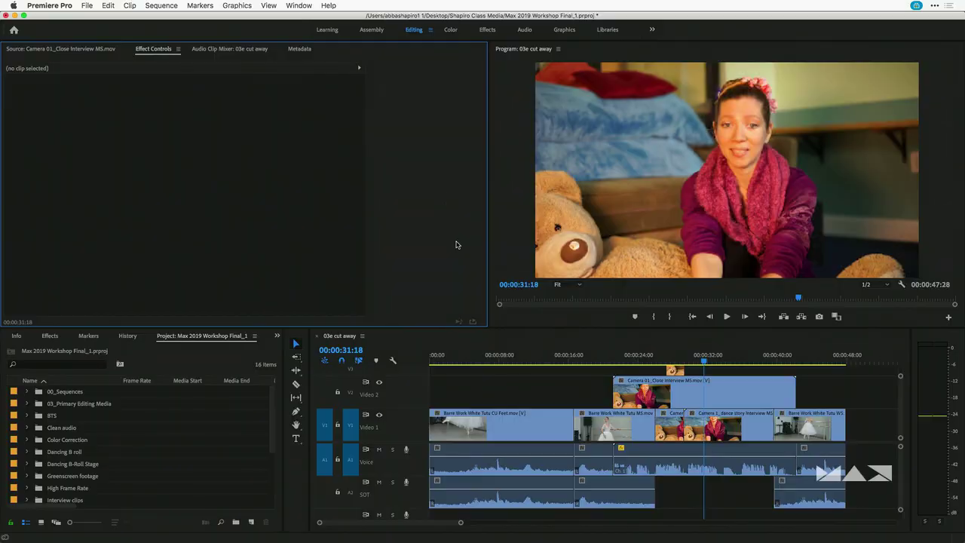
Step: Load the V2 Camera 01 clip, show Effect Controls (Shift+5) and Effects (Shift+7), then use the Effects workspace
{"action": "double_click", "coordinate": [630, 404]}
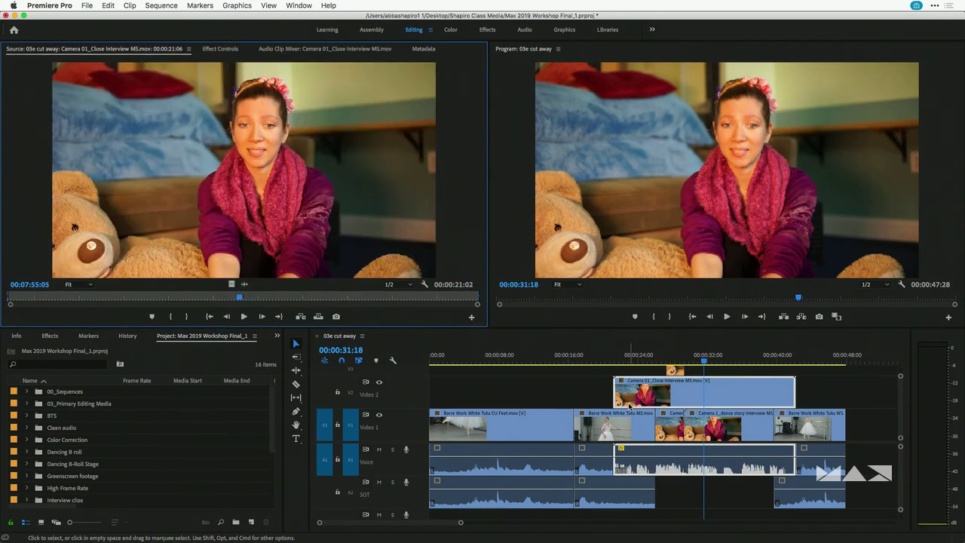
{"action": "key", "text": "shift+5"}
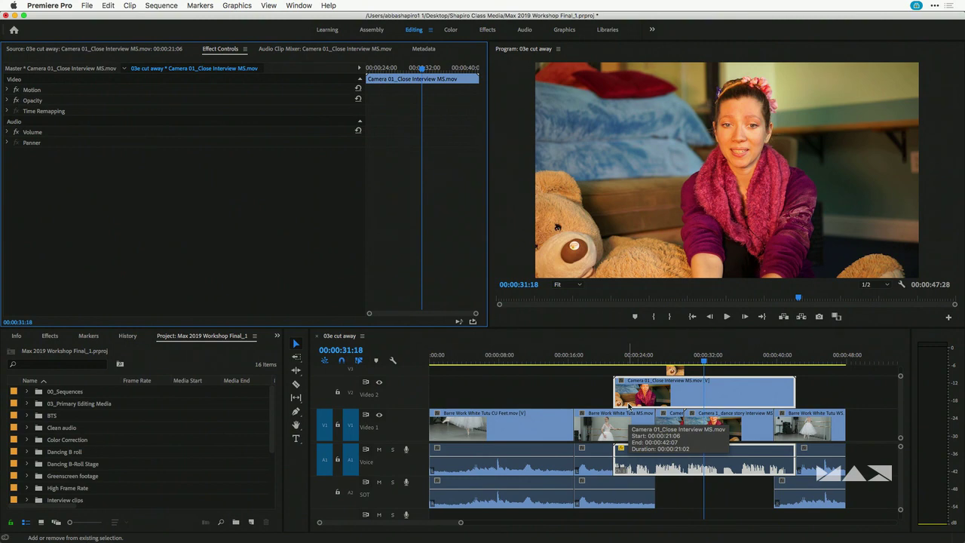
{"action": "key", "text": "shift+7"}
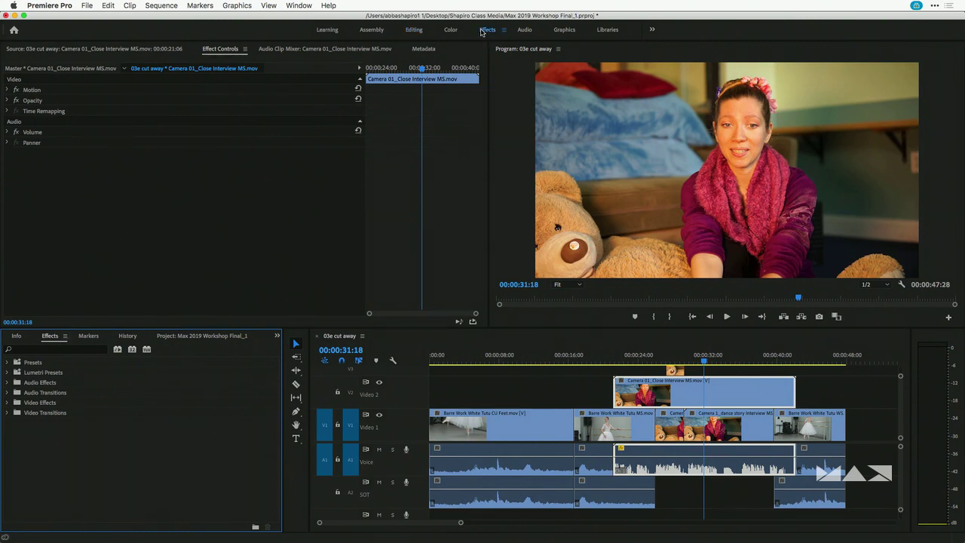
{"action": "left_click", "coordinate": [486, 31]}
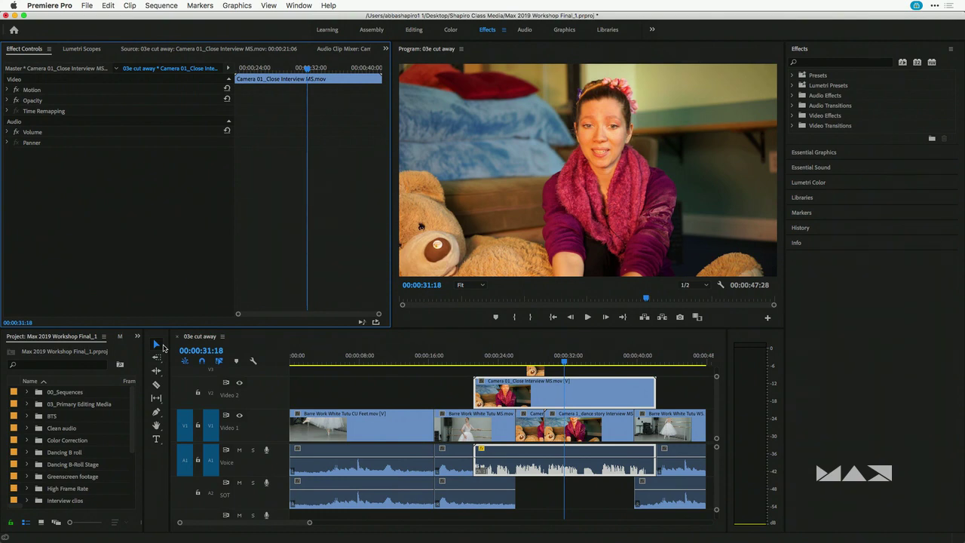
{"action": "key", "text": "shift+7"}
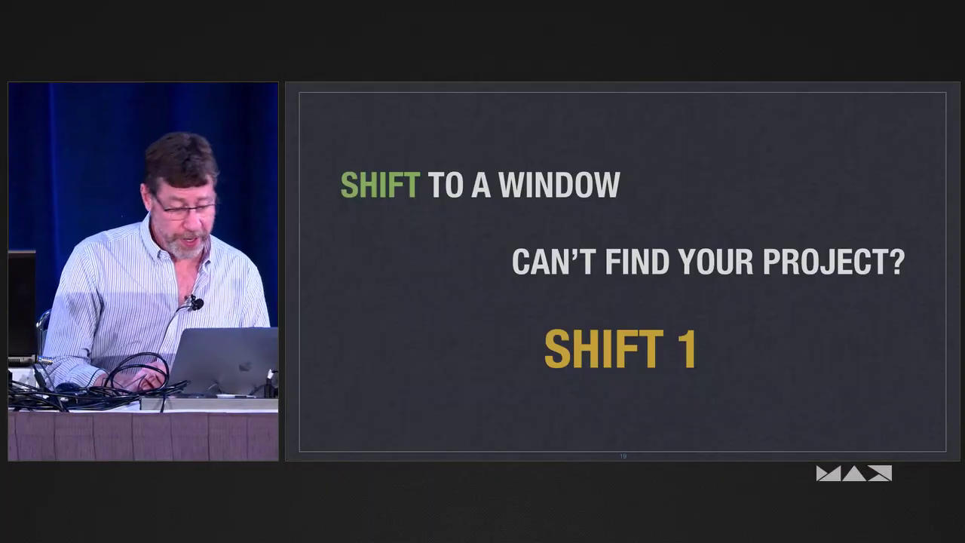
Step: Advance three slides past Lucky Number 7 to the Better Importing / Media Browser slide
{"action": "key", "text": "Right"}
{"action": "key", "text": "Right"}
{"action": "key", "text": "Right"}
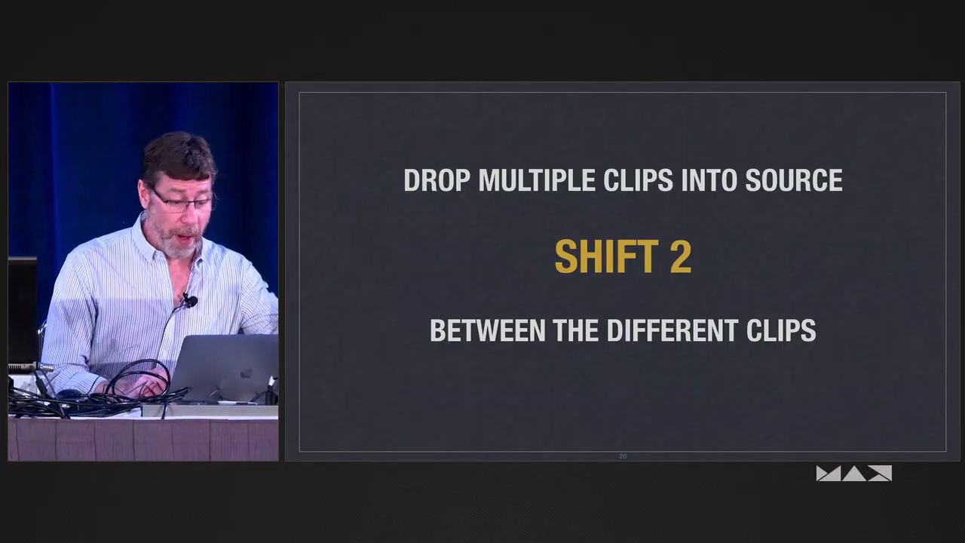
{"action": "key", "text": "Right"}
{"action": "key", "text": "Right"}
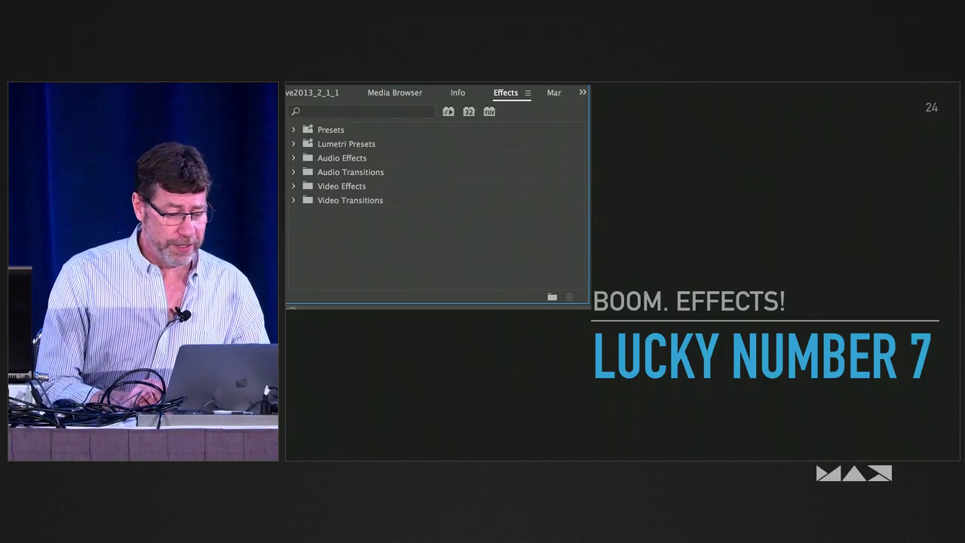
{"action": "key", "text": "Right"}
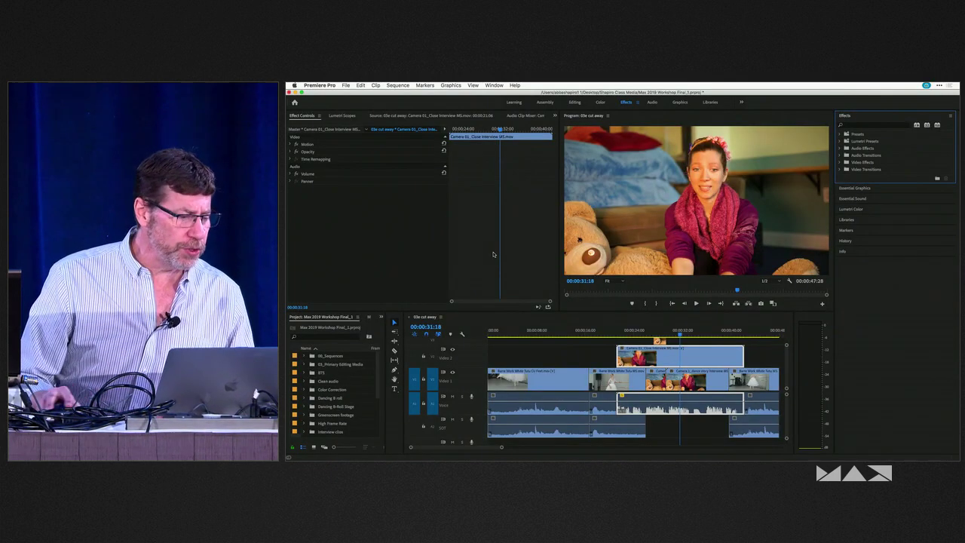
Step: In the Editing workspace, switch the lower-left panel to Media Browser and maximize it with `
{"action": "left_click", "coordinate": [341, 333]}
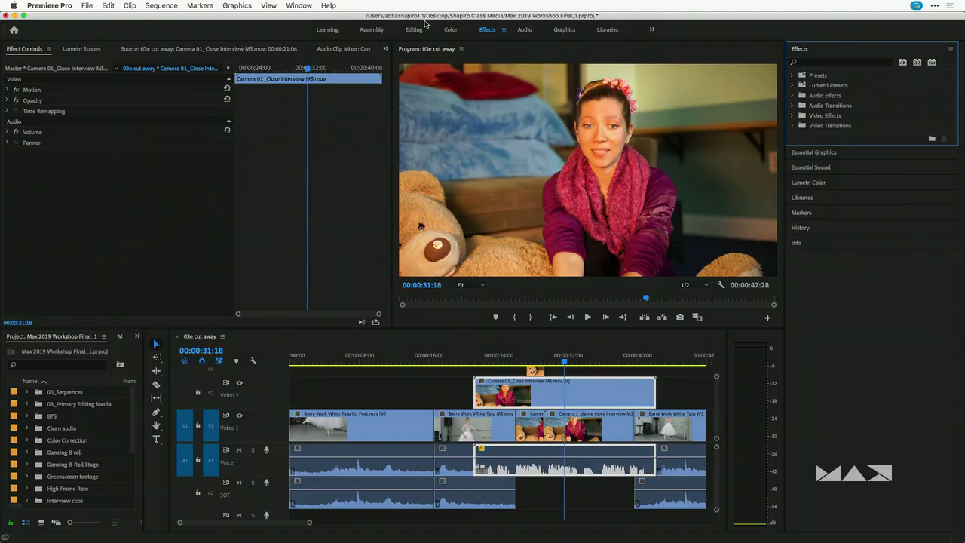
{"action": "left_click", "coordinate": [415, 29]}
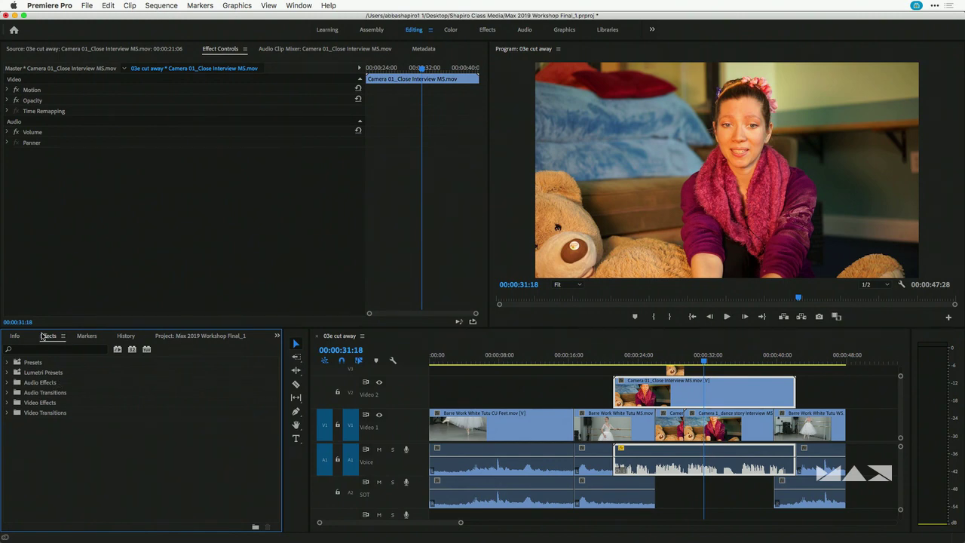
{"action": "left_click", "coordinate": [277, 335]}
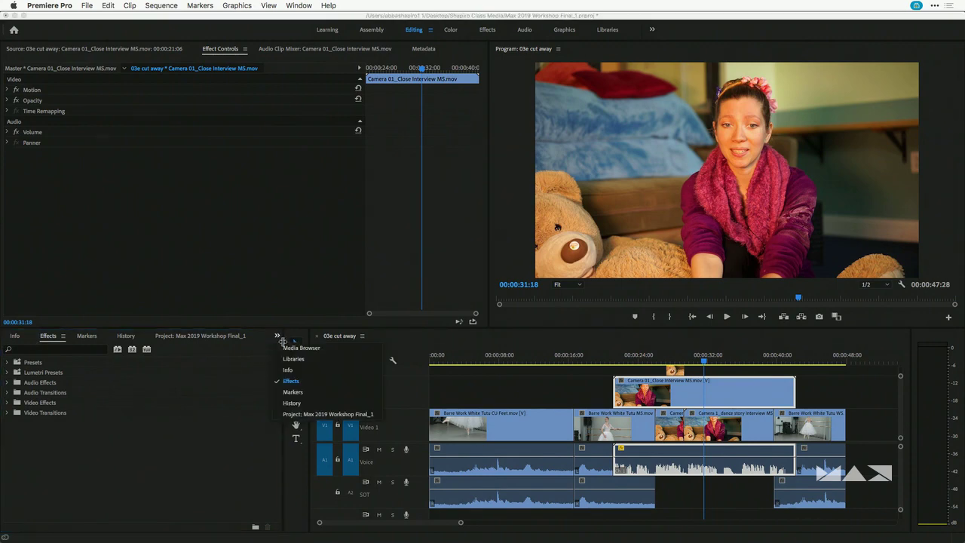
{"action": "left_click", "coordinate": [296, 348]}
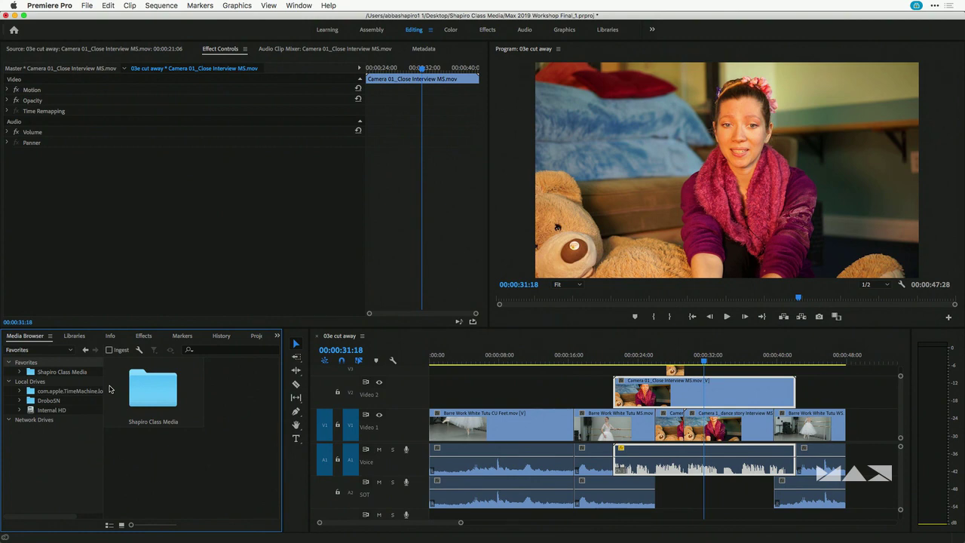
{"action": "key", "text": "grave"}
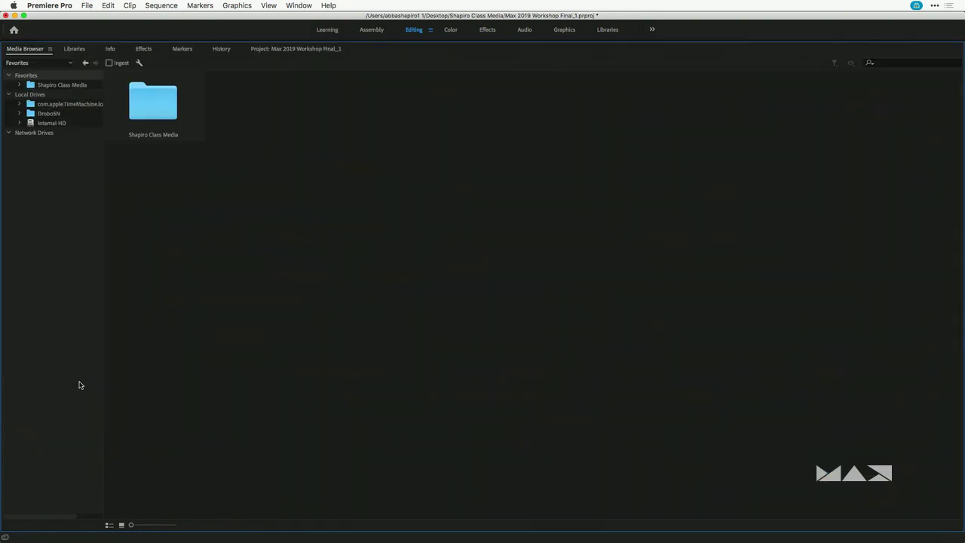
Step: Expand Internal HD > Users > home > Desktop, widen the folder tree, and add Desktop to Favorites
{"action": "left_click", "coordinate": [21, 122]}
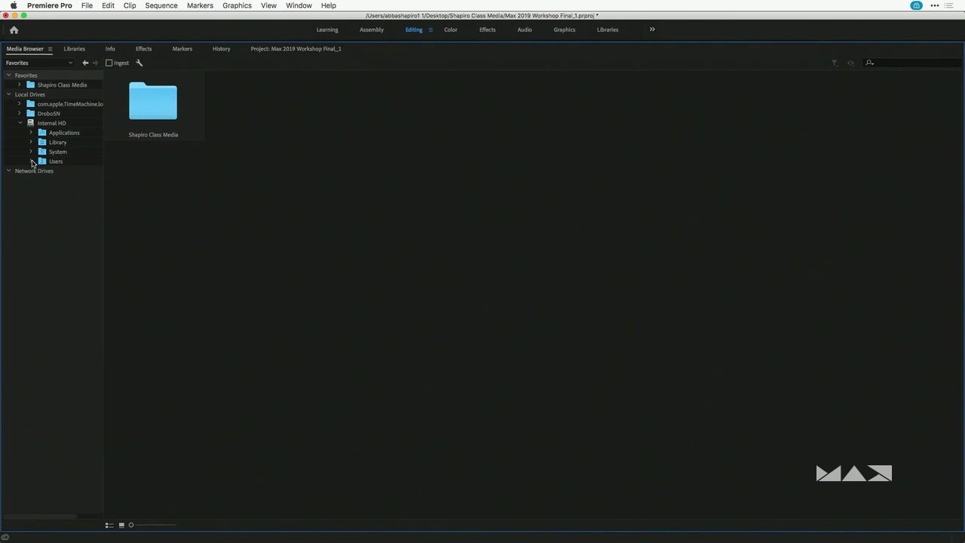
{"action": "left_click", "coordinate": [32, 161]}
{"action": "left_click", "coordinate": [43, 180]}
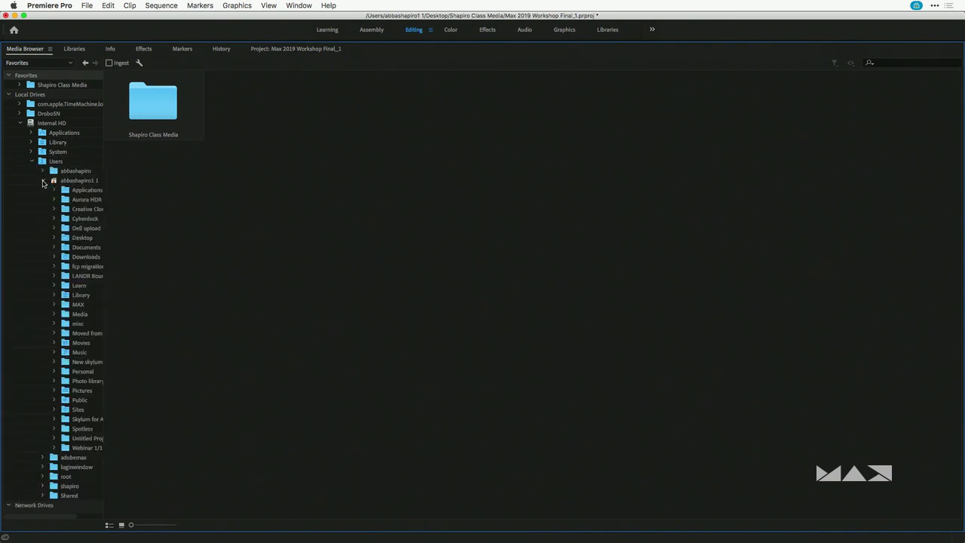
{"action": "left_click", "coordinate": [56, 238]}
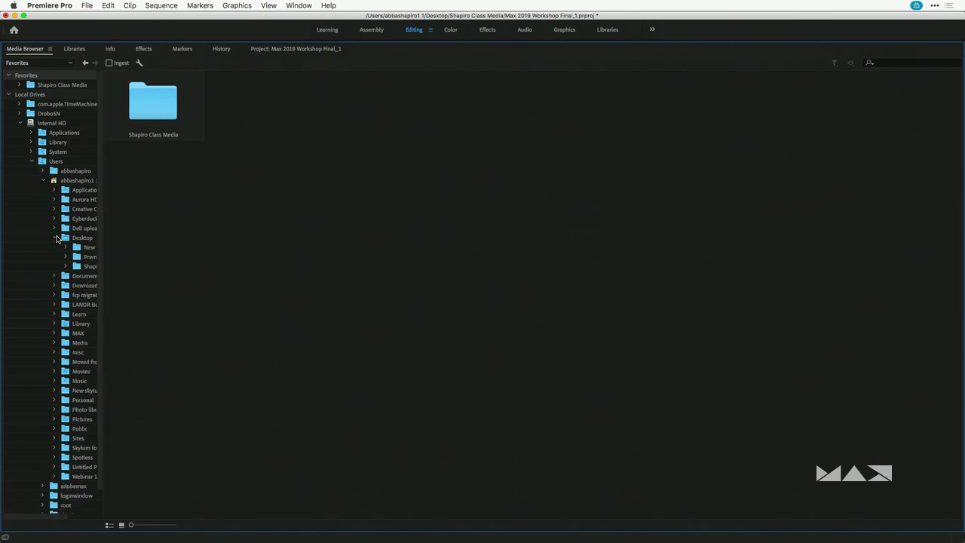
{"action": "left_click_drag", "start_coordinate": [106, 255], "coordinate": [228, 270]}
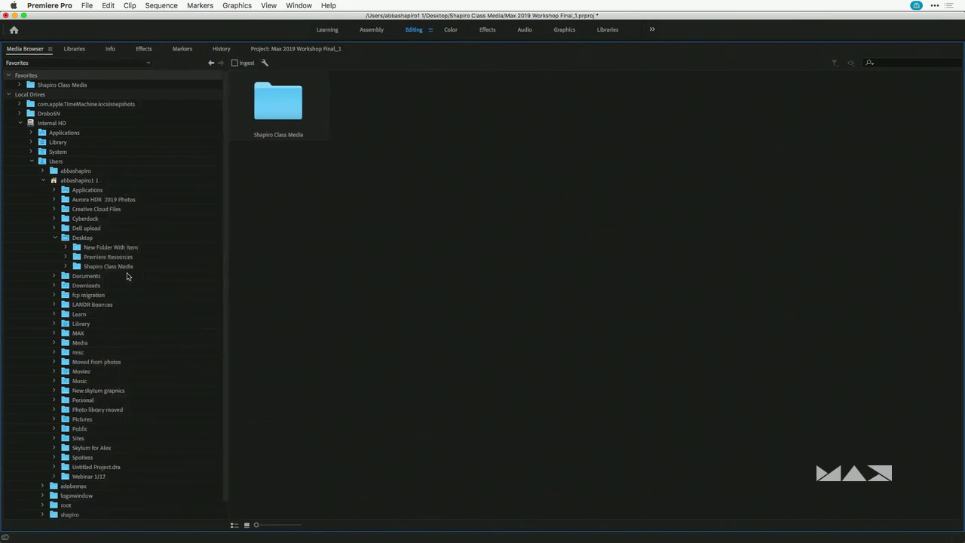
{"action": "right_click", "coordinate": [65, 239]}
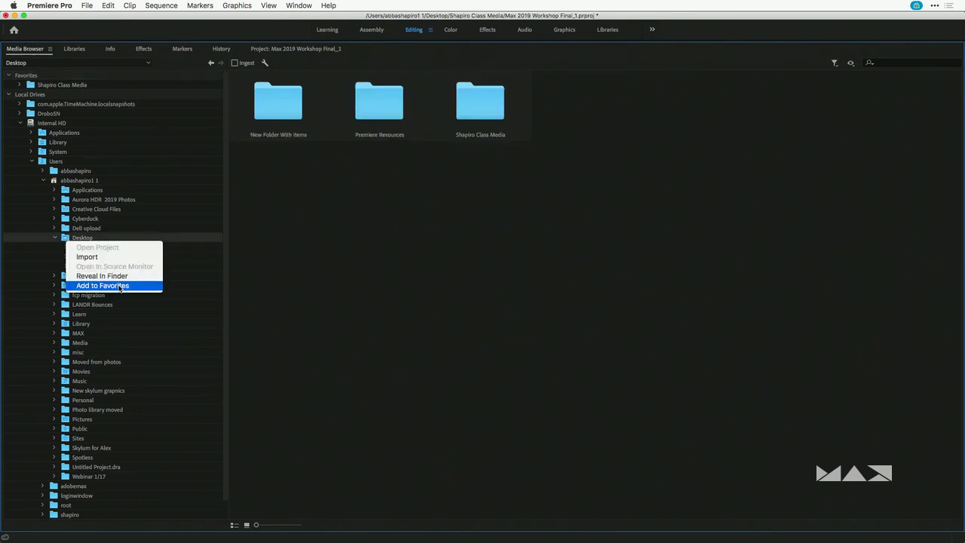
{"action": "left_click", "coordinate": [120, 286]}
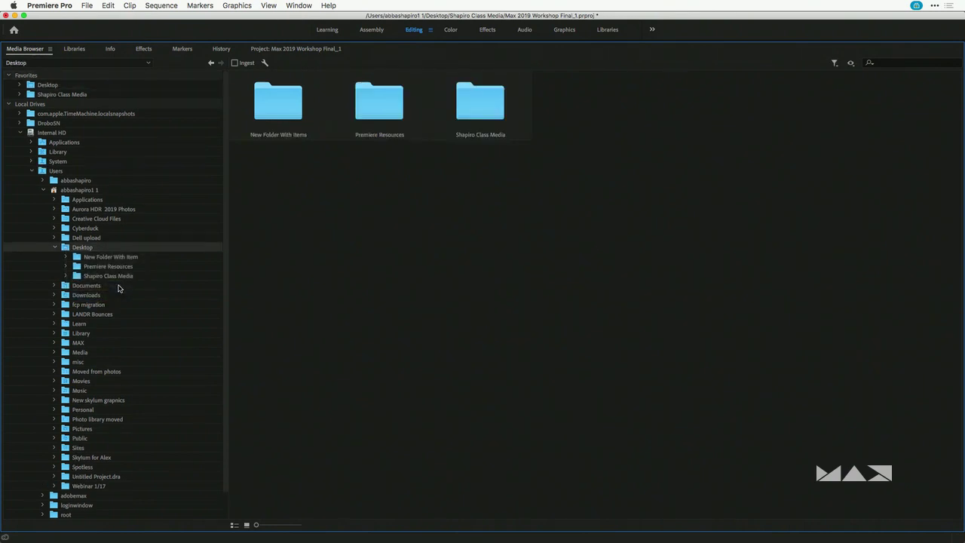
Step: Collapse Local Drives and display the folders inside the Desktop favorite
{"action": "left_click", "coordinate": [9, 105]}
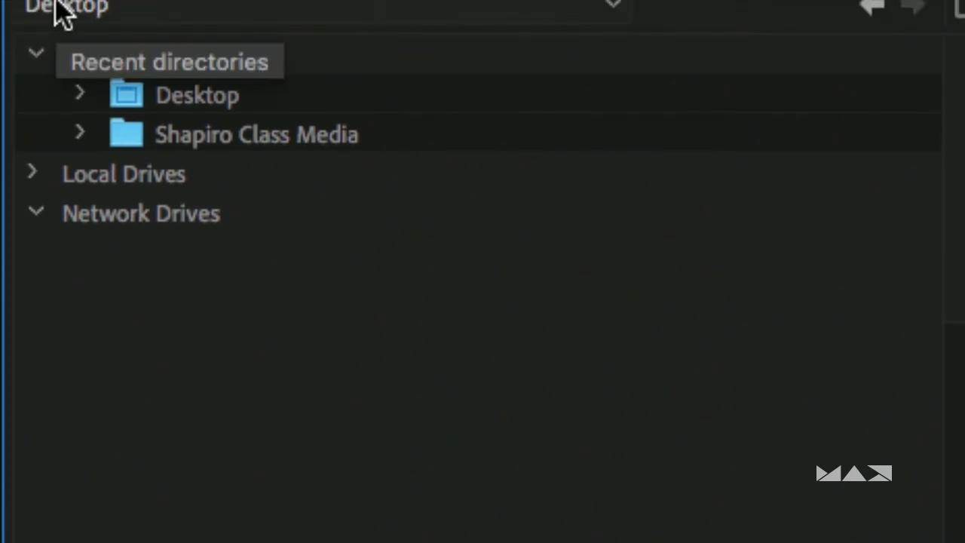
{"action": "left_click", "coordinate": [128, 109]}
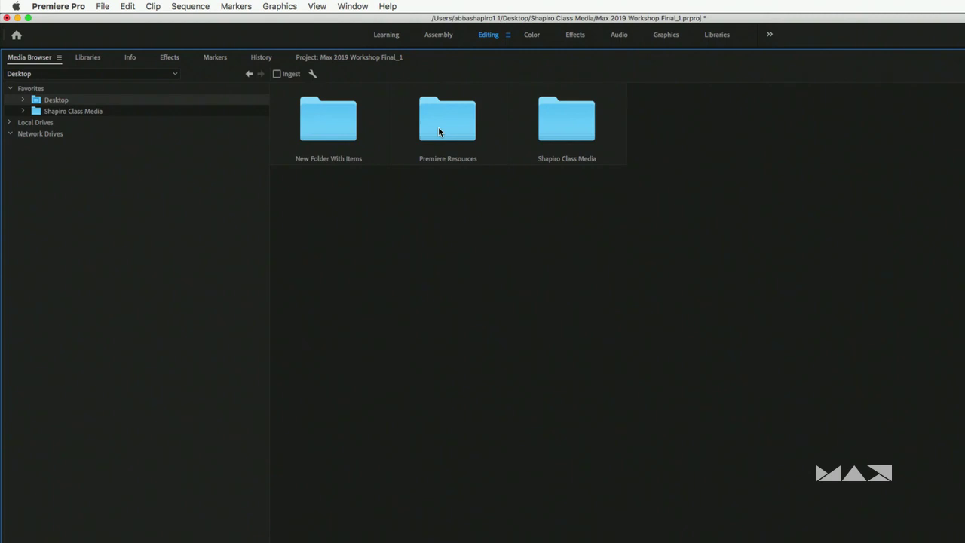
Step: Restore the docked Media Browser, advance Keynote to the Multiple Browser slide, and return to Premiere Pro
{"action": "key", "text": "grave"}
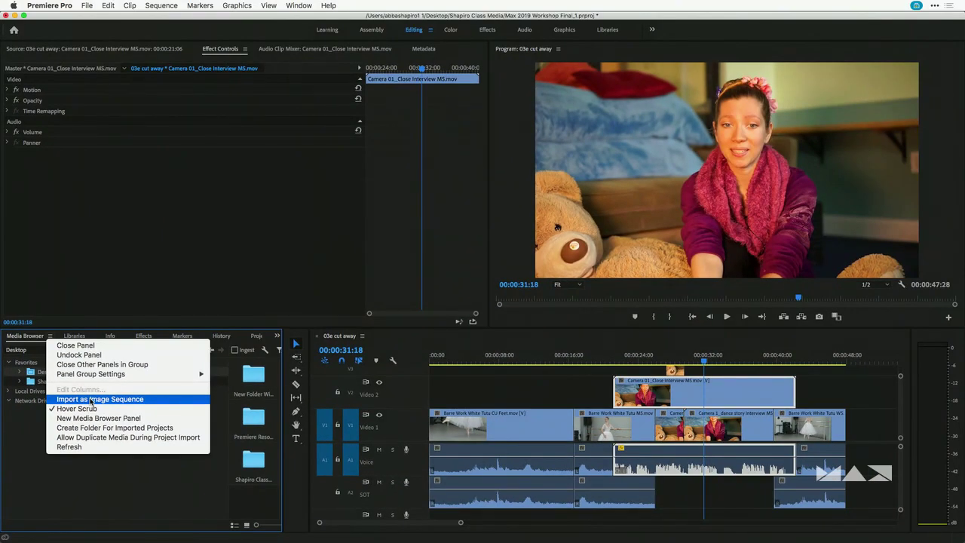
{"action": "key", "text": "super+Tab"}
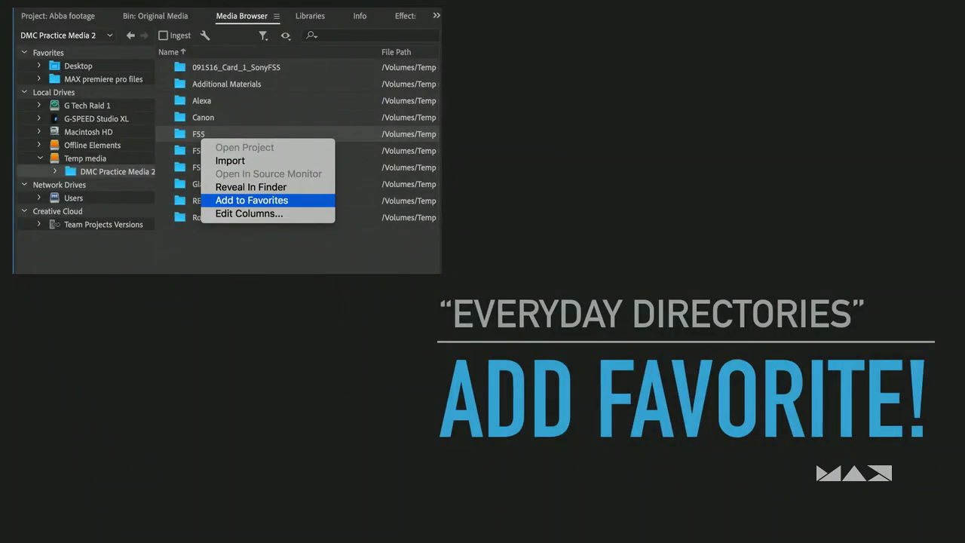
{"action": "key", "text": "Right"}
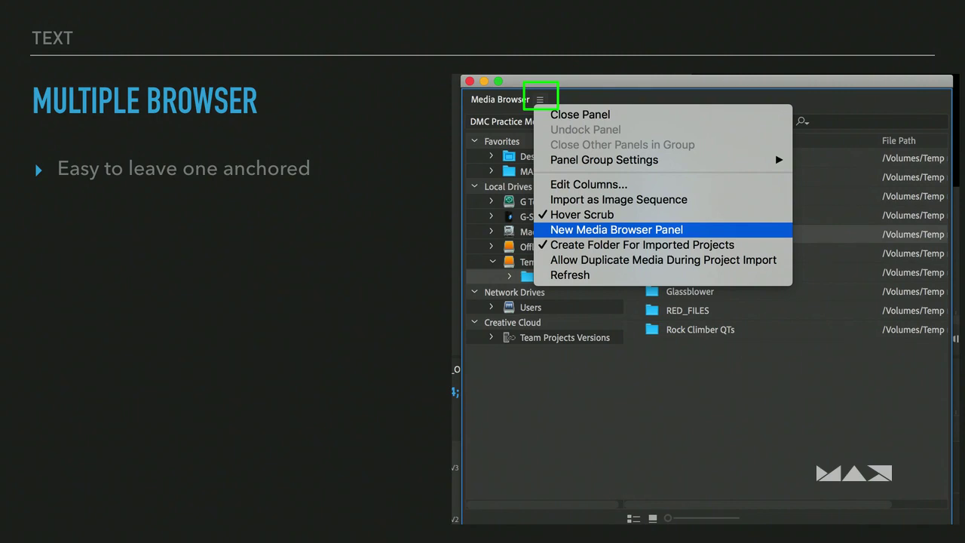
{"action": "key", "text": "super+Tab"}
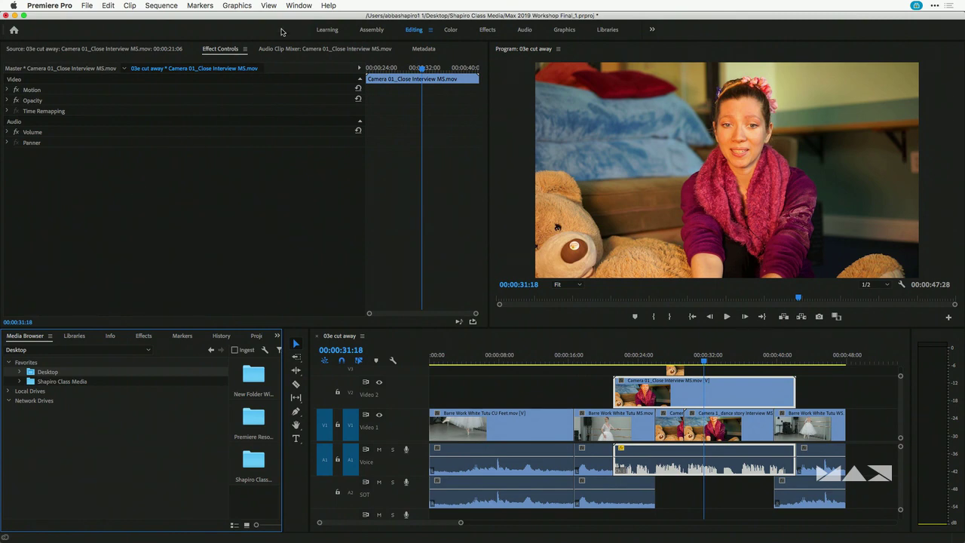
Step: Look through the Window and File menus, then open the Media Browser's panel menu
{"action": "left_click", "coordinate": [297, 6]}
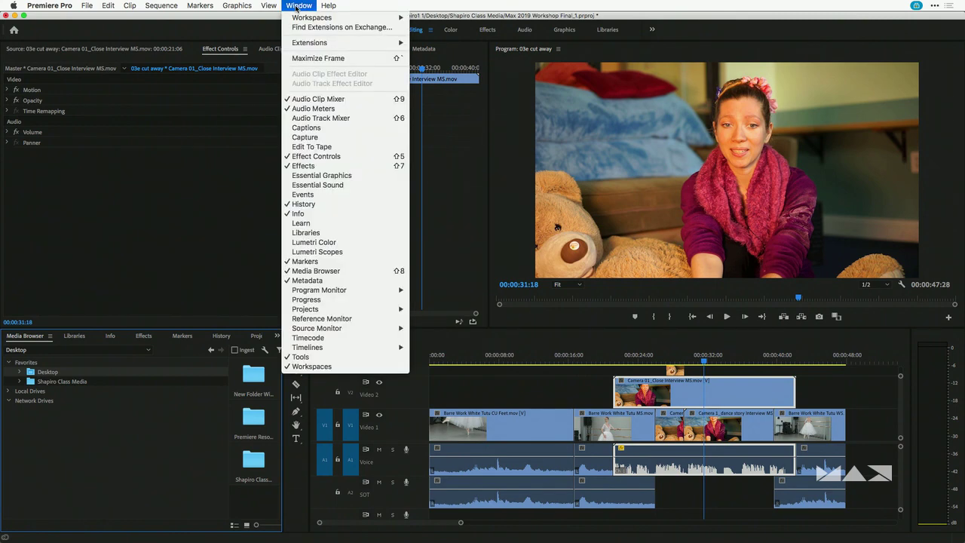
{"action": "mouse_move", "coordinate": [92, 6]}
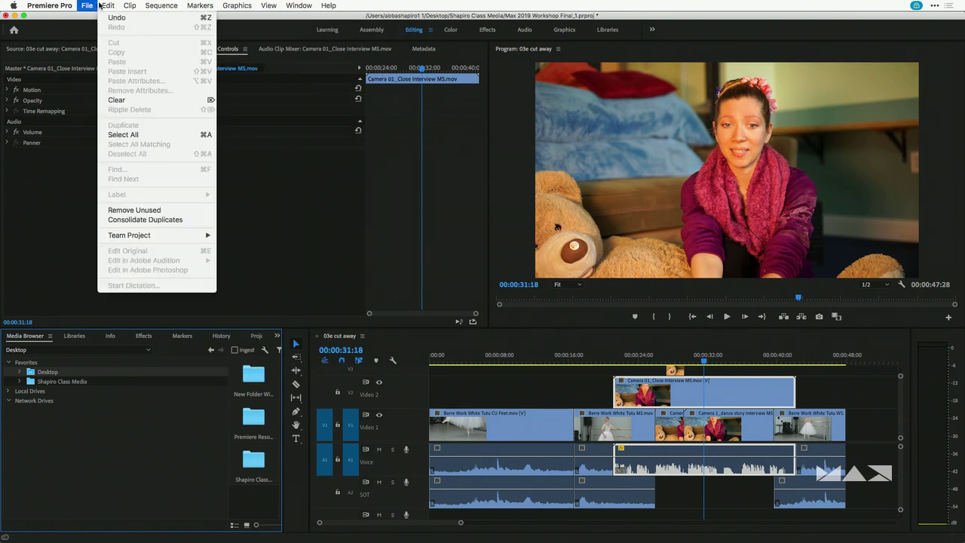
{"action": "mouse_move", "coordinate": [146, 6]}
{"action": "left_click", "coordinate": [50, 338]}
{"action": "left_click", "coordinate": [51, 337]}
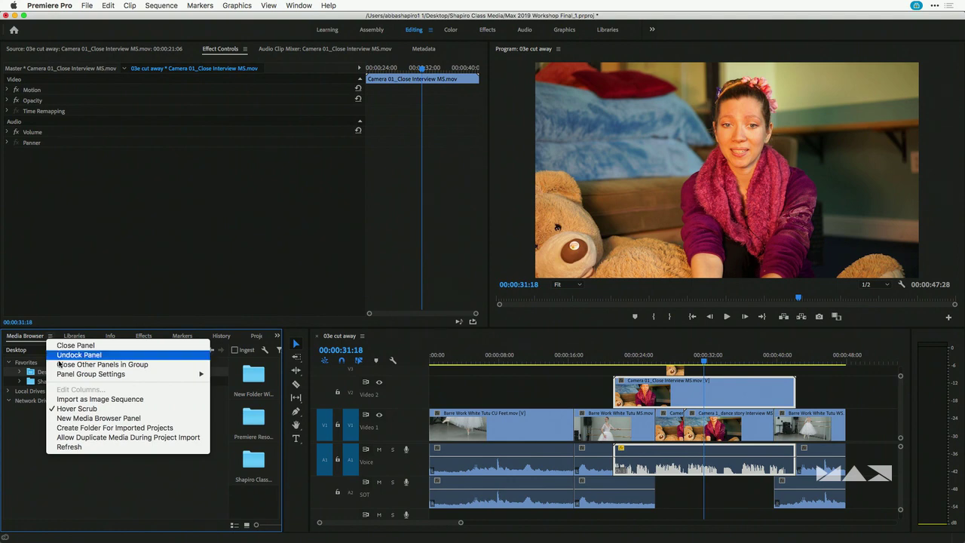
Step: Create an additional Media Browser panel
{"action": "left_click", "coordinate": [86, 417]}
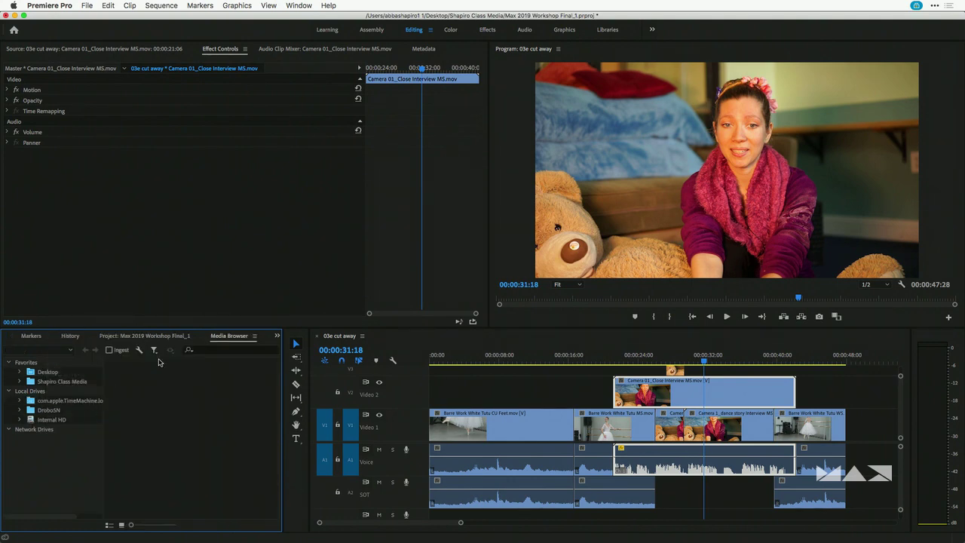
{"action": "scroll", "coordinate": [225, 337], "scroll_direction": "right", "scroll_amount": 5}
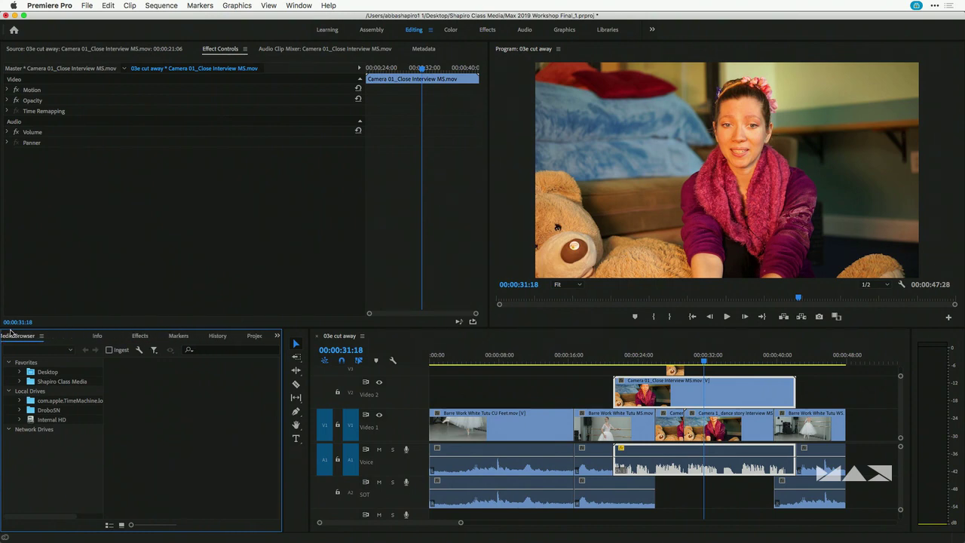
{"action": "scroll", "coordinate": [11, 332], "scroll_direction": "left", "scroll_amount": 1}
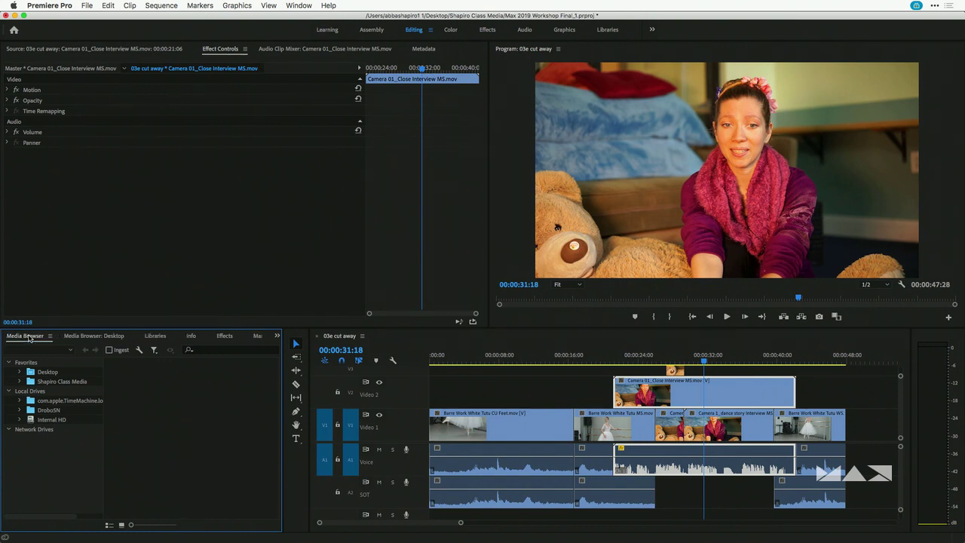
Step: Open the Copied_Max 2018 Workshop Finish cut folder under Shapiro Class Media > Dance overview edit
{"action": "left_click", "coordinate": [20, 382]}
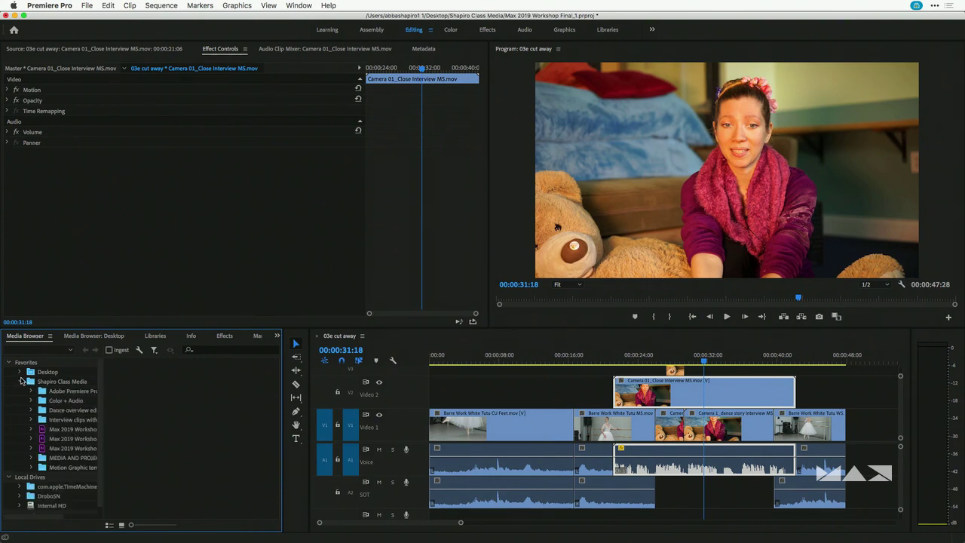
{"action": "left_click", "coordinate": [65, 410]}
{"action": "double_click", "coordinate": [138, 401]}
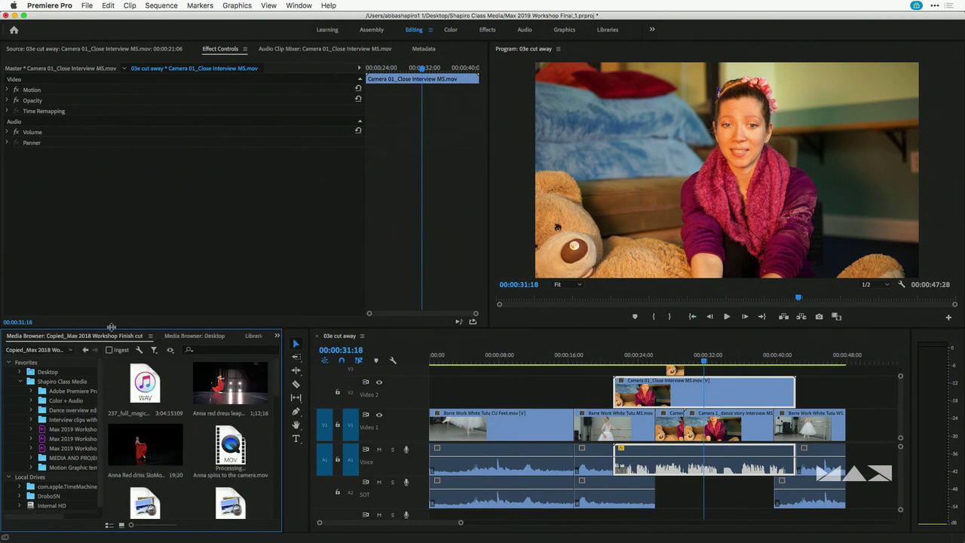
Step: Maximize the Media Browser: Desktop panel, then return to the full Editing layout
{"action": "key", "text": "grave"}
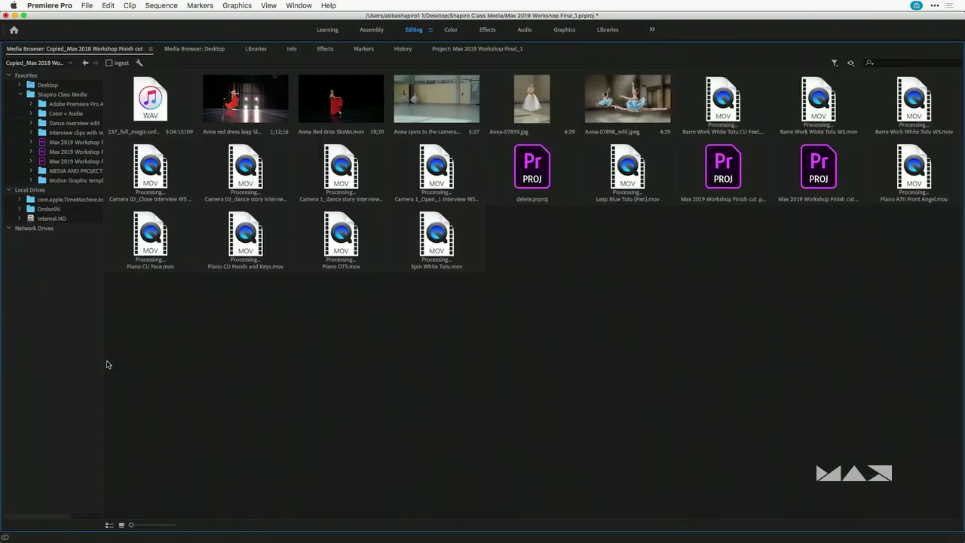
{"action": "left_click", "coordinate": [195, 49]}
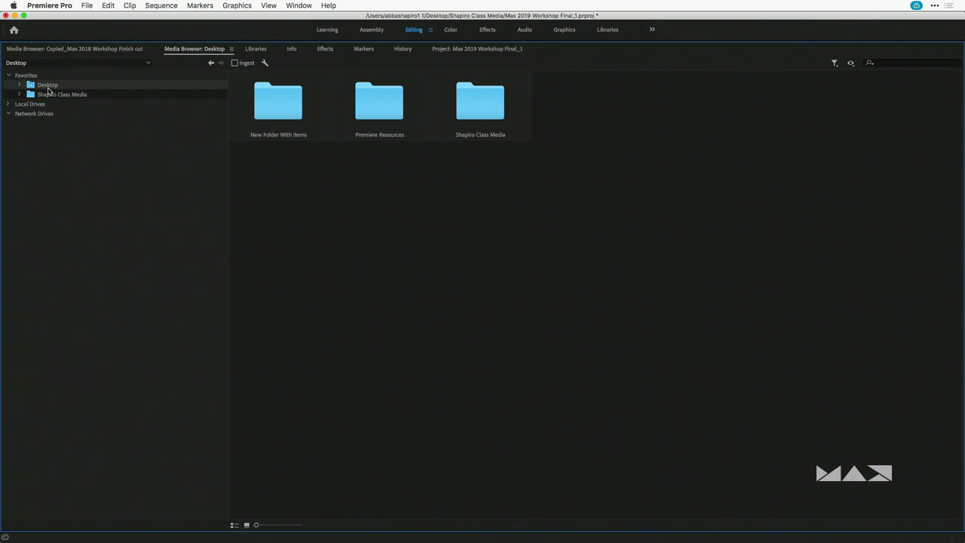
{"action": "key", "text": "super+Tab"}
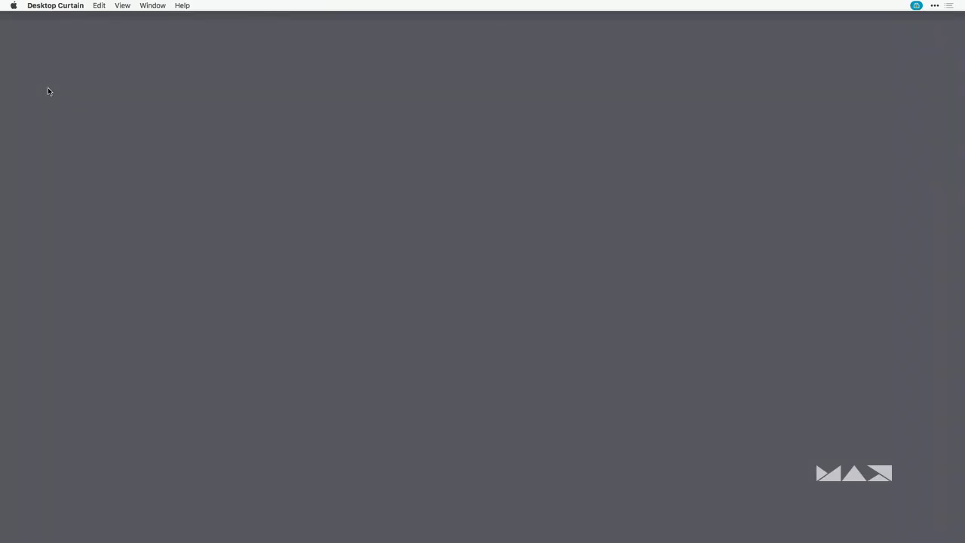
{"action": "key", "text": "super+Tab"}
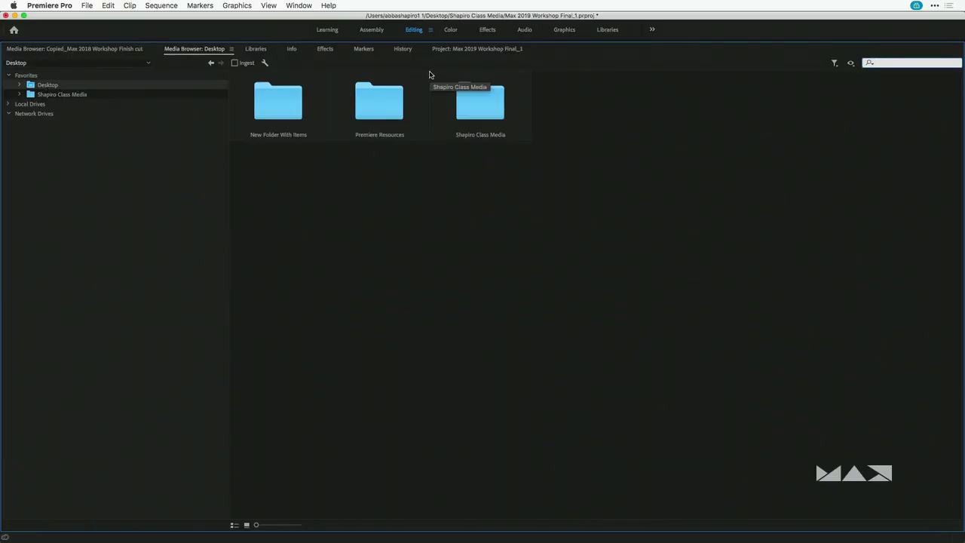
{"action": "type", "text": "in"}
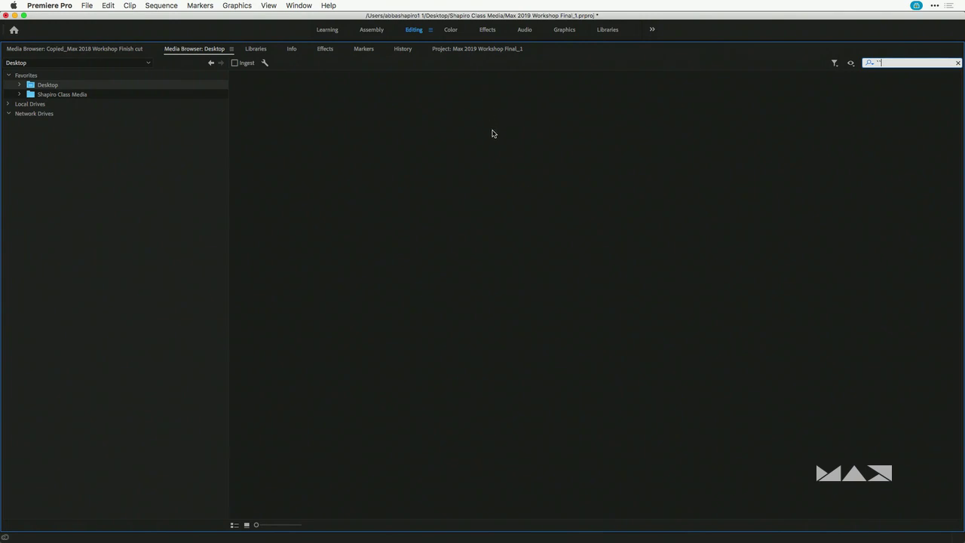
{"action": "key", "text": "grave"}
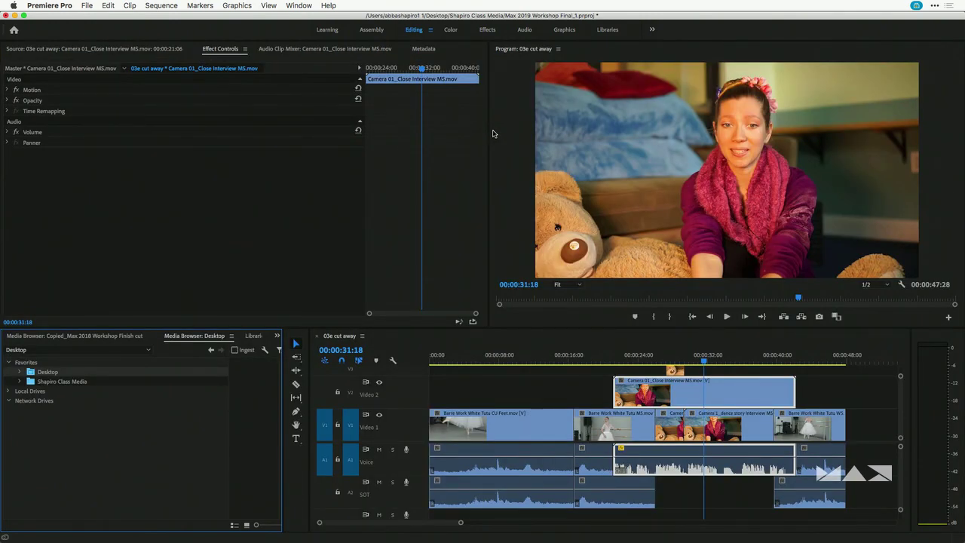
Step: Open the Dancing B roll folder from the Project panel as a bin and maximize it
{"action": "key", "text": "shift+f"}
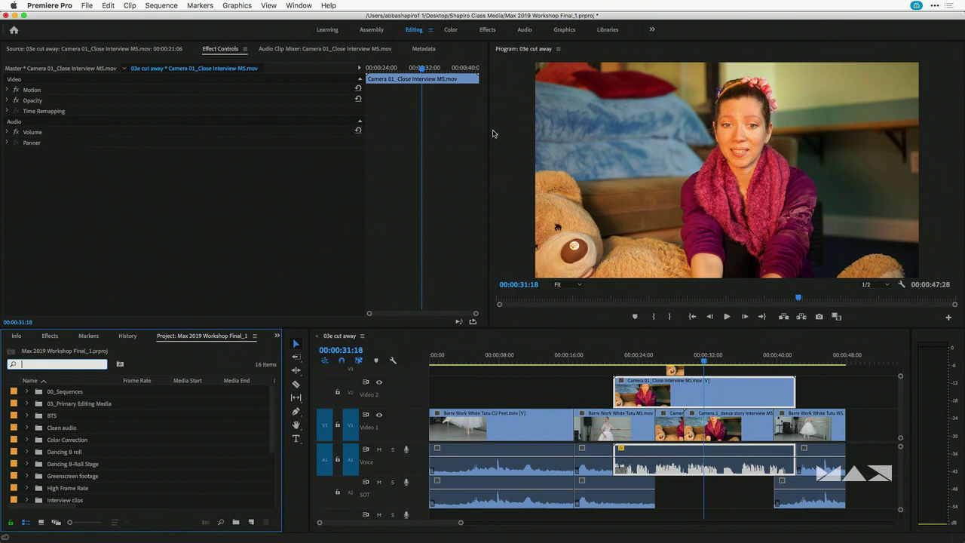
{"action": "double_click", "coordinate": [39, 455]}
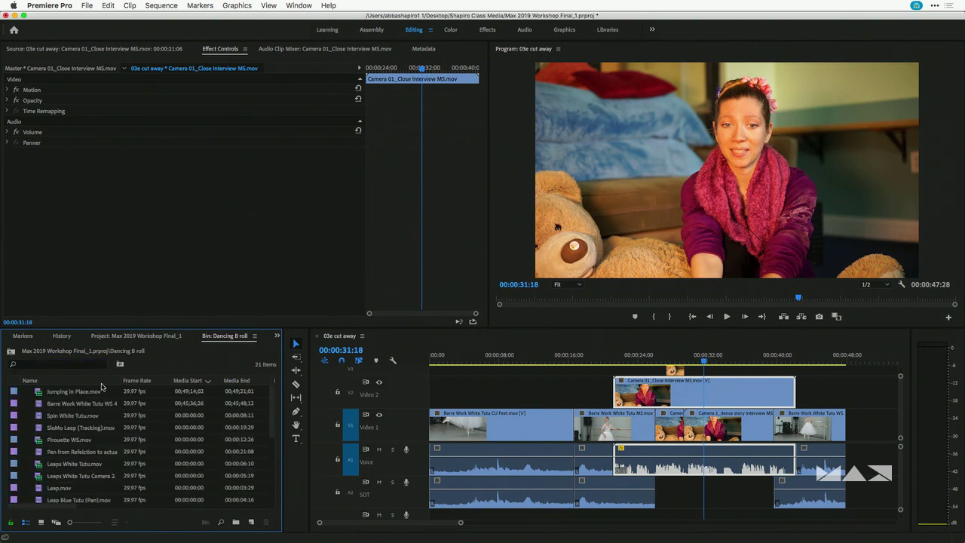
{"action": "key", "text": "grave"}
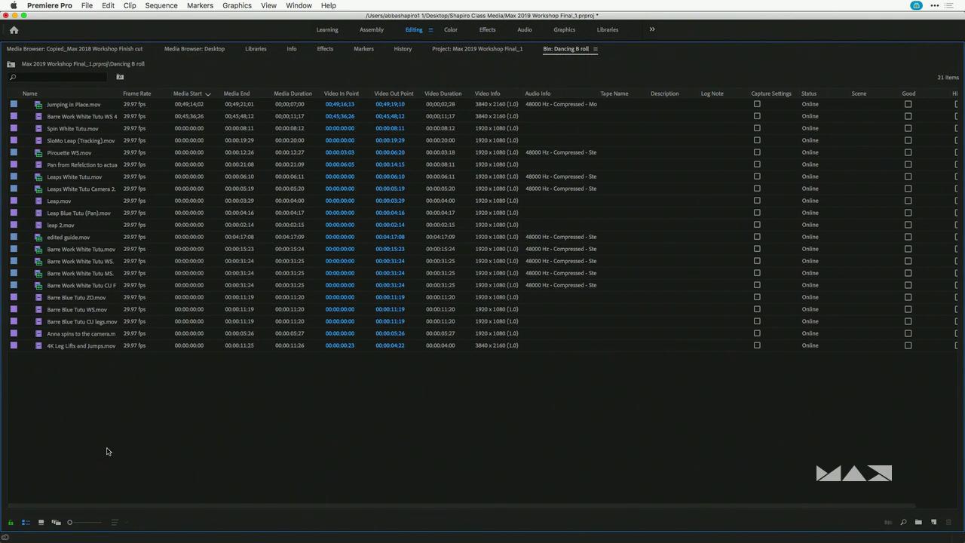
Step: Show the Dancing B roll clips as enlarged thumbnails and select Barre Blue Tutu ZO
{"action": "left_click", "coordinate": [42, 523]}
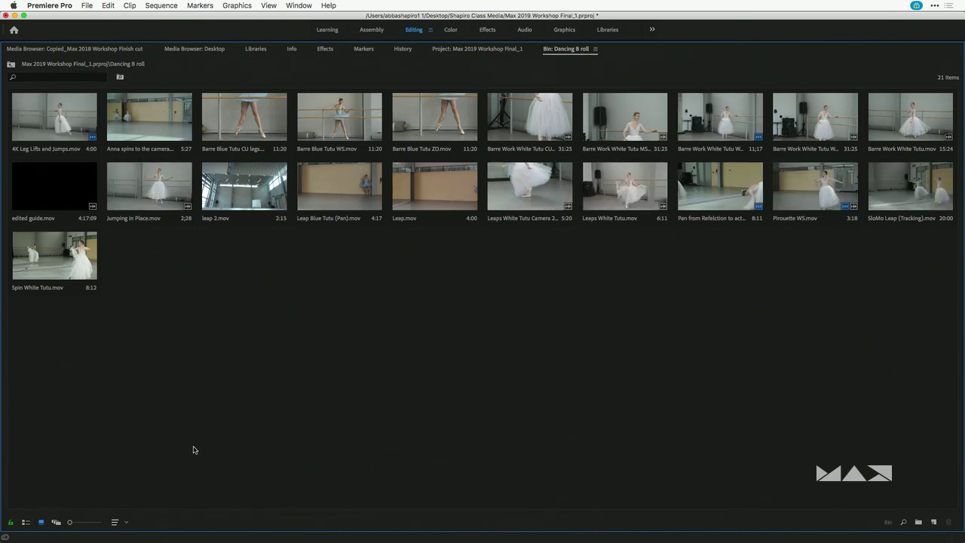
{"action": "left_click_drag", "start_coordinate": [70, 523], "coordinate": [78, 523]}
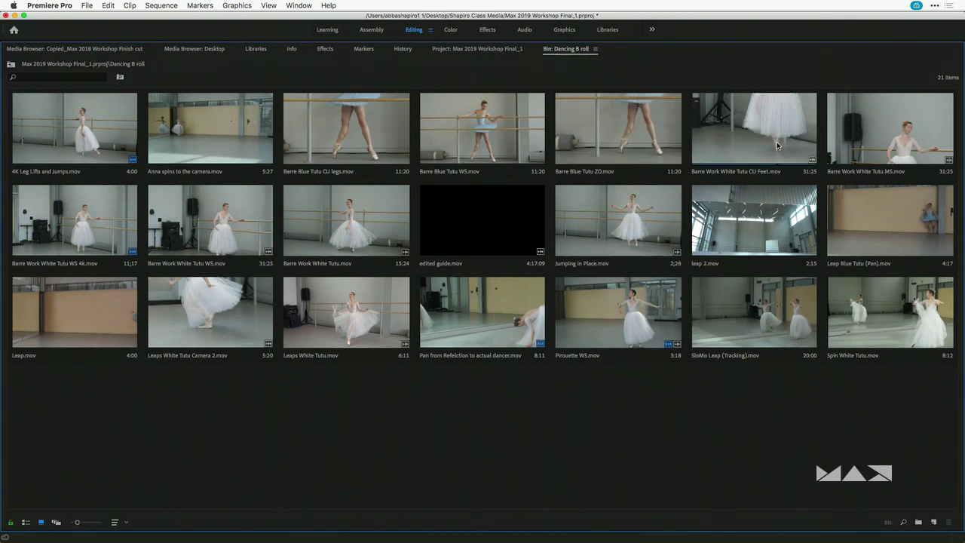
{"action": "left_click", "coordinate": [612, 138]}
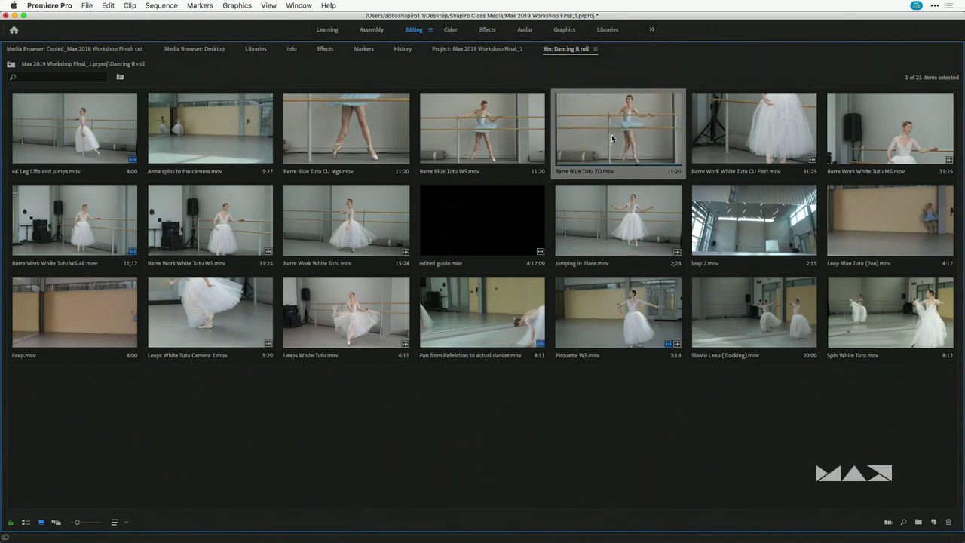
Step: Set In and Out points on Barre Blue Tutu ZO, then un-maximize the bin
{"action": "key", "text": "i"}
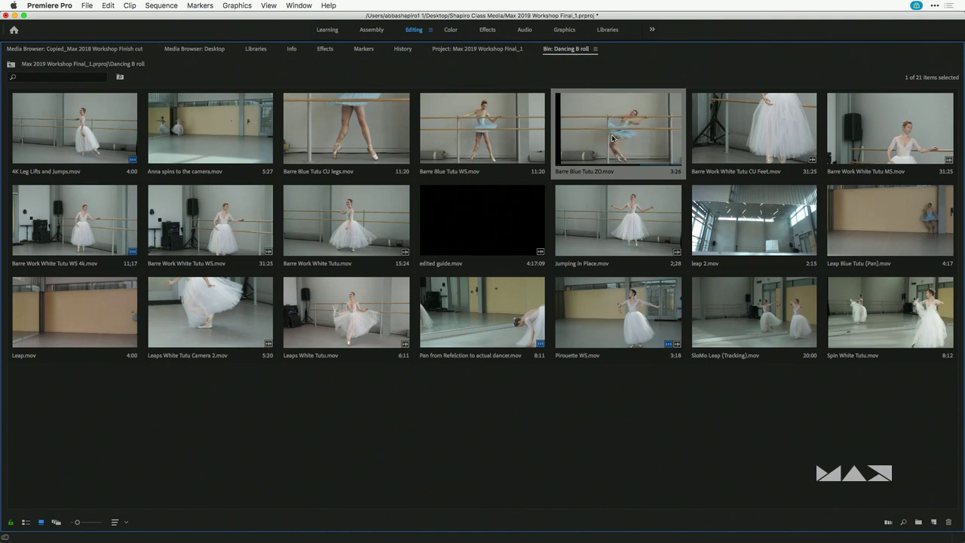
{"action": "key", "text": "o"}
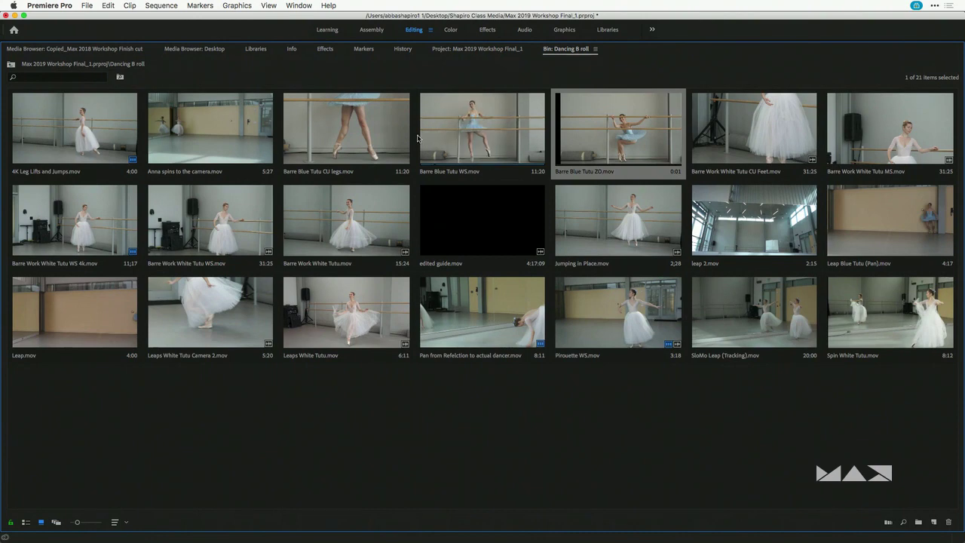
{"action": "key", "text": "grave"}
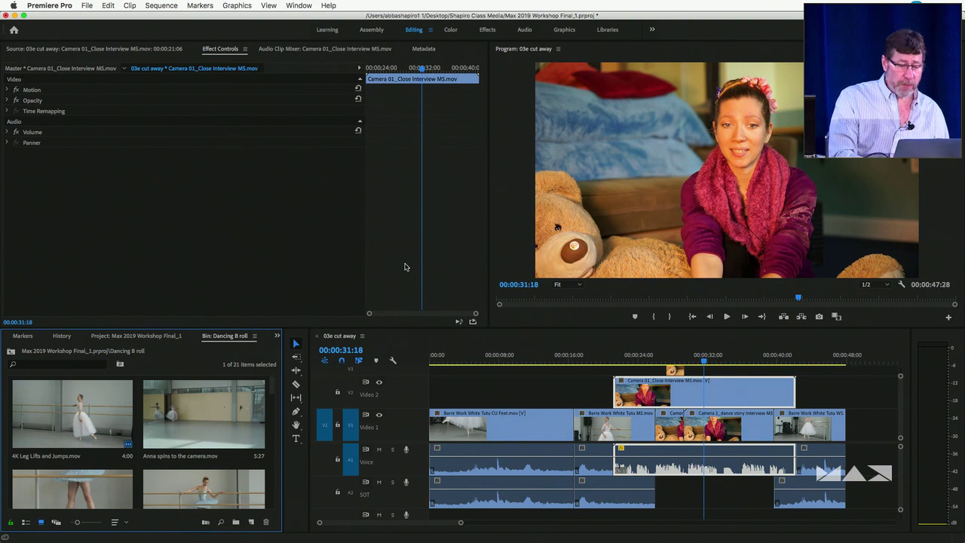
Step: Open the New Sequence dialog with Cmd+N
{"action": "key", "text": "super+n"}
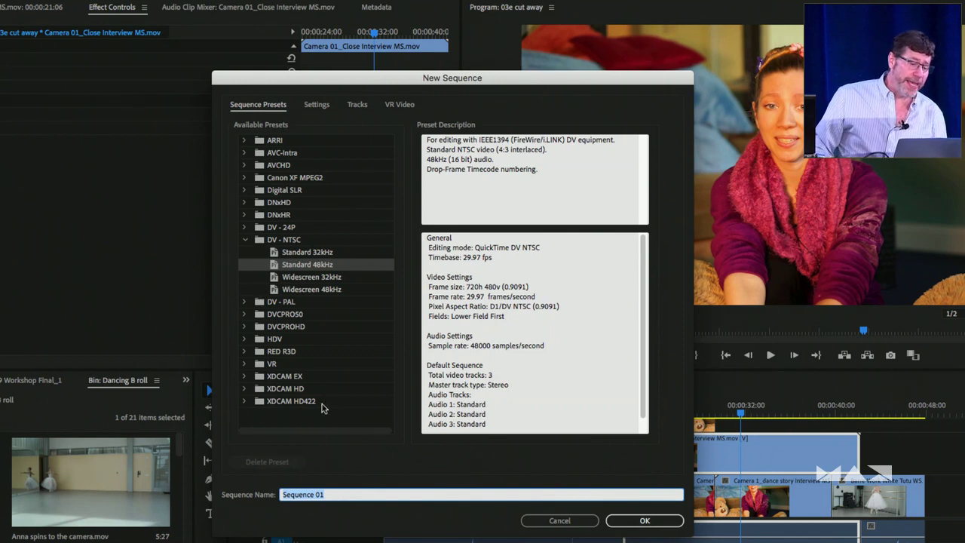
Step: Compare the Digital SLR 1080p and DNxHD 1080i 50 presets, creating Sequence 01 as DSLR 1080p24
{"action": "left_click", "coordinate": [246, 191]}
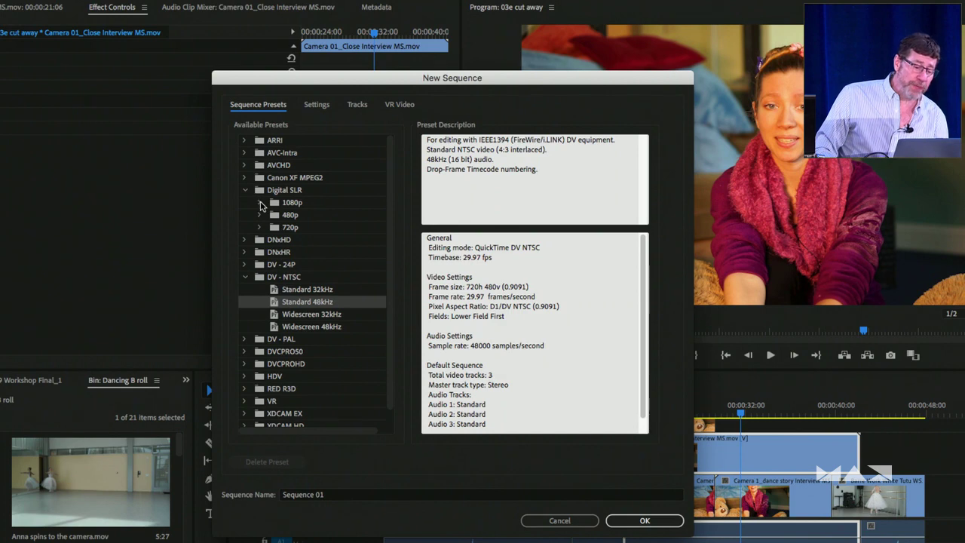
{"action": "left_click", "coordinate": [259, 203]}
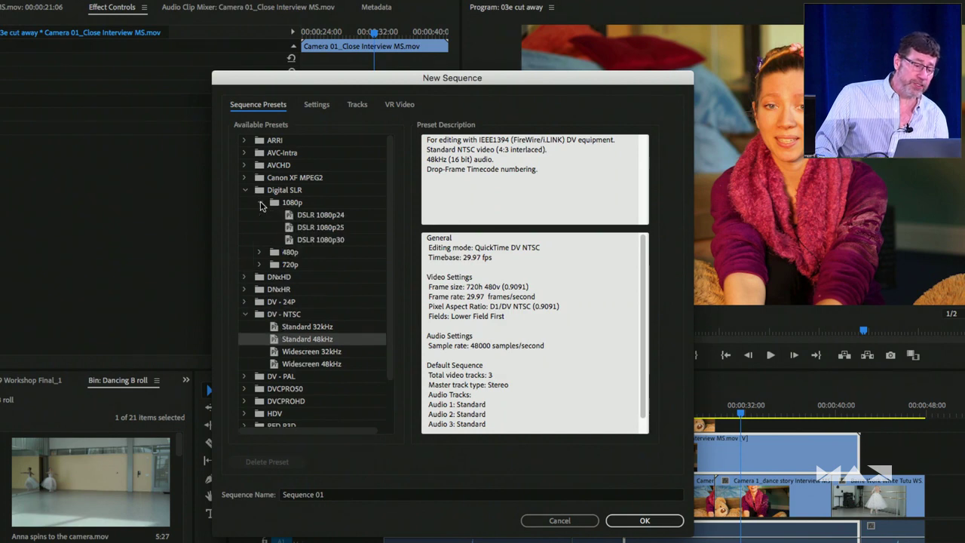
{"action": "left_click", "coordinate": [339, 216]}
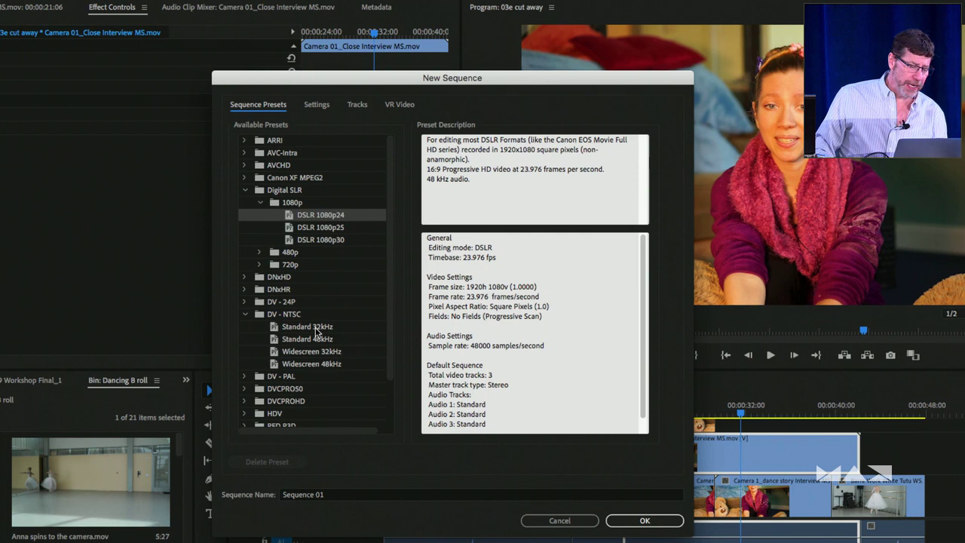
{"action": "left_click", "coordinate": [245, 277]}
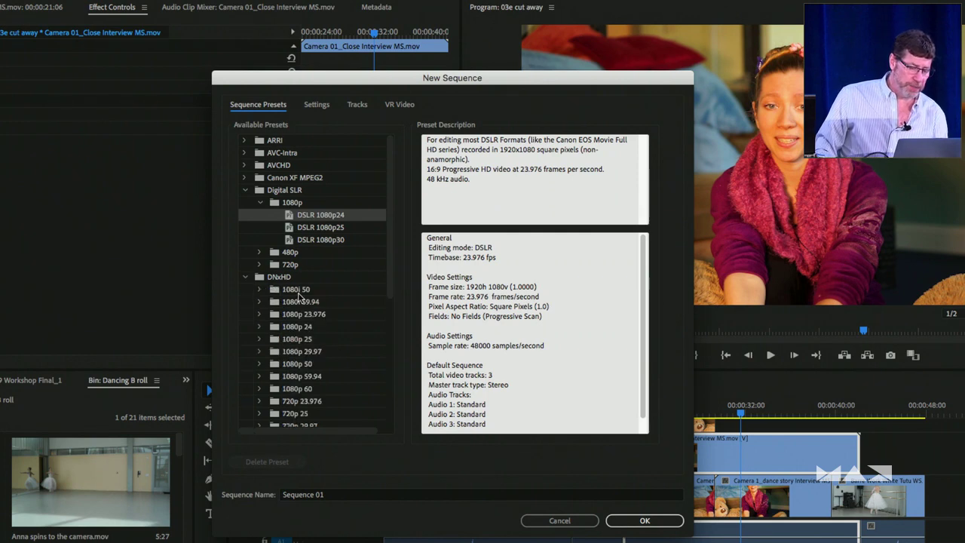
{"action": "left_click", "coordinate": [259, 289]}
{"action": "double_click", "coordinate": [300, 303]}
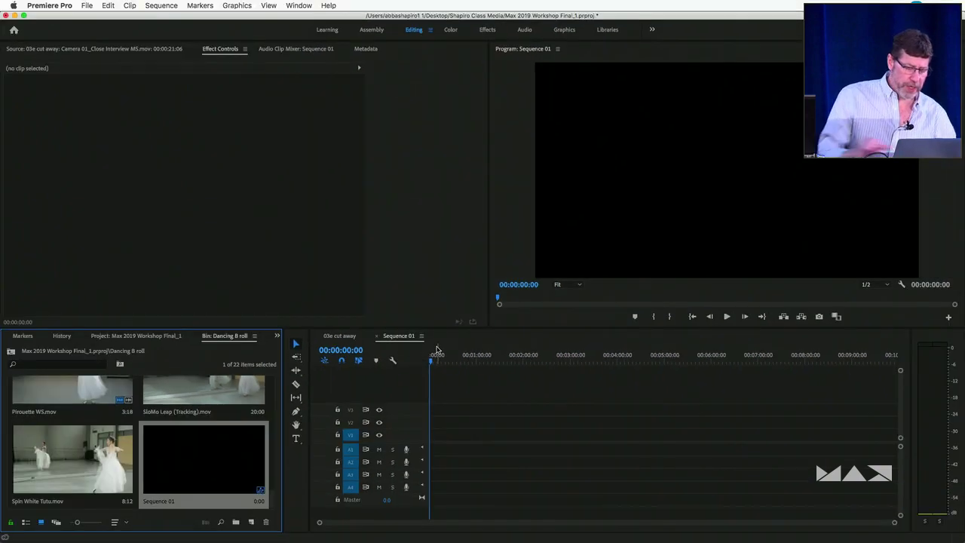
Step: Place Spin White Tutu on V1 of Sequence 01 and match the sequence settings to it
{"action": "left_click_drag", "start_coordinate": [113, 466], "coordinate": [434, 437]}
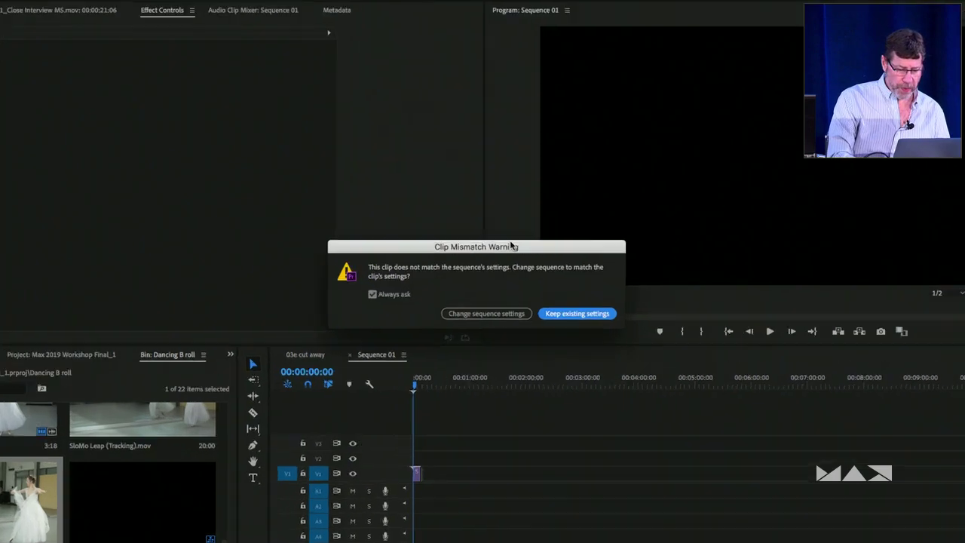
{"action": "left_click", "coordinate": [500, 326]}
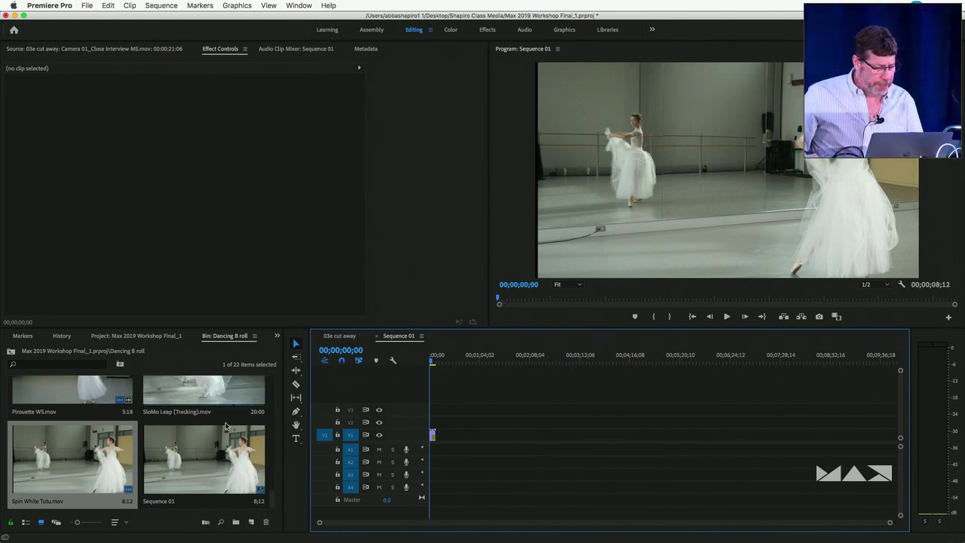
Step: Create a Pirouette WS sequence from its clip and set the playhead to 00:00:00:12
{"action": "left_click", "coordinate": [91, 392]}
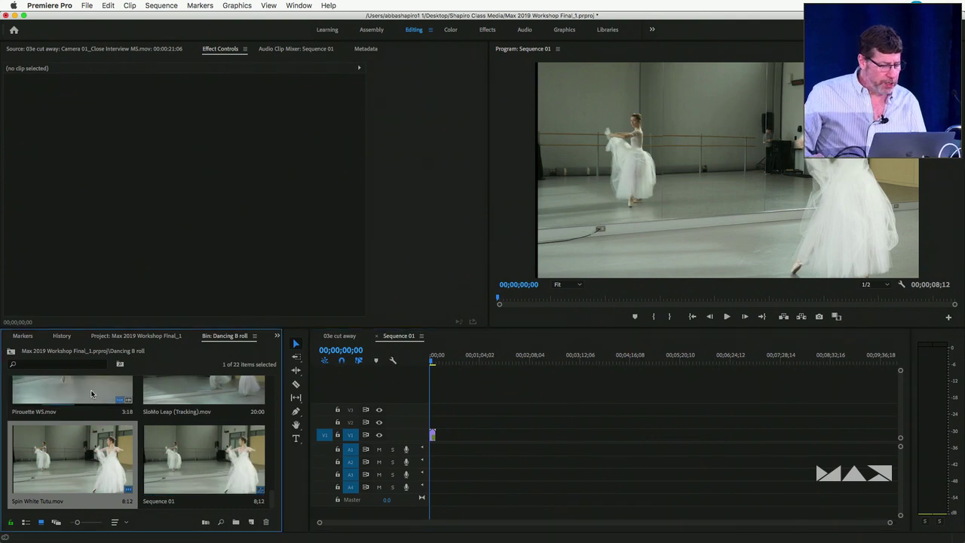
{"action": "right_click", "coordinate": [91, 392]}
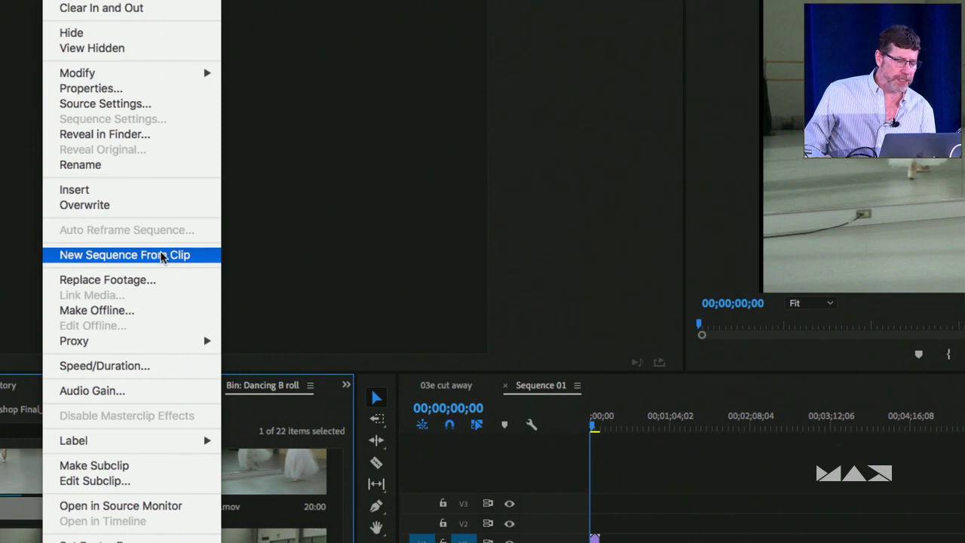
{"action": "left_click", "coordinate": [161, 255]}
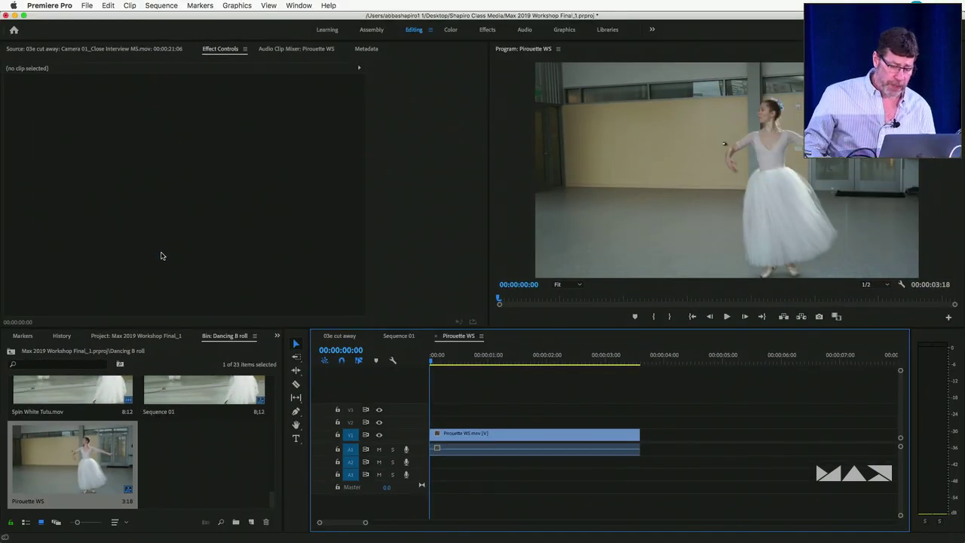
{"action": "left_click", "coordinate": [452, 360]}
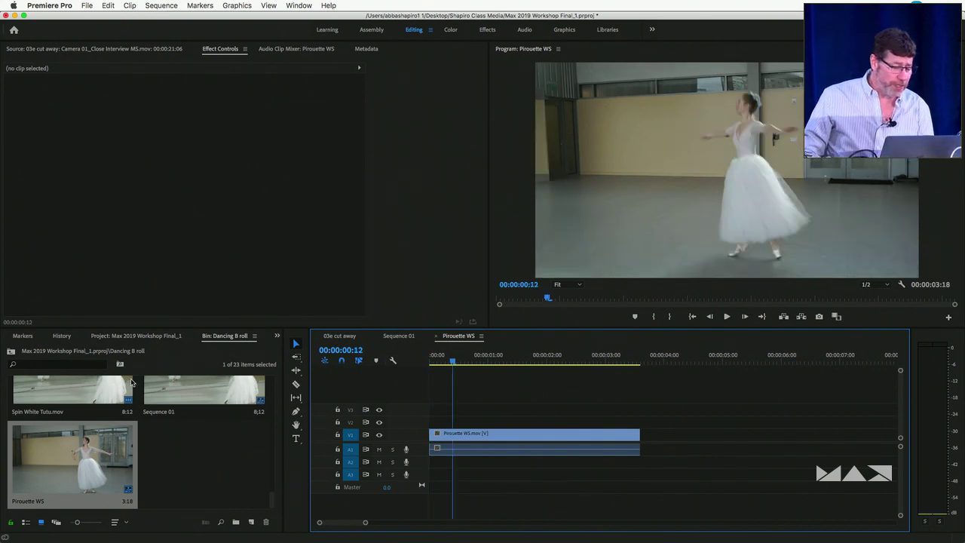
{"action": "right_click", "coordinate": [95, 395]}
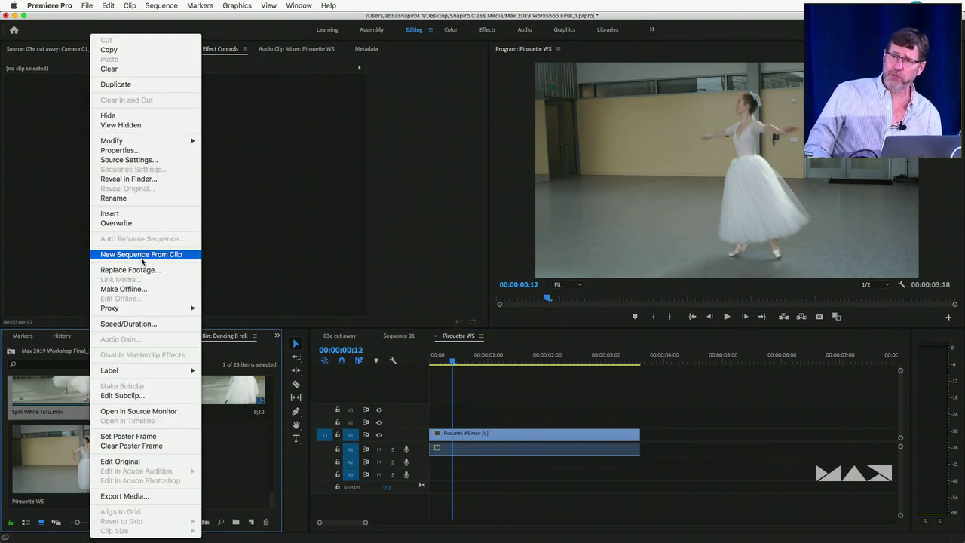
{"action": "left_click", "coordinate": [225, 487]}
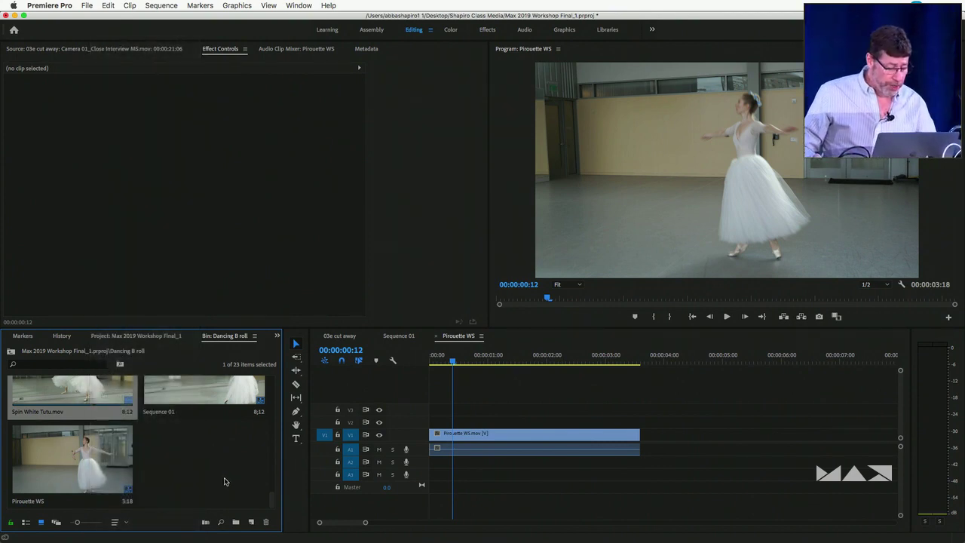
Step: Shrink the monitors and widen the Dancing B roll bin to three thumbnail columns, scrolled to the top
{"action": "key", "text": "grave"}
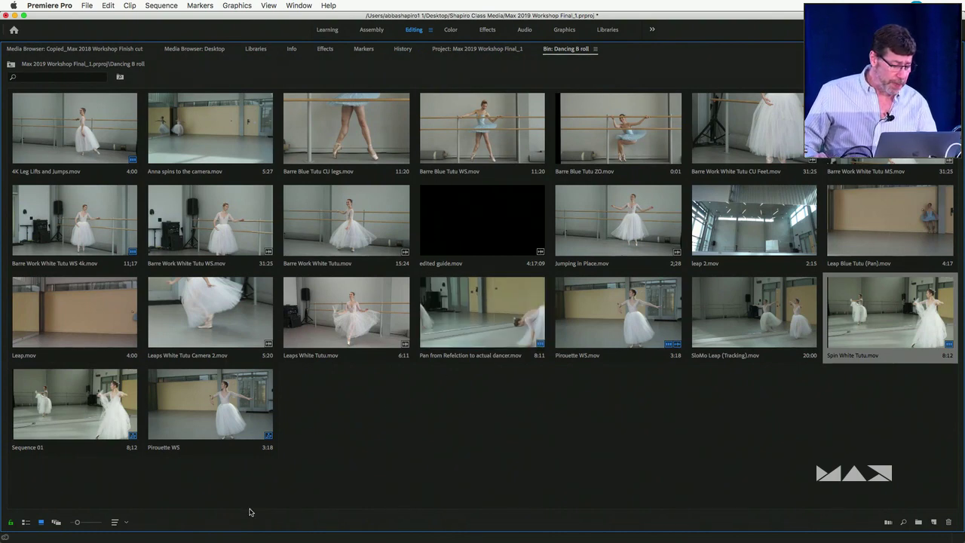
{"action": "key", "text": "grave"}
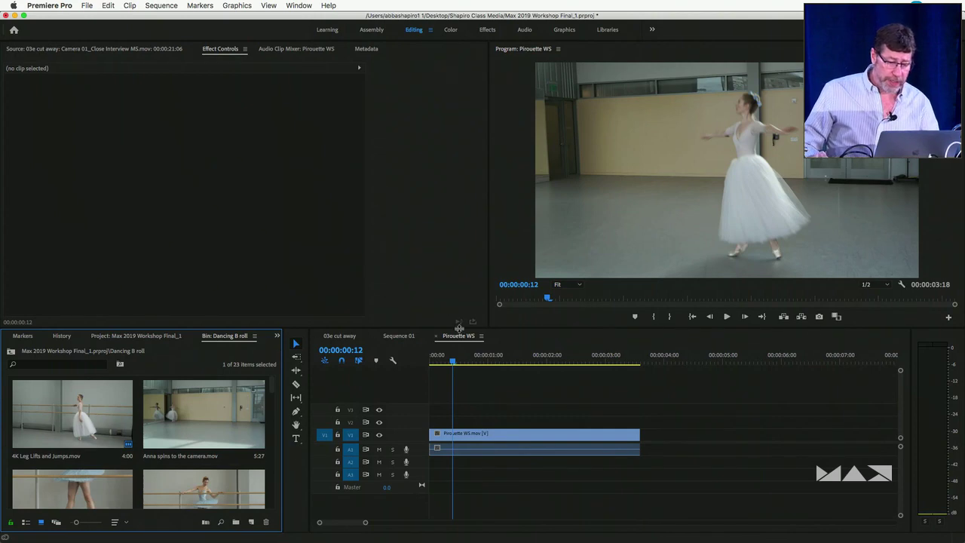
{"action": "left_click_drag", "start_coordinate": [458, 328], "coordinate": [466, 138]}
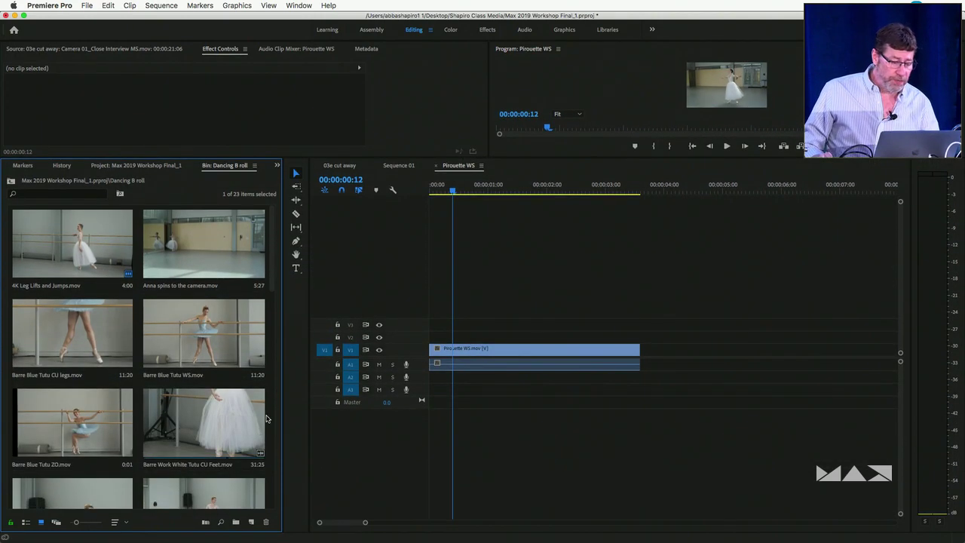
{"action": "left_click_drag", "start_coordinate": [281, 401], "coordinate": [415, 382]}
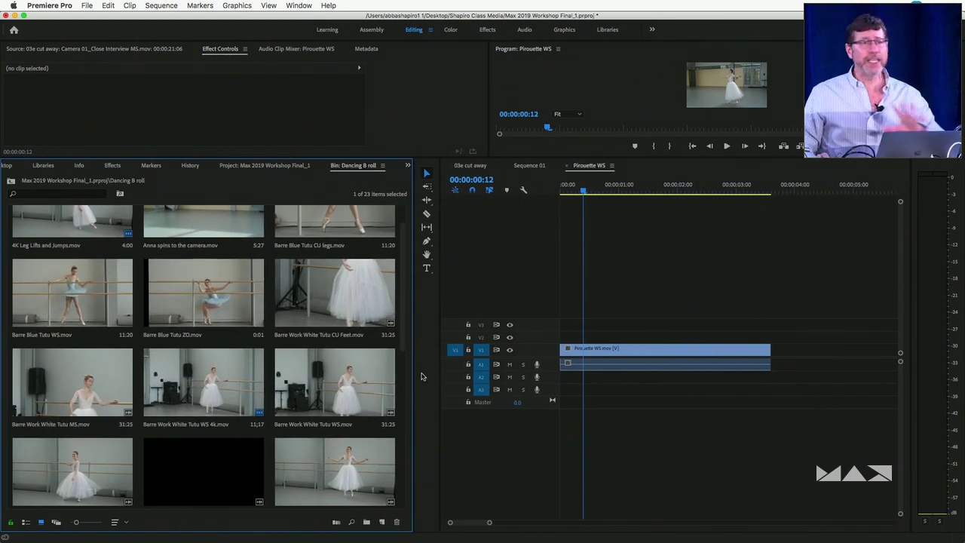
{"action": "scroll", "coordinate": [226, 363], "scroll_direction": "up", "scroll_amount": 1}
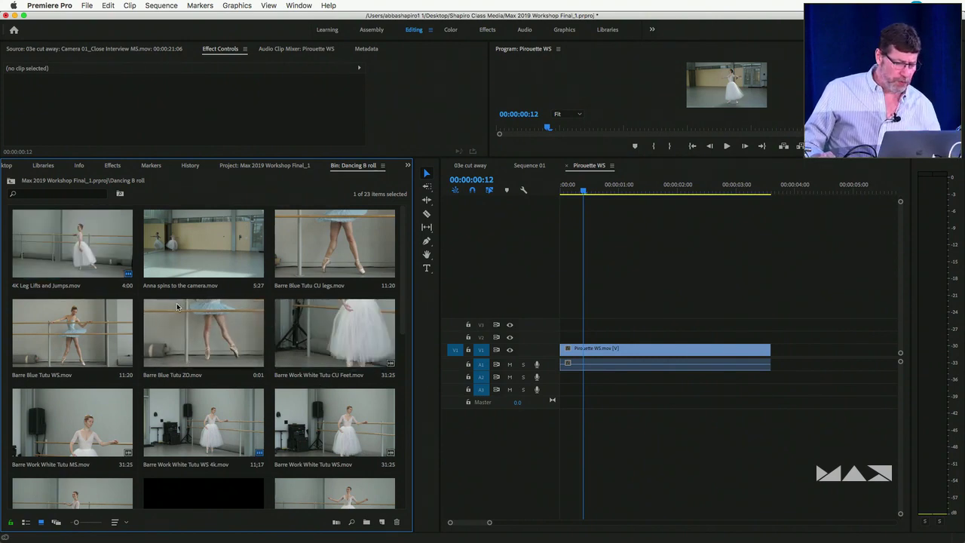
Step: Select bin clips from 4K Leg Lifts and Jumps through Barre Work White Tutu WS, and delete the Pirouette WS clip from the sequence
{"action": "left_click", "coordinate": [101, 247]}
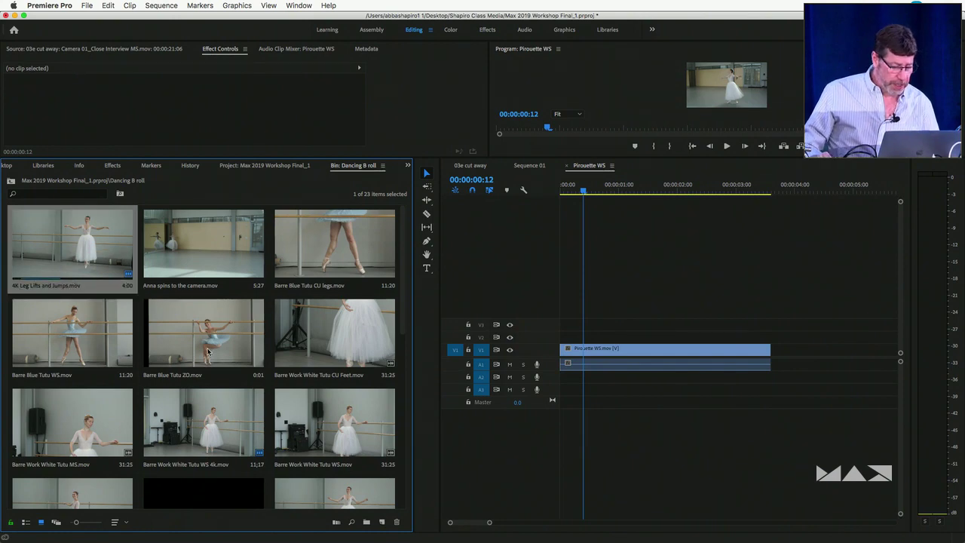
{"action": "left_click", "coordinate": [333, 417], "text": "shift"}
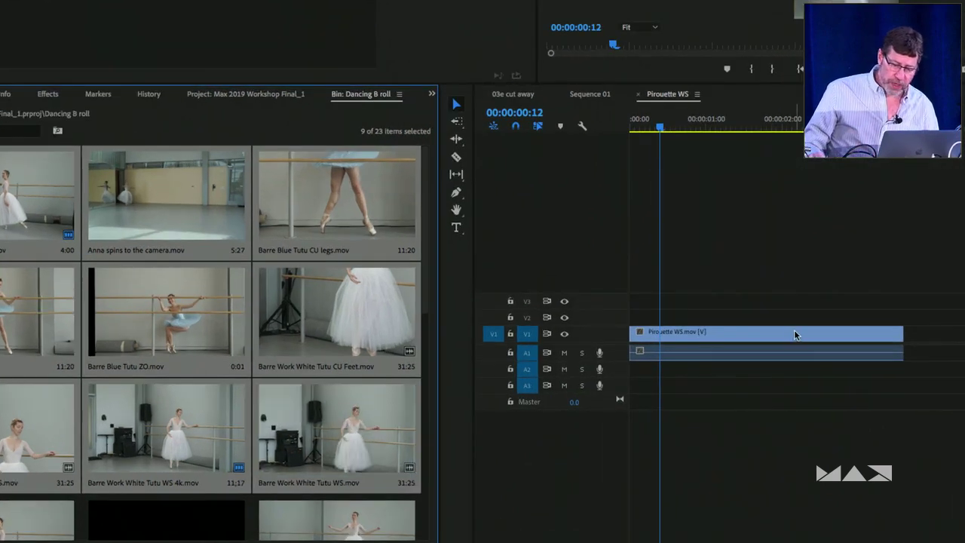
{"action": "left_click", "coordinate": [688, 351]}
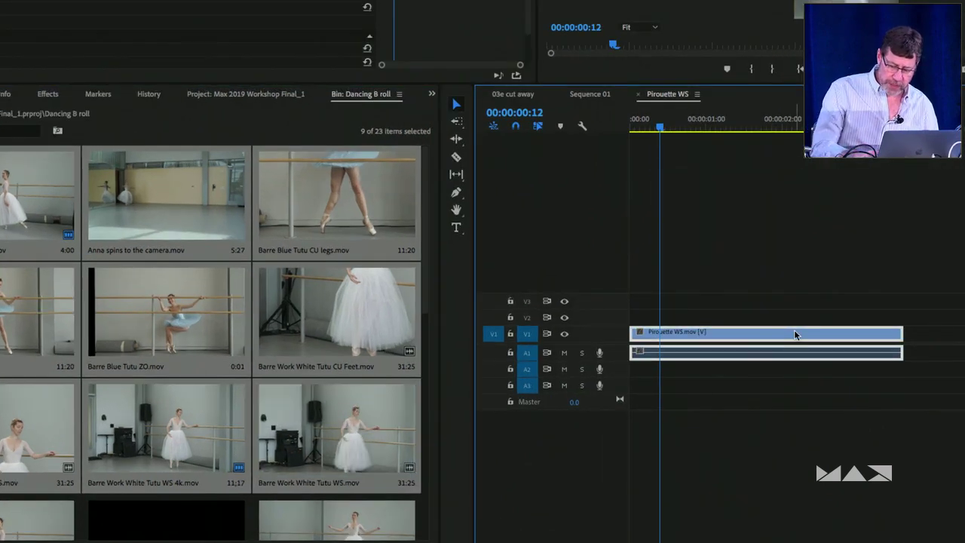
{"action": "key", "text": "Delete"}
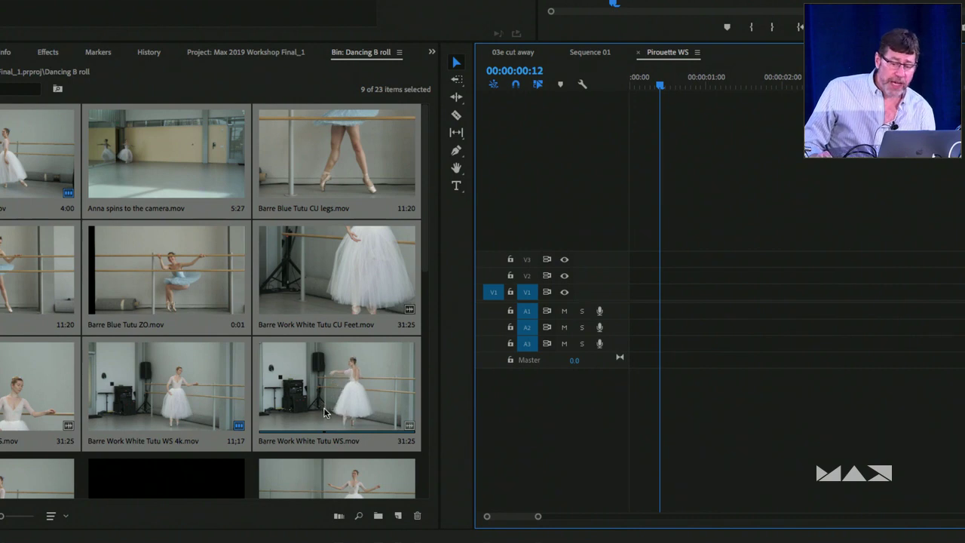
Step: Drop the selected clips onto V3 at the playhead, then remove them all from the sequence
{"action": "left_click_drag", "start_coordinate": [323, 408], "coordinate": [663, 259]}
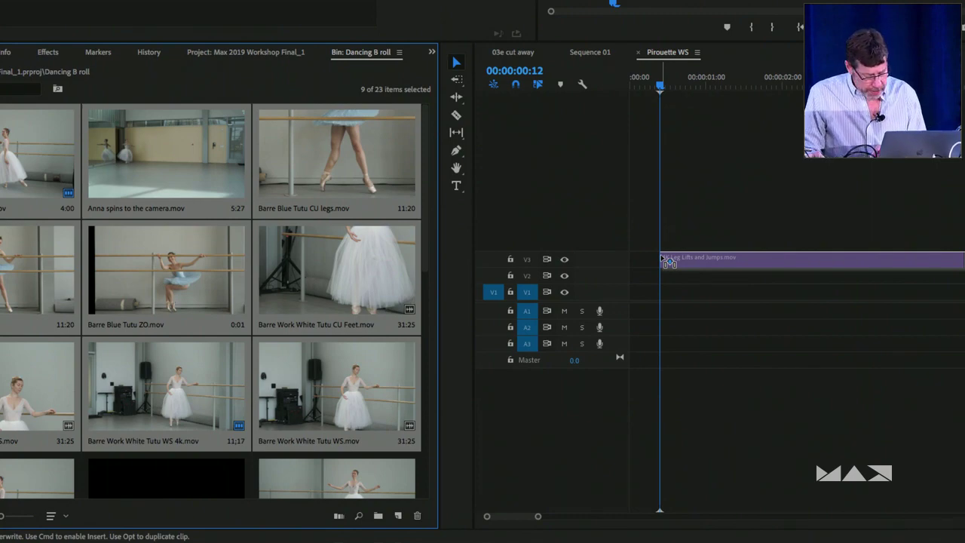
{"action": "left_click_drag", "start_coordinate": [668, 262], "coordinate": [667, 262]}
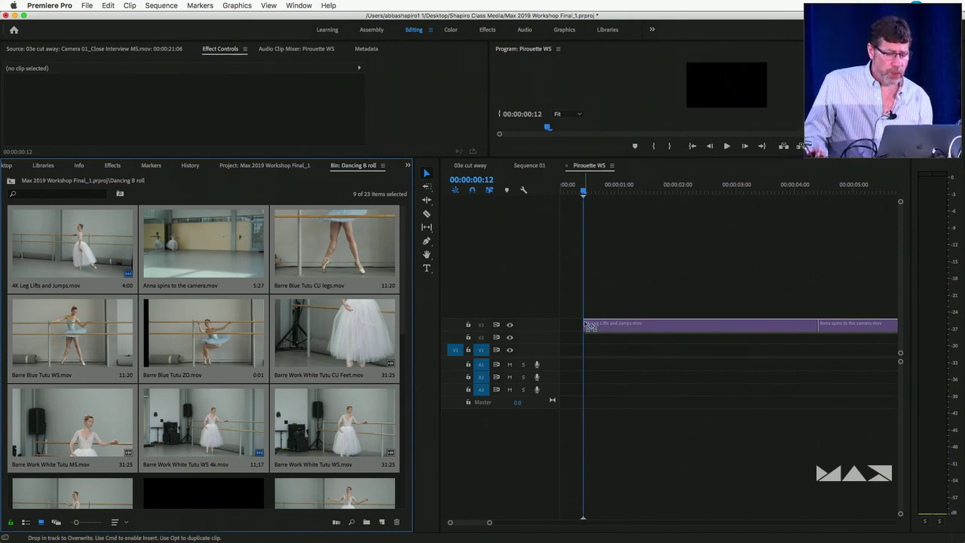
{"action": "left_click_drag", "start_coordinate": [590, 325], "coordinate": [590, 325]}
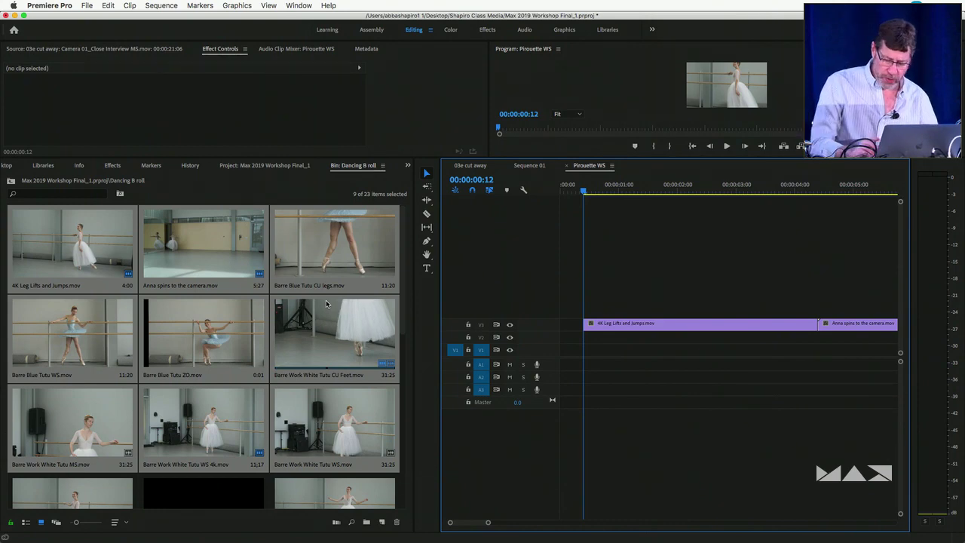
{"action": "key", "text": "super+z"}
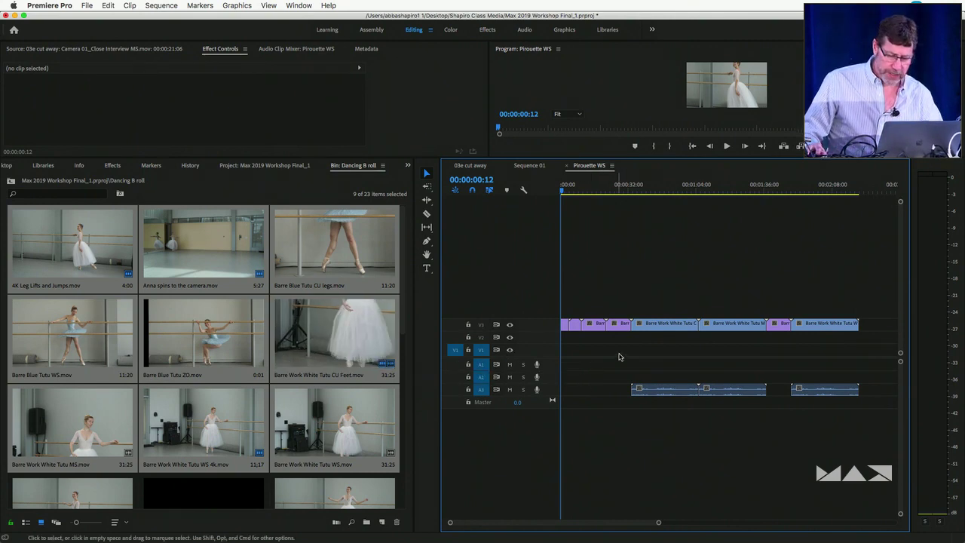
{"action": "key", "text": "super+a"}
{"action": "key", "text": "Delete"}
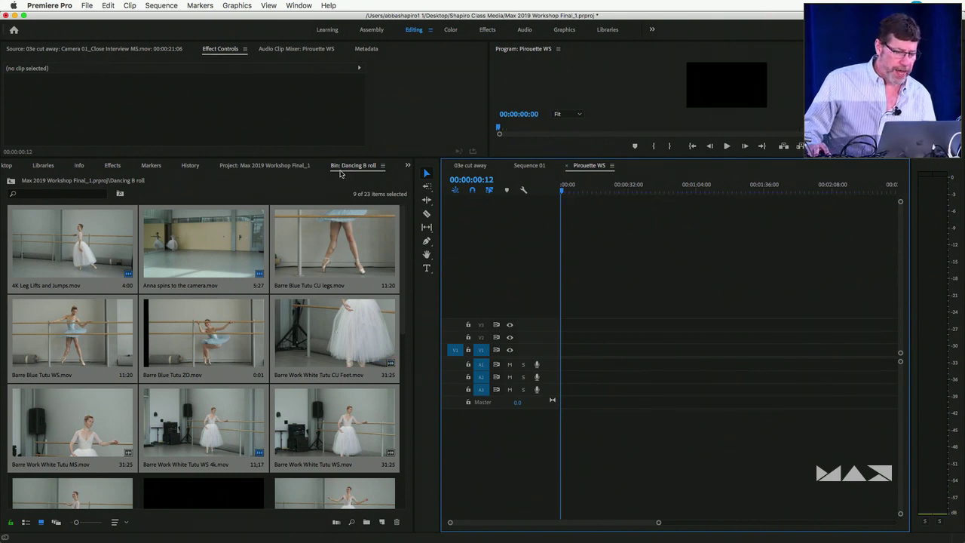
Step: Enable A1 source patching and load 4K Leg Lifts and Jumps in the Source monitor
{"action": "left_click", "coordinate": [454, 365]}
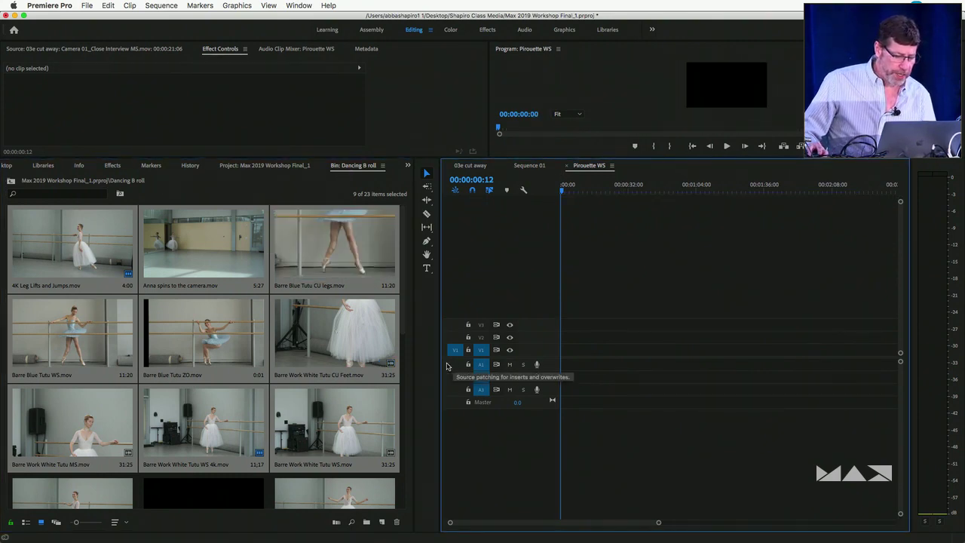
{"action": "left_click", "coordinate": [213, 486]}
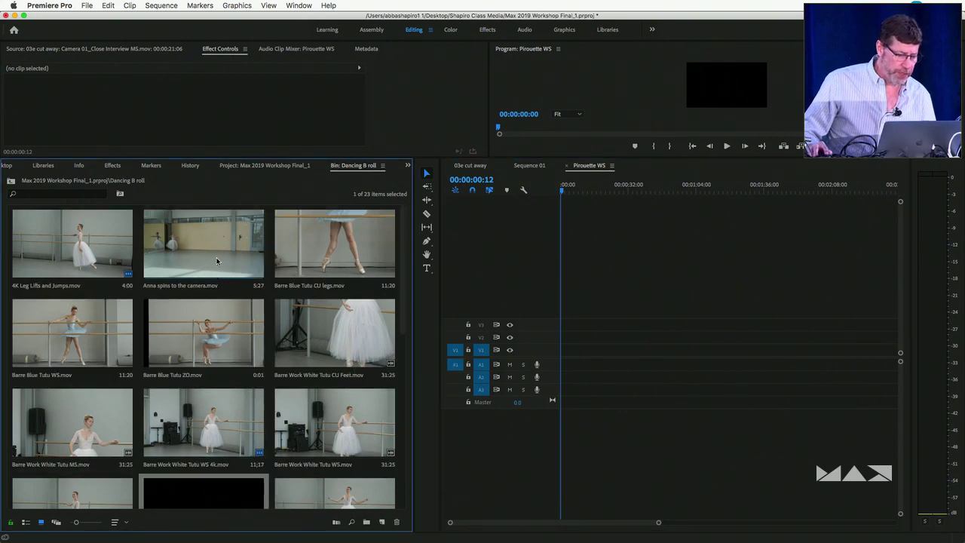
{"action": "left_click", "coordinate": [87, 223]}
{"action": "double_click", "coordinate": [88, 223]}
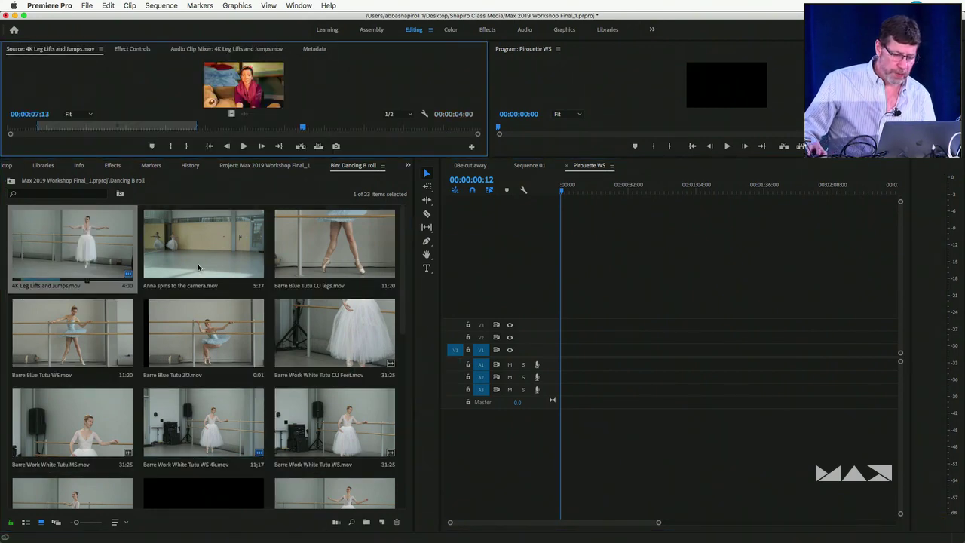
{"action": "left_click", "coordinate": [453, 369]}
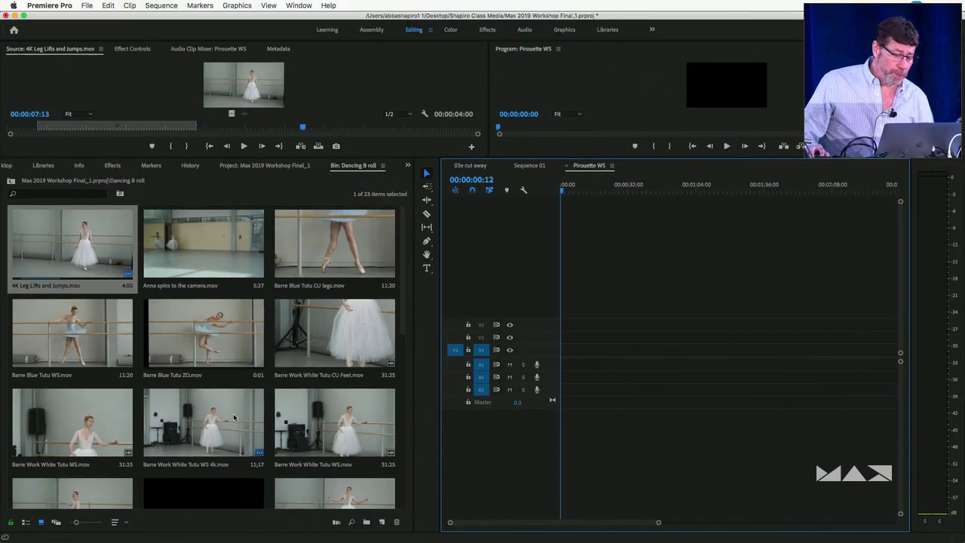
Step: Select ten bin clips in order, from 4K Leg Lifts and Jumps to Barre Work White Tutu WS
{"action": "left_click", "coordinate": [211, 499]}
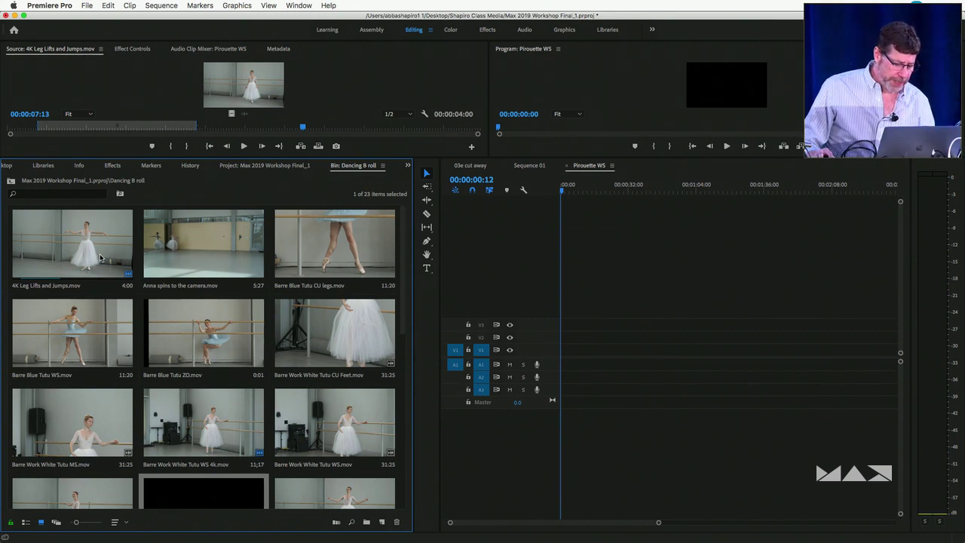
{"action": "left_click", "coordinate": [115, 267], "text": "super"}
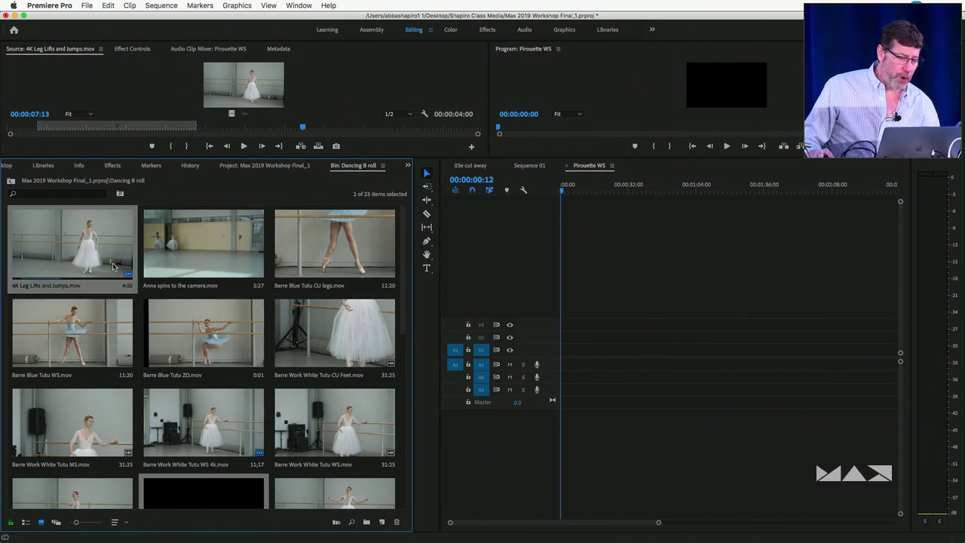
{"action": "left_click", "coordinate": [312, 268], "text": "super"}
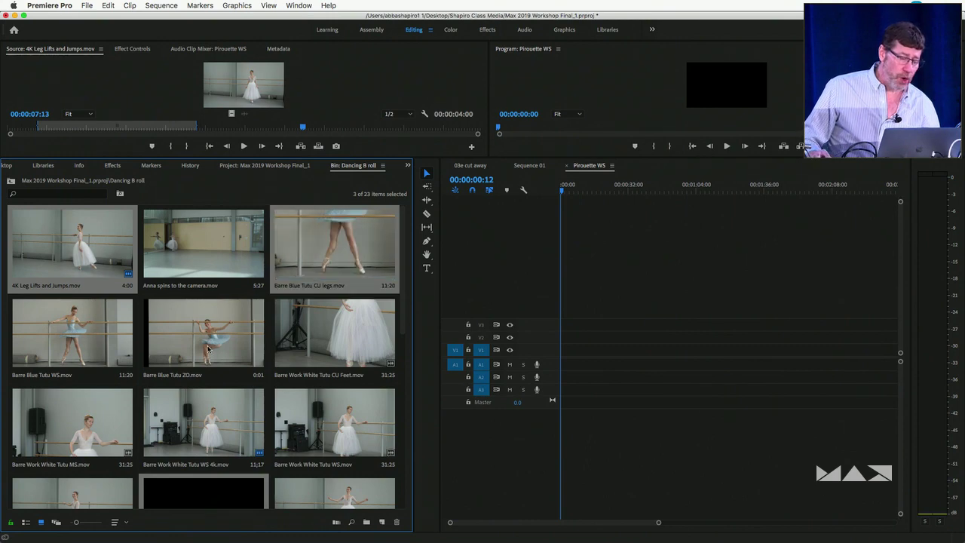
{"action": "left_click", "coordinate": [172, 369], "text": "super"}
{"action": "left_click", "coordinate": [104, 425], "text": "super"}
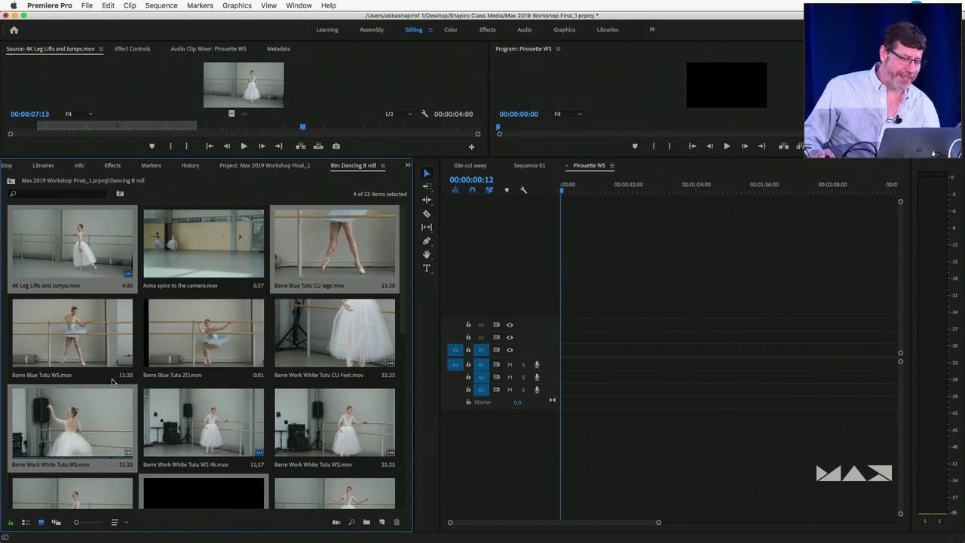
{"action": "left_click", "coordinate": [76, 332], "text": "super"}
{"action": "left_click", "coordinate": [177, 267], "text": "super"}
{"action": "left_click", "coordinate": [187, 338], "text": "super"}
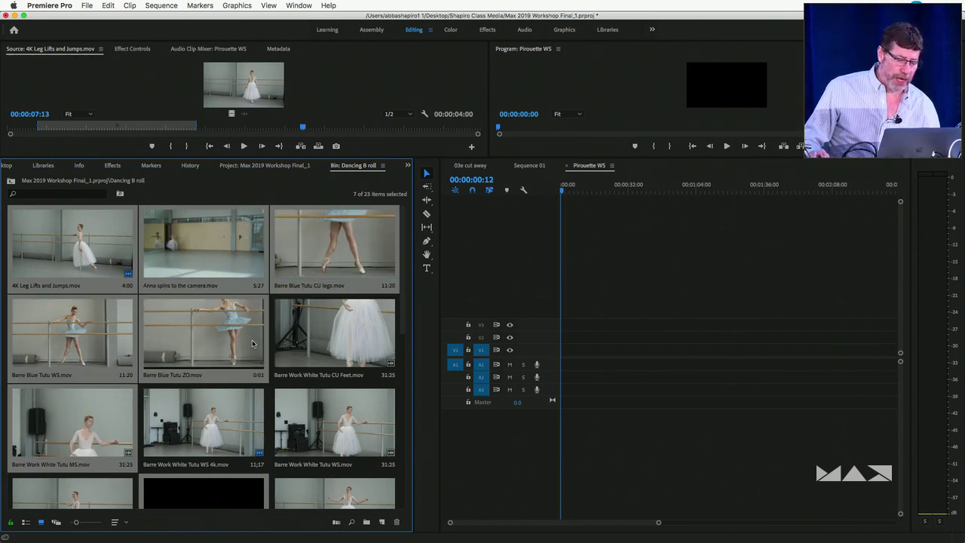
{"action": "left_click", "coordinate": [297, 343], "text": "super"}
{"action": "left_click", "coordinate": [244, 421], "text": "super"}
{"action": "left_click", "coordinate": [317, 434], "text": "super"}
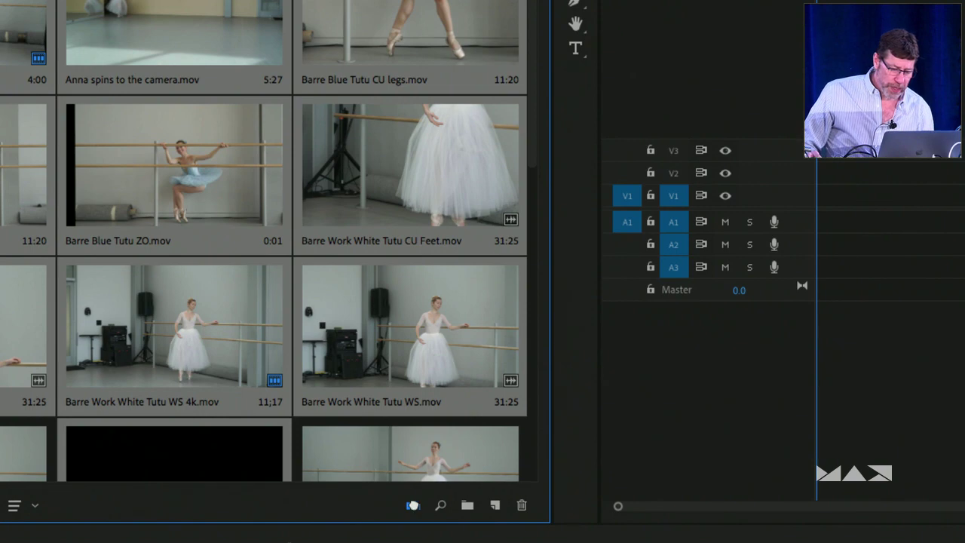
Step: Open Automate To Sequence for the selected clips, keep Sequential placement, and review the Ordering options
{"action": "left_click", "coordinate": [412, 505]}
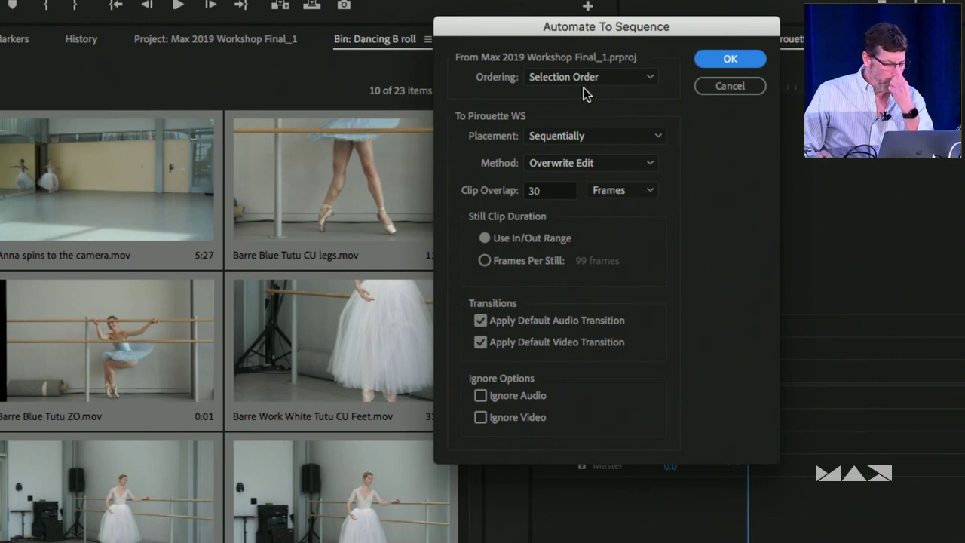
{"action": "left_click", "coordinate": [551, 140]}
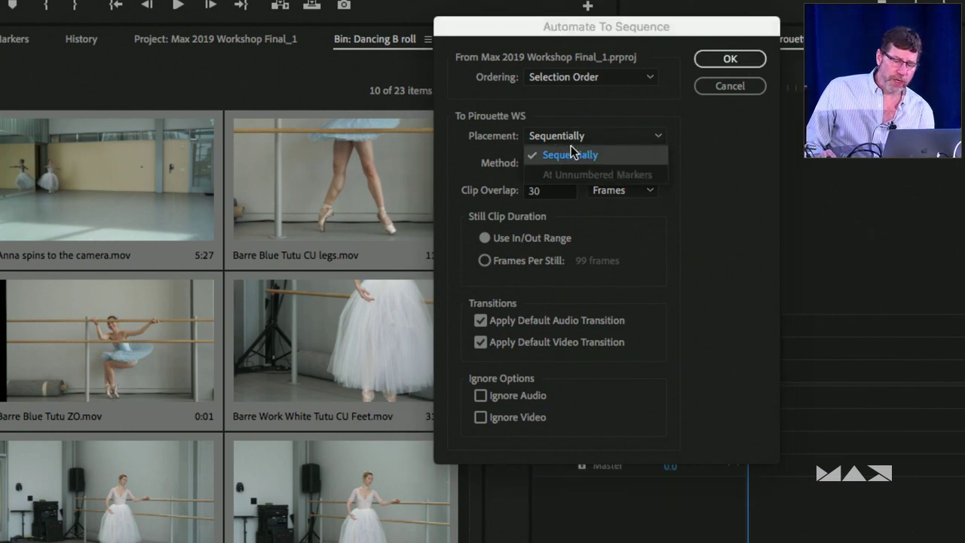
{"action": "left_click", "coordinate": [660, 139]}
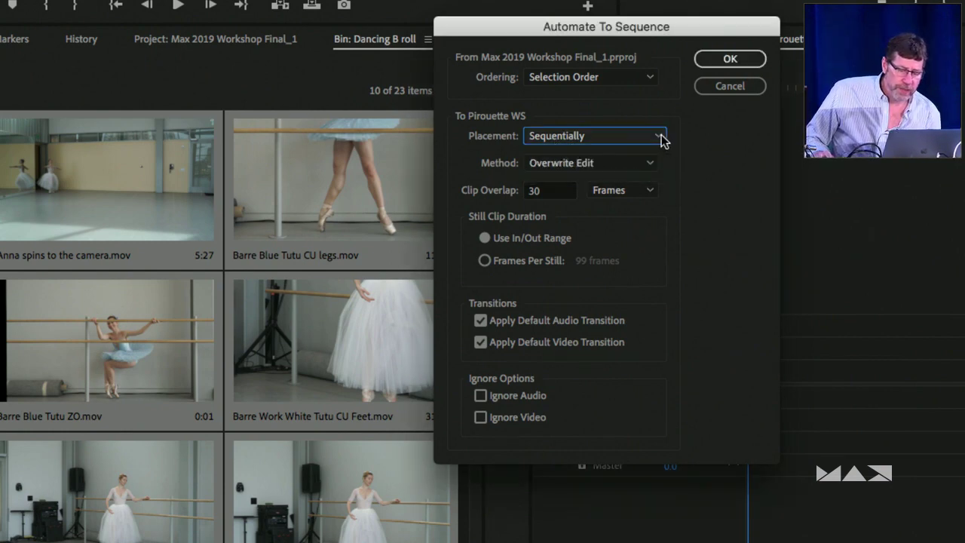
{"action": "left_click", "coordinate": [661, 140]}
{"action": "left_click", "coordinate": [657, 140]}
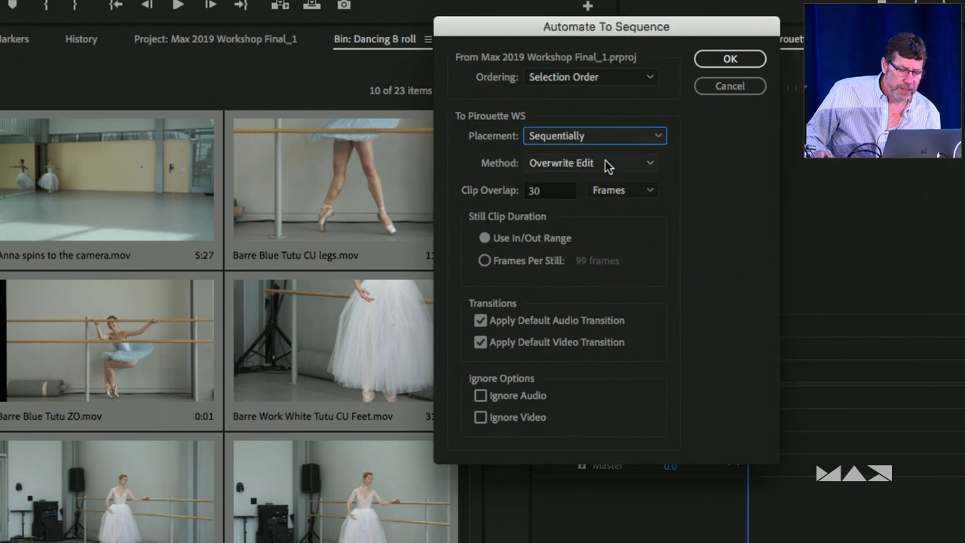
{"action": "left_click", "coordinate": [646, 79]}
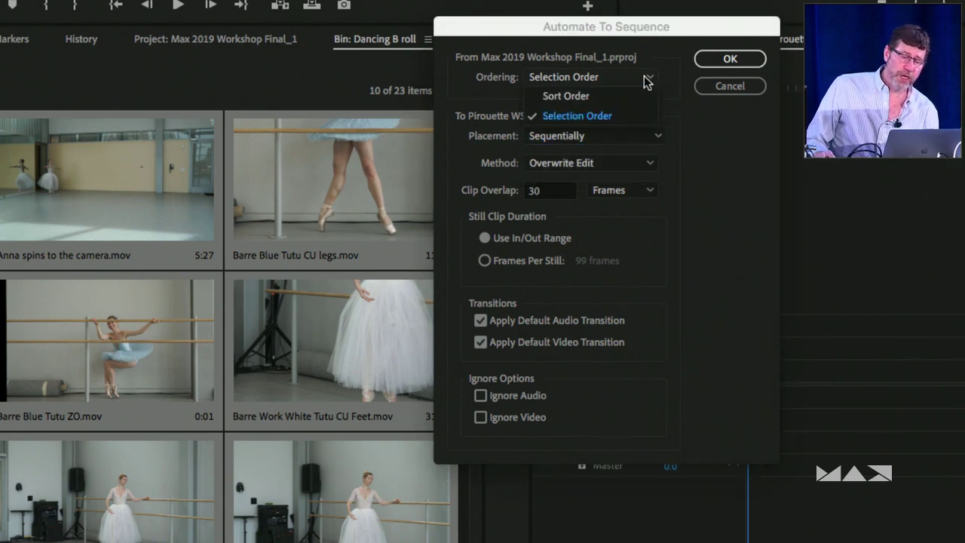
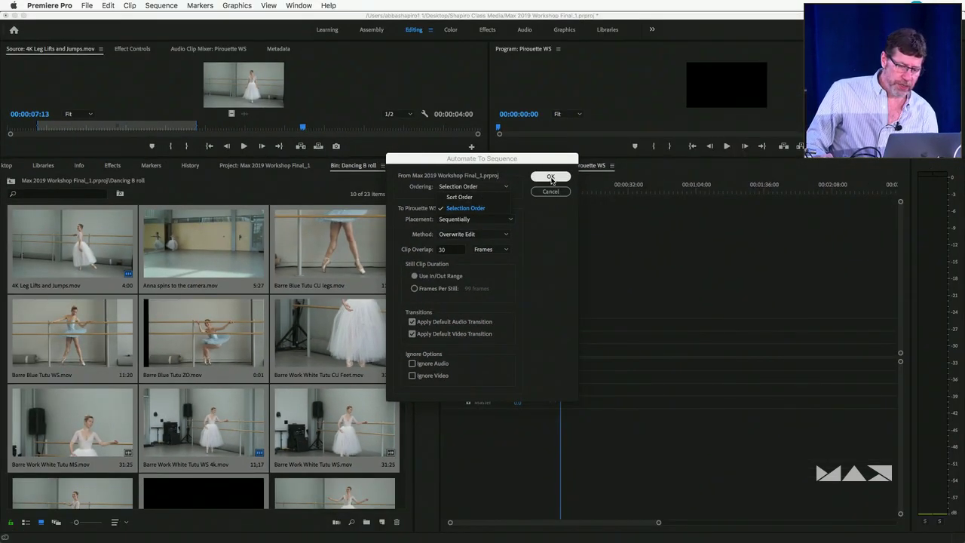
Step: Automate the selected bin clips into Pirouette WS, then undo it to leave the sequence empty
{"action": "left_click", "coordinate": [551, 178]}
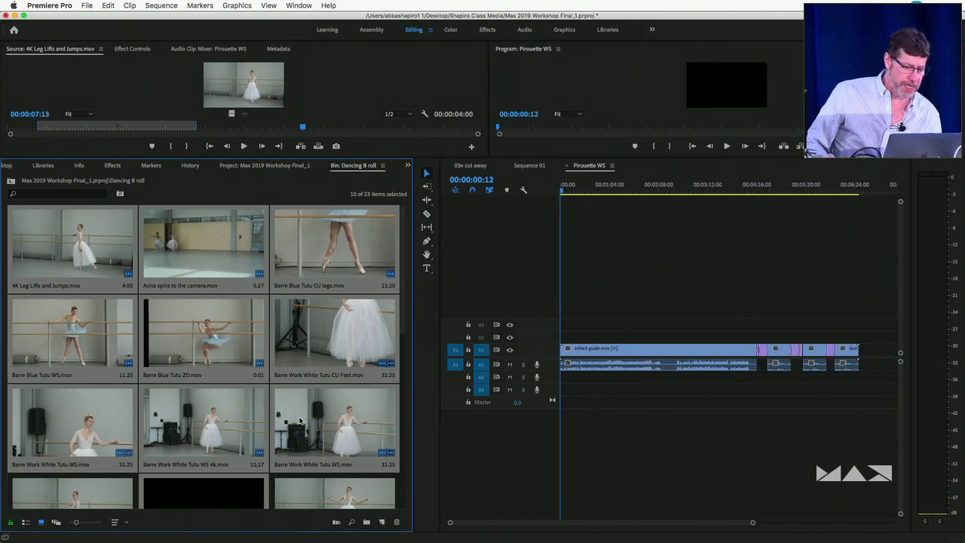
{"action": "key", "text": "super+z"}
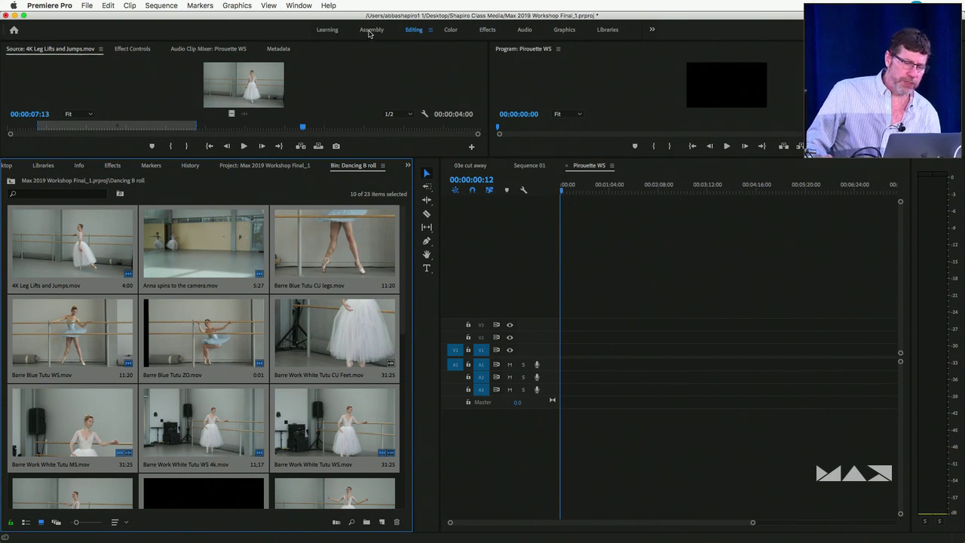
Step: Reset the Editing workspace to its saved layout and confirm the reset
{"action": "double_click", "coordinate": [410, 30]}
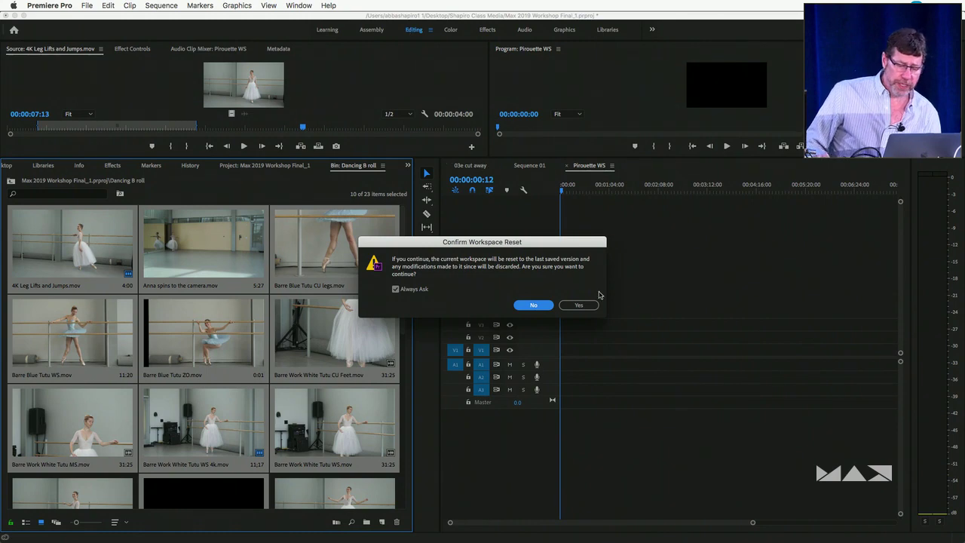
{"action": "left_click", "coordinate": [578, 306]}
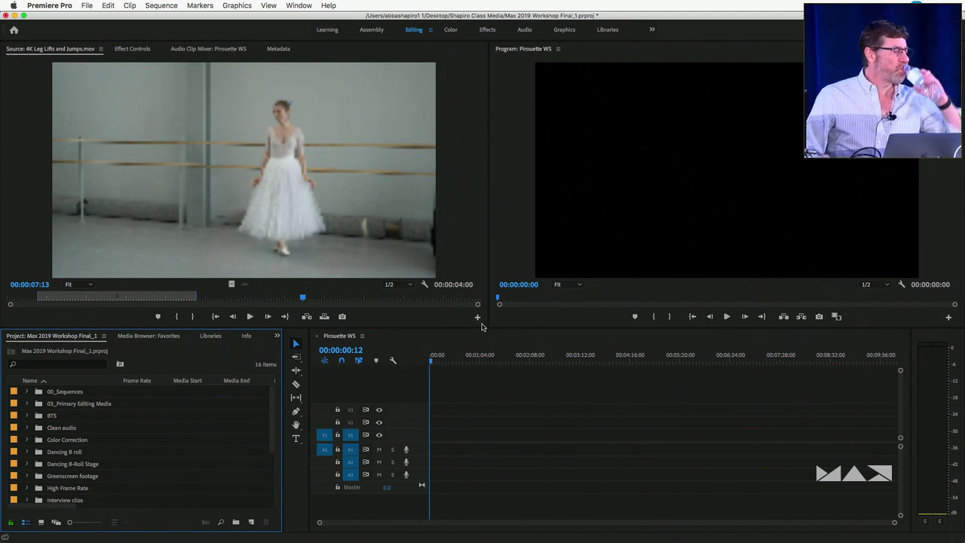
Step: Expand the 00_Sequences bin and open 03b Core Editing in the timeline
{"action": "left_click", "coordinate": [28, 392]}
{"action": "scroll", "coordinate": [45, 471], "scroll_direction": "down", "scroll_amount": 2}
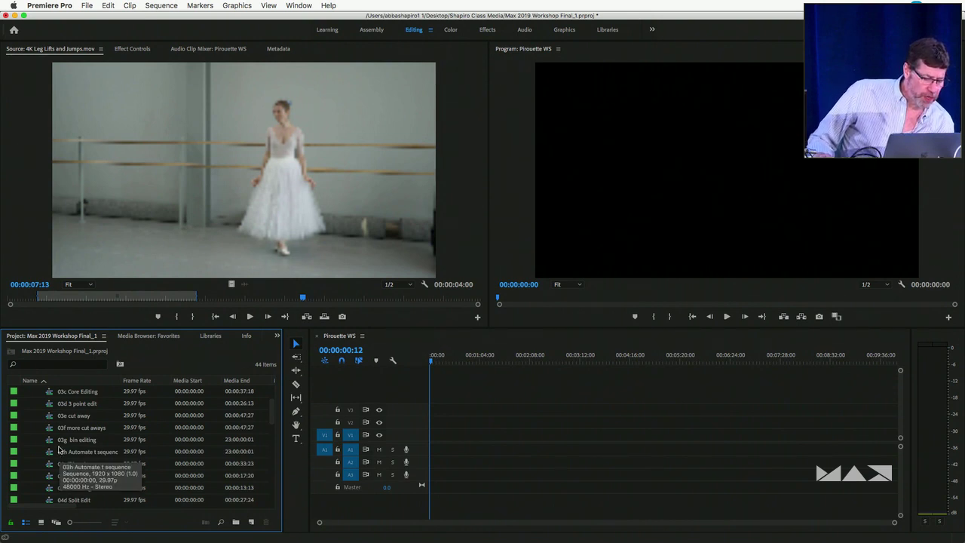
{"action": "scroll", "coordinate": [62, 443], "scroll_direction": "up", "scroll_amount": 1}
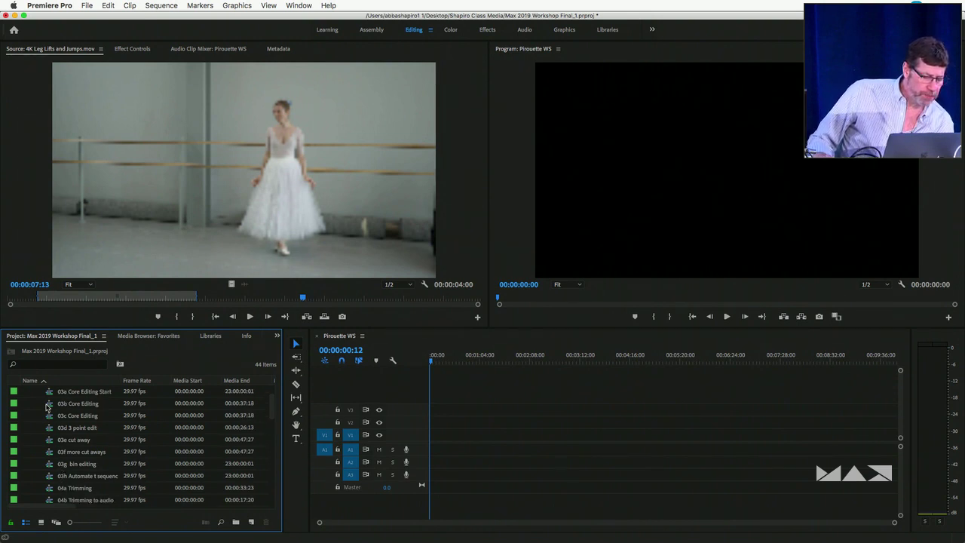
{"action": "double_click", "coordinate": [50, 407]}
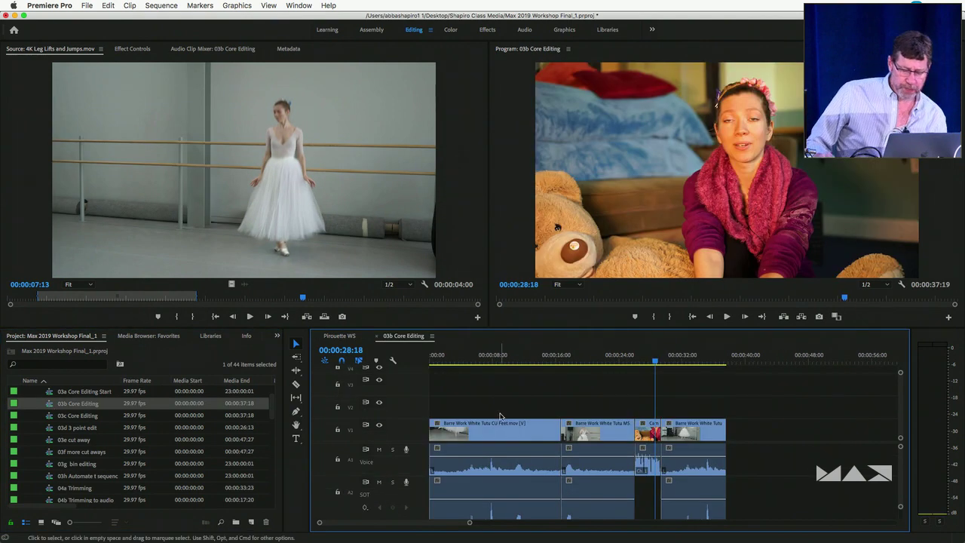
Step: Scrub through the sequence and park the playhead at 00:00:14:19 in the feet close-up
{"action": "left_click_drag", "start_coordinate": [530, 354], "coordinate": [609, 364]}
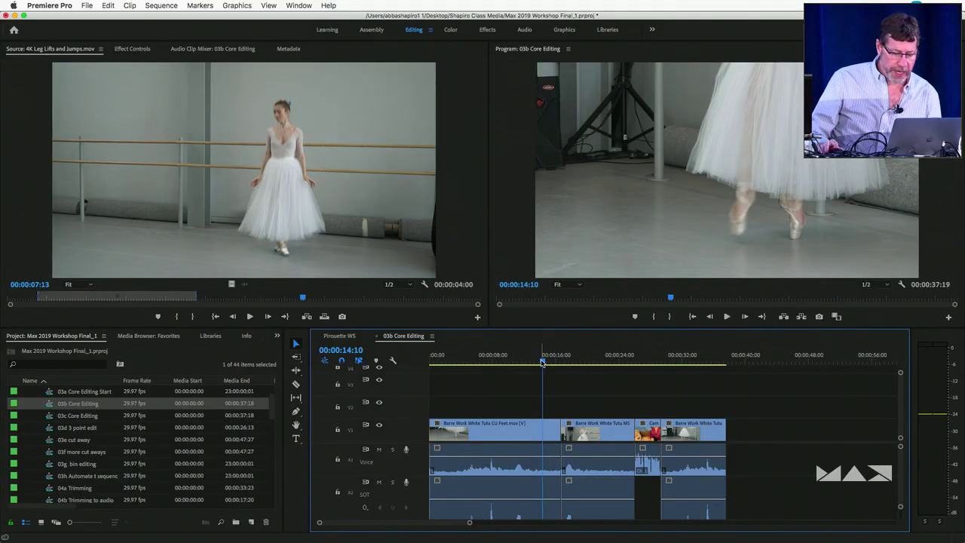
{"action": "left_click_drag", "start_coordinate": [544, 362], "coordinate": [547, 367]}
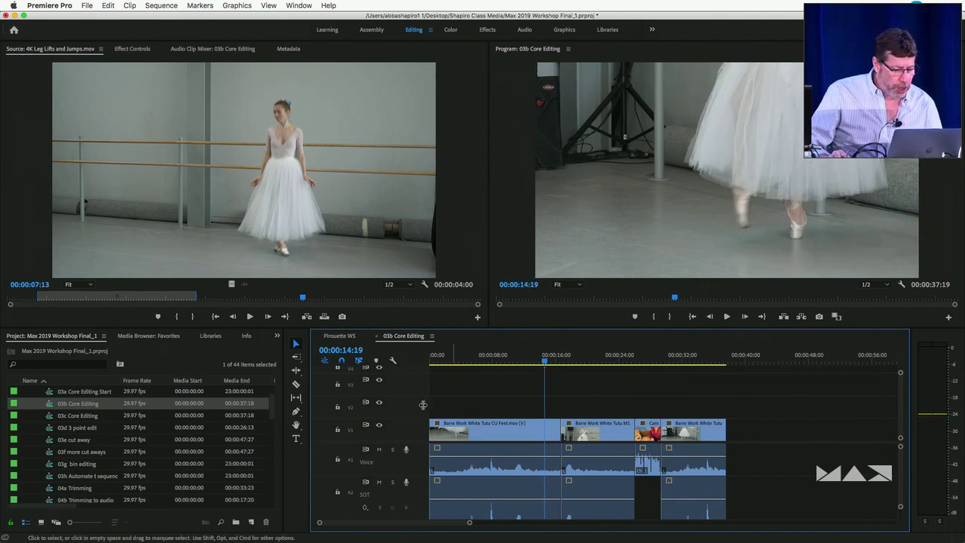
Step: Razor-split the feet close-up clip at the 00:00:14:19 playhead
{"action": "left_click", "coordinate": [295, 384]}
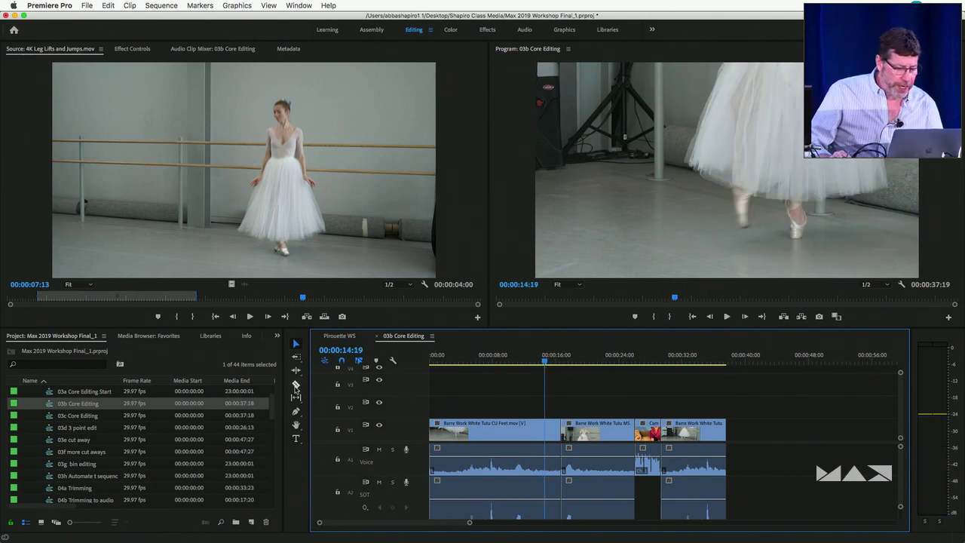
{"action": "left_click", "coordinate": [546, 432]}
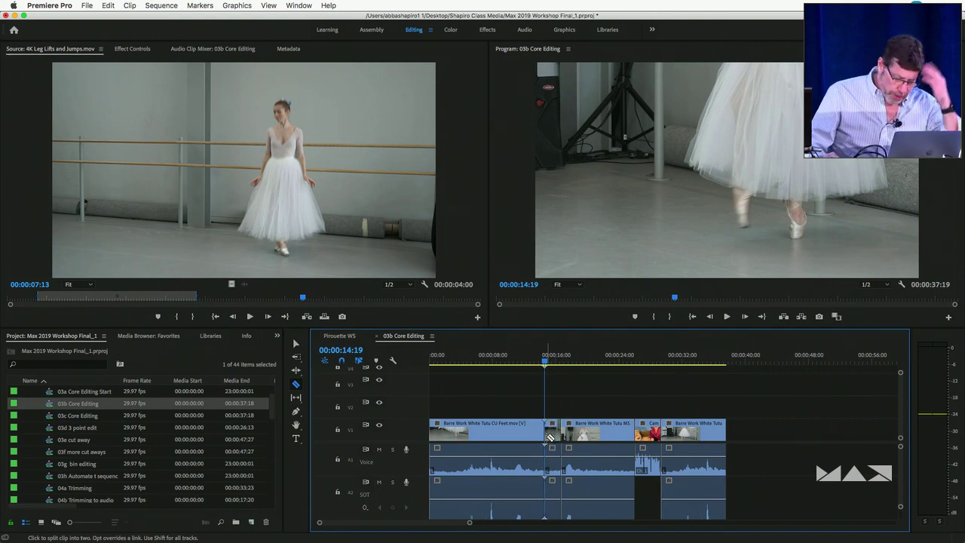
{"action": "key", "text": "v"}
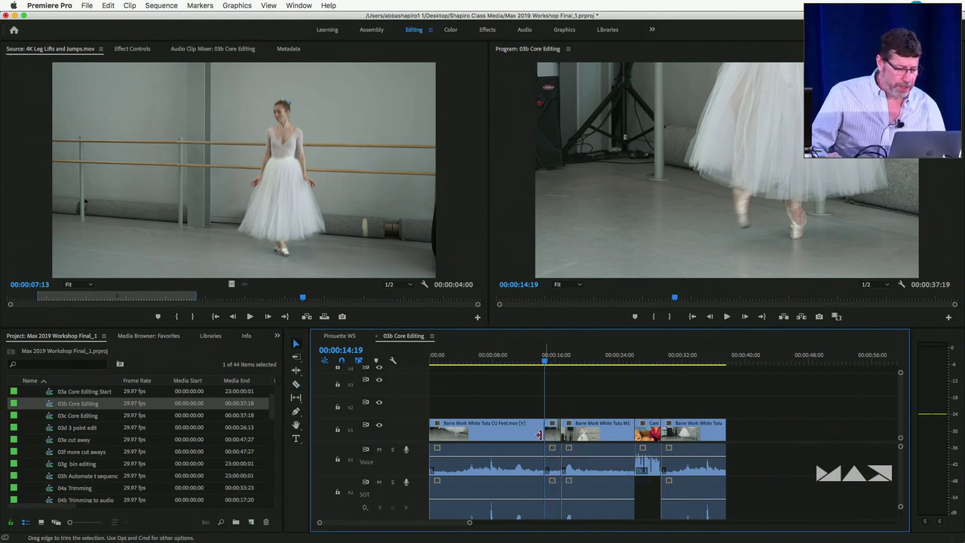
Step: Delete the tail piece and slide the later clips left to close the gap
{"action": "left_click", "coordinate": [551, 435]}
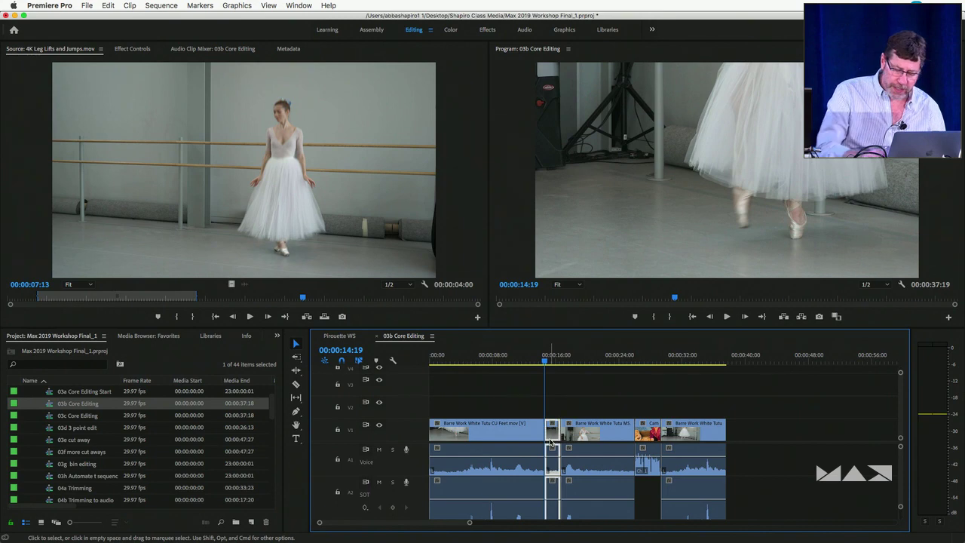
{"action": "key", "text": "Delete"}
{"action": "left_click_drag", "start_coordinate": [578, 402], "coordinate": [727, 507]}
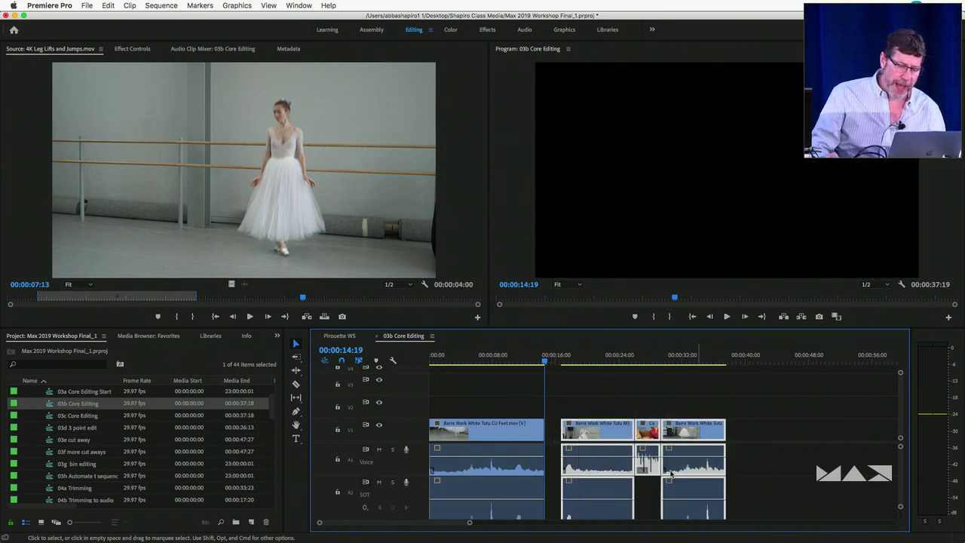
{"action": "left_click_drag", "start_coordinate": [604, 446], "coordinate": [589, 443]}
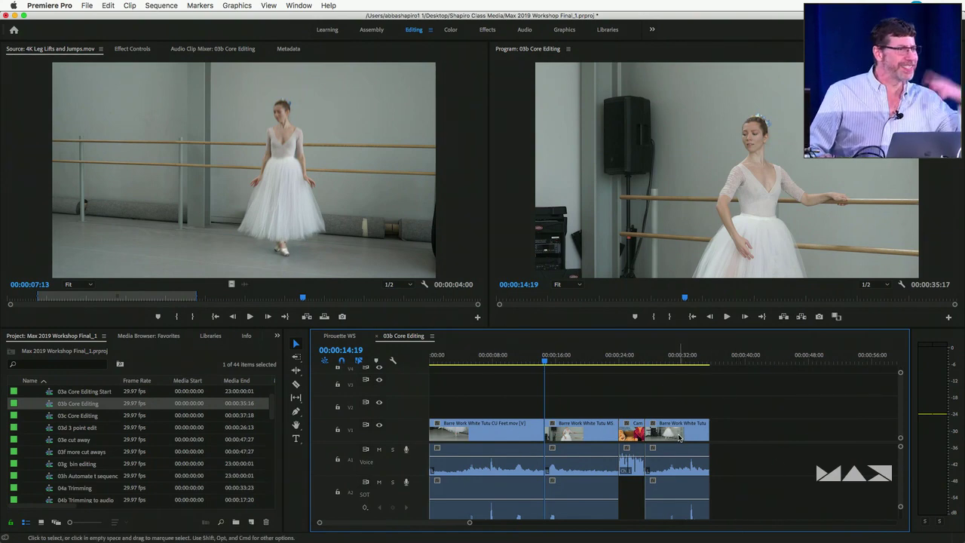
Step: Enlarge the timeline tracks and trim the feet close-up's end back to about 00:00:13:17
{"action": "left_click", "coordinate": [692, 450]}
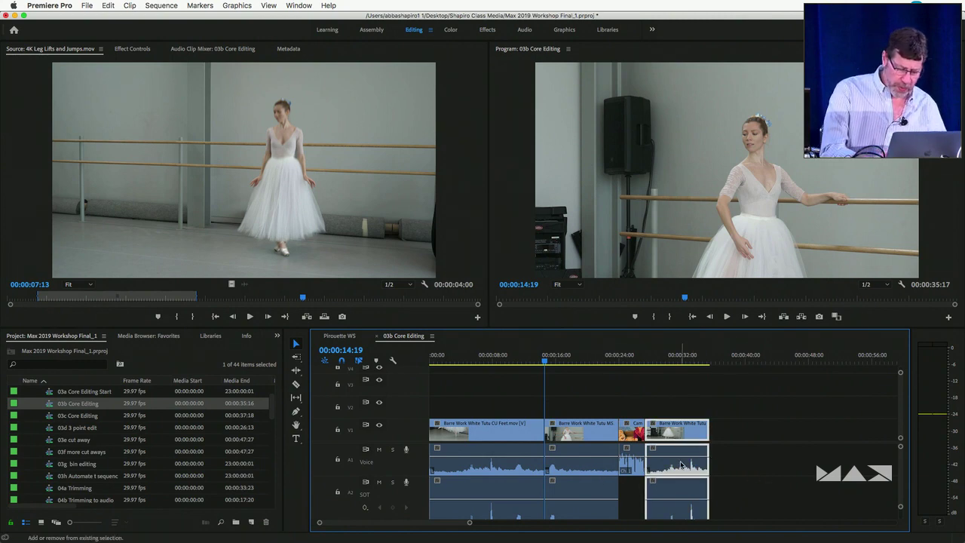
{"action": "key", "text": "shift+equal"}
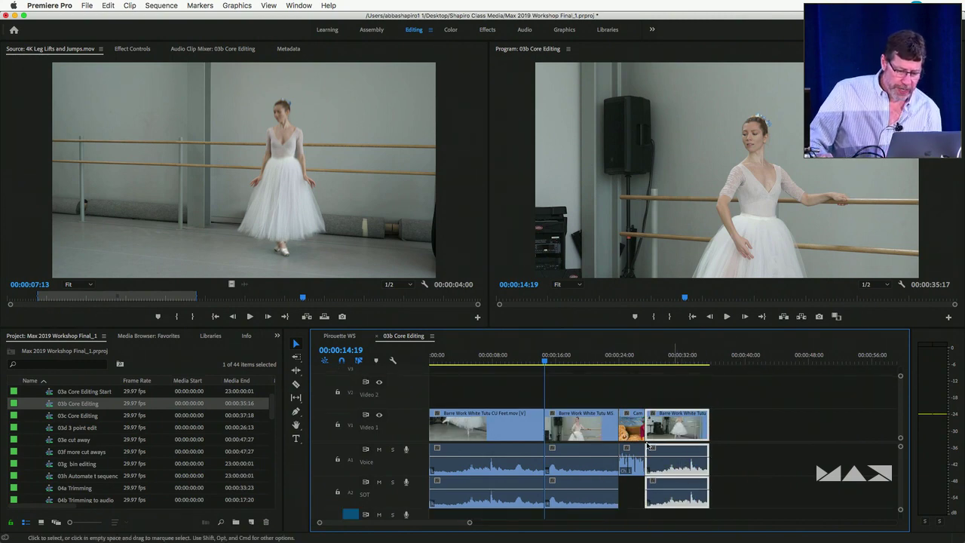
{"action": "left_click", "coordinate": [579, 362]}
{"action": "left_click_drag", "start_coordinate": [578, 362], "coordinate": [536, 362]}
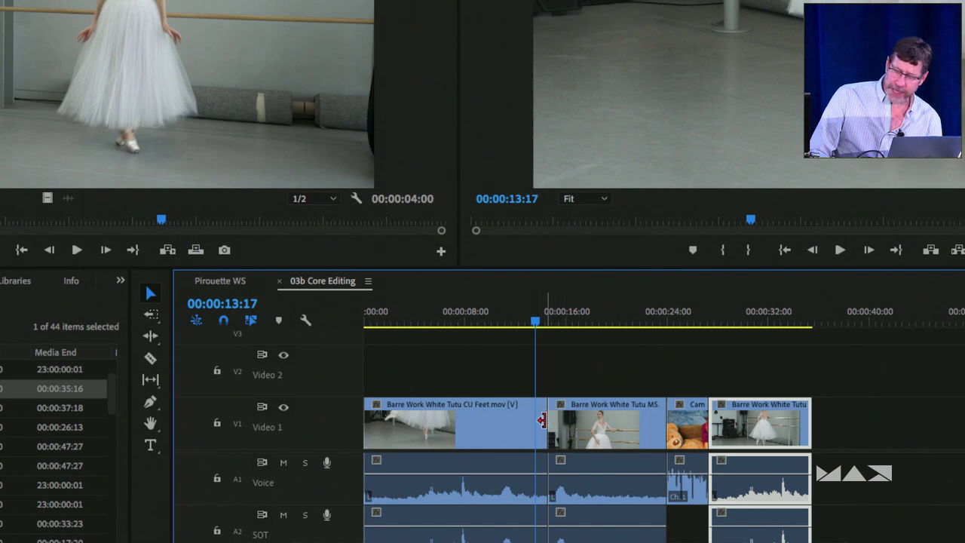
{"action": "left_click_drag", "start_coordinate": [539, 420], "coordinate": [571, 420]}
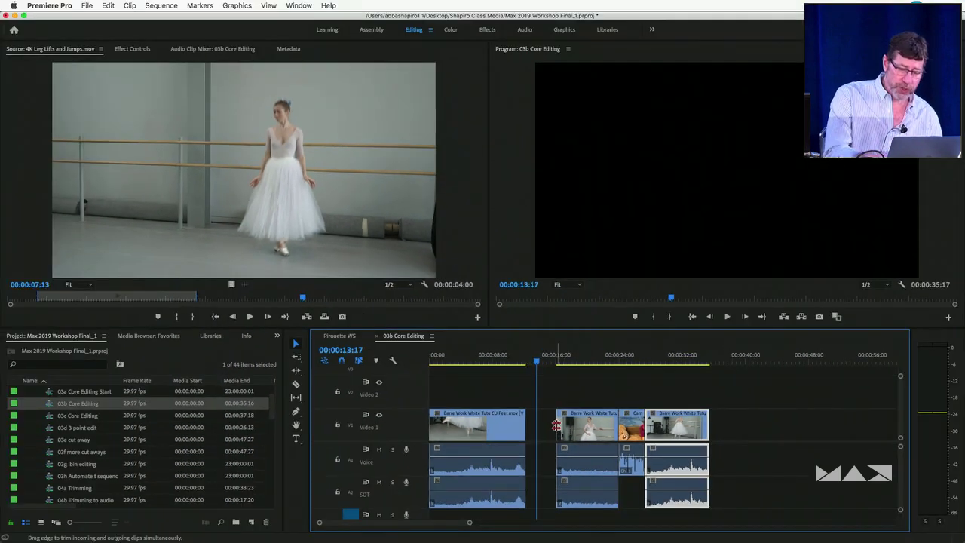
Step: Trim the feet close-up's out point further left and ripple-delete the gap after it
{"action": "left_click", "coordinate": [522, 426]}
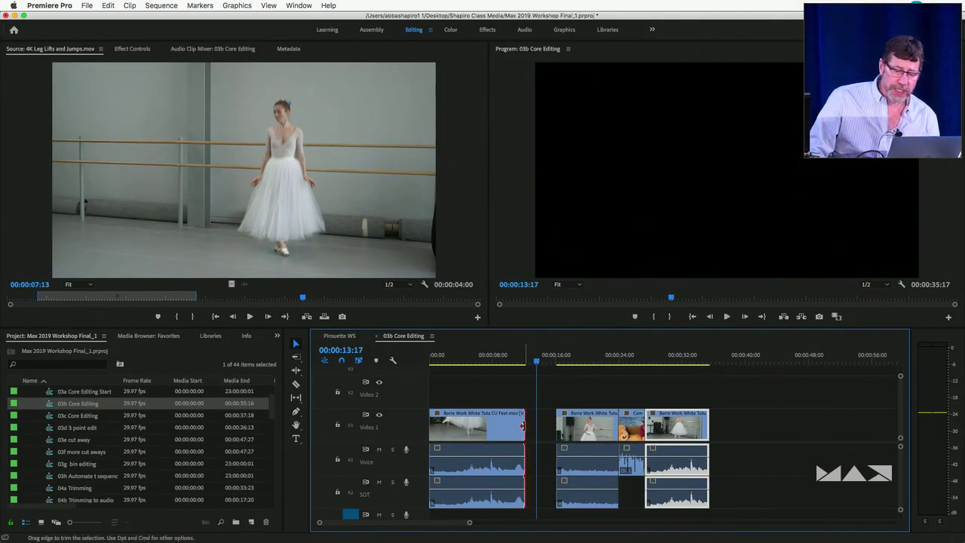
{"action": "left_click_drag", "start_coordinate": [522, 426], "coordinate": [512, 428]}
{"action": "left_click", "coordinate": [528, 435]}
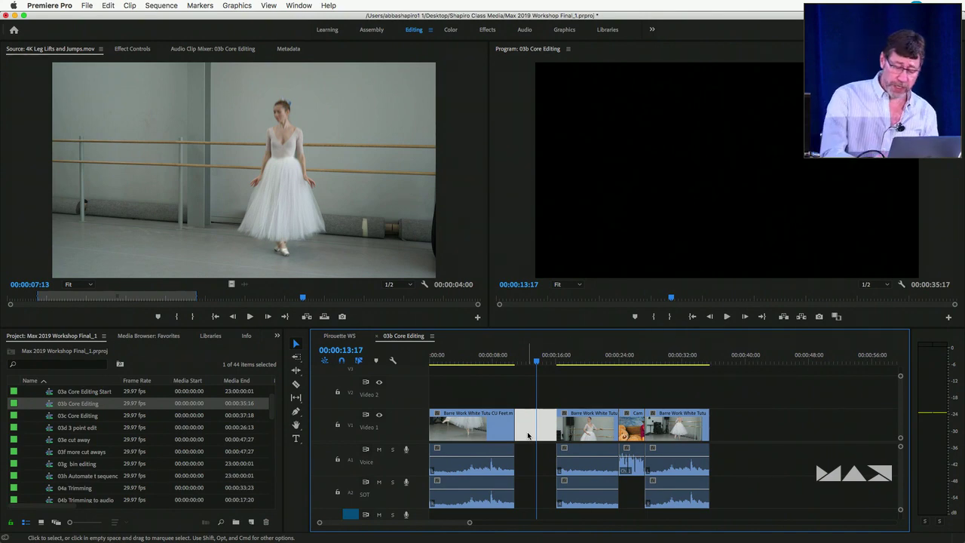
{"action": "key", "text": "Delete"}
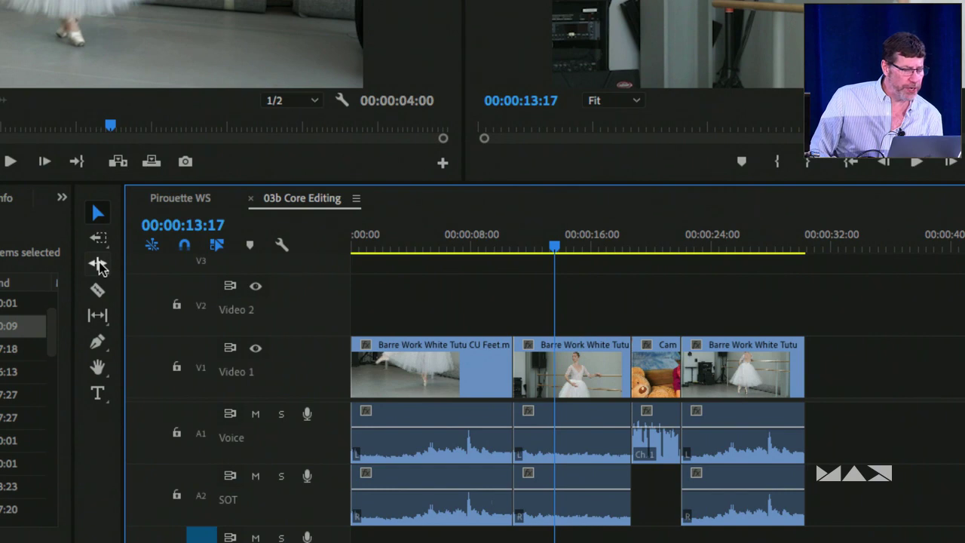
Step: With the Ripple Edit Tool, shorten the first clip's end by about two seconds
{"action": "left_click", "coordinate": [98, 264]}
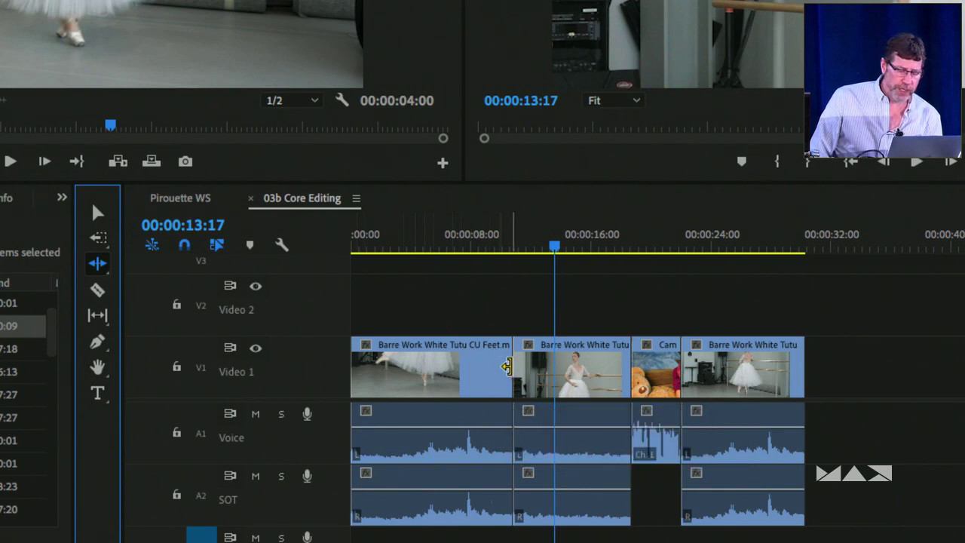
{"action": "left_click", "coordinate": [506, 366]}
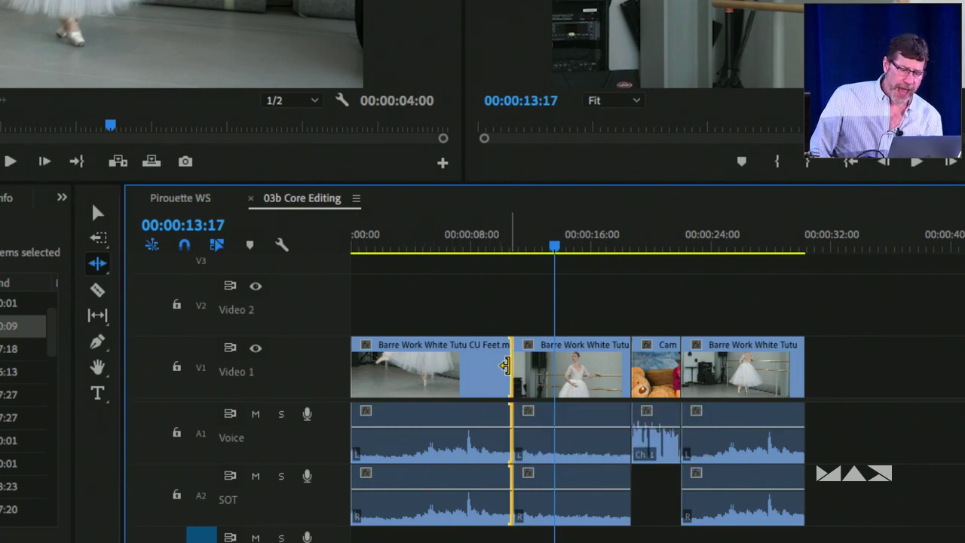
{"action": "left_click_drag", "start_coordinate": [506, 366], "coordinate": [475, 367]}
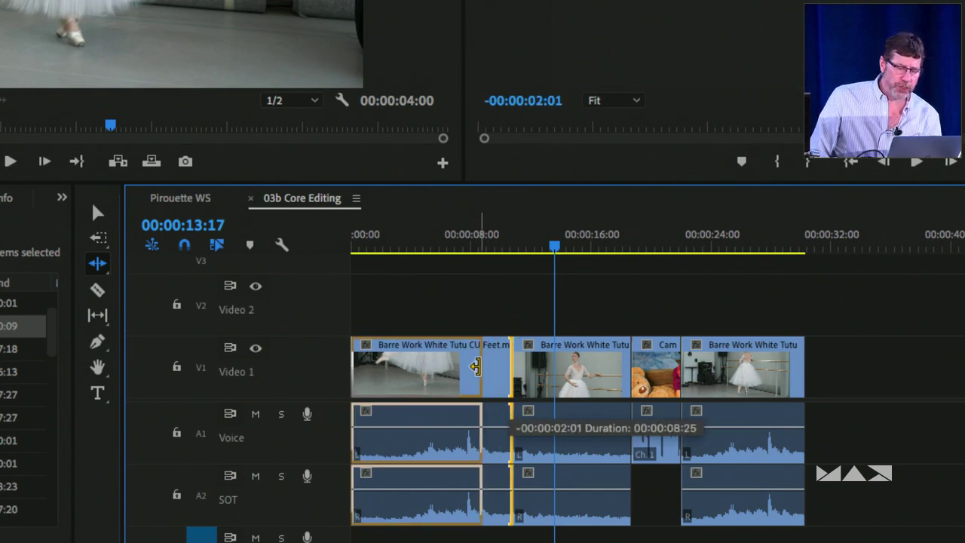
{"action": "left_click_drag", "start_coordinate": [476, 366], "coordinate": [502, 366]}
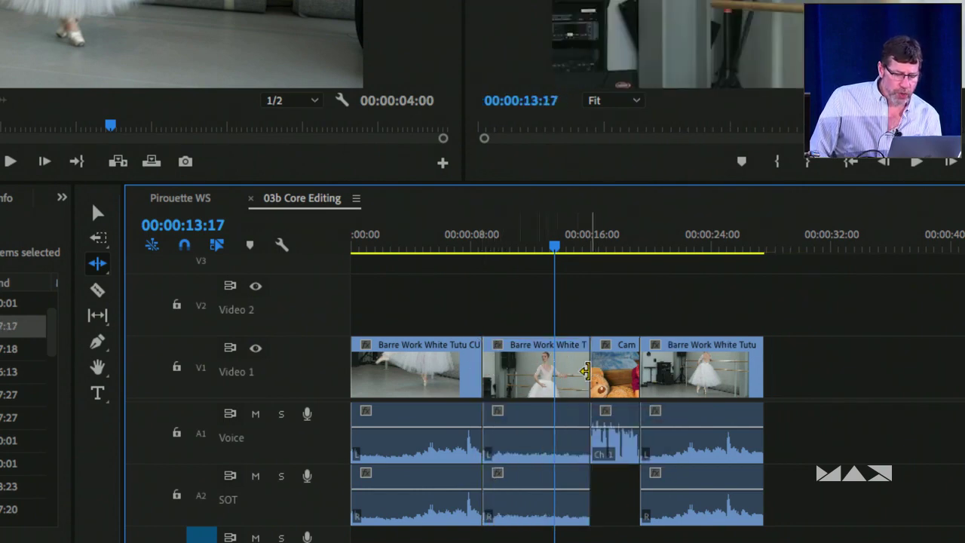
Step: Ripple-trim the clip ends further until the feet close-up lasts 00:00:06:28
{"action": "left_click_drag", "start_coordinate": [589, 369], "coordinate": [562, 370]}
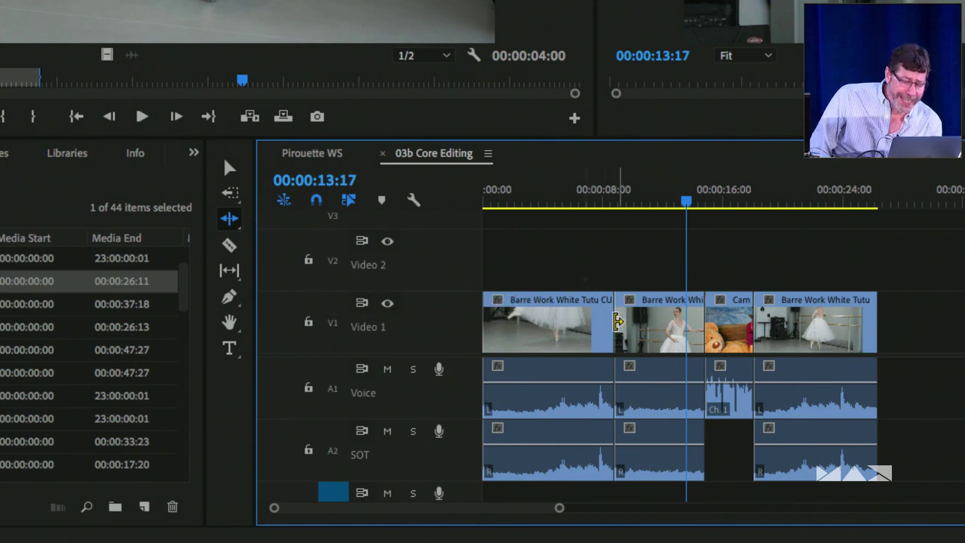
{"action": "left_click_drag", "start_coordinate": [616, 322], "coordinate": [602, 323]}
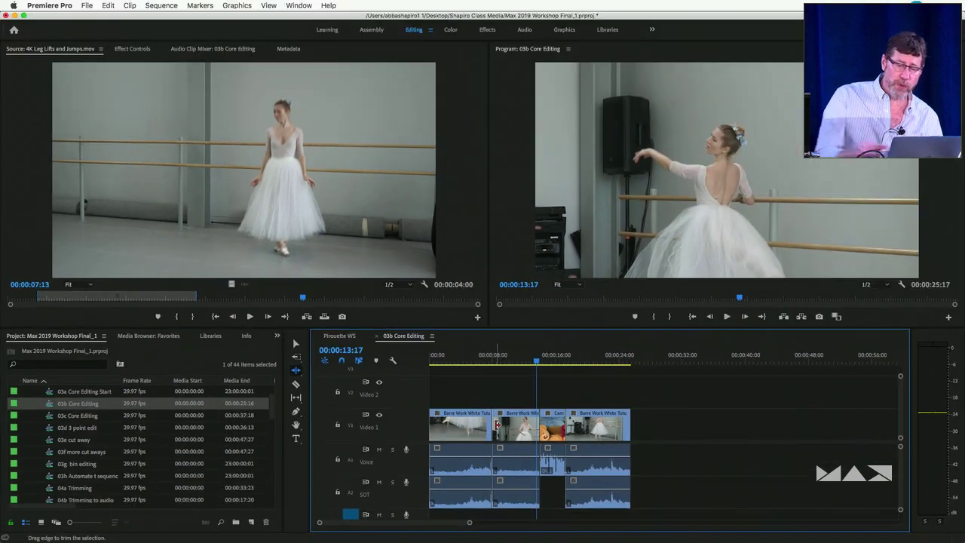
{"action": "left_click", "coordinate": [486, 428]}
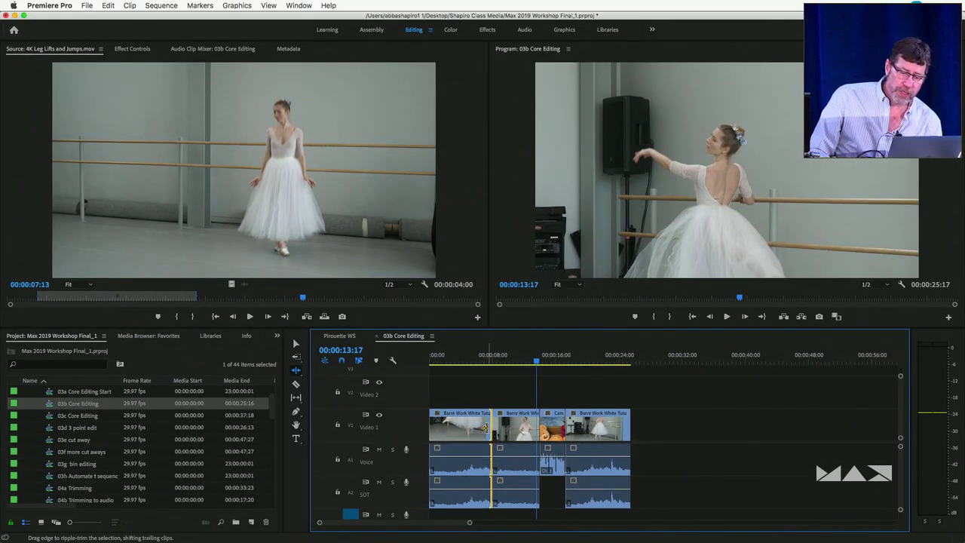
{"action": "mouse_move", "coordinate": [485, 428]}
{"action": "left_mouse_down"}
{"action": "mouse_move", "coordinate": [477, 427]}
{"action": "mouse_move", "coordinate": [488, 428]}
{"action": "left_mouse_up"}
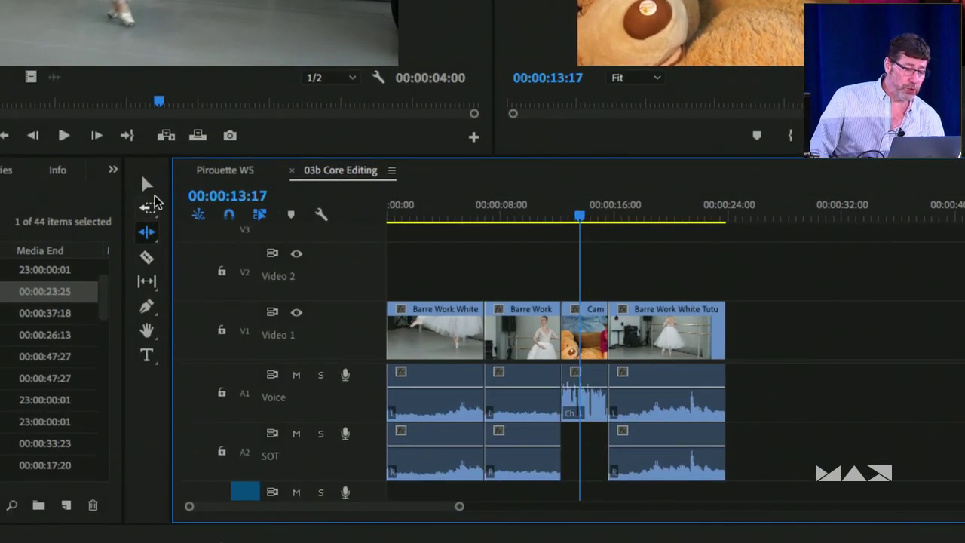
{"action": "left_click", "coordinate": [148, 187]}
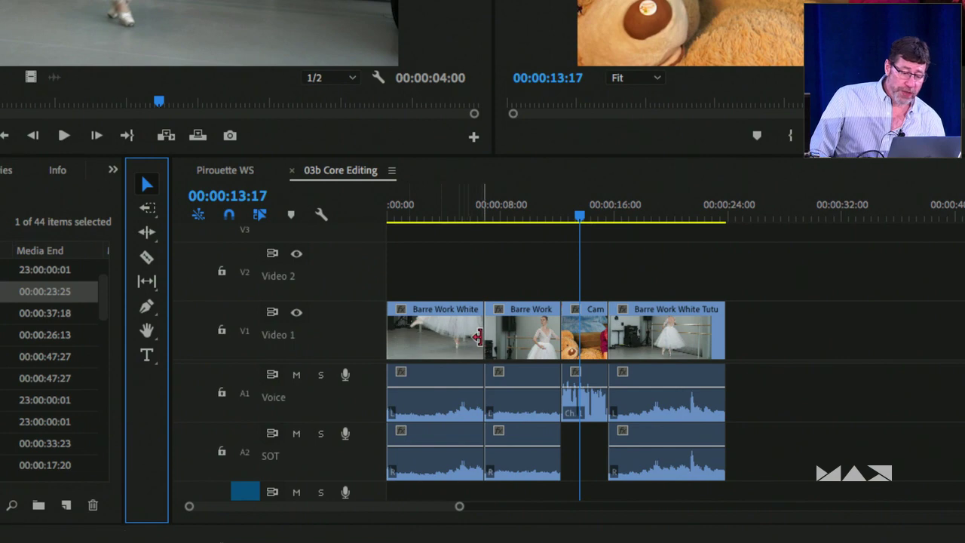
{"action": "mouse_move", "coordinate": [484, 338]}
{"action": "left_mouse_down"}
{"action": "mouse_move", "coordinate": [457, 338]}
{"action": "mouse_move", "coordinate": [497, 338]}
{"action": "left_mouse_up"}
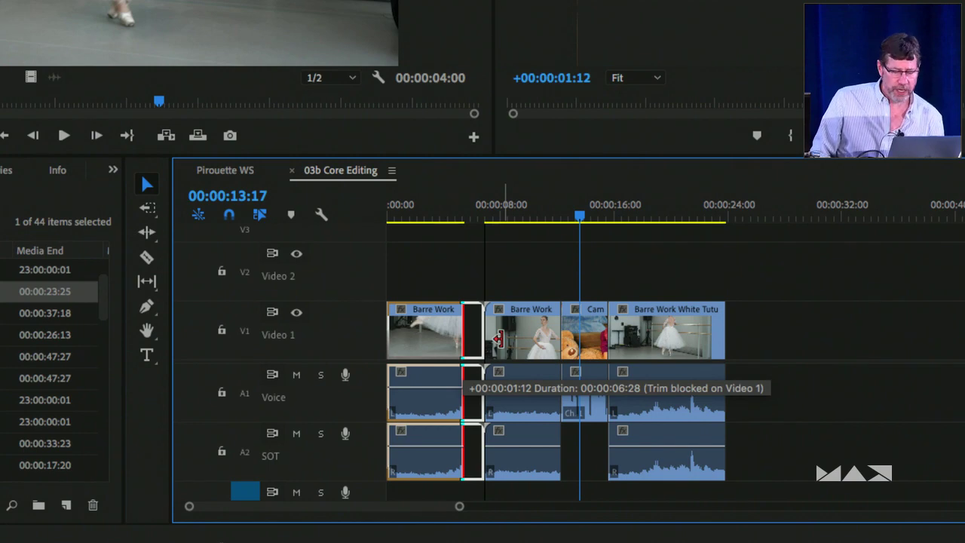
{"action": "left_click_drag", "start_coordinate": [497, 338], "coordinate": [497, 338]}
{"action": "left_click_drag", "start_coordinate": [519, 288], "coordinate": [612, 400]}
{"action": "left_click_drag", "start_coordinate": [563, 345], "coordinate": [609, 343]}
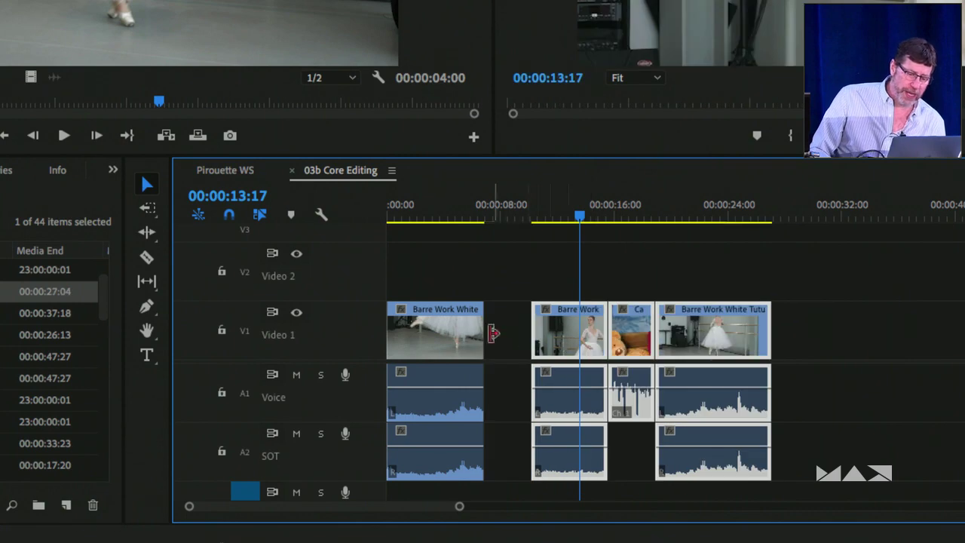
{"action": "left_click_drag", "start_coordinate": [475, 332], "coordinate": [536, 452]}
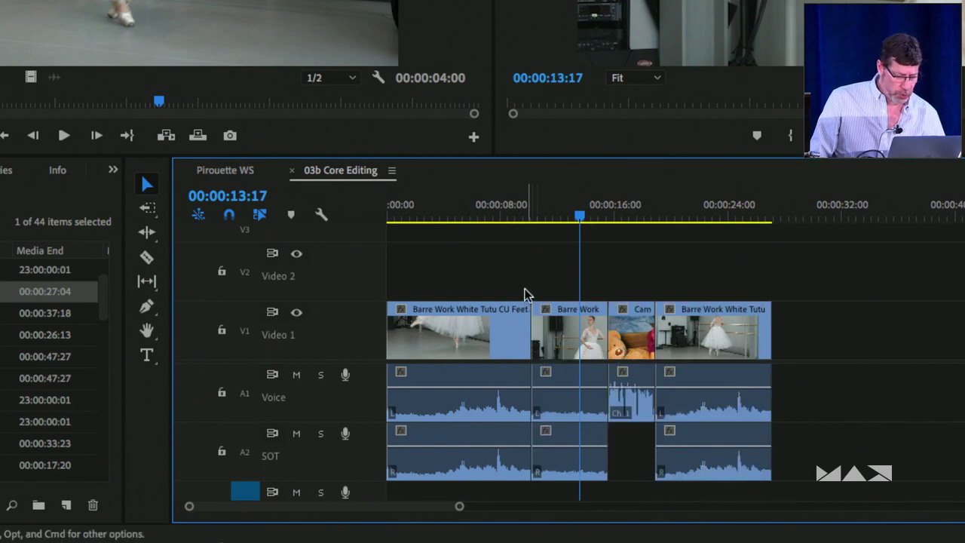
{"action": "key", "text": "super+z"}
{"action": "key", "text": "super+shift+z"}
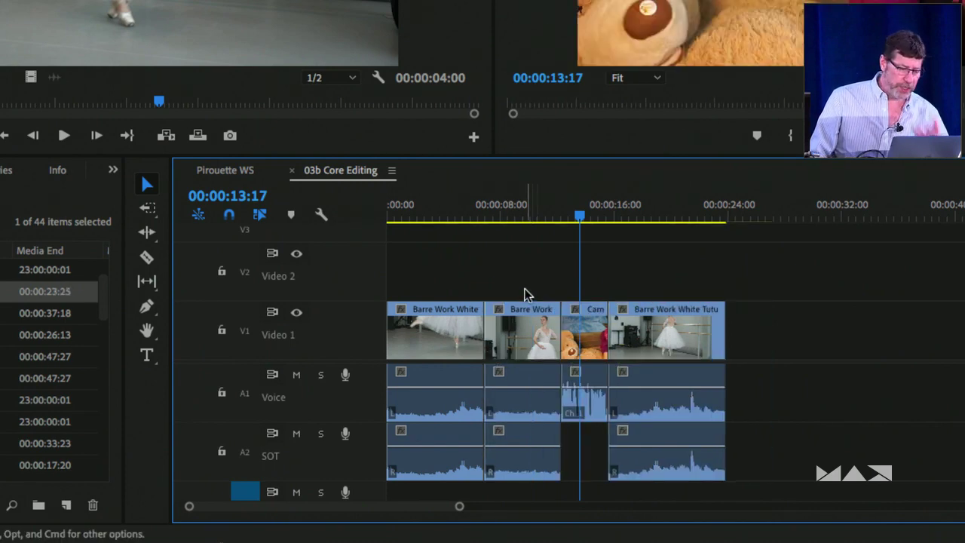
{"action": "left_click", "coordinate": [147, 232]}
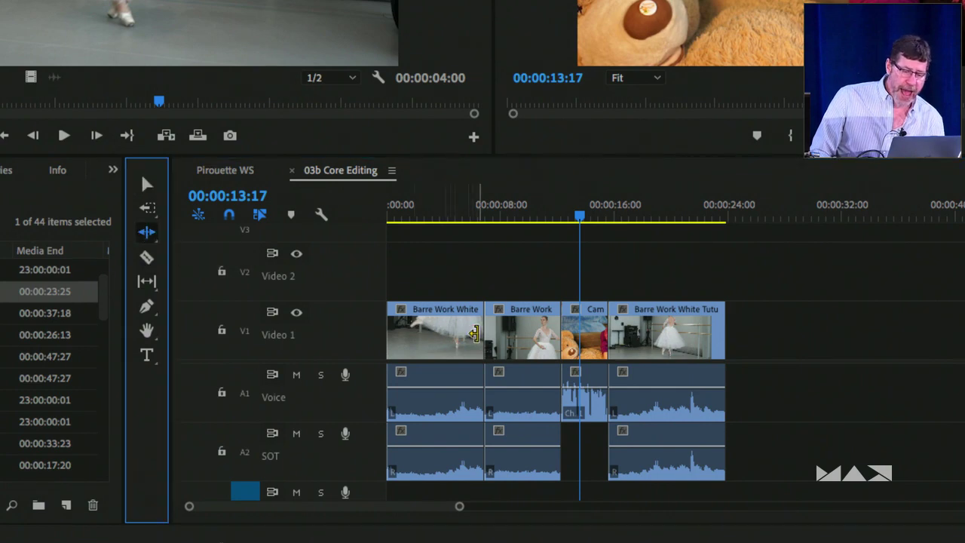
Step: Ripple-extend the first clip's end, roll its cut, and return to the Selection tool
{"action": "left_click_drag", "start_coordinate": [473, 333], "coordinate": [508, 335]}
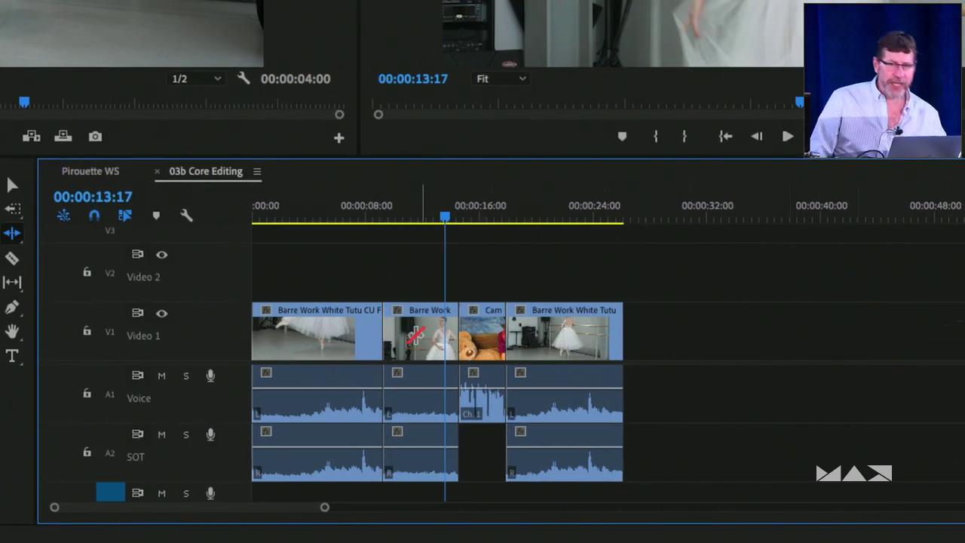
{"action": "left_click_drag", "start_coordinate": [377, 334], "coordinate": [389, 334]}
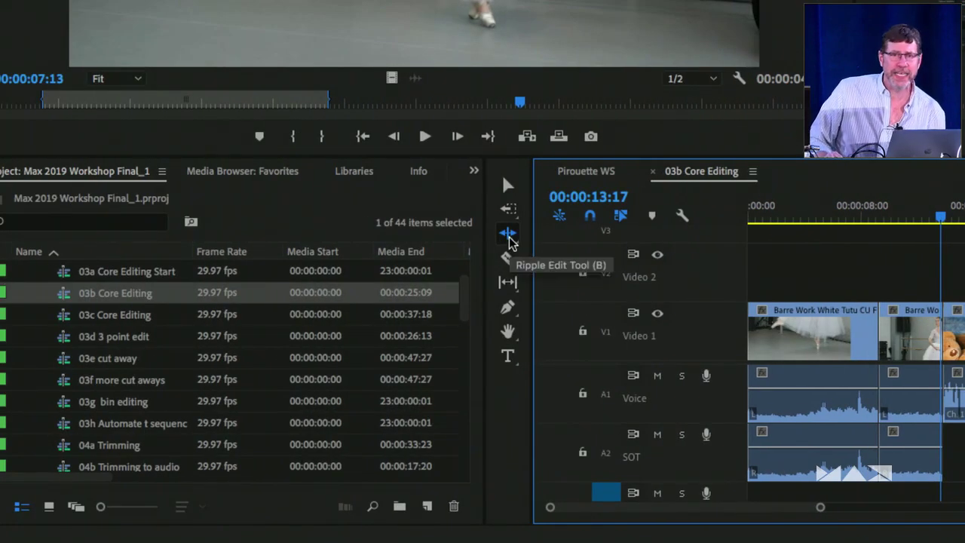
{"action": "left_click", "coordinate": [510, 240]}
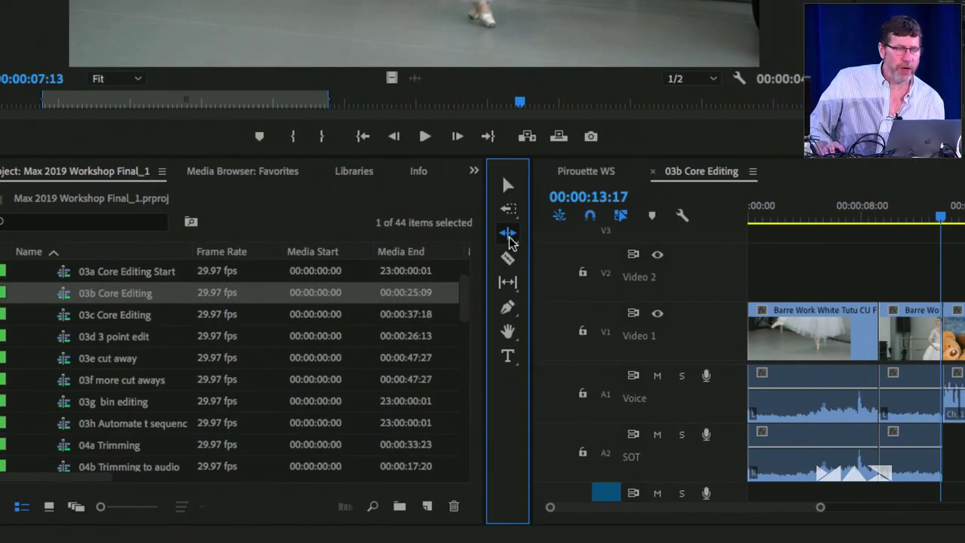
{"action": "left_click", "coordinate": [508, 186]}
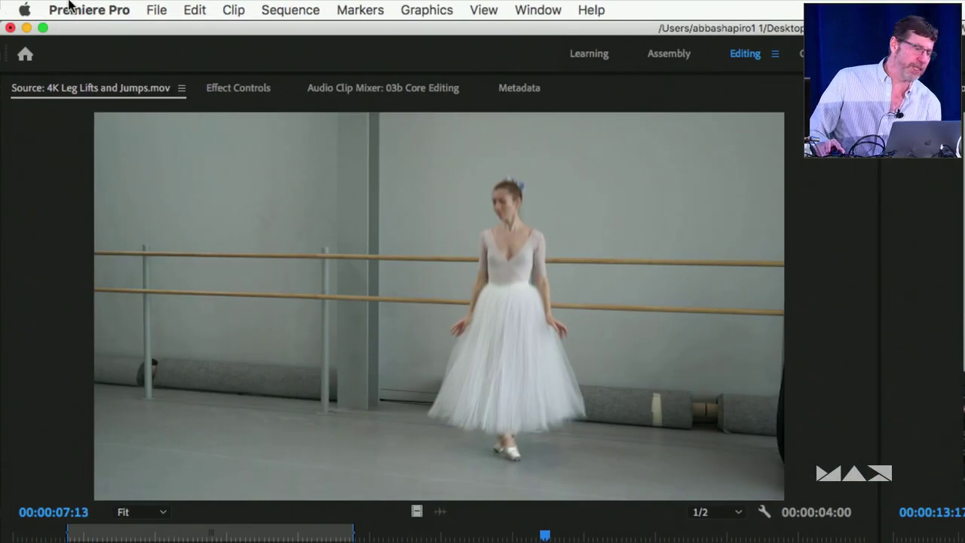
Step: Enable the Trim preference 'Allow Selection tool to choose Roll and Ripple trims without modifier key'
{"action": "left_click", "coordinate": [69, 8]}
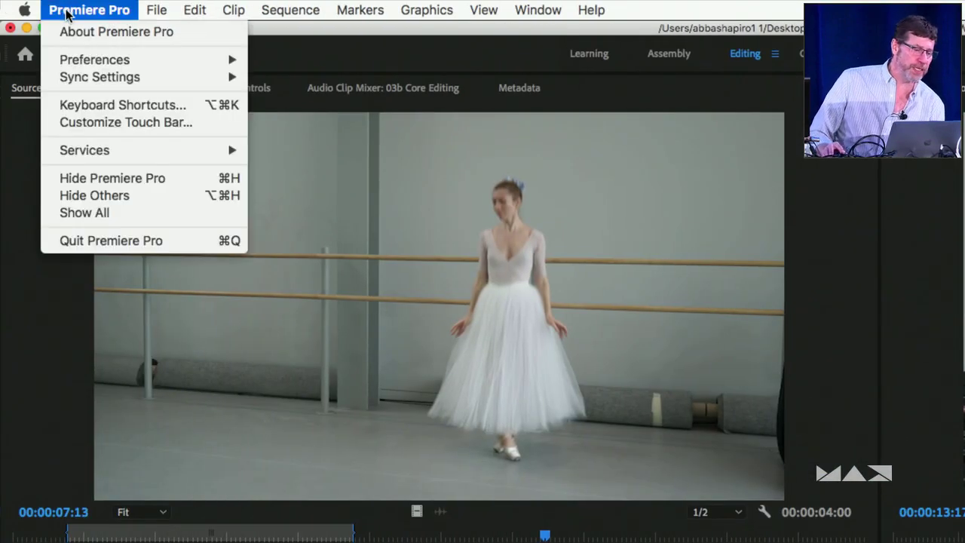
{"action": "mouse_move", "coordinate": [92, 59]}
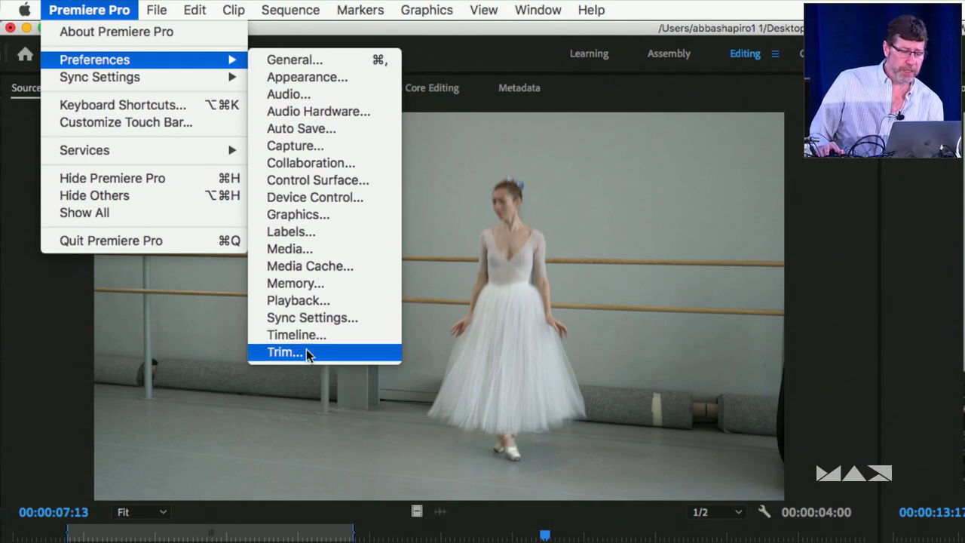
{"action": "left_click", "coordinate": [285, 352]}
{"action": "left_click_drag", "start_coordinate": [617, 226], "coordinate": [262, 49]}
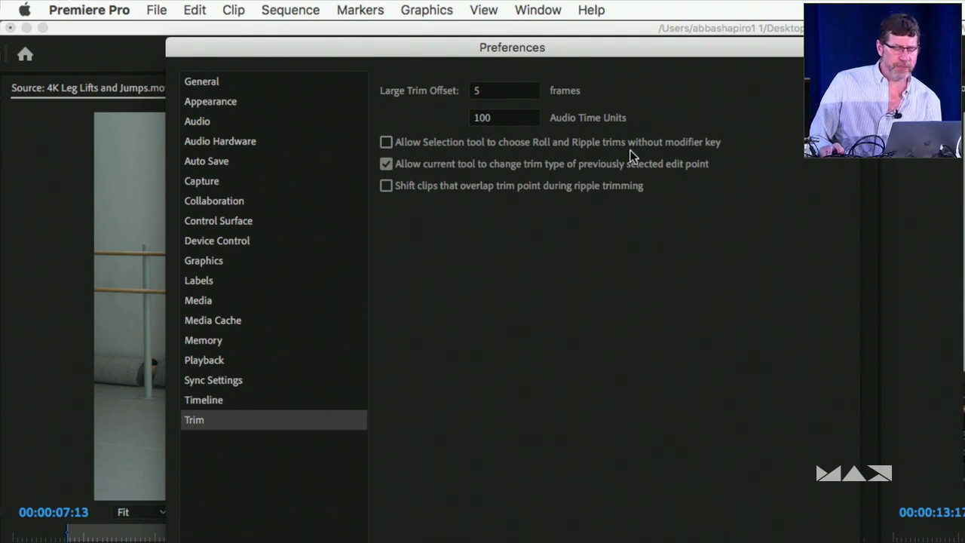
{"action": "left_click", "coordinate": [387, 142]}
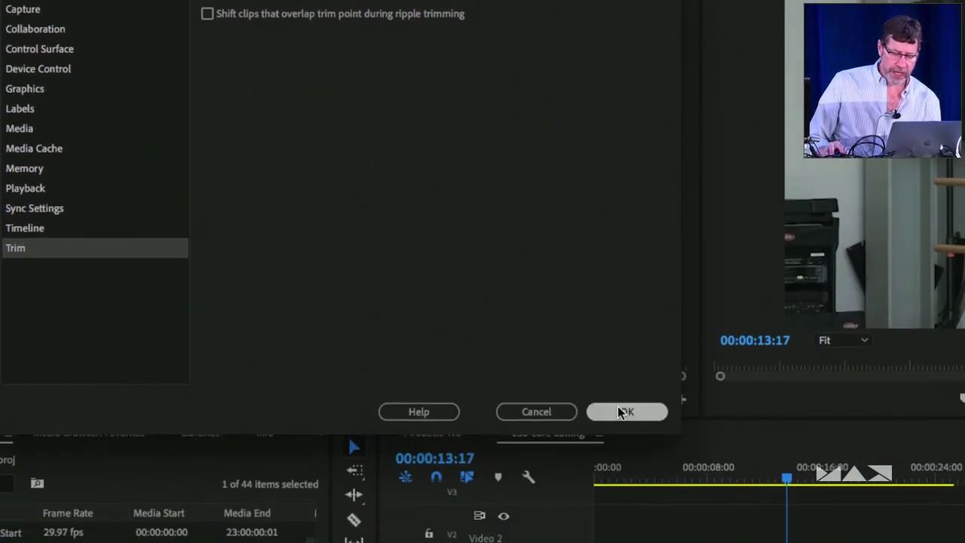
{"action": "left_click", "coordinate": [618, 412]}
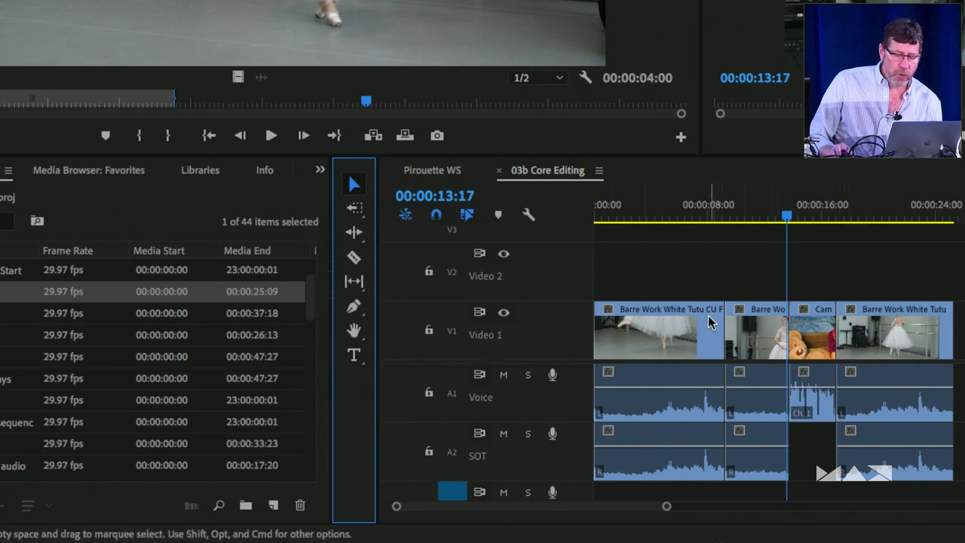
Step: Ripple-trim the end of the Barre Work White Tutu CU Feet clip, undoing a gap-leaving trim
{"action": "left_click", "coordinate": [698, 282]}
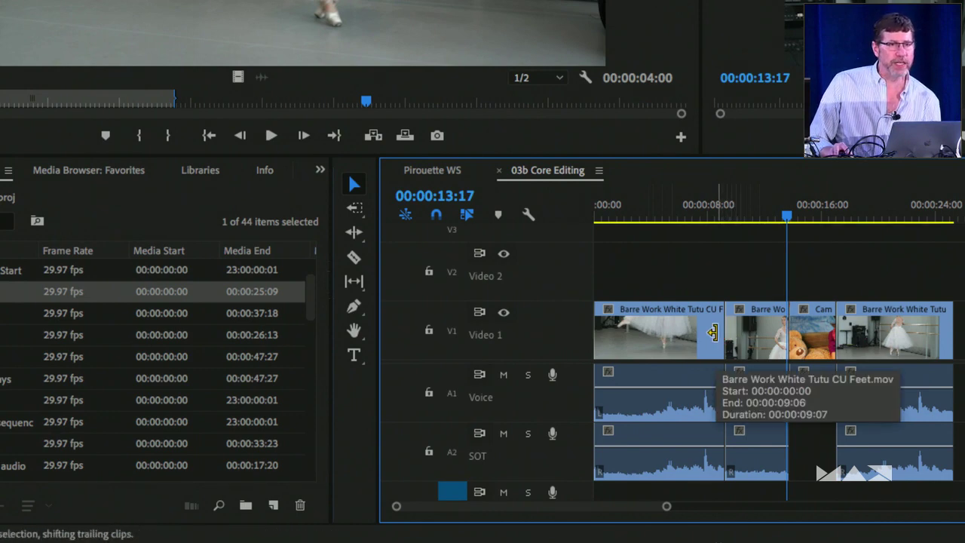
{"action": "left_click_drag", "start_coordinate": [716, 333], "coordinate": [737, 343]}
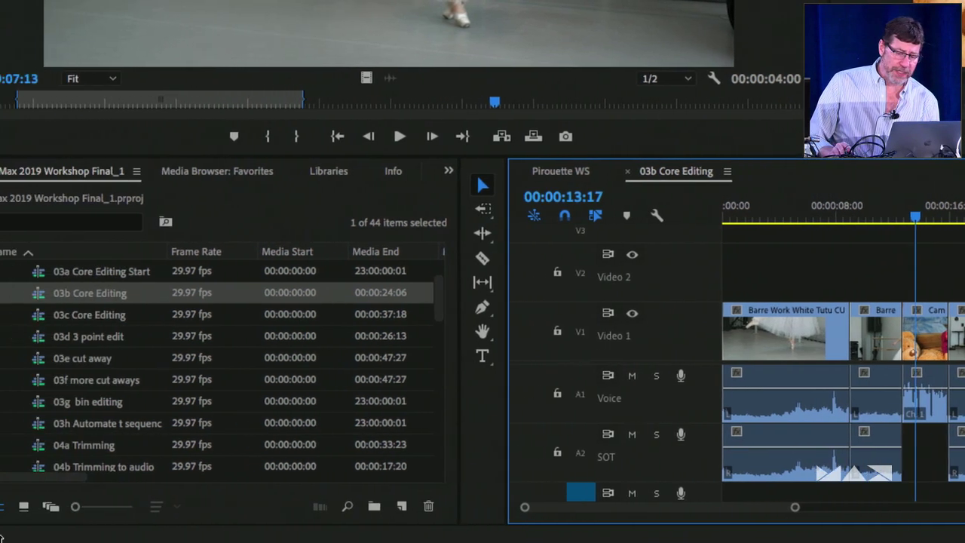
{"action": "mouse_move", "coordinate": [75, 513]}
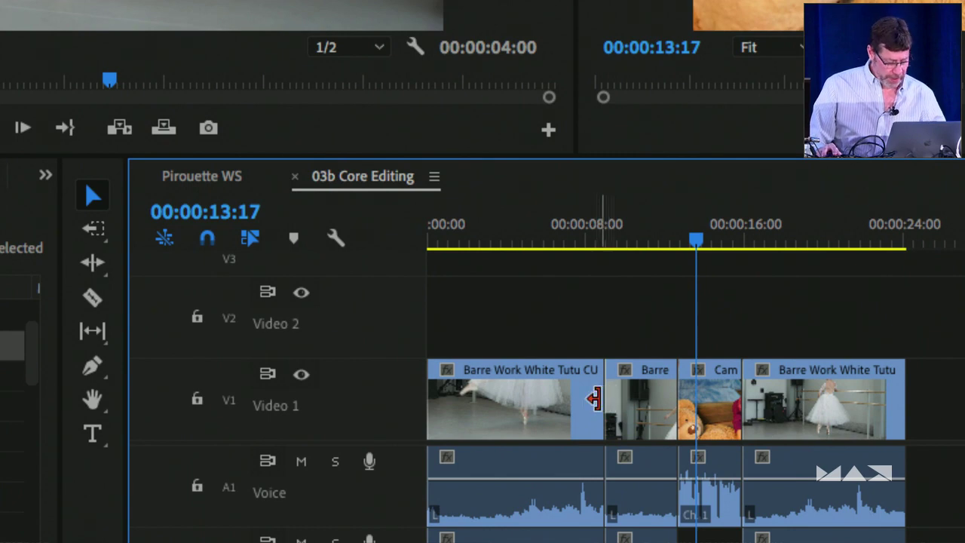
{"action": "left_click_drag", "start_coordinate": [594, 398], "coordinate": [593, 431]}
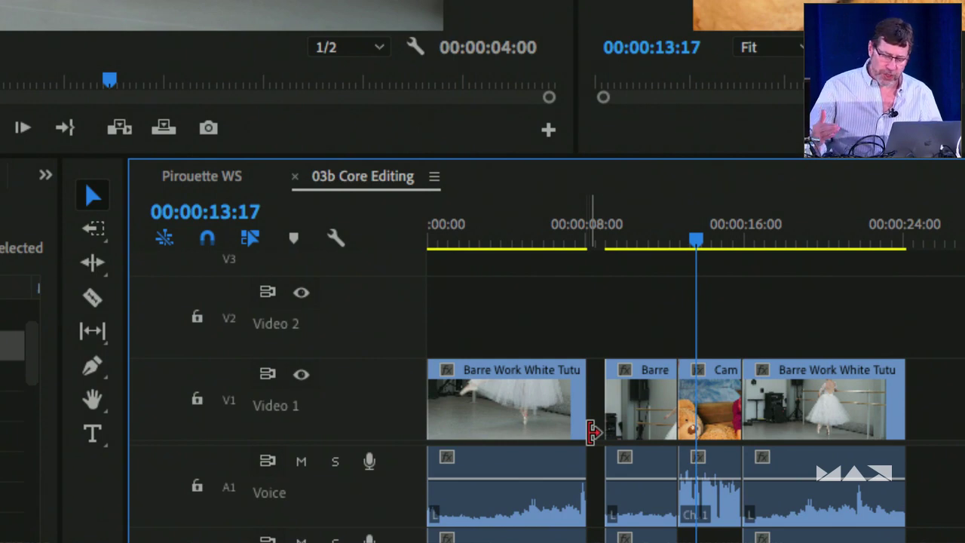
{"action": "key", "text": "ctrl+z"}
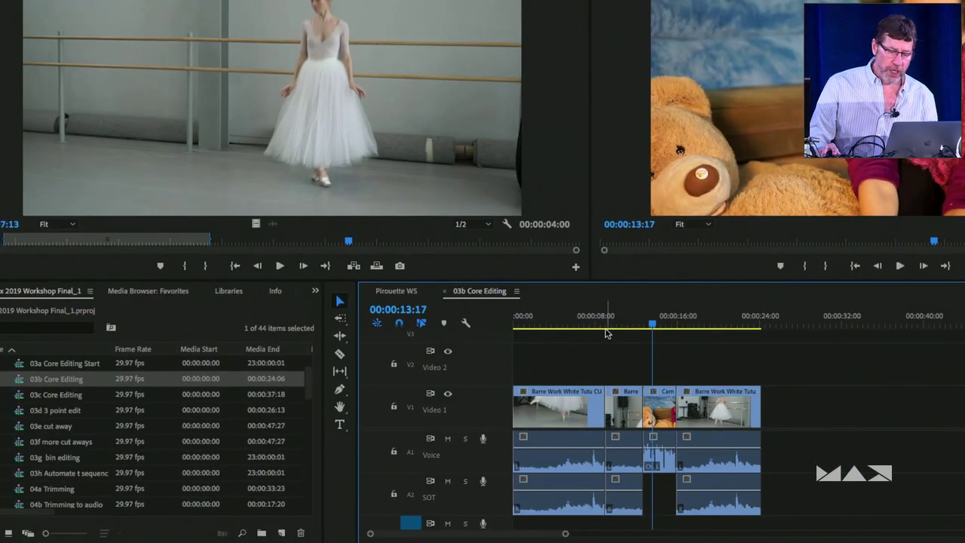
Step: Park the playhead at 00:00:10:04 and shift the last three clips about a second later
{"action": "left_click", "coordinate": [617, 317]}
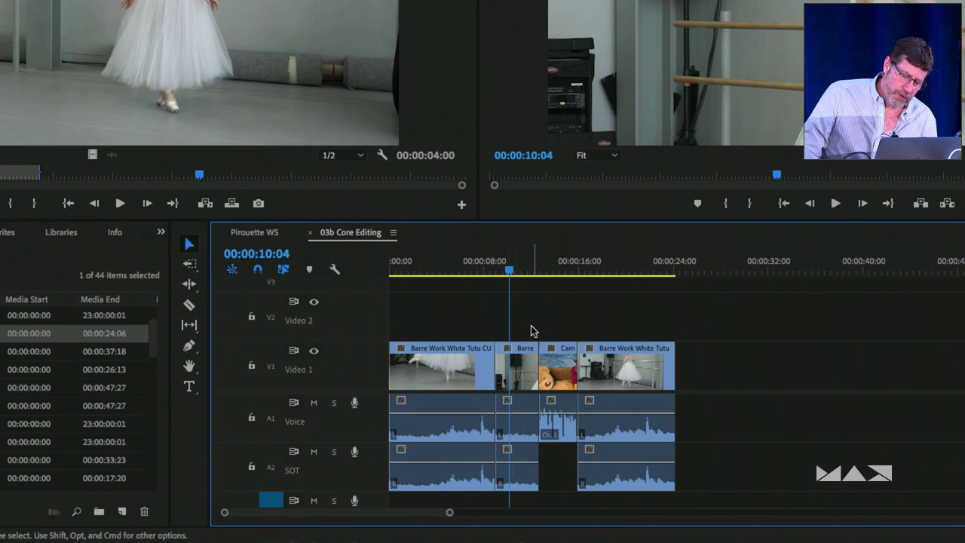
{"action": "left_click_drag", "start_coordinate": [530, 330], "coordinate": [596, 452]}
{"action": "left_click_drag", "start_coordinate": [537, 379], "coordinate": [508, 367]}
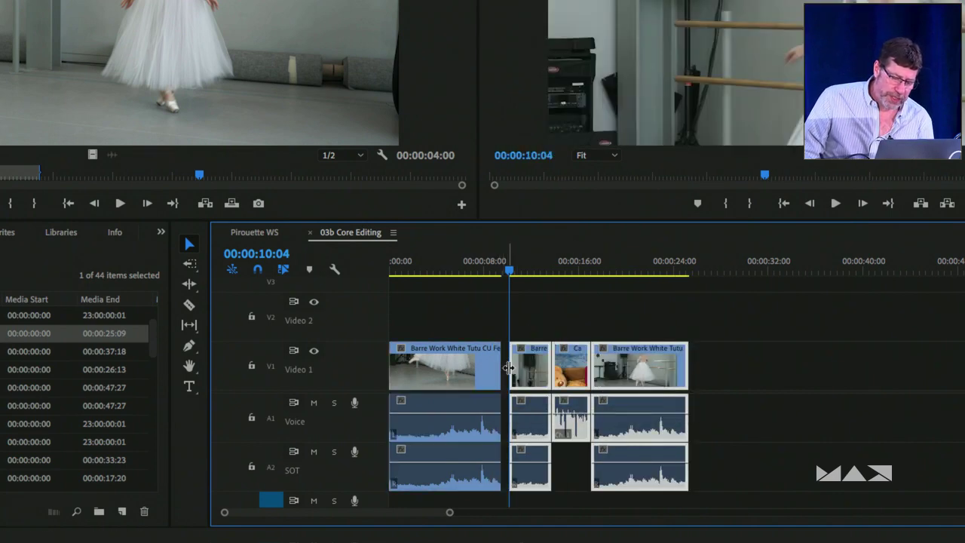
Step: Trim the Barre clip's start to the next edit and ripple-delete the gap after the first clip
{"action": "key", "text": "space"}
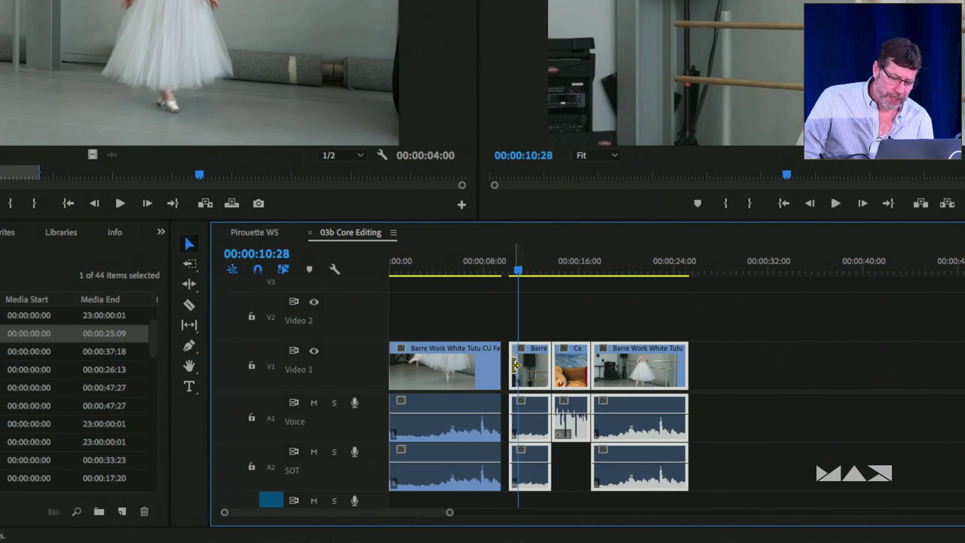
{"action": "left_click", "coordinate": [512, 366]}
{"action": "left_click_drag", "start_coordinate": [512, 365], "coordinate": [517, 366]}
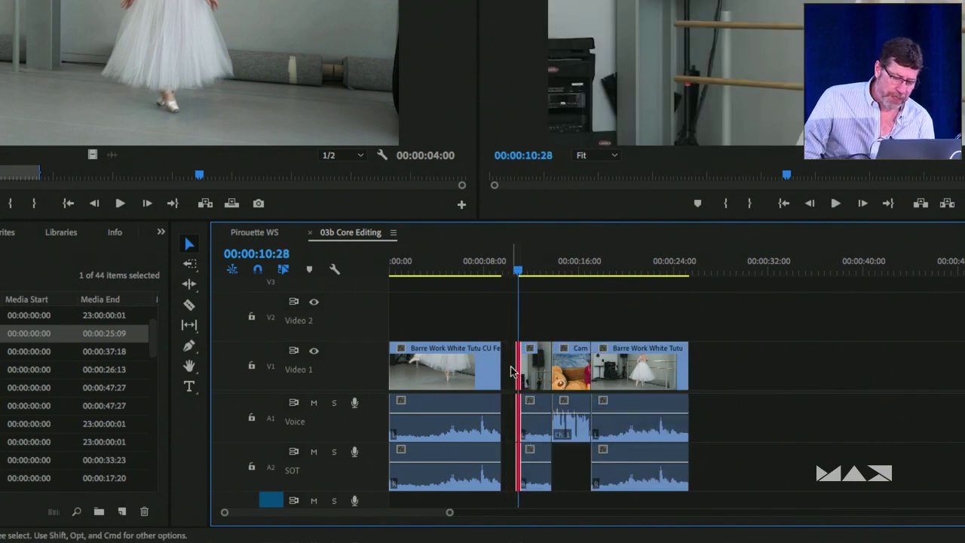
{"action": "key", "text": "Delete"}
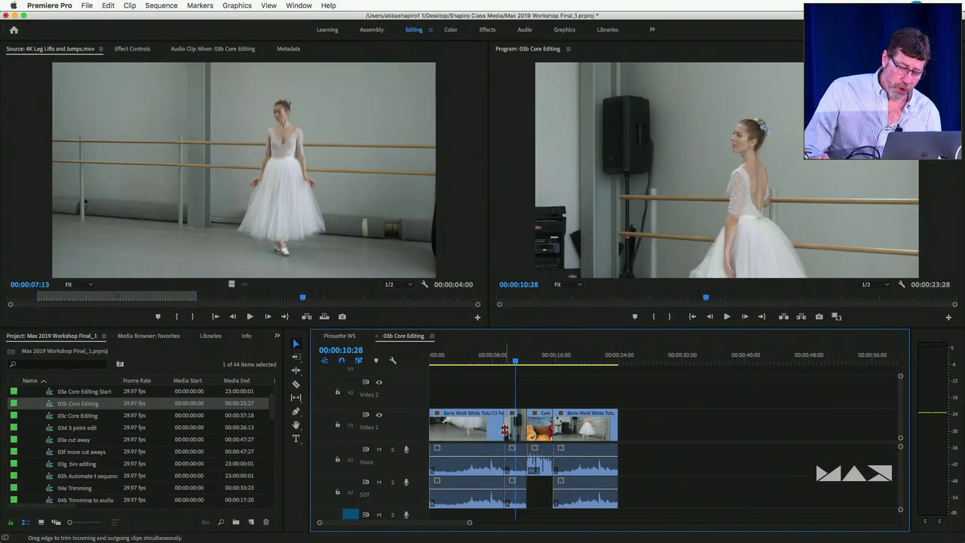
Step: Roll the edit between the first two V1 clips a few frames earlier, keeping the 00:00:23:28 length
{"action": "left_click", "coordinate": [505, 429]}
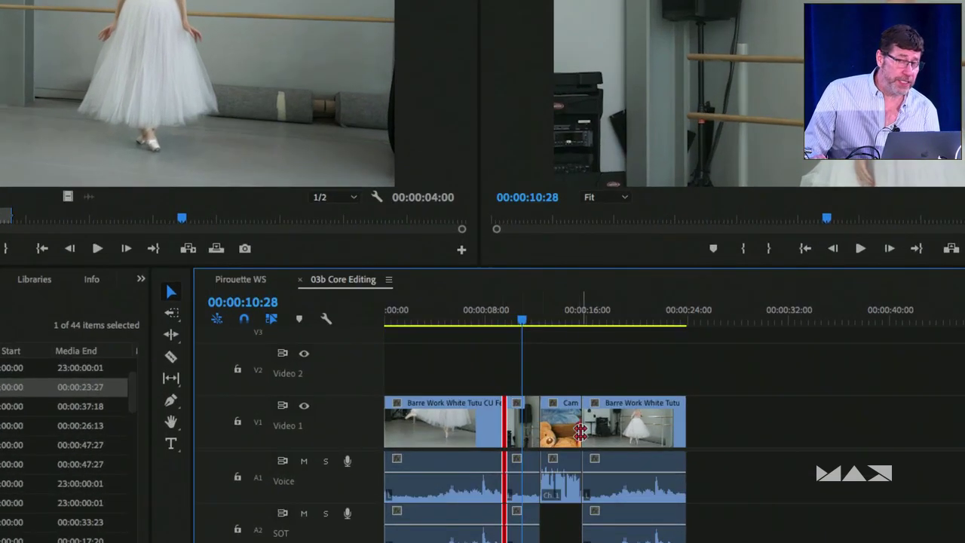
{"action": "left_click", "coordinate": [180, 343]}
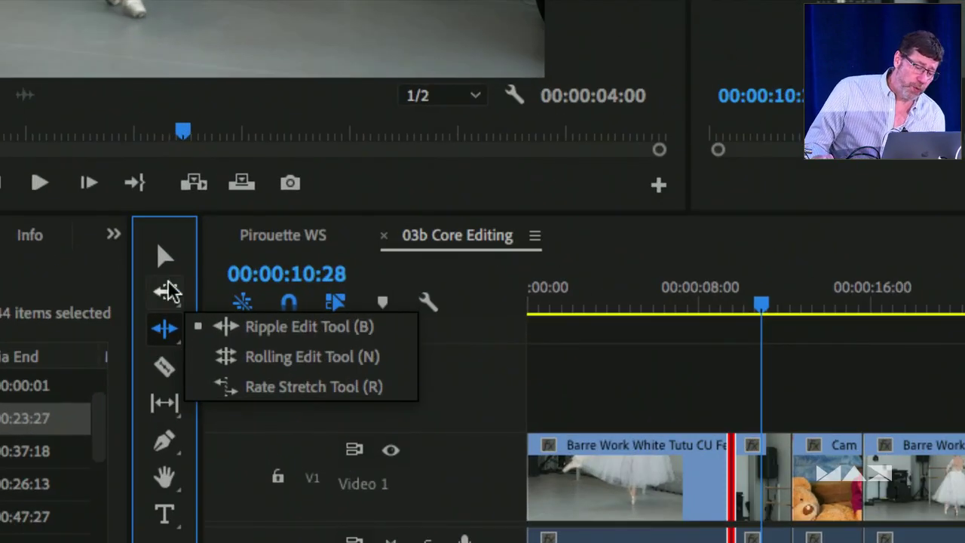
{"action": "left_click", "coordinate": [208, 416]}
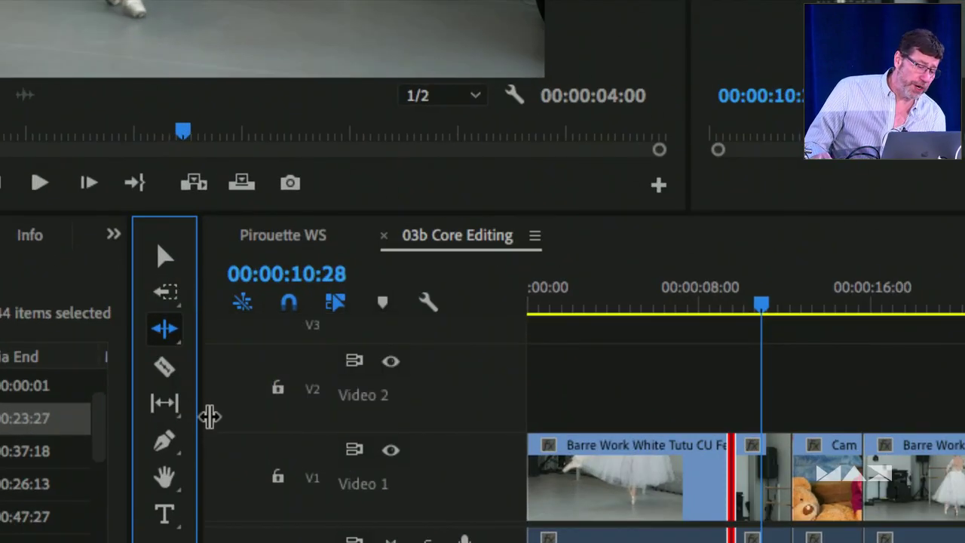
{"action": "left_click", "coordinate": [181, 344]}
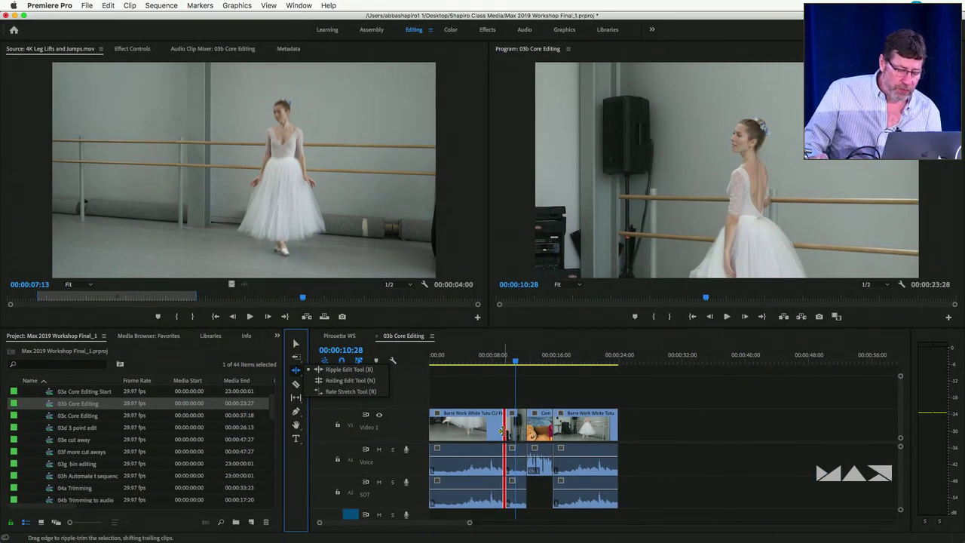
{"action": "left_click", "coordinate": [502, 431]}
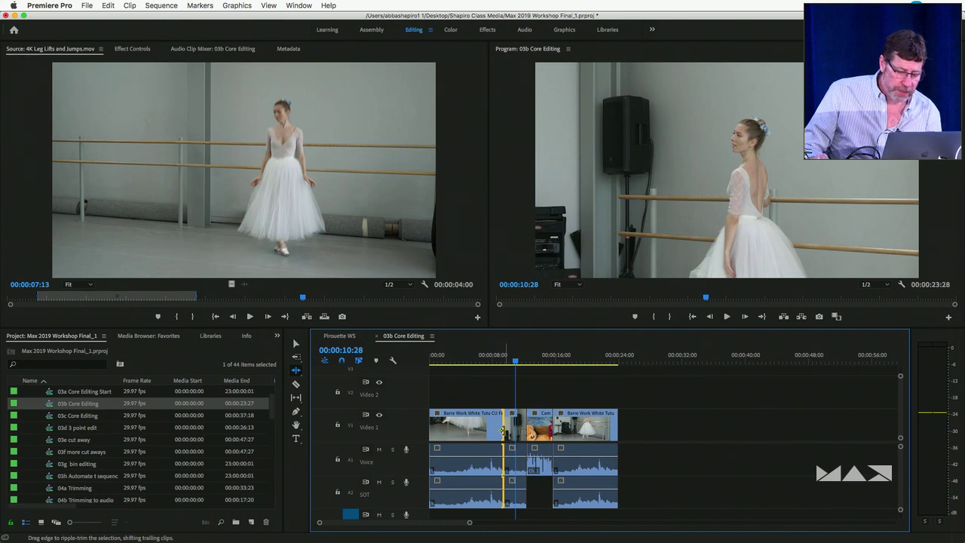
{"action": "left_click", "coordinate": [296, 343]}
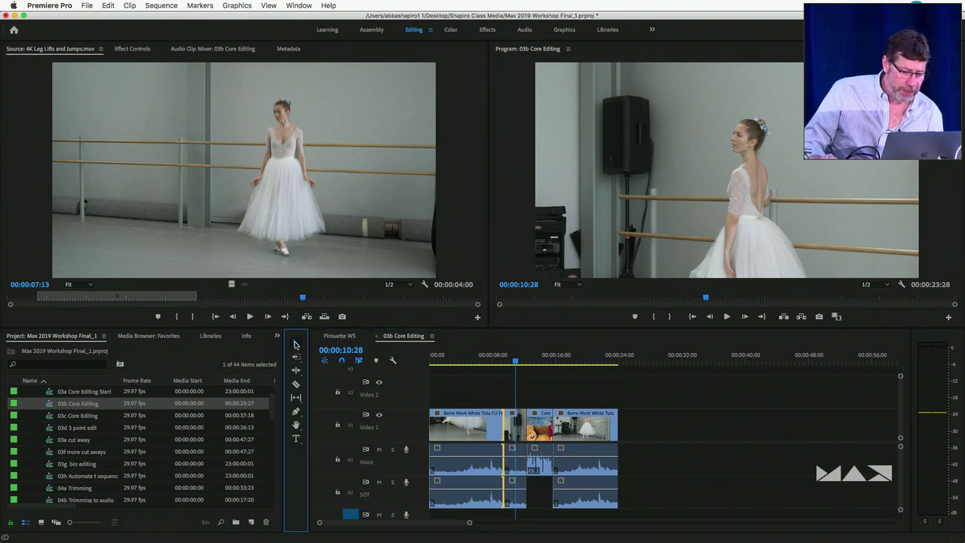
{"action": "left_click", "coordinate": [502, 429]}
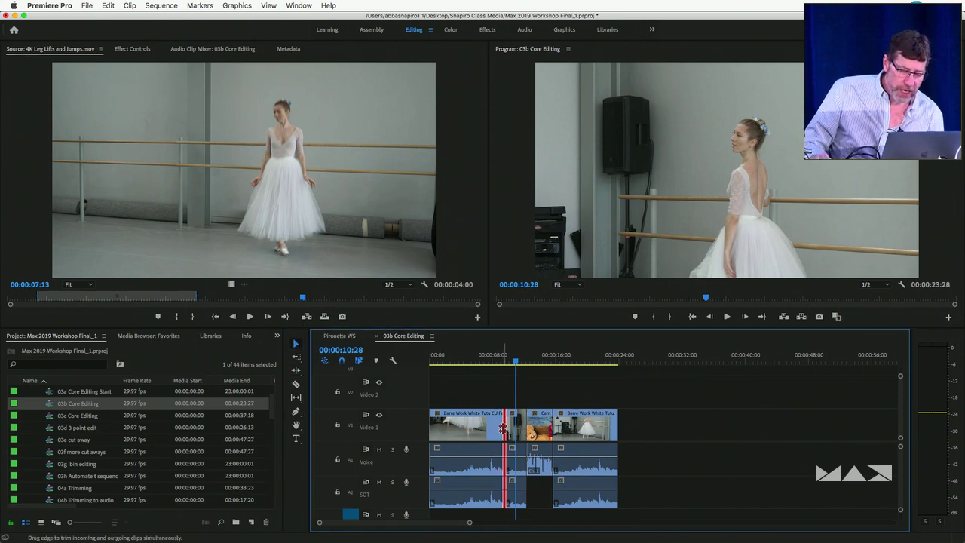
{"action": "left_click_drag", "start_coordinate": [502, 428], "coordinate": [496, 427]}
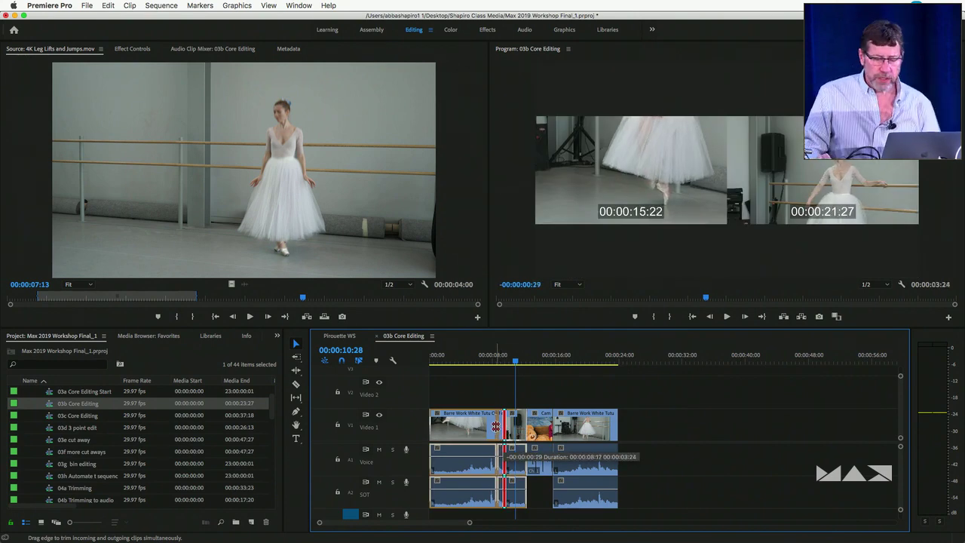
{"action": "left_click_drag", "start_coordinate": [495, 427], "coordinate": [492, 430]}
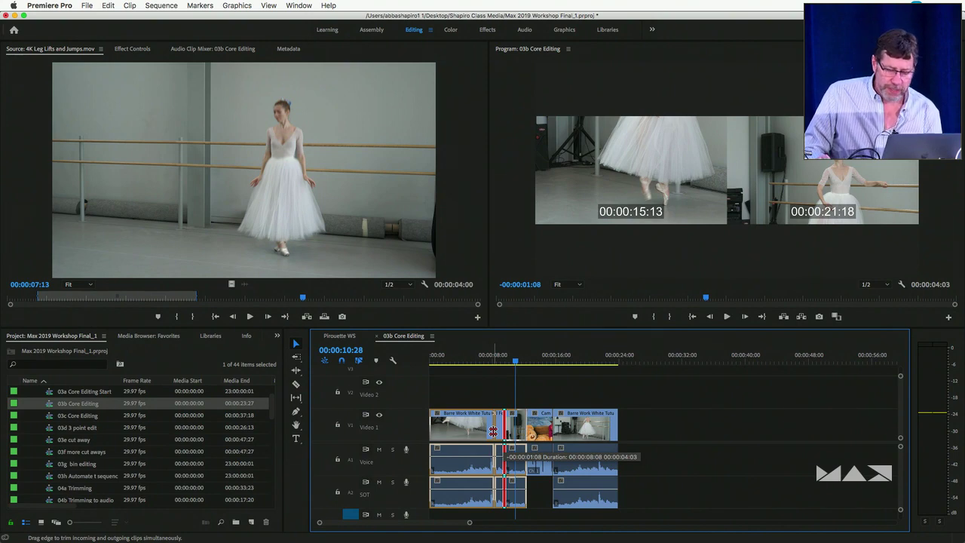
{"action": "left_click_drag", "start_coordinate": [493, 431], "coordinate": [494, 430]}
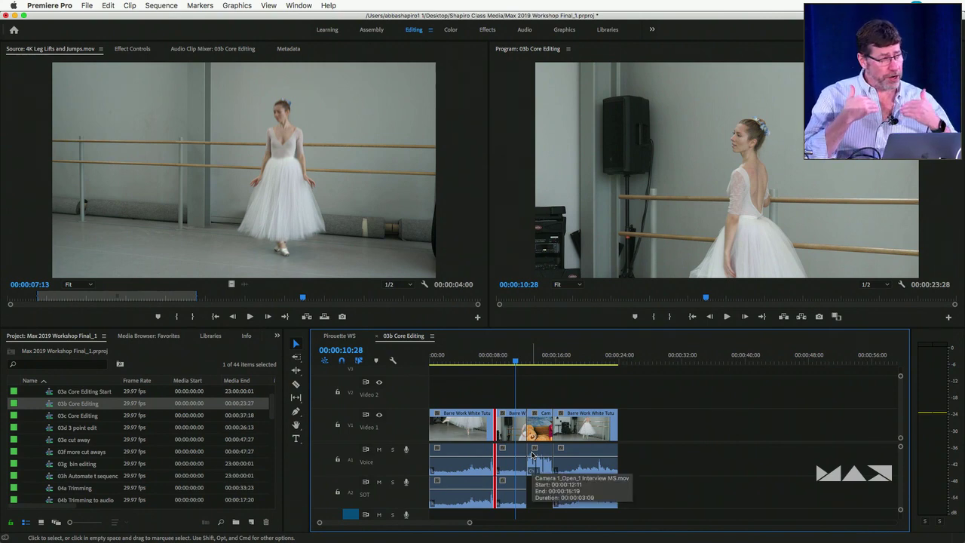
Step: Save the project, fit the whole sequence in the timeline, and play it from the start
{"action": "key", "text": "super+s"}
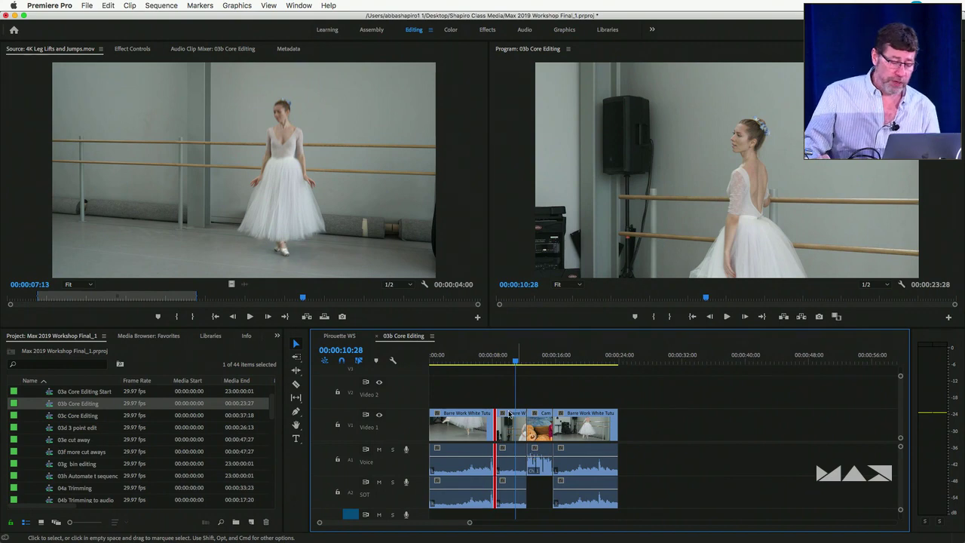
{"action": "key", "text": "Home"}
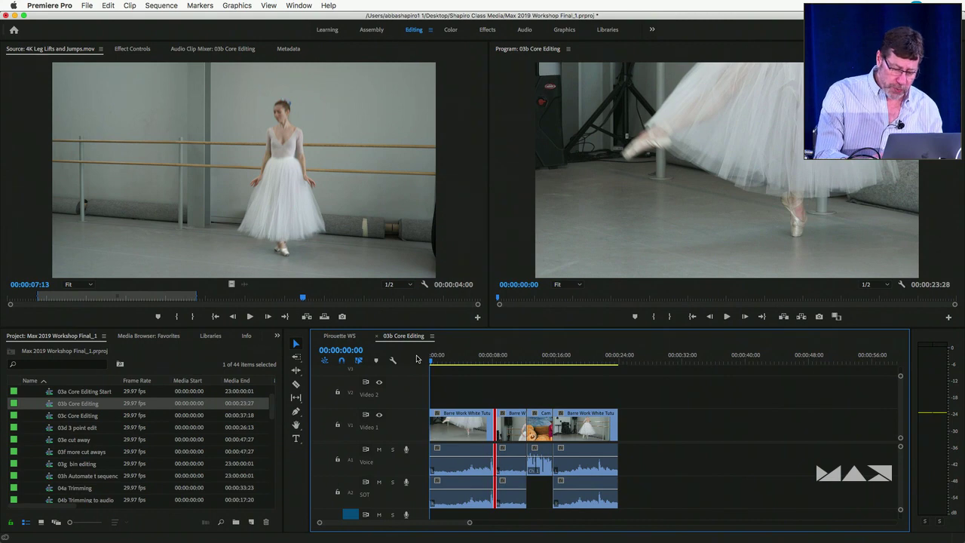
{"action": "key", "text": "backslash"}
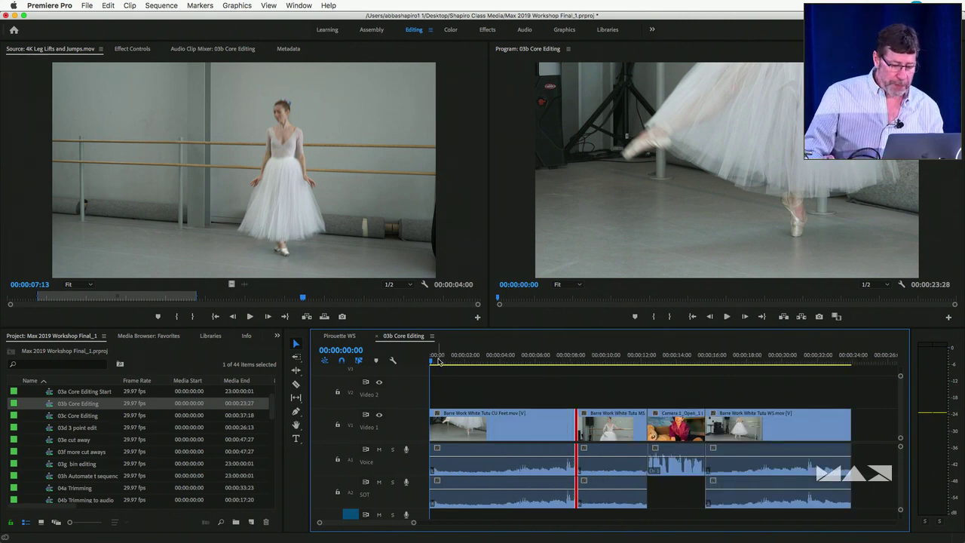
{"action": "key", "text": "space"}
{"action": "key", "text": "space"}
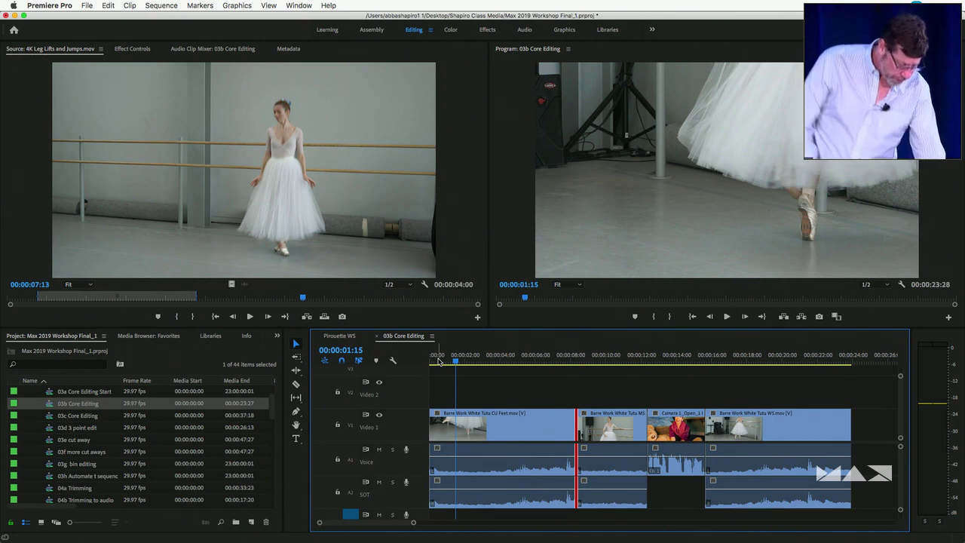
Step: Deselect the edit point, step the playhead back one frame, and target the Video 1 track
{"action": "left_click", "coordinate": [486, 392]}
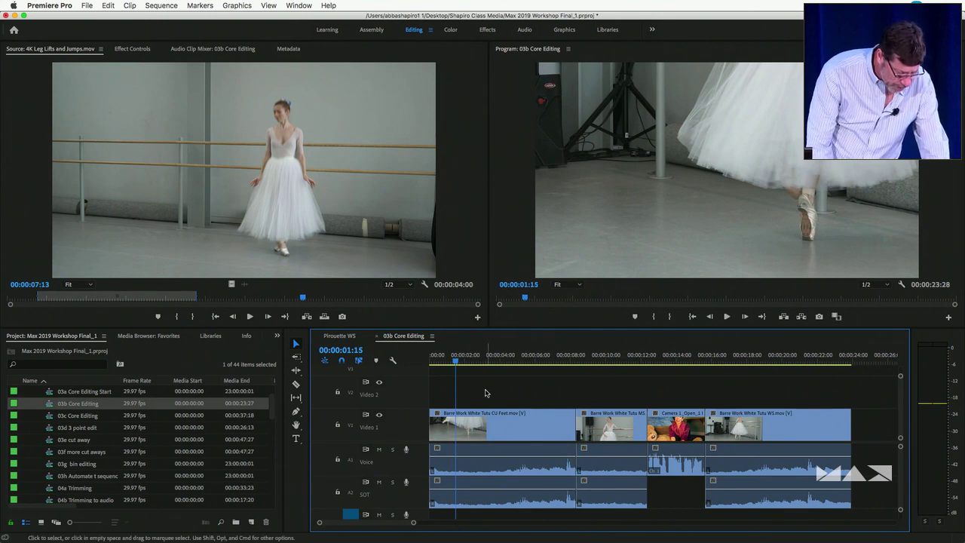
{"action": "left_click", "coordinate": [457, 360]}
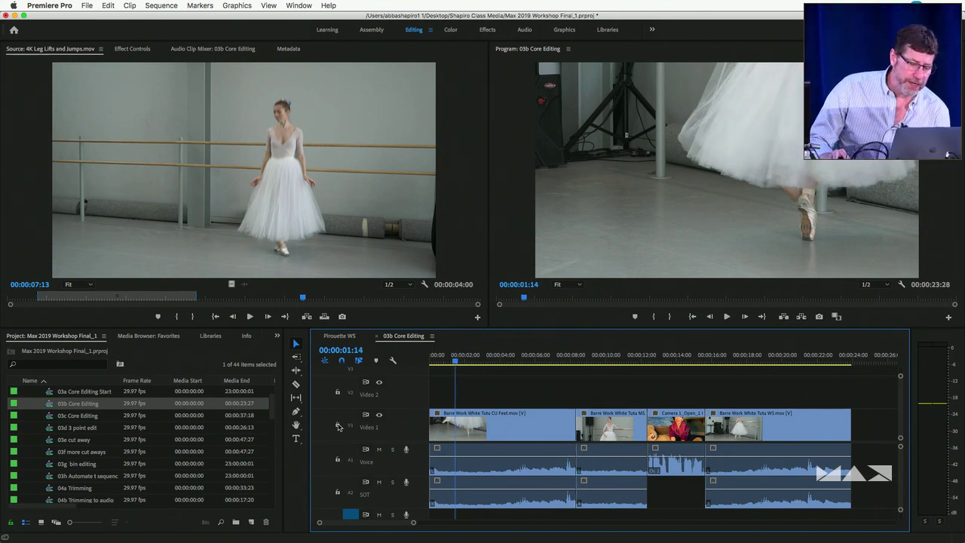
{"action": "left_click", "coordinate": [350, 427]}
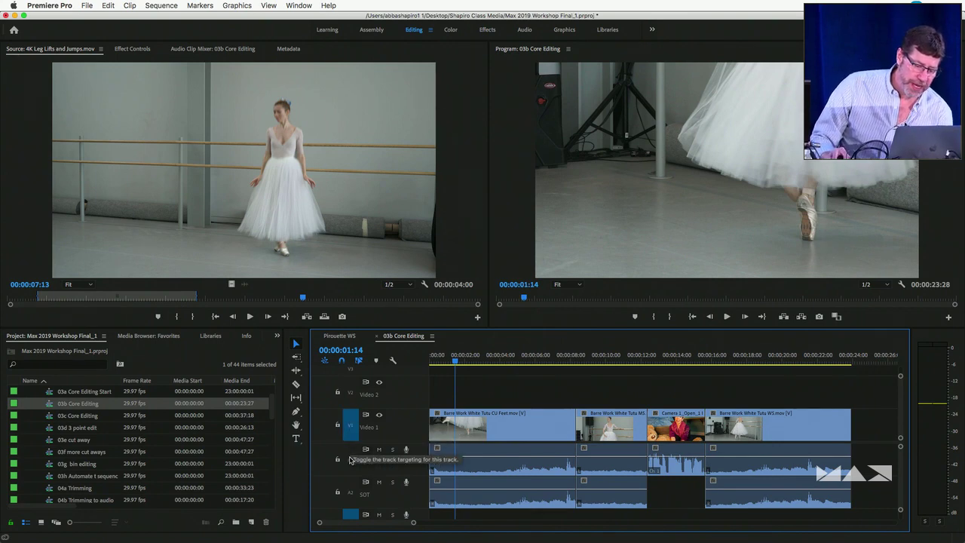
Step: Target A1 and A2, then ripple-trim the first clip's start and its end at 00:00:05:22
{"action": "left_click", "coordinate": [351, 460]}
{"action": "left_click", "coordinate": [352, 499]}
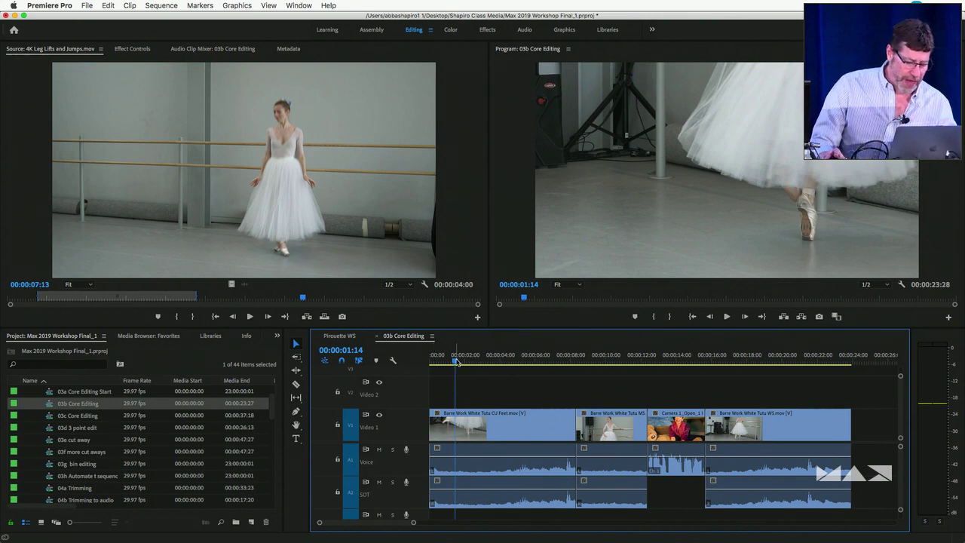
{"action": "key", "text": "q"}
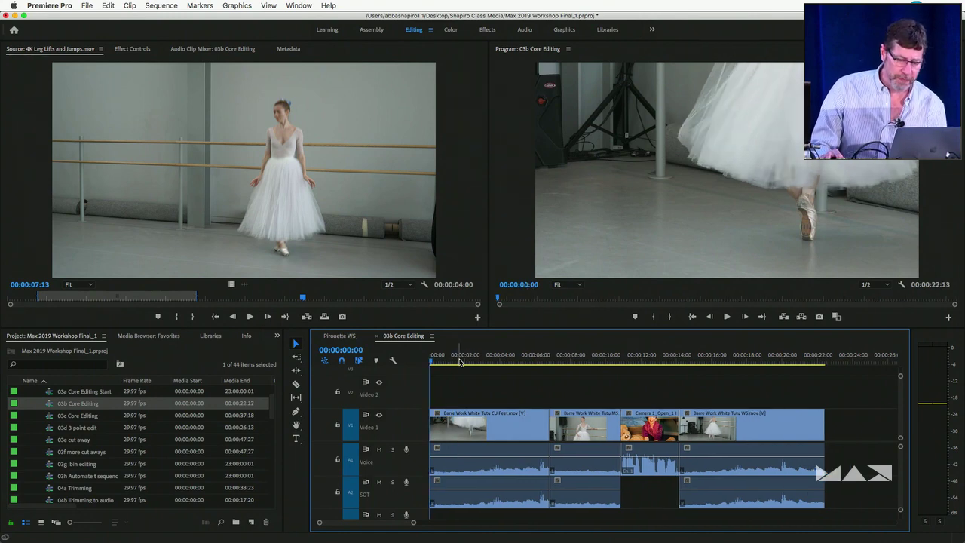
{"action": "left_click", "coordinate": [522, 363]}
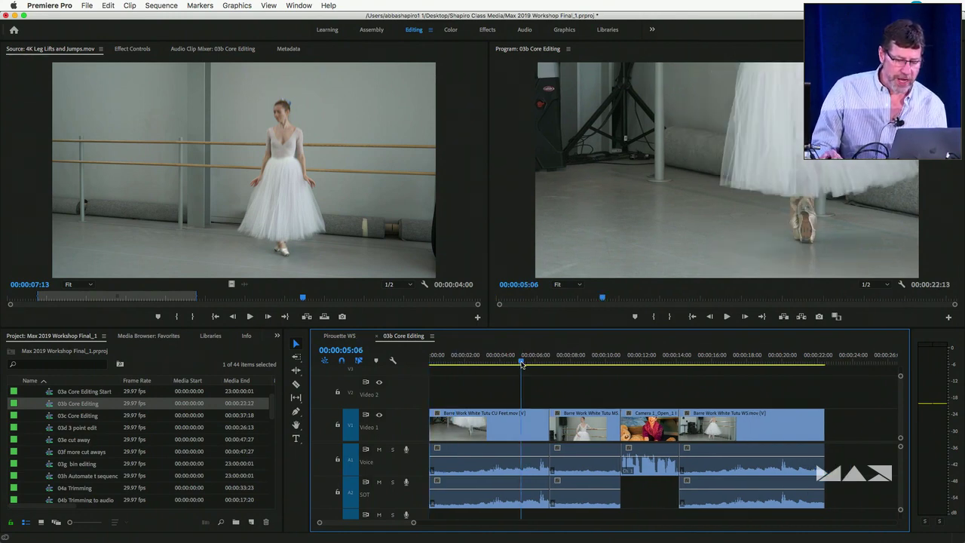
{"action": "left_click_drag", "start_coordinate": [521, 363], "coordinate": [531, 364]}
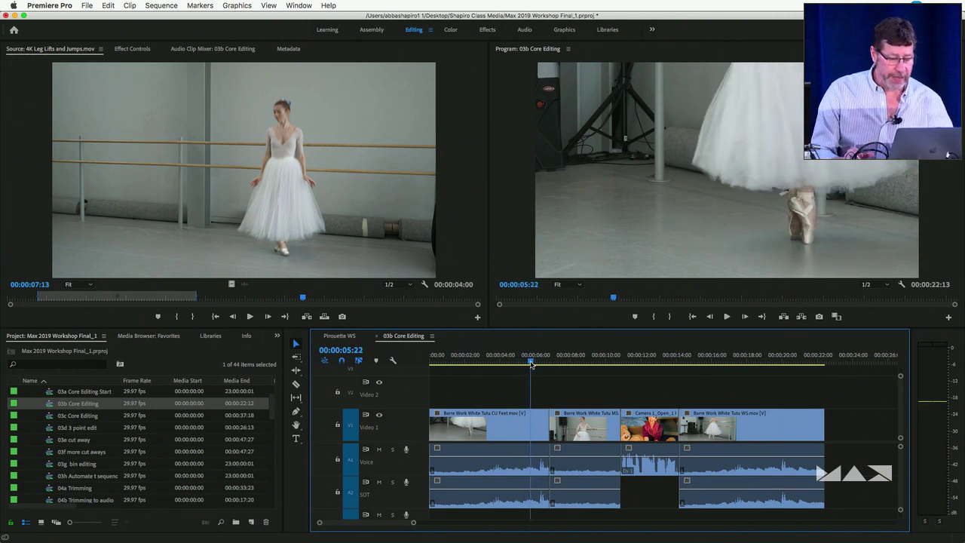
{"action": "key", "text": "w"}
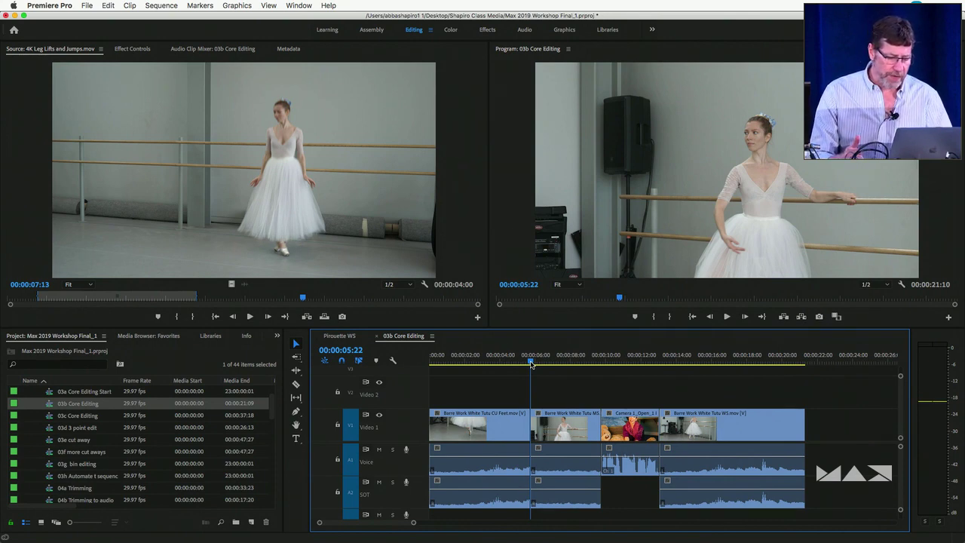
Step: Ripple-trim the second clip's start and the barre clip's tail at the playhead, reviewing playback
{"action": "key", "text": "space"}
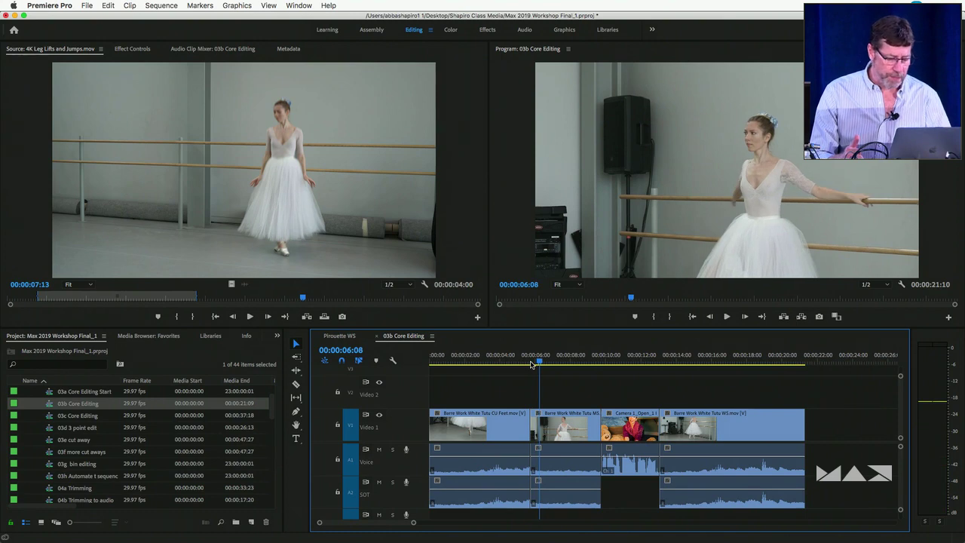
{"action": "key", "text": "q"}
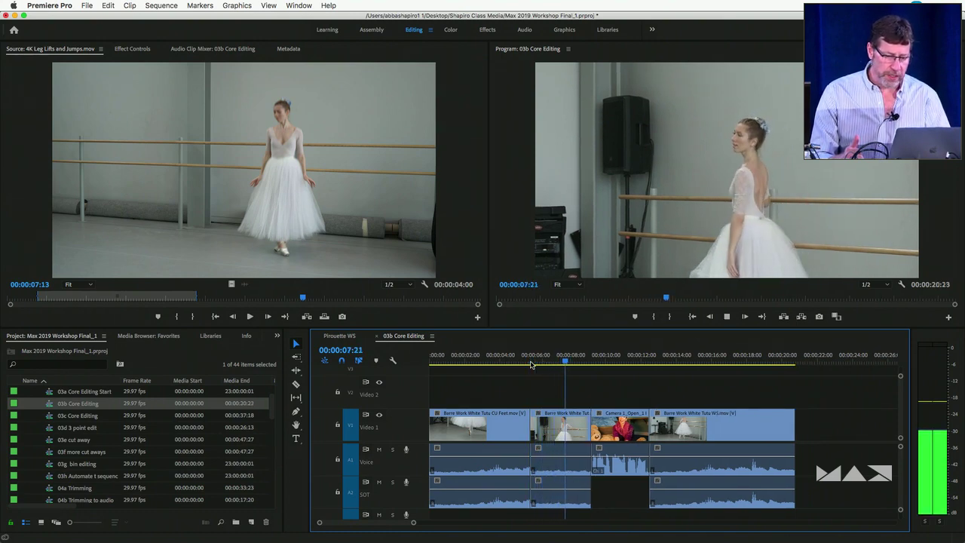
{"action": "key", "text": "space"}
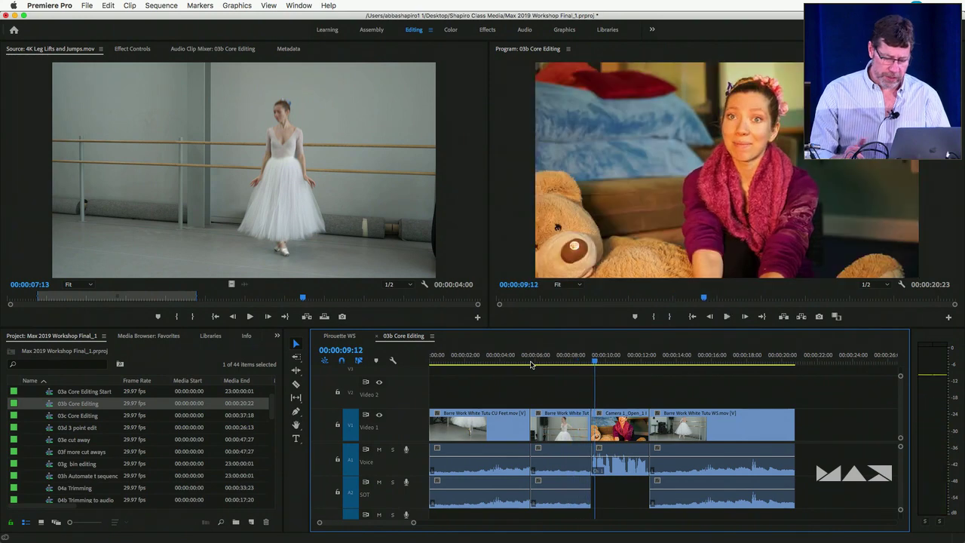
{"action": "key", "text": "j"}
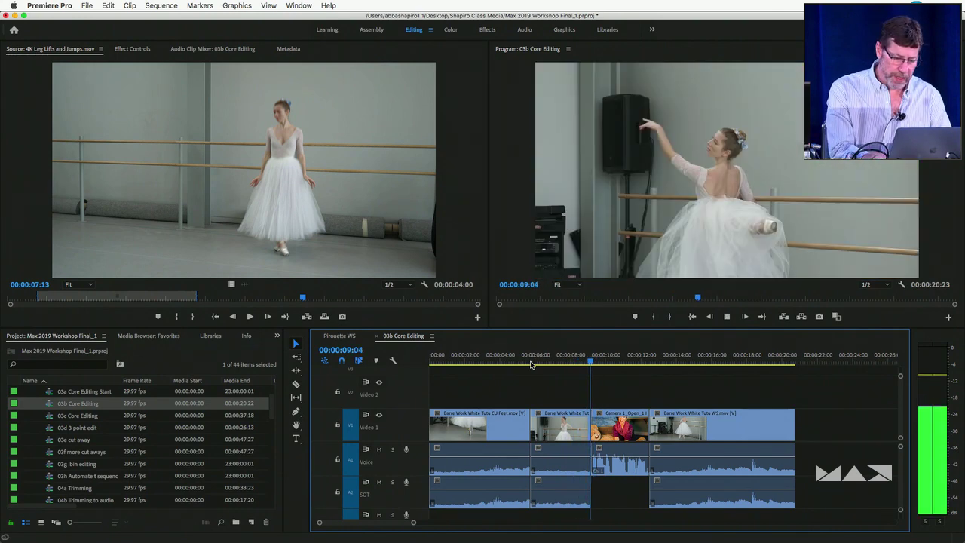
{"action": "key", "text": "k"}
{"action": "key", "text": "w"}
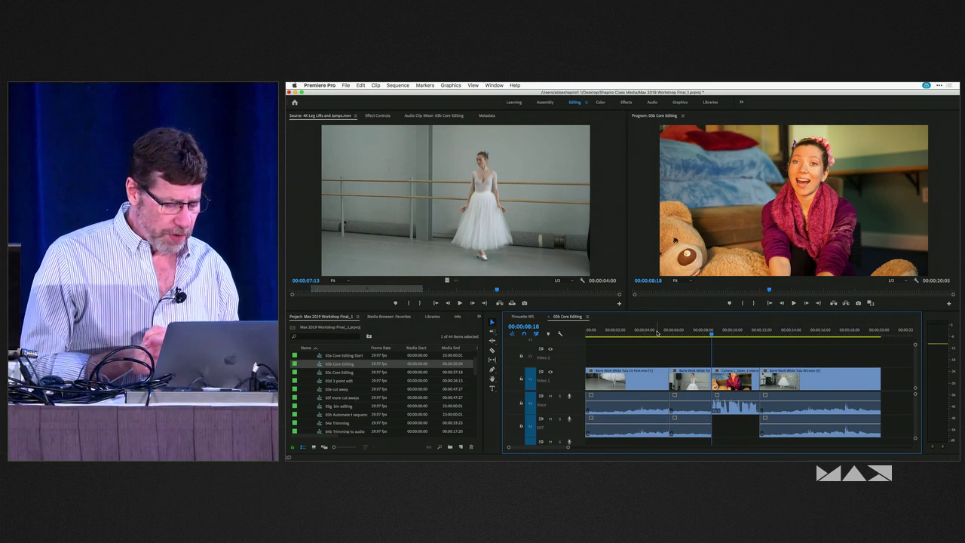
Step: Advance the Keynote presentation two slides to TWO BROWSERS and LITTLE THINGS
{"action": "key", "text": "super+Tab"}
{"action": "key", "text": "super+Tab"}
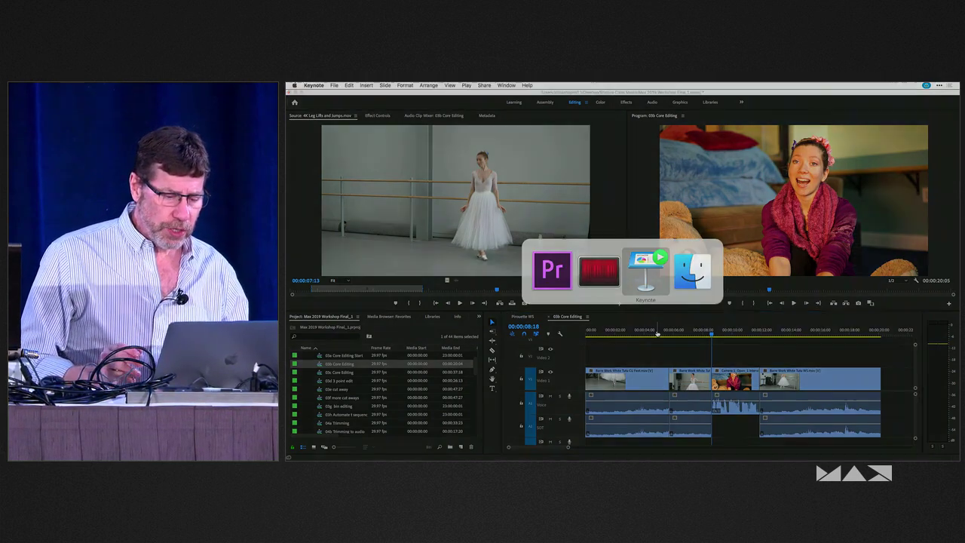
{"action": "key", "text": "Right"}
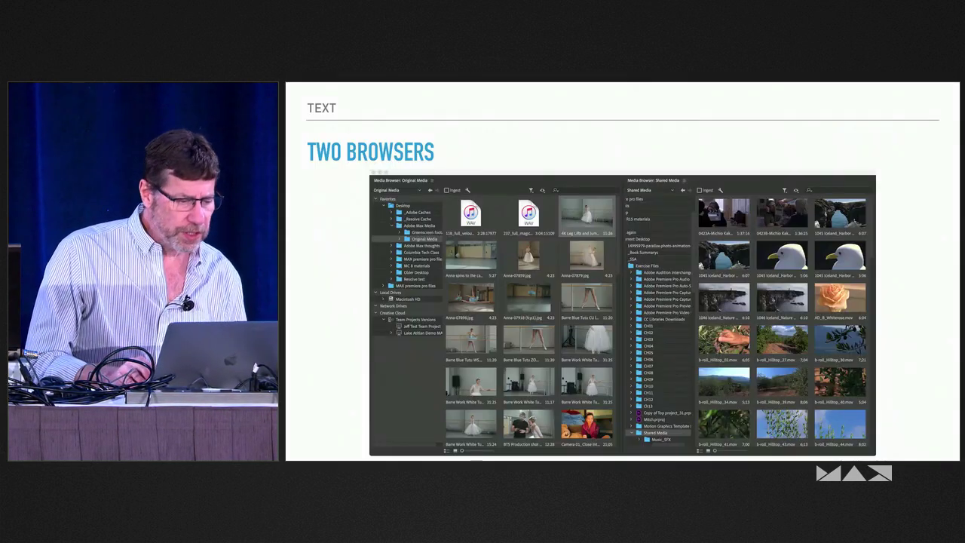
{"action": "key", "text": "Right"}
{"action": "key", "text": "Right"}
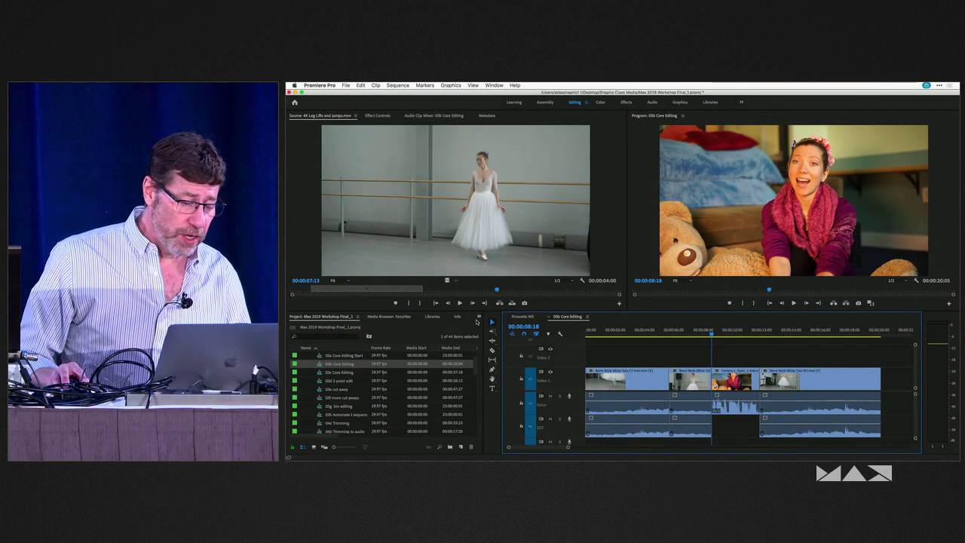
Step: Show the History panel, scroll its list to the top, and open its ≡ panel menu
{"action": "left_click", "coordinate": [479, 317]}
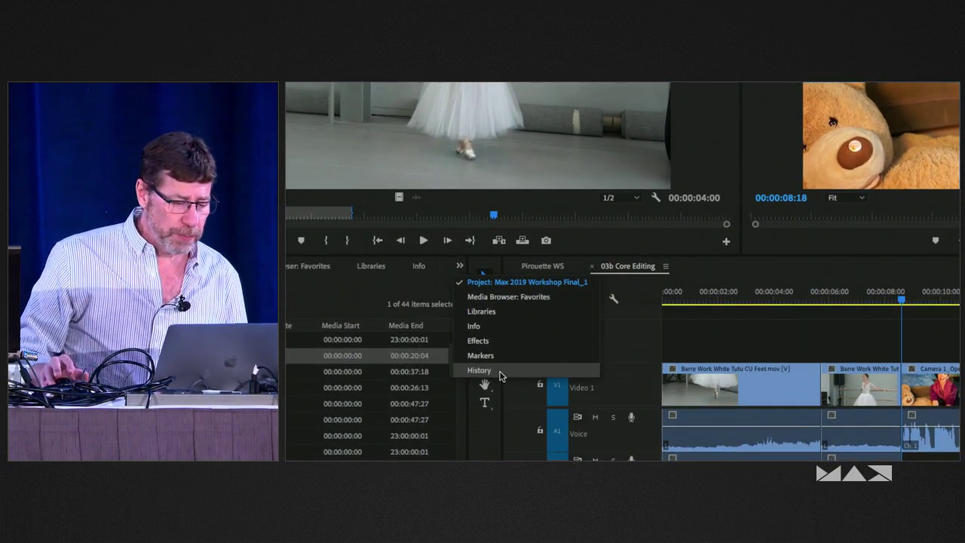
{"action": "left_click", "coordinate": [500, 372]}
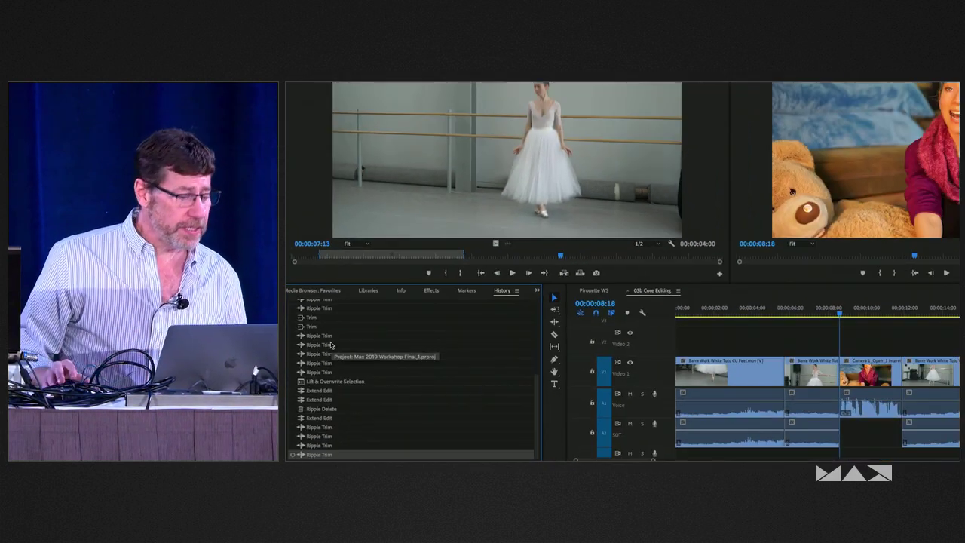
{"action": "scroll", "coordinate": [359, 379], "scroll_direction": "up", "scroll_amount": 10}
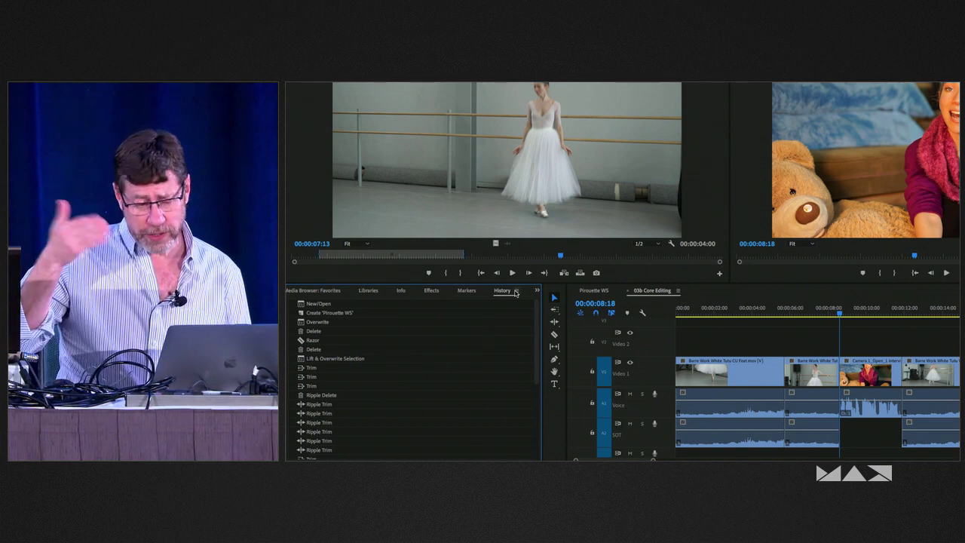
{"action": "left_click", "coordinate": [515, 291]}
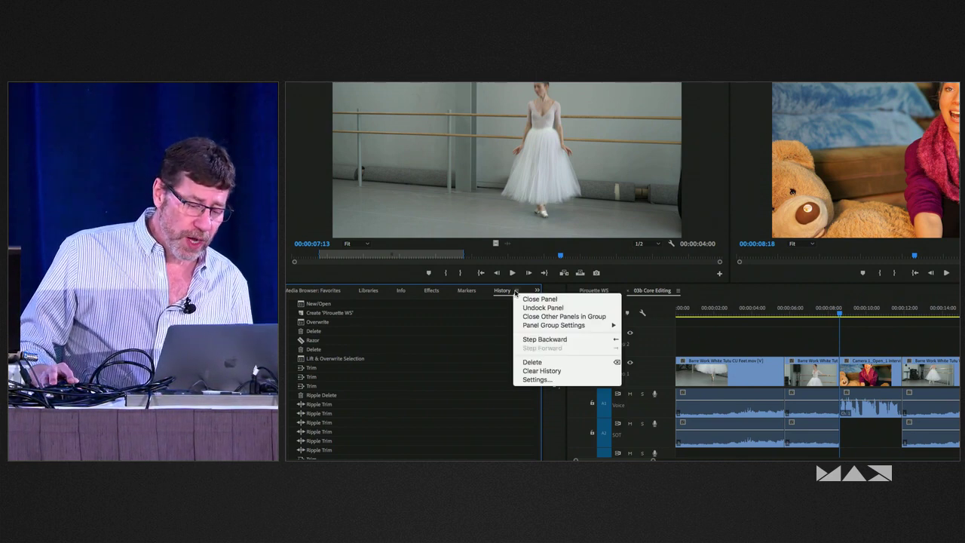
Step: Set History States to 100 in the History Settings dialog
{"action": "left_click", "coordinate": [536, 380]}
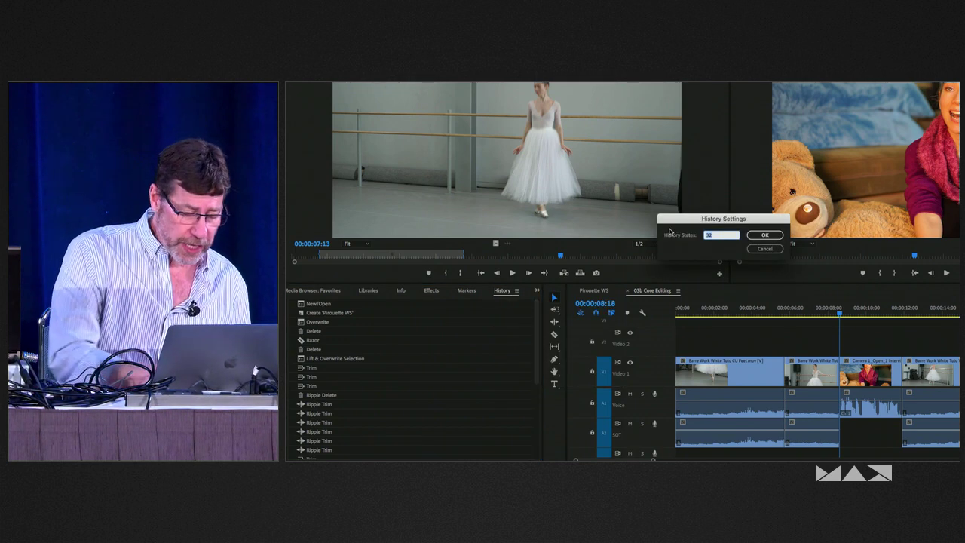
{"action": "type", "text": "100"}
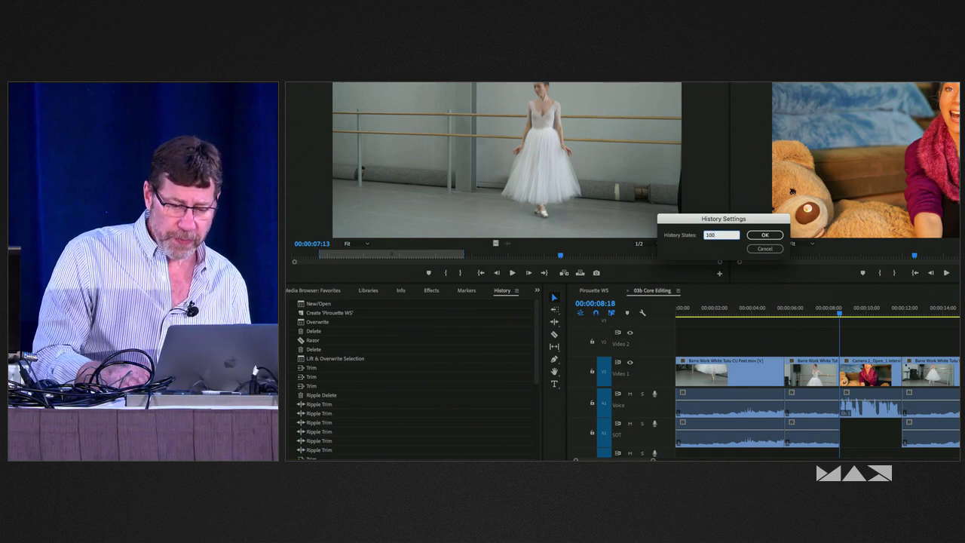
{"action": "key", "text": "Return"}
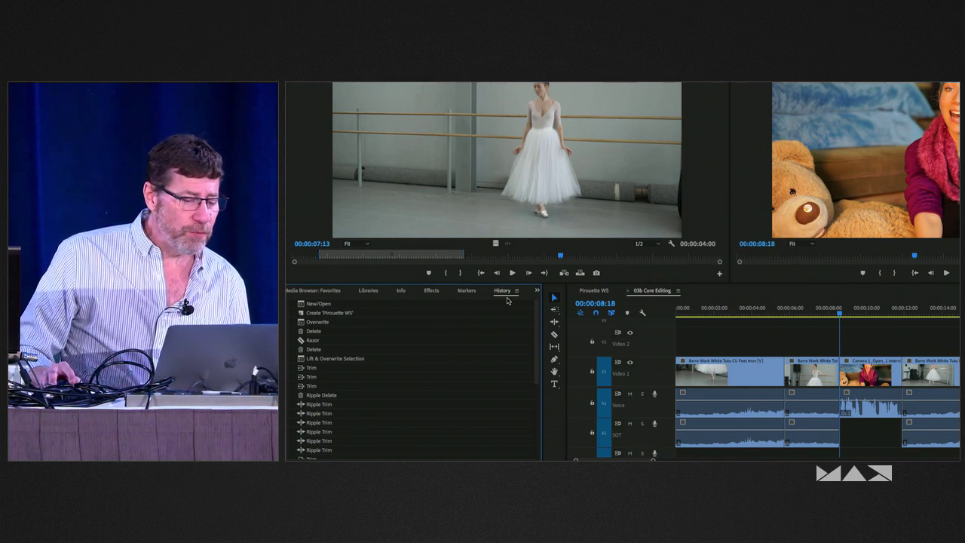
{"action": "scroll", "coordinate": [495, 334], "scroll_direction": "down", "scroll_amount": 5}
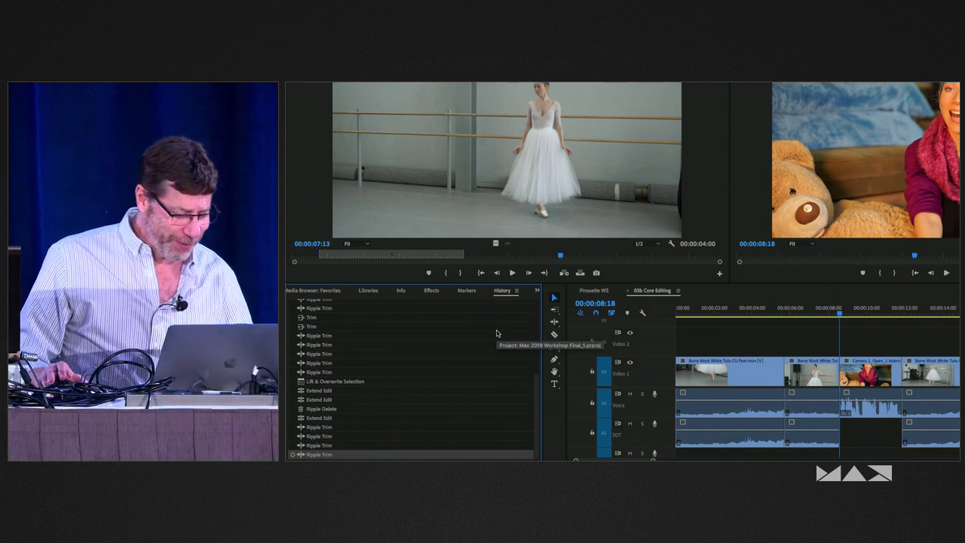
Step: Show the History panel menu again, close it, and switch to Keynote
{"action": "left_click", "coordinate": [516, 291]}
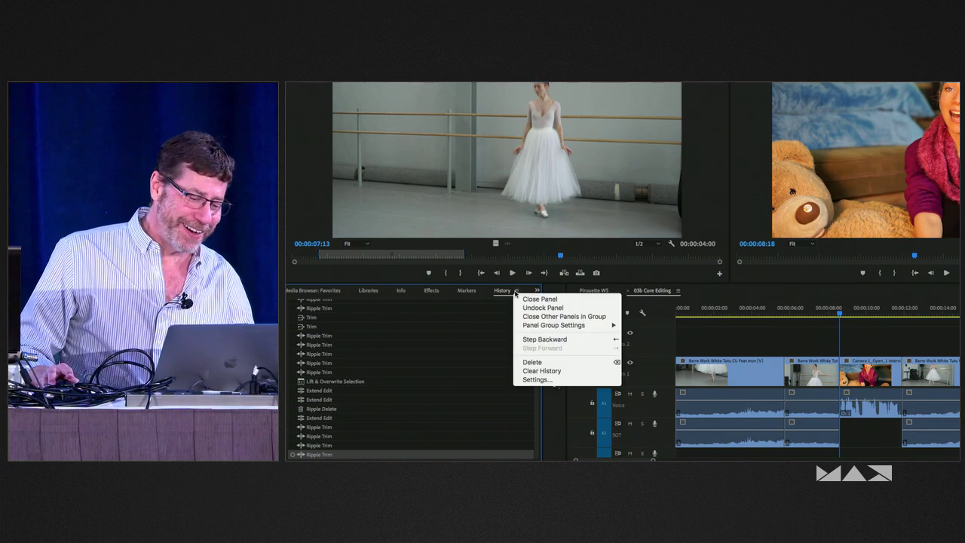
{"action": "left_click", "coordinate": [494, 353]}
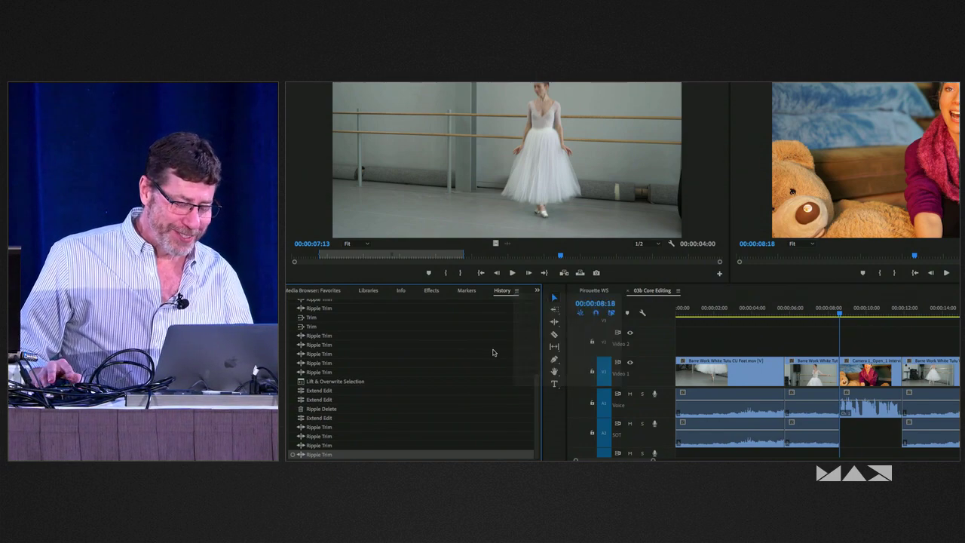
{"action": "key", "text": "super+Tab"}
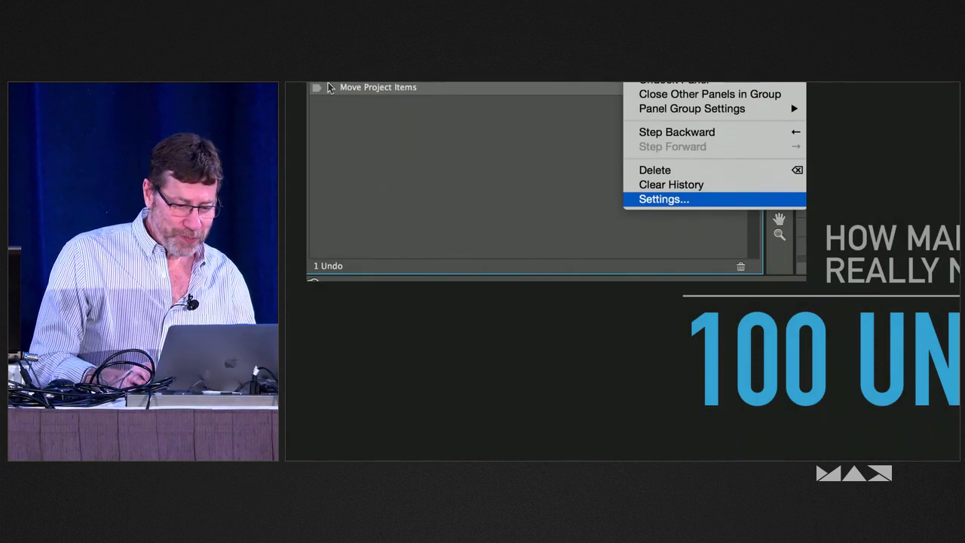
Step: Advance Keynote to the slide about putting clips in a bin, then return to Premiere Pro
{"action": "key", "text": "Right"}
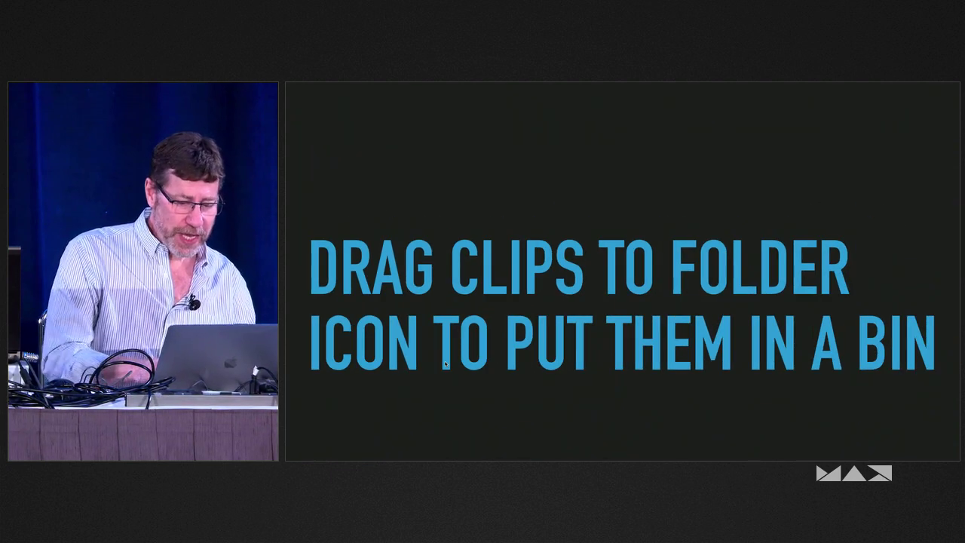
{"action": "key", "text": "super+Tab"}
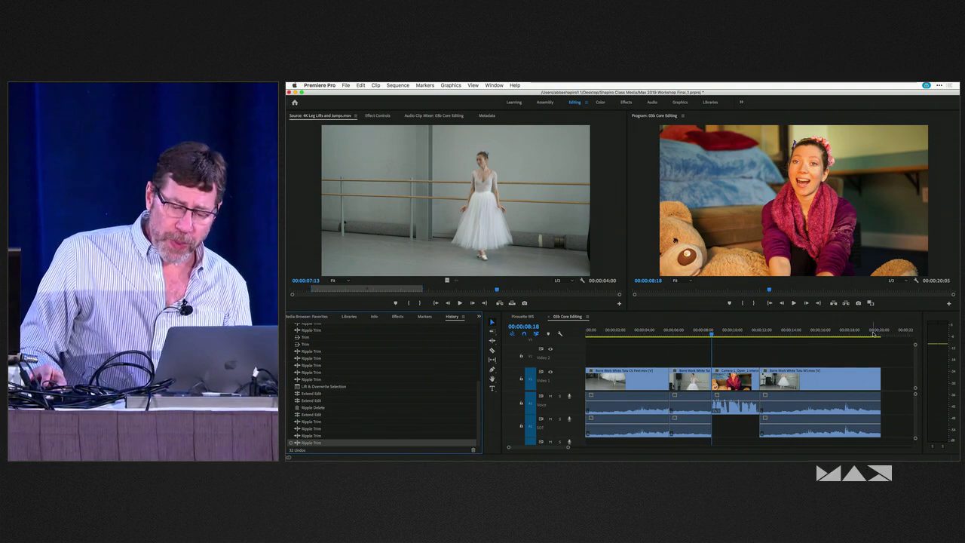
Step: Park the playhead at 00:00:10:05 and drag the 4K Leg Lifts and Jumps clip over the Program monitor
{"action": "left_click_drag", "start_coordinate": [873, 333], "coordinate": [884, 332]}
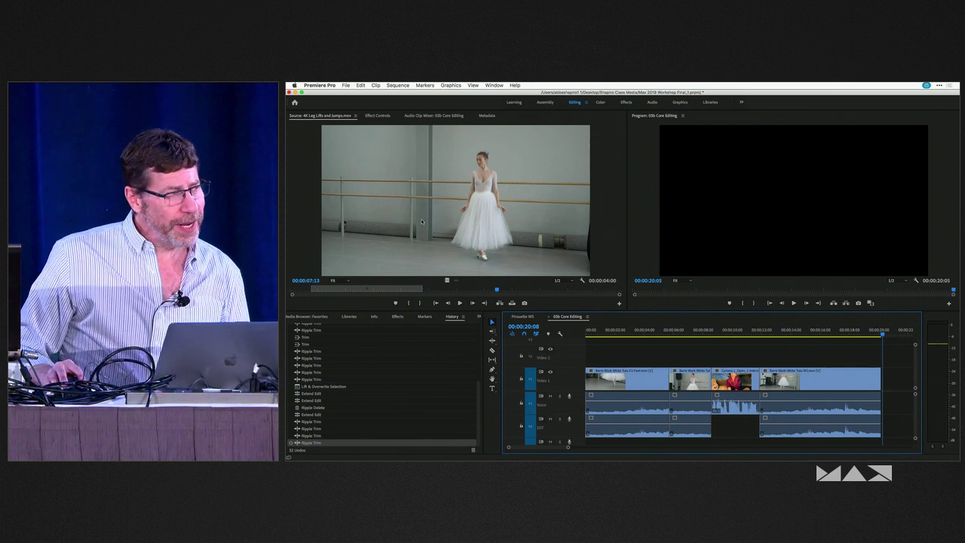
{"action": "left_click", "coordinate": [734, 332]}
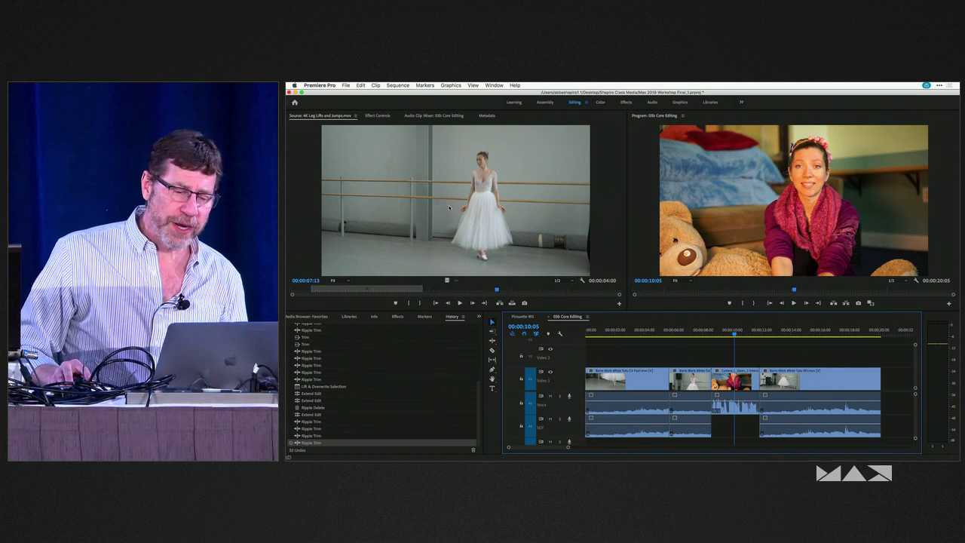
{"action": "left_click_drag", "start_coordinate": [439, 205], "coordinate": [744, 209]}
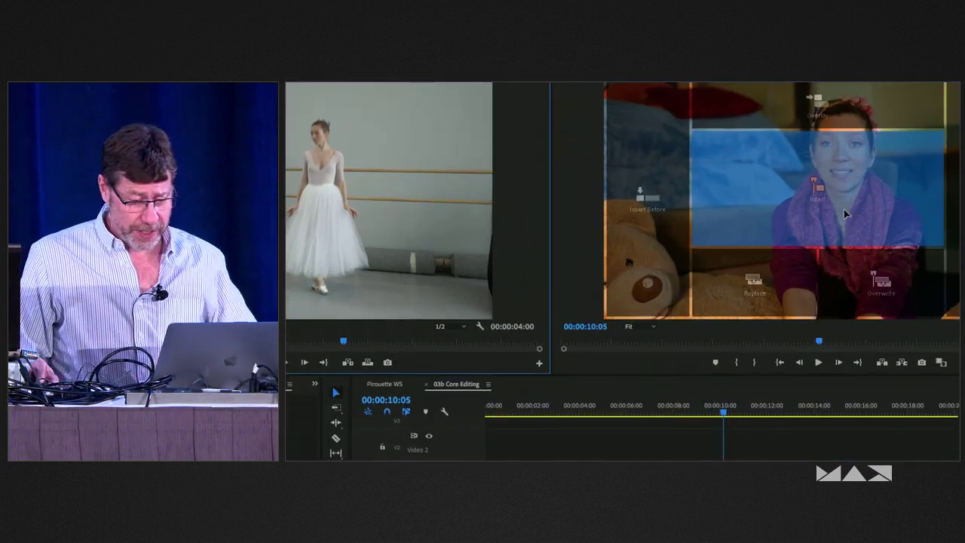
Step: Insert the 4K Leg Lifts and Jumps clip after the interview shot using the Insert After zone
{"action": "left_click_drag", "start_coordinate": [886, 204], "coordinate": [886, 204]}
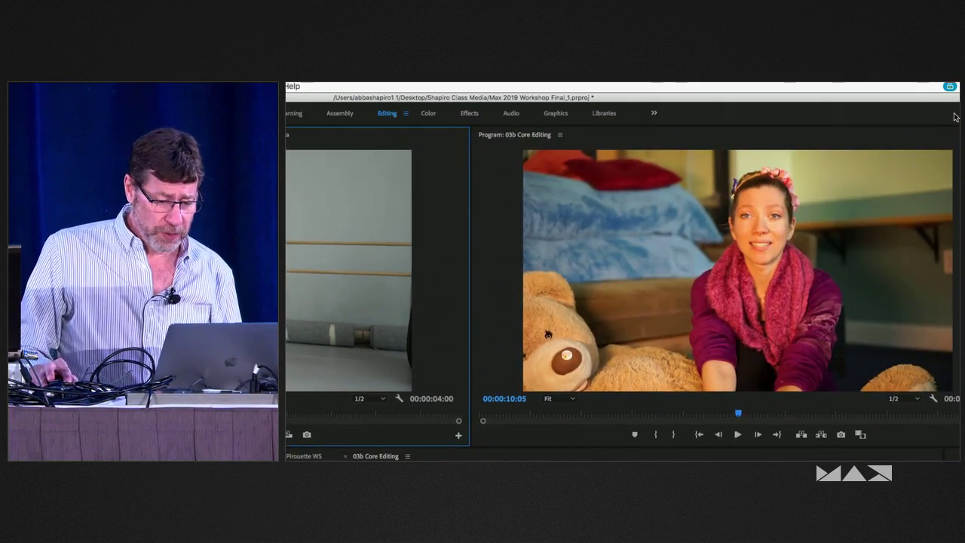
{"action": "left_click_drag", "start_coordinate": [955, 117], "coordinate": [744, 166]}
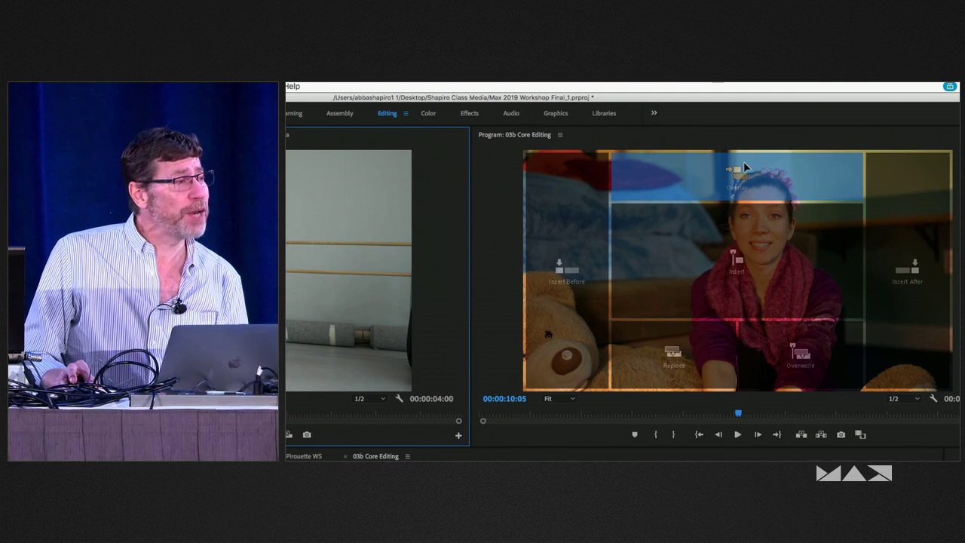
{"action": "left_click_drag", "start_coordinate": [743, 167], "coordinate": [744, 166]}
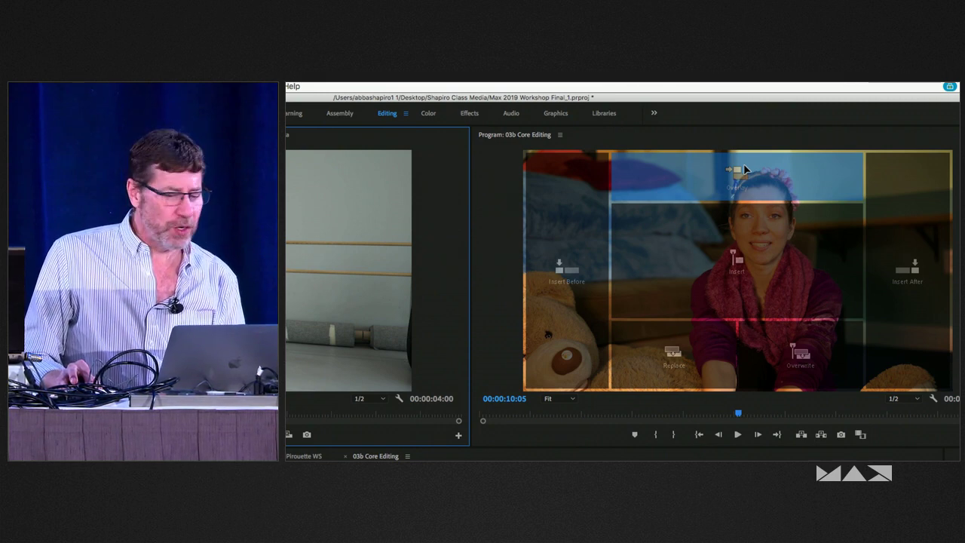
{"action": "left_click_drag", "start_coordinate": [743, 166], "coordinate": [882, 286]}
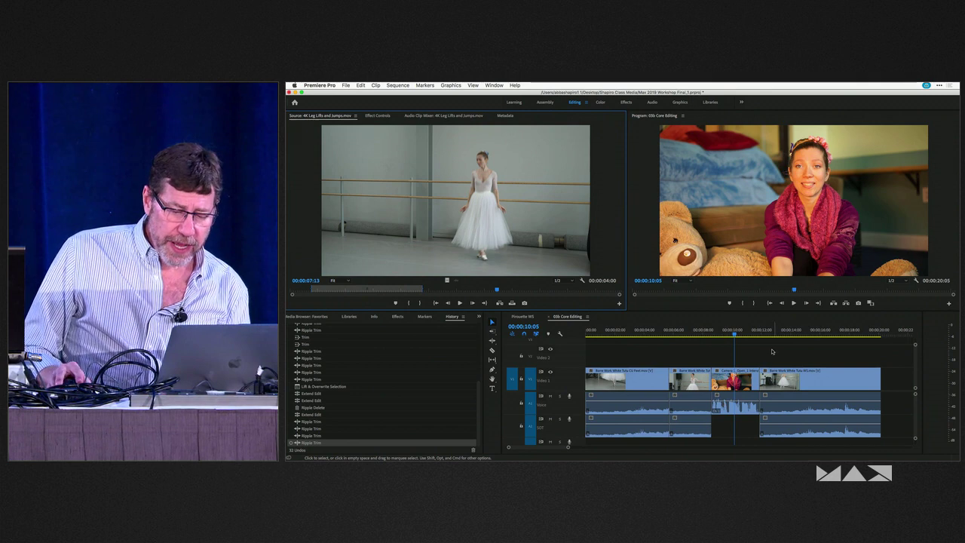
{"action": "left_click_drag", "start_coordinate": [587, 235], "coordinate": [903, 217]}
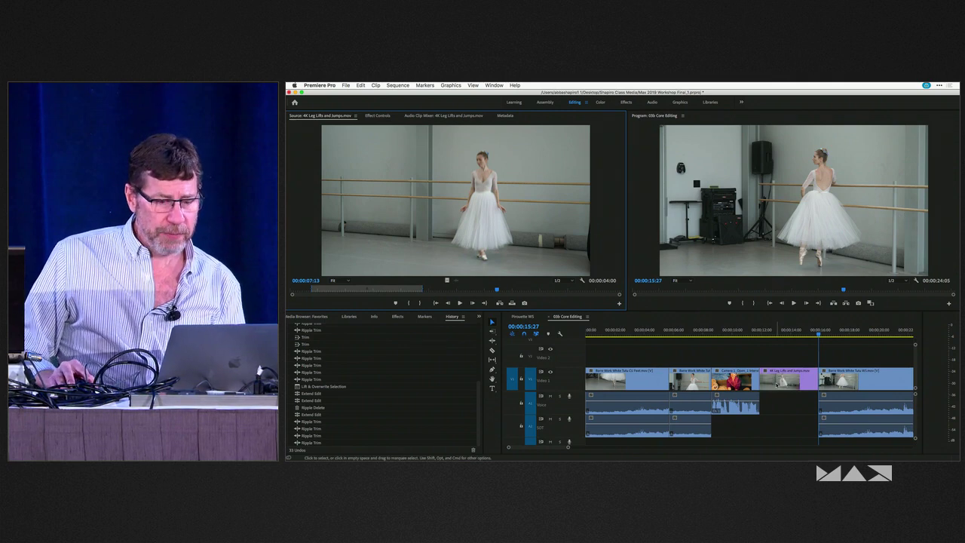
Step: Insert the clip again with Insert Before at the playhead position 00:00:06:22
{"action": "left_click", "coordinate": [683, 334]}
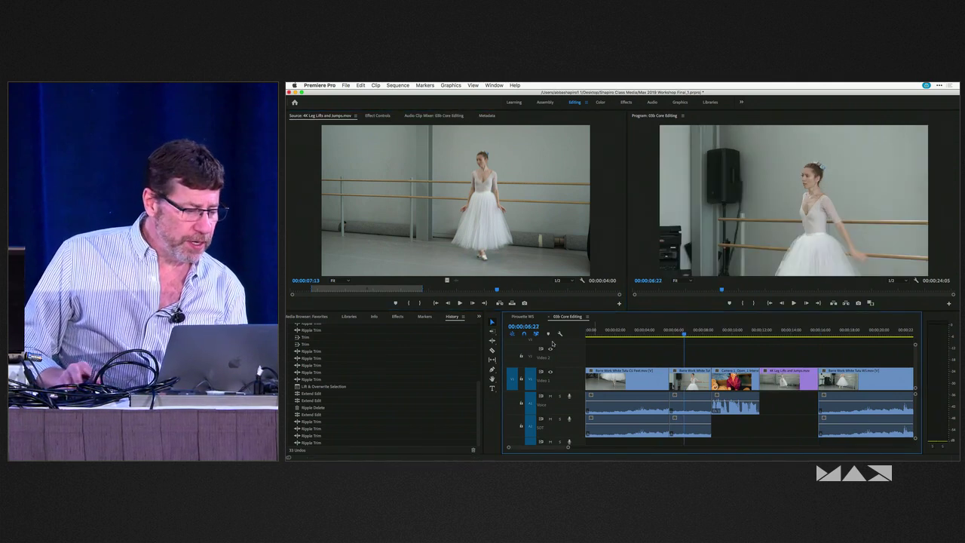
{"action": "left_click", "coordinate": [421, 230]}
{"action": "left_click_drag", "start_coordinate": [433, 238], "coordinate": [701, 222]}
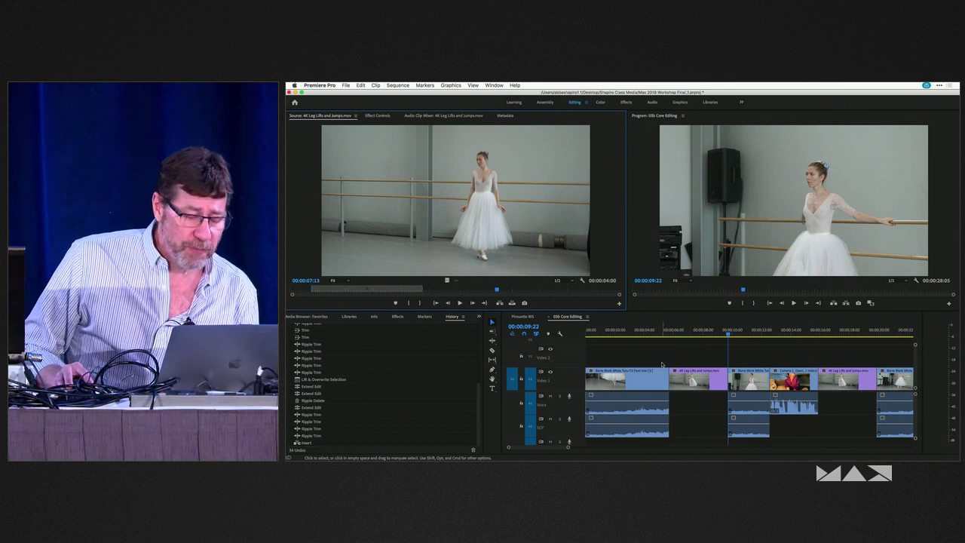
Step: Select the inserted Leg Lifts clip at 00:00:08:06 and bring up the project media with Shift+1
{"action": "left_click", "coordinate": [706, 332]}
{"action": "left_click", "coordinate": [706, 373]}
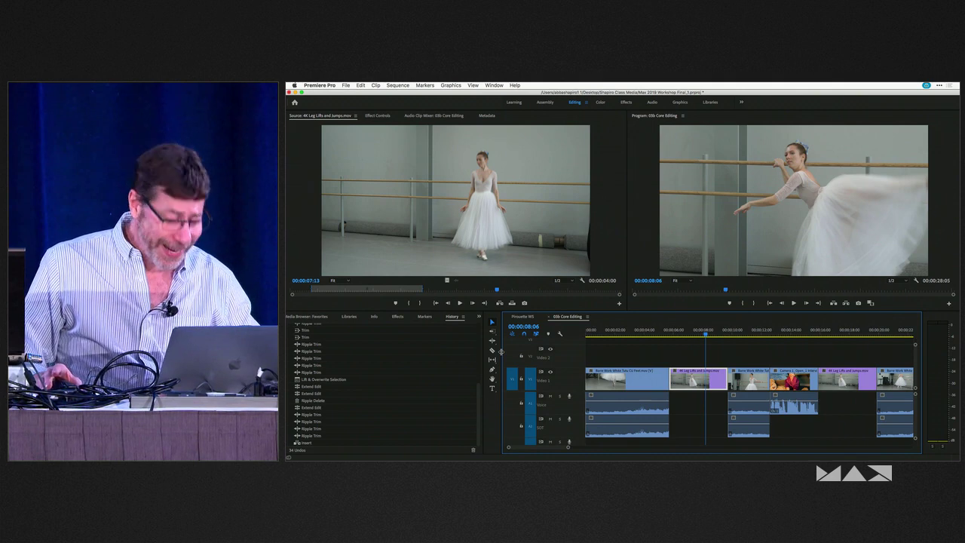
{"action": "key", "text": "shift+1"}
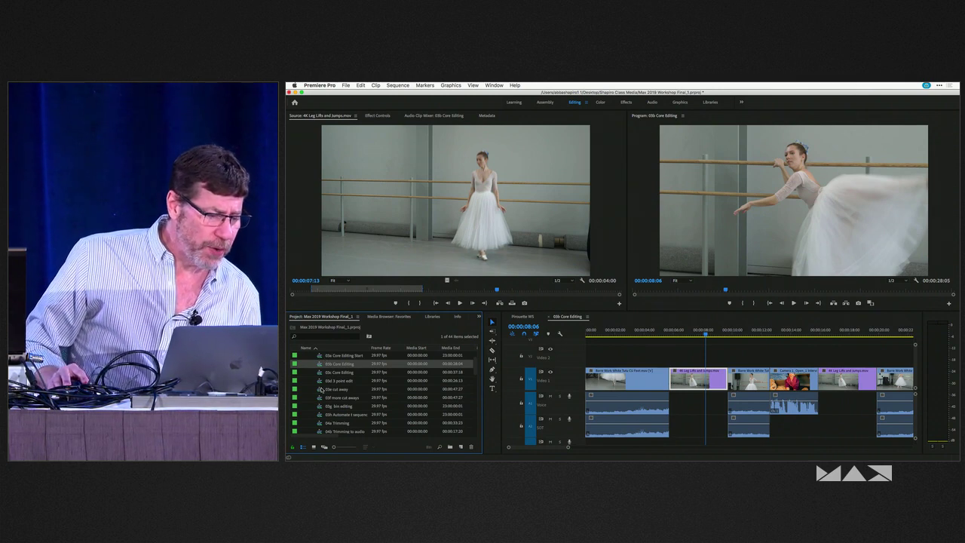
Step: Collapse 00_Sequences and load Anna red dress leap SloMo 1.mov from the Dancing B-Roll Stage bin
{"action": "scroll", "coordinate": [305, 353], "scroll_direction": "up", "scroll_amount": 3}
{"action": "left_click", "coordinate": [305, 355]}
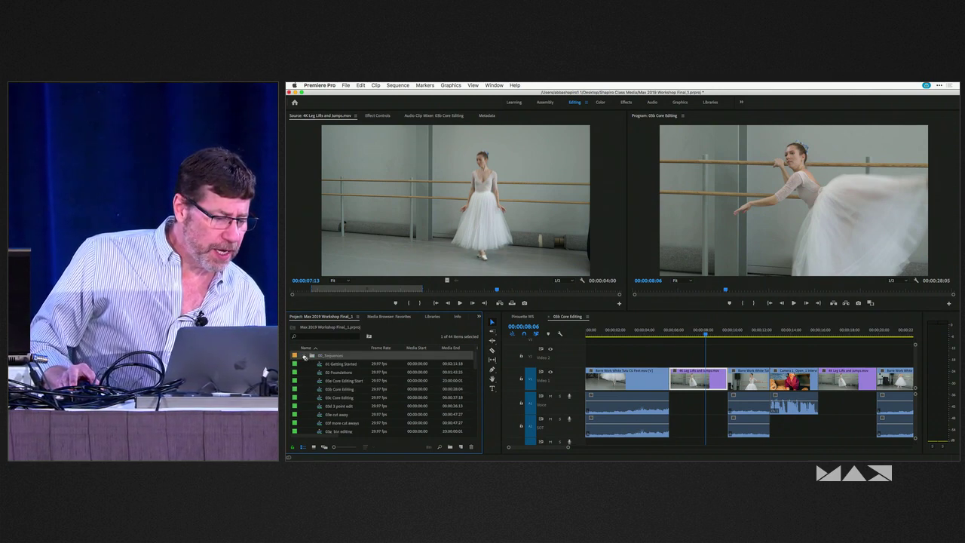
{"action": "left_click", "coordinate": [305, 355]}
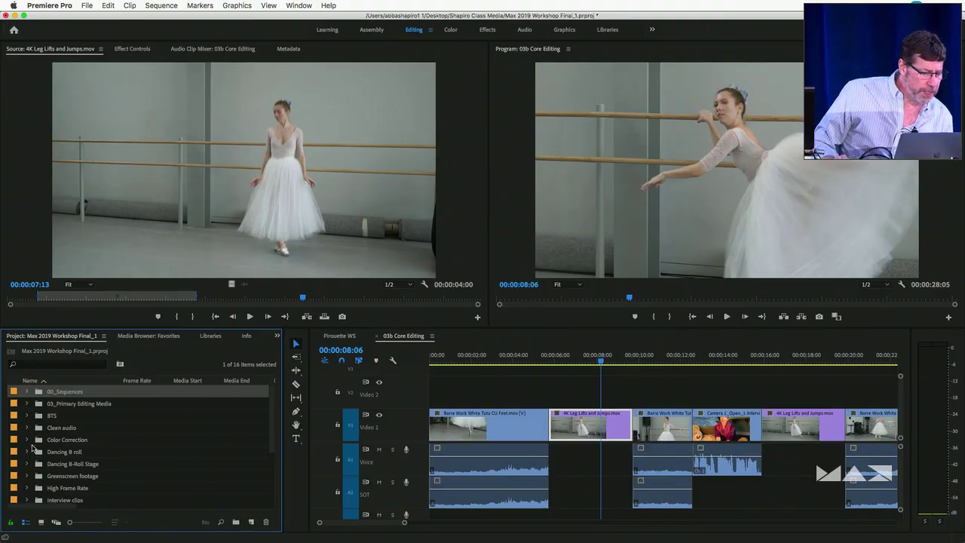
{"action": "left_click", "coordinate": [27, 440]}
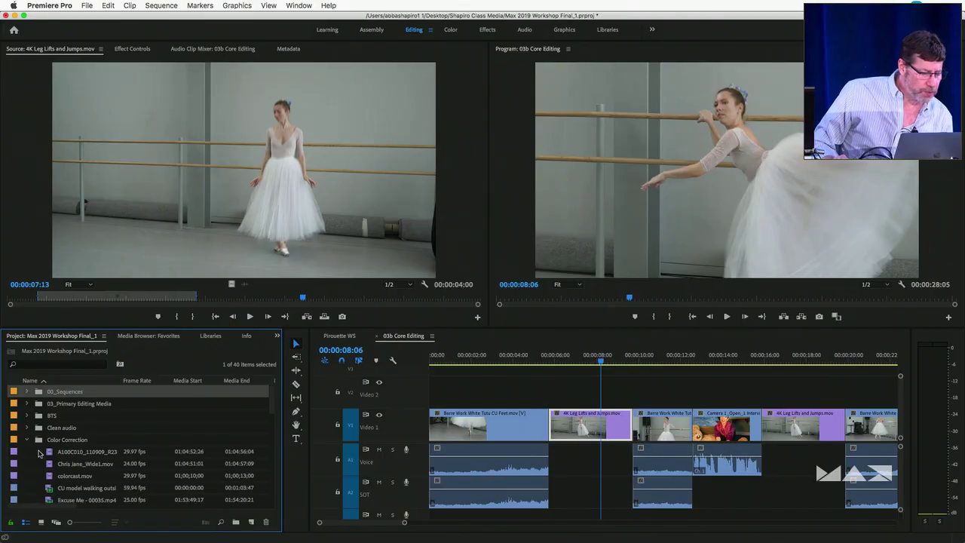
{"action": "left_click", "coordinate": [27, 440]}
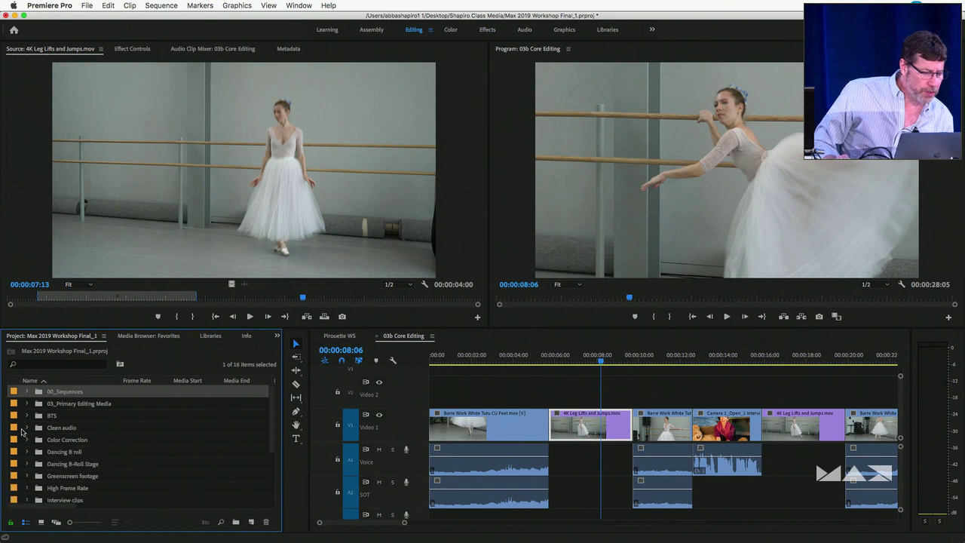
{"action": "left_click", "coordinate": [27, 465]}
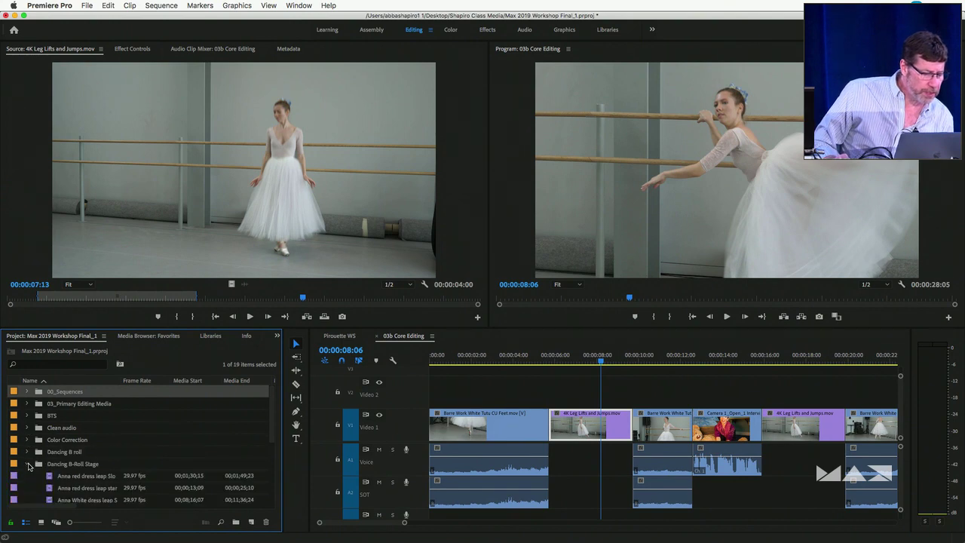
{"action": "double_click", "coordinate": [49, 477]}
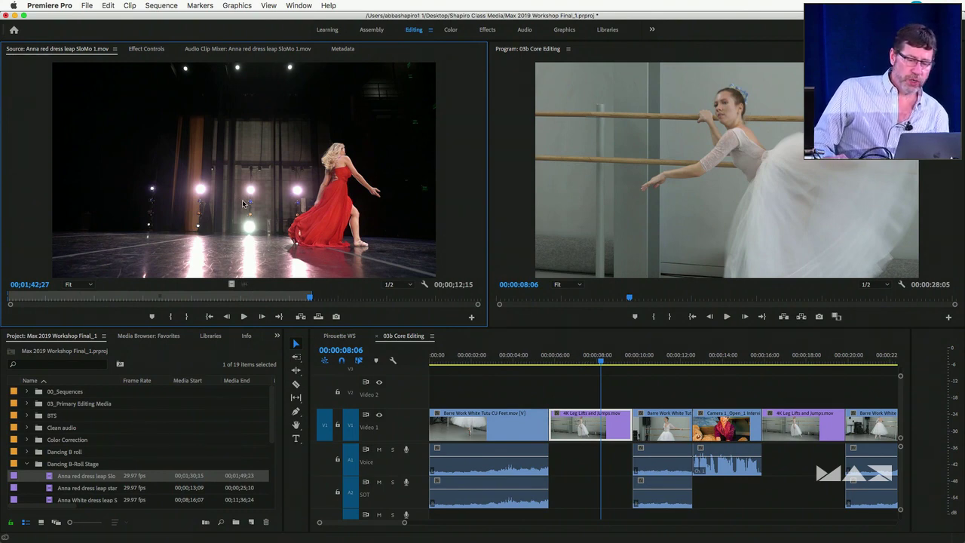
Step: Replace the timeline clip with Anna red dress leap SloMo 1.mov and scrub the playhead to 00:00:07:05
{"action": "left_click_drag", "start_coordinate": [335, 237], "coordinate": [677, 253]}
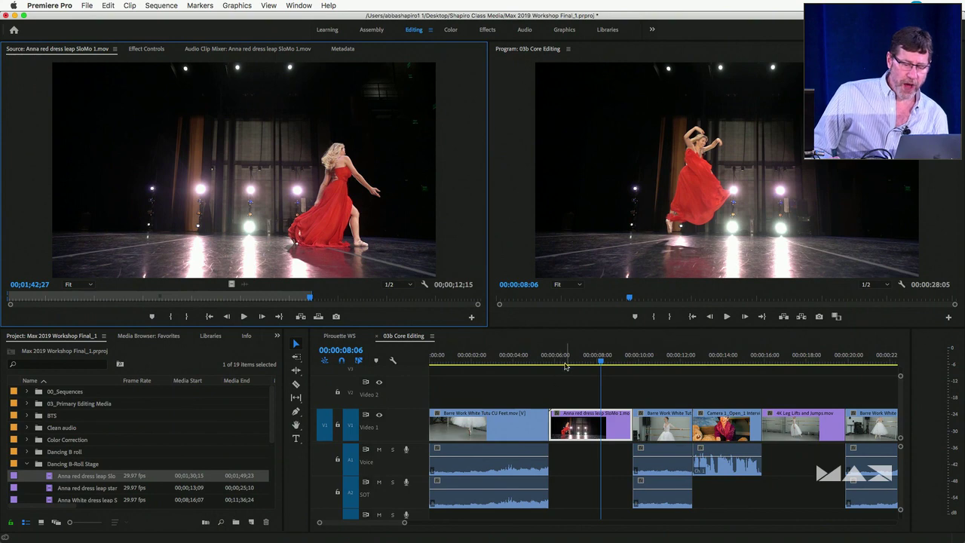
{"action": "left_click", "coordinate": [596, 363]}
{"action": "left_click_drag", "start_coordinate": [601, 364], "coordinate": [579, 362]}
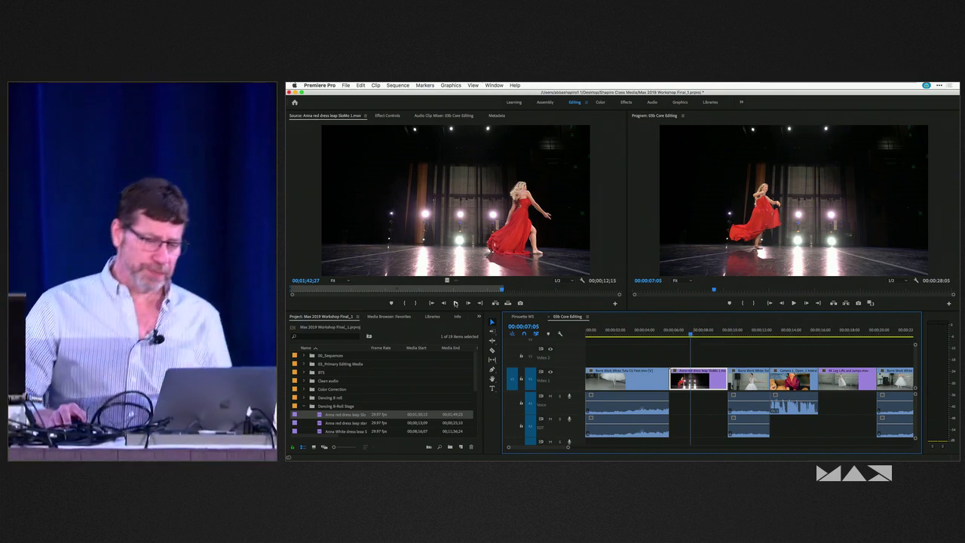
Step: Undo the replacement and preview overwriting the sequence with the red-dress source clip
{"action": "key", "text": "super+z"}
{"action": "left_click_drag", "start_coordinate": [520, 233], "coordinate": [676, 379]}
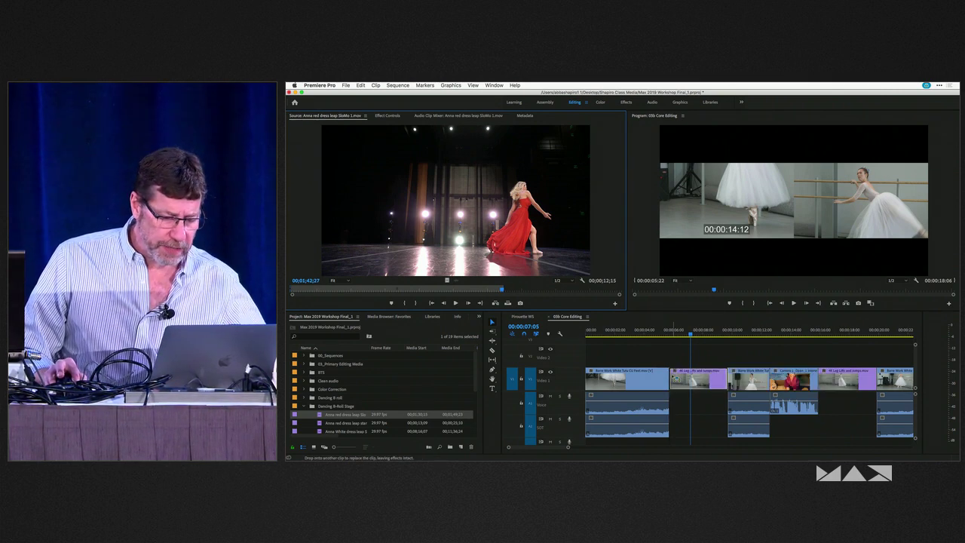
{"action": "left_click_drag", "start_coordinate": [675, 379], "coordinate": [675, 379]}
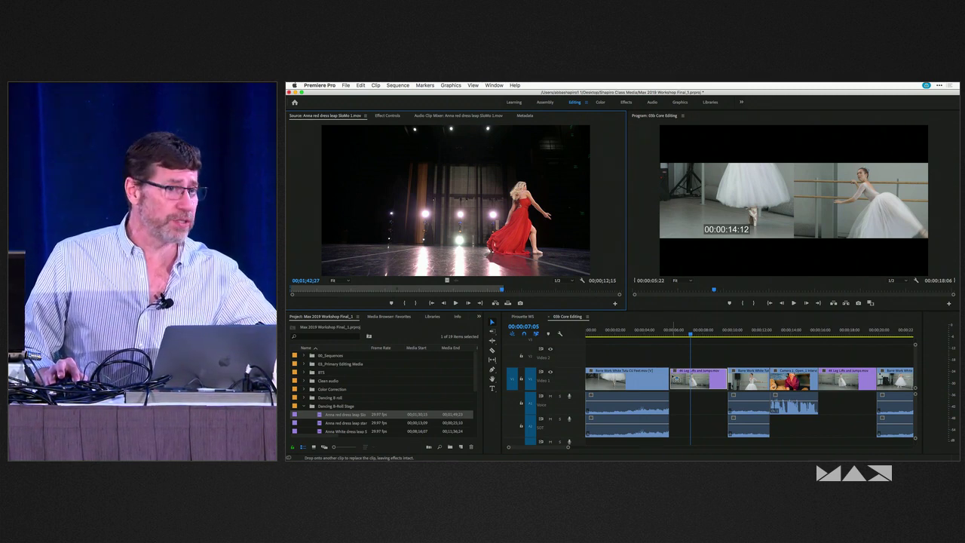
{"action": "left_click_drag", "start_coordinate": [676, 379], "coordinate": [676, 378]}
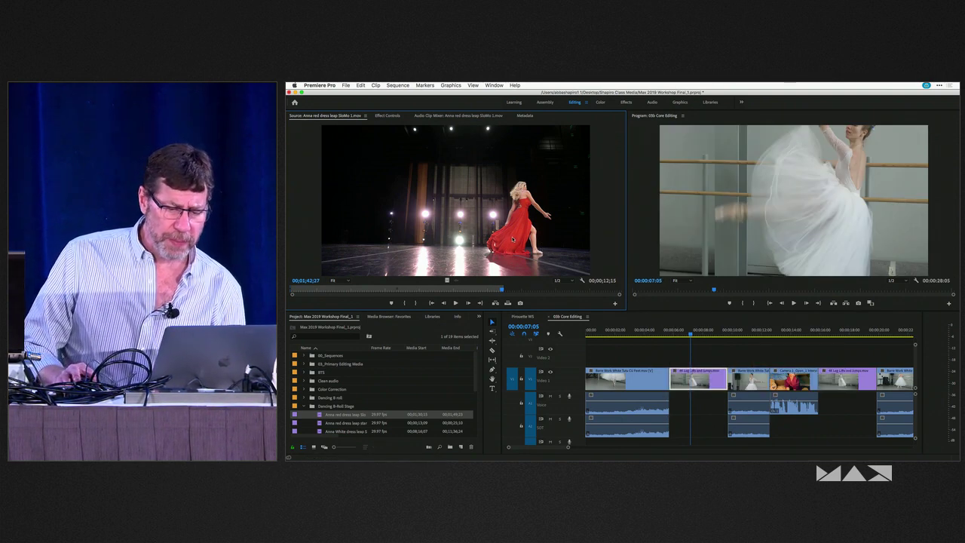
Step: Drop the red-dress clip on the Replace zone again and review the sequence around it
{"action": "left_click_drag", "start_coordinate": [512, 239], "coordinate": [747, 251]}
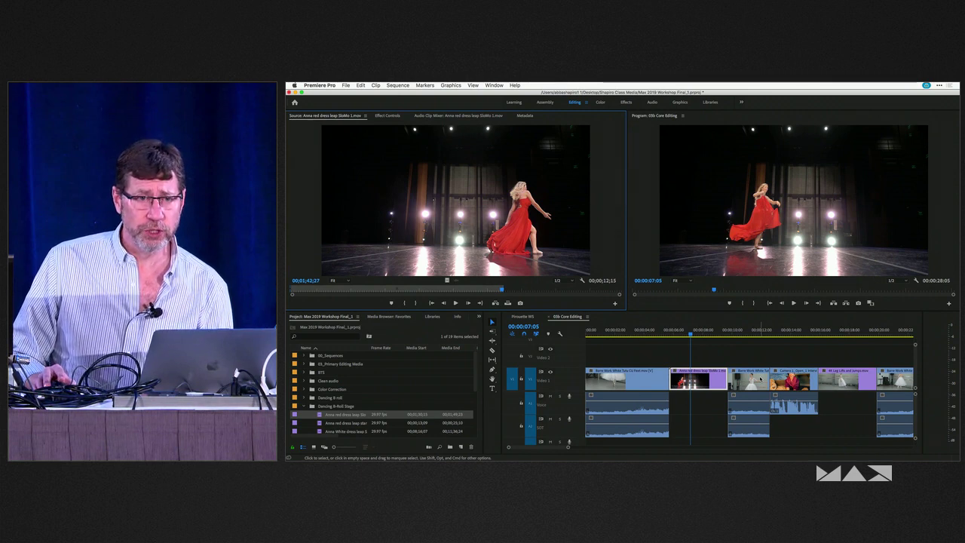
{"action": "left_click", "coordinate": [690, 336]}
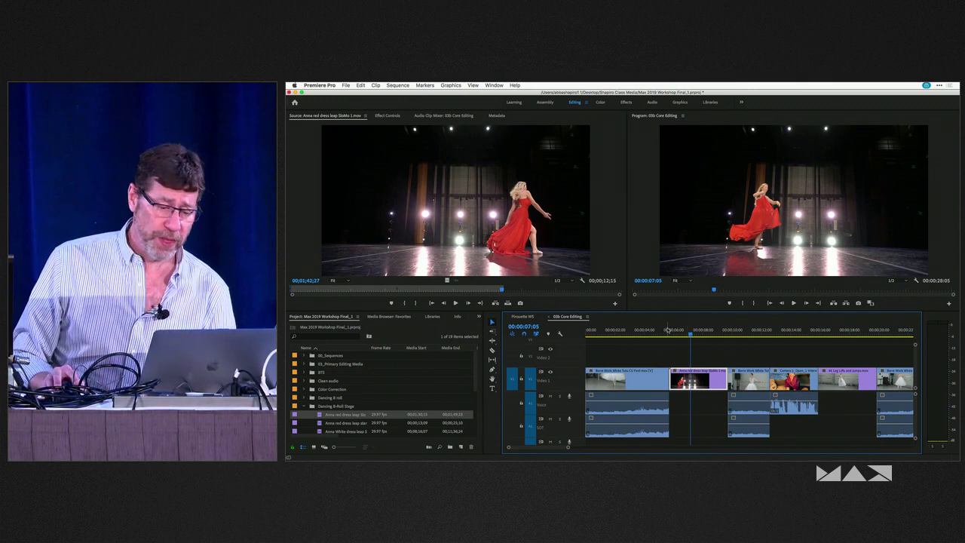
{"action": "left_click_drag", "start_coordinate": [667, 330], "coordinate": [699, 335]}
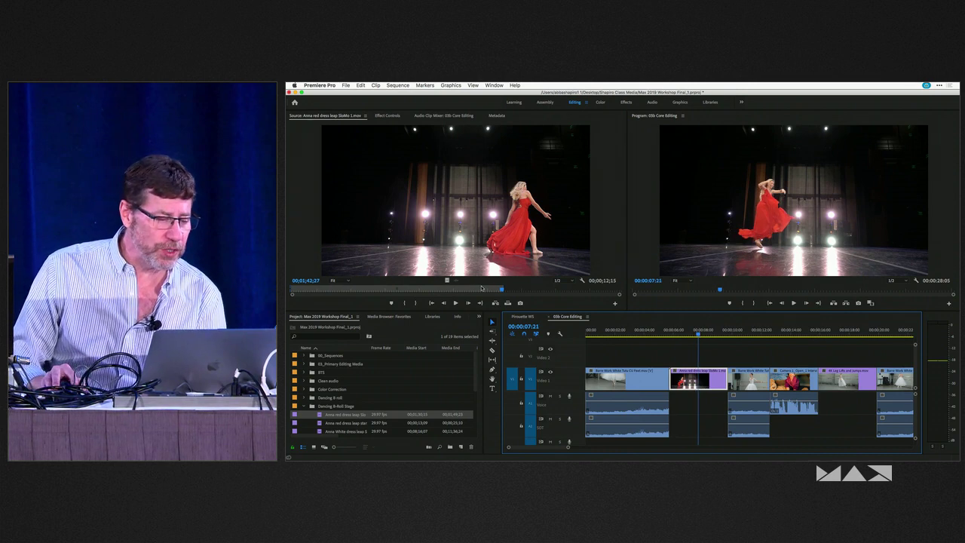
Step: Cue the source clip to the dancer's mid-leap frame at 01;35;13
{"action": "left_click", "coordinate": [482, 288]}
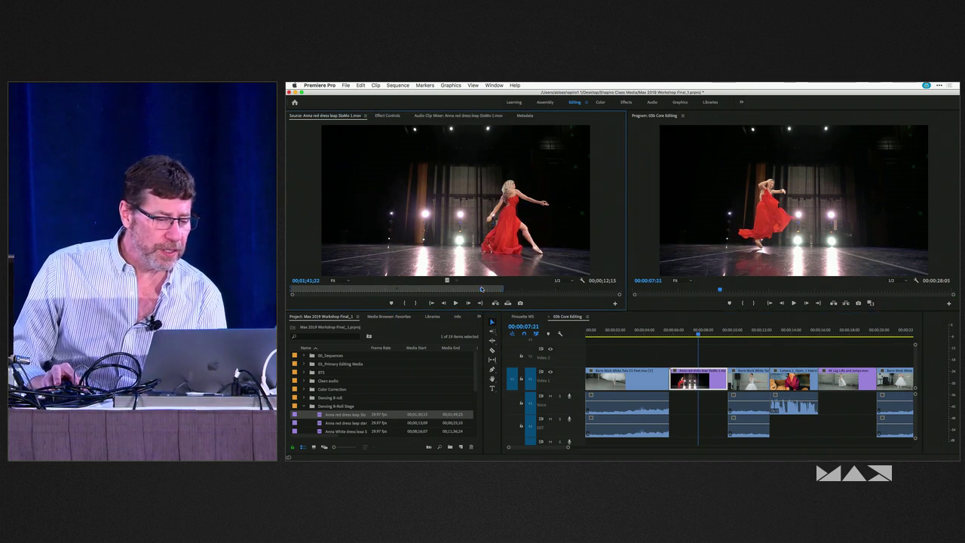
{"action": "left_click", "coordinate": [375, 288]}
{"action": "left_click", "coordinate": [372, 289]}
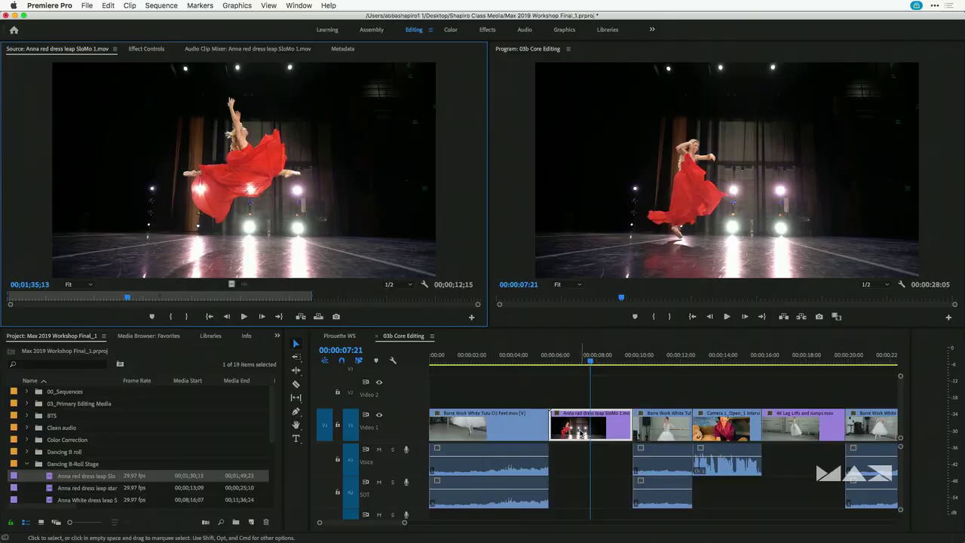
Step: Move the red-dress clip to Video 2, undo it back to Video 1, and pick the Slip tool (Y)
{"action": "left_click_drag", "start_coordinate": [688, 391], "coordinate": [696, 366]}
{"action": "left_click_drag", "start_coordinate": [587, 403], "coordinate": [641, 391]}
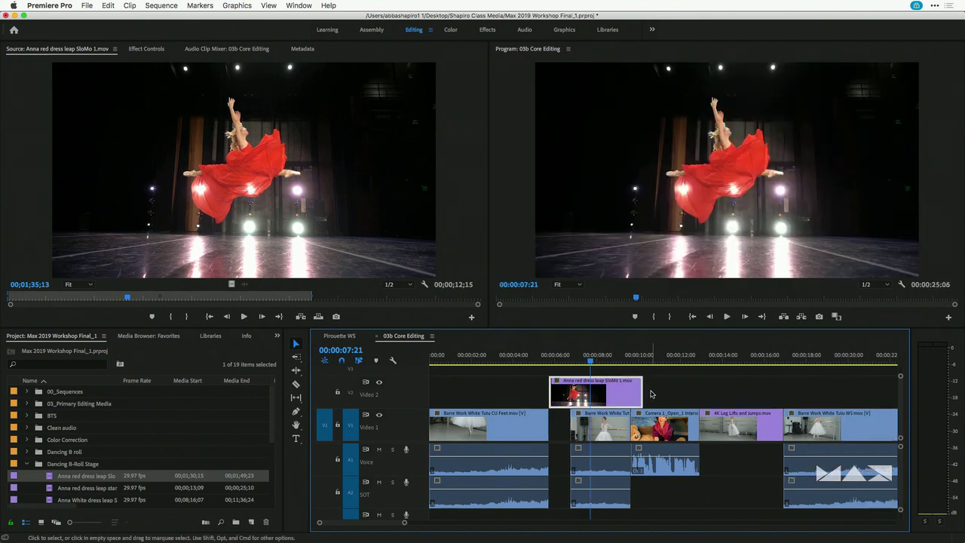
{"action": "key", "text": "super+z"}
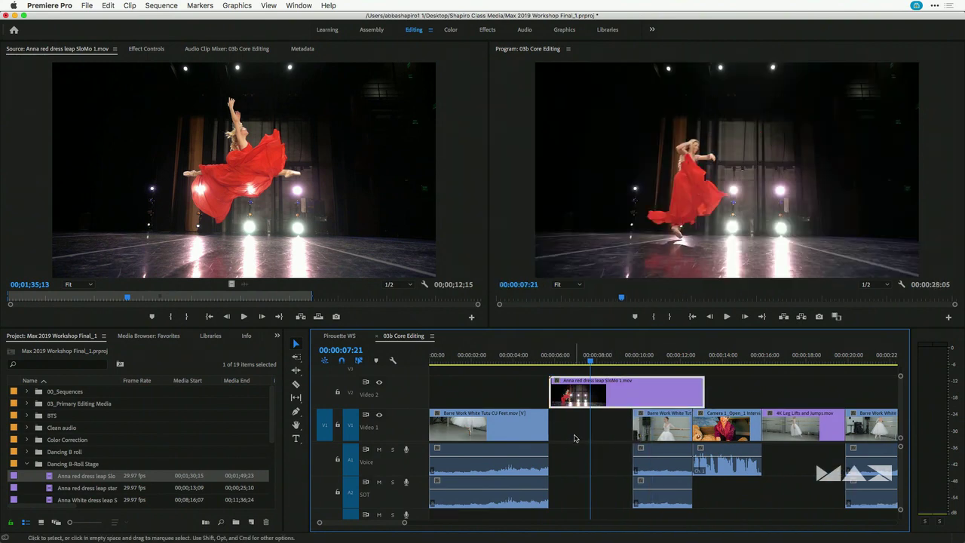
{"action": "key", "text": "super+z"}
{"action": "key", "text": "super+z"}
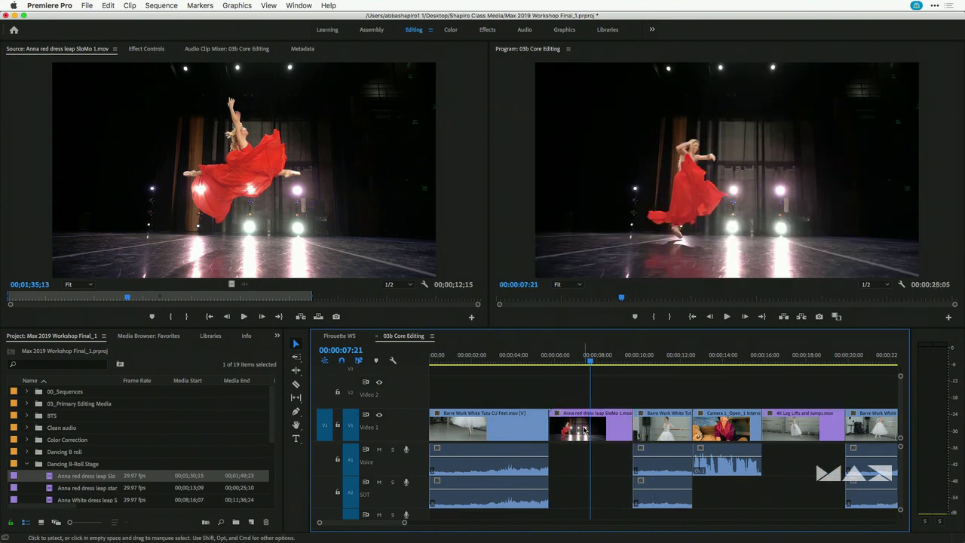
{"action": "left_click", "coordinate": [584, 429]}
{"action": "key", "text": "y"}
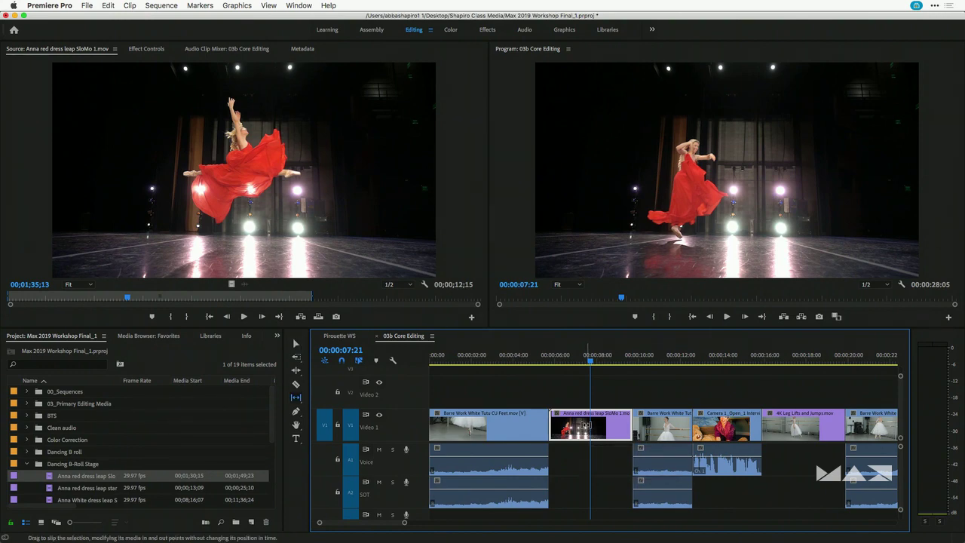
Step: Slip the red-dress clip's footage about three seconds left, then play back from just before it
{"action": "left_click_drag", "start_coordinate": [582, 426], "coordinate": [582, 427]}
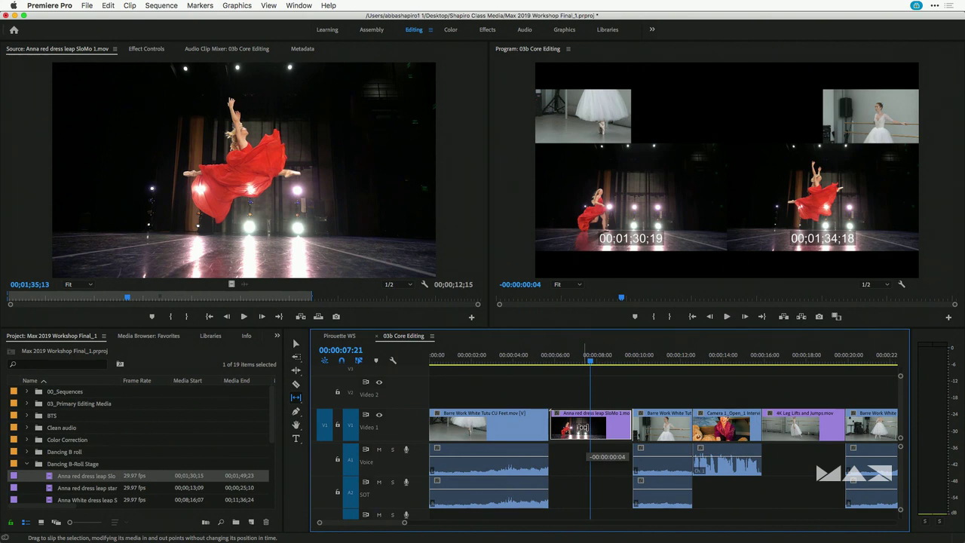
{"action": "left_click_drag", "start_coordinate": [582, 427], "coordinate": [541, 432]}
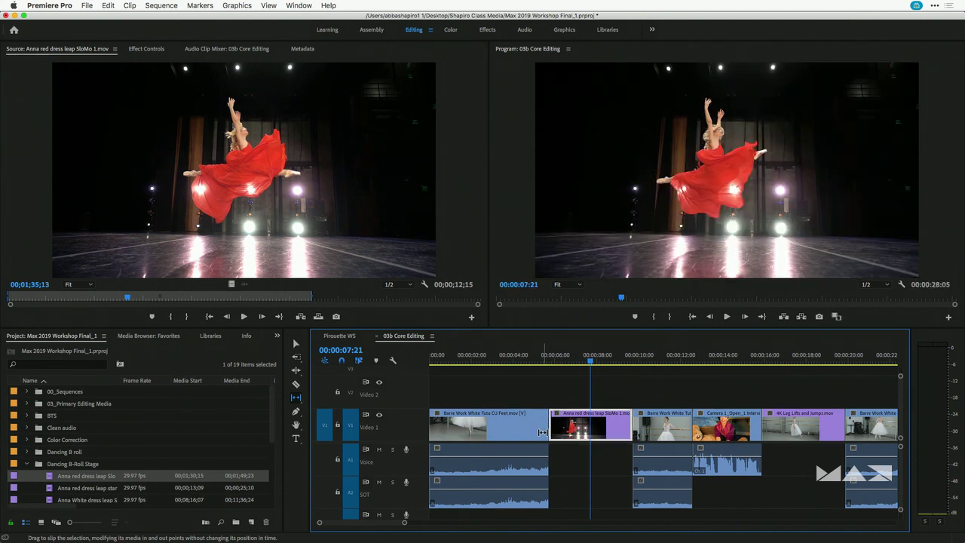
{"action": "left_click", "coordinate": [532, 357]}
{"action": "key", "text": "space"}
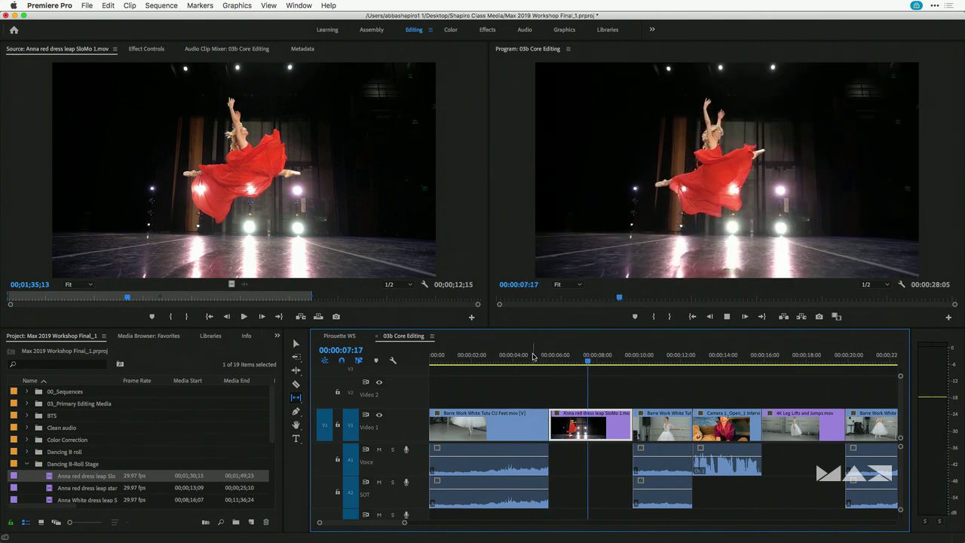
{"action": "key", "text": "space"}
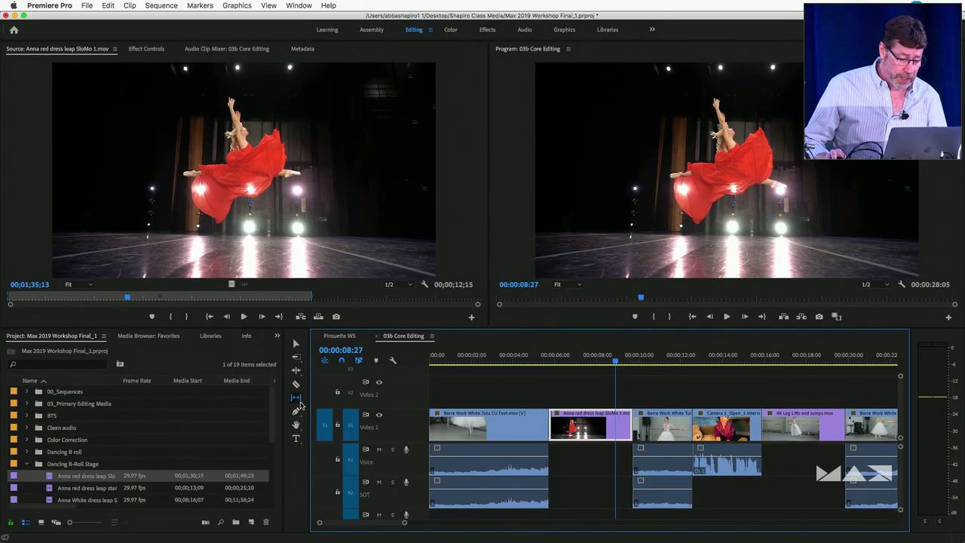
Step: Choose the Slide Tool (U) and slide the red-dress clip along Video 1, previewing a +00:00:01:07 shift
{"action": "left_click", "coordinate": [297, 399]}
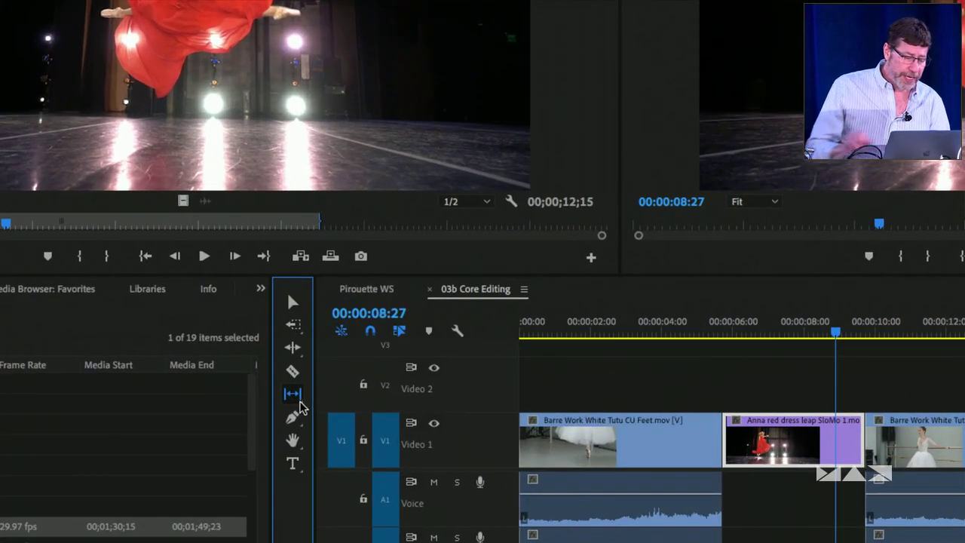
{"action": "left_click", "coordinate": [300, 403]}
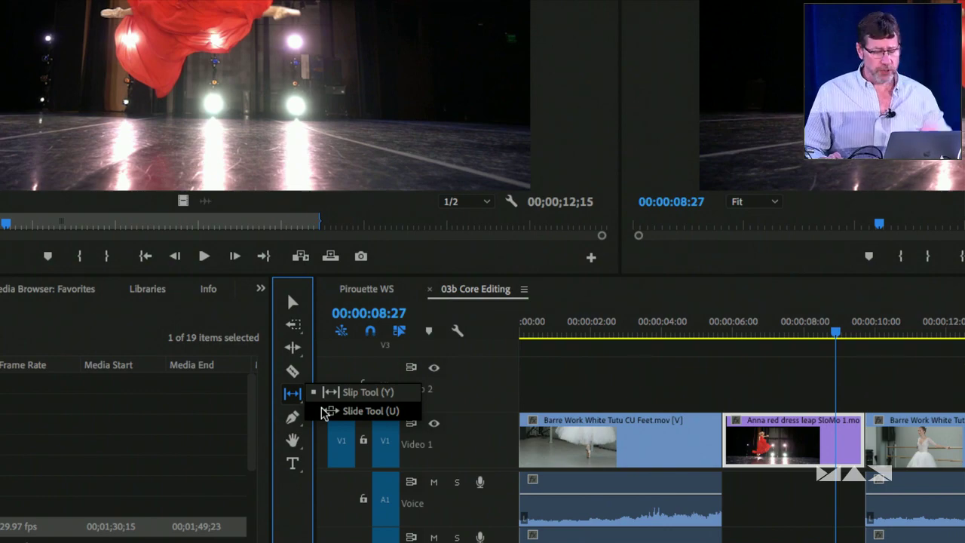
{"action": "left_click", "coordinate": [325, 411]}
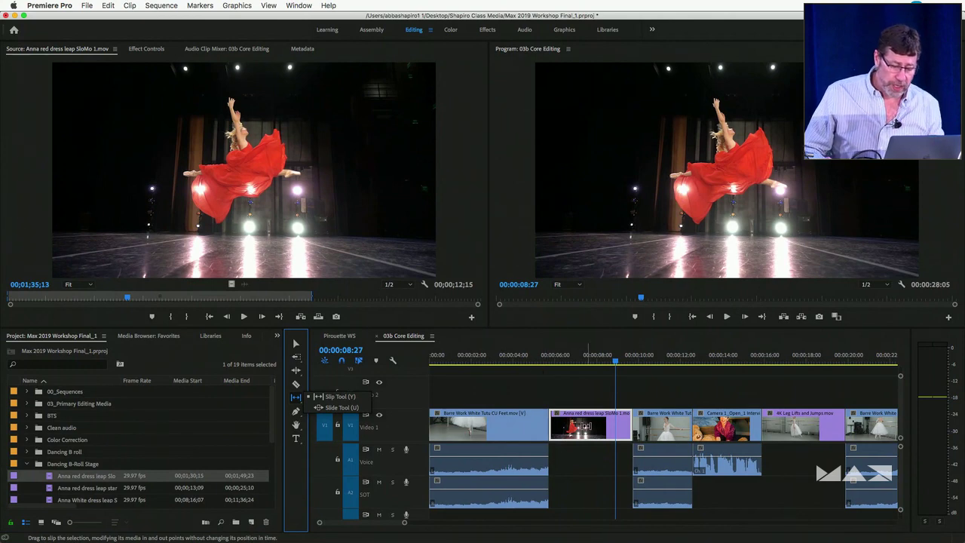
{"action": "key", "text": "u"}
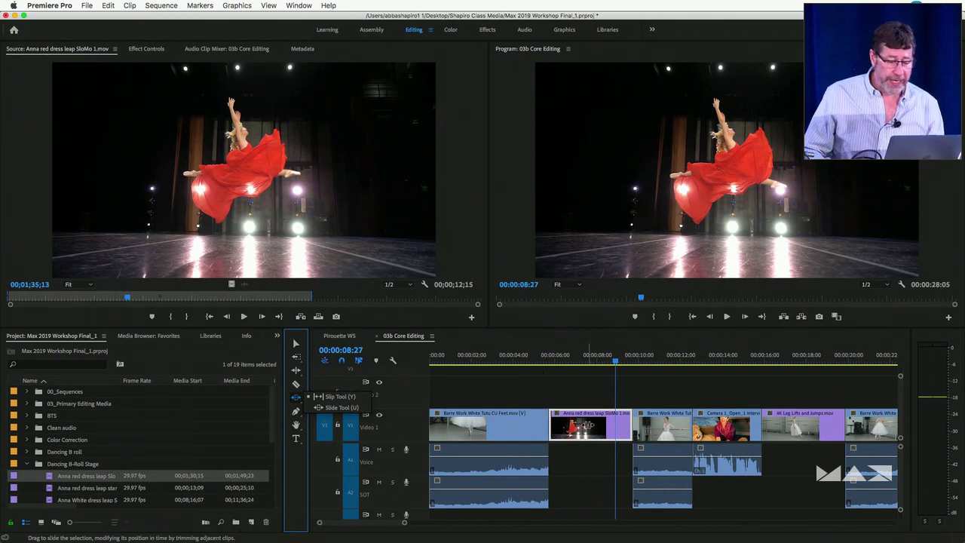
{"action": "left_click", "coordinate": [587, 426]}
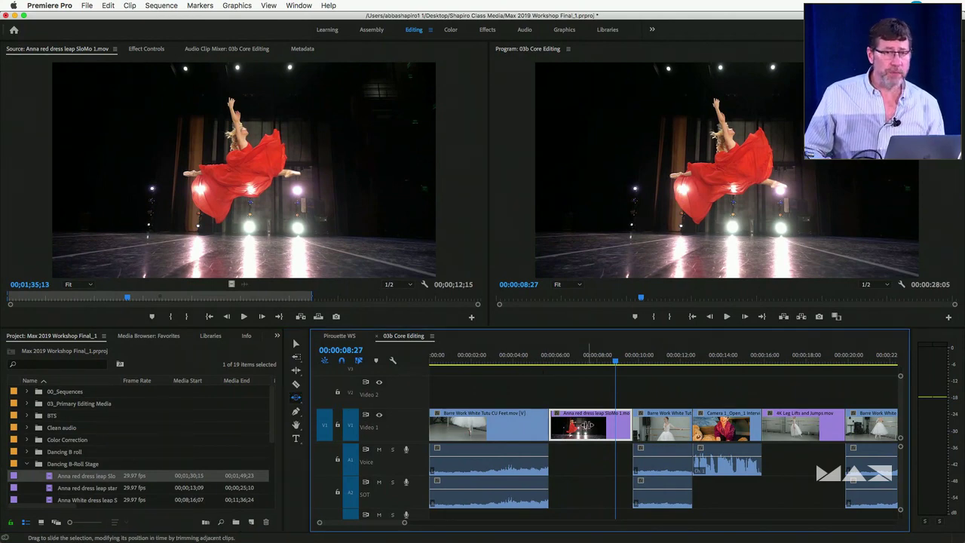
{"action": "left_click_drag", "start_coordinate": [586, 426], "coordinate": [578, 427]}
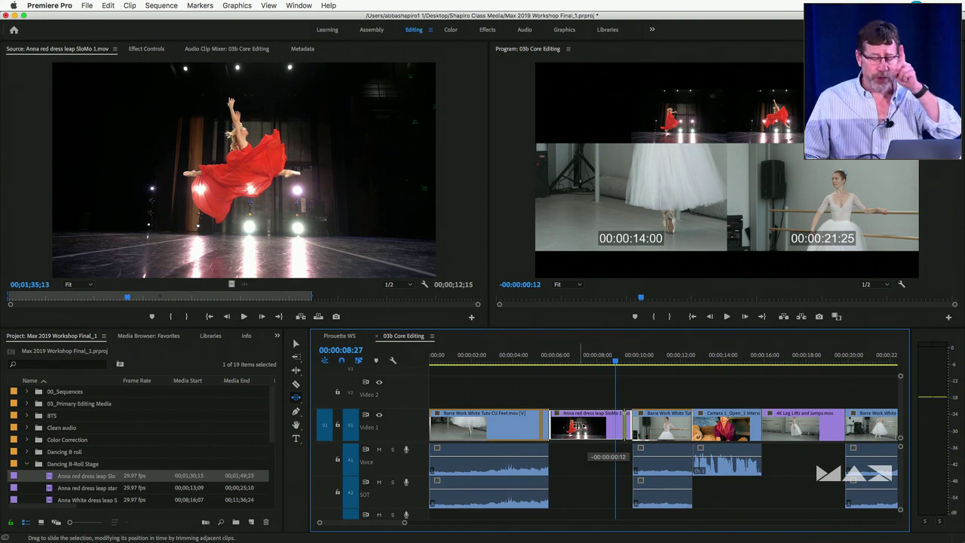
{"action": "mouse_move", "coordinate": [579, 427]}
{"action": "left_mouse_down"}
{"action": "mouse_move", "coordinate": [559, 427]}
{"action": "mouse_move", "coordinate": [586, 430]}
{"action": "left_mouse_up"}
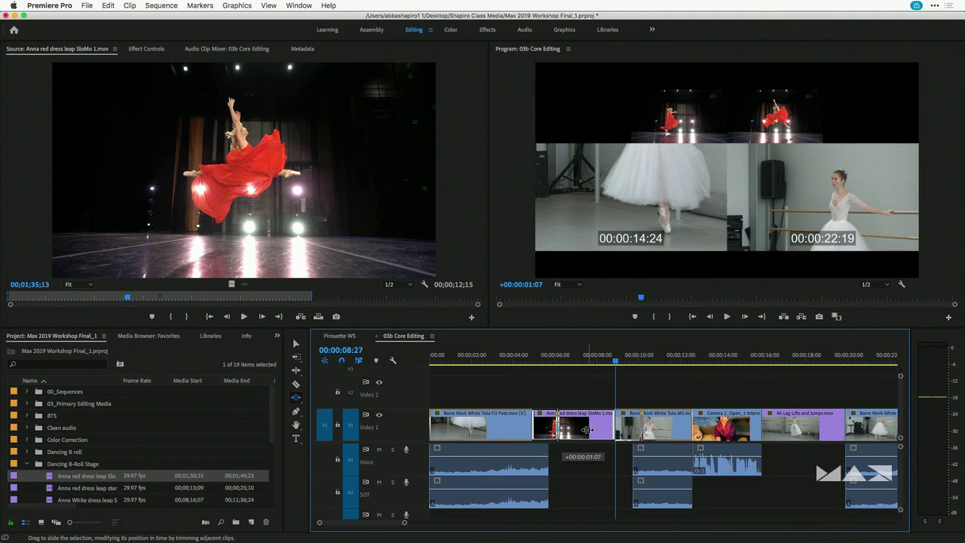